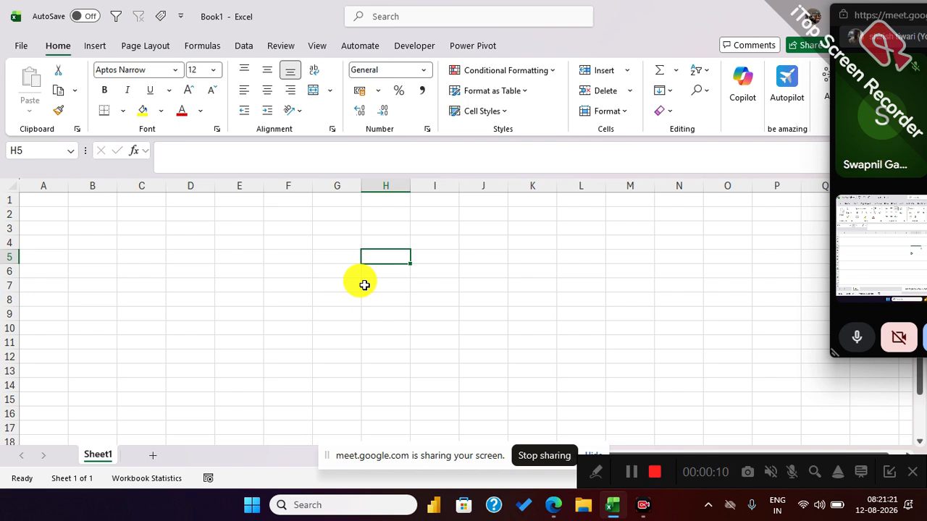
Move the meeting window aside so it no longer covers the sheet and return to the workbook.
drag(853, 17, 919, 17)
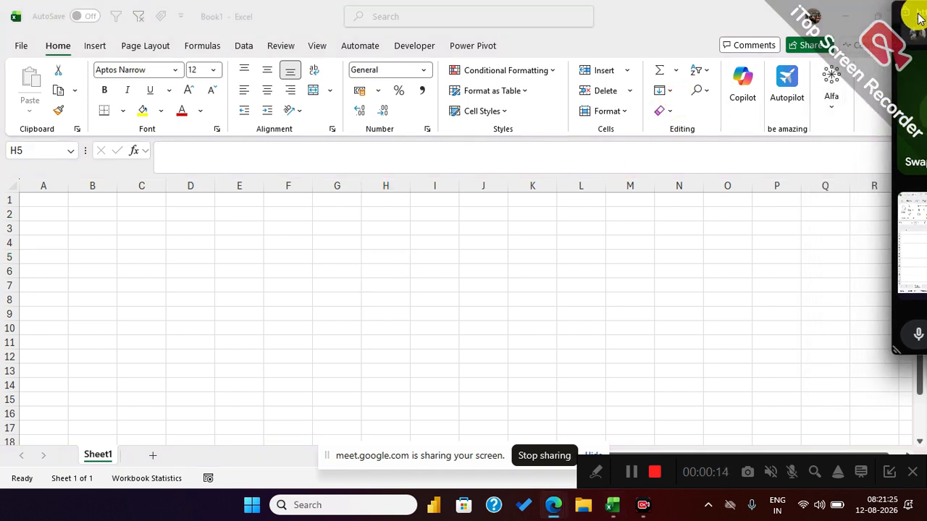
click(245, 259)
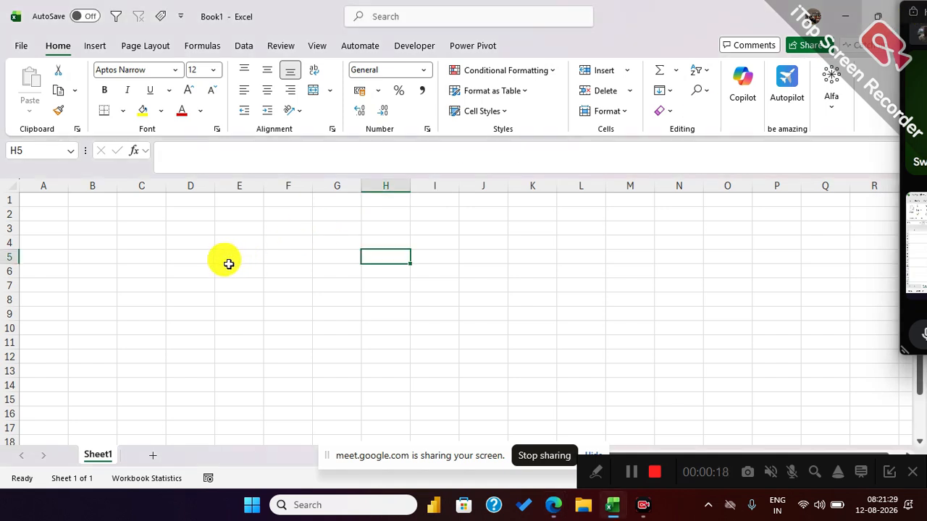
drag(471, 216, 486, 356)
drag(542, 354, 532, 228)
click(360, 274)
drag(360, 274, 453, 264)
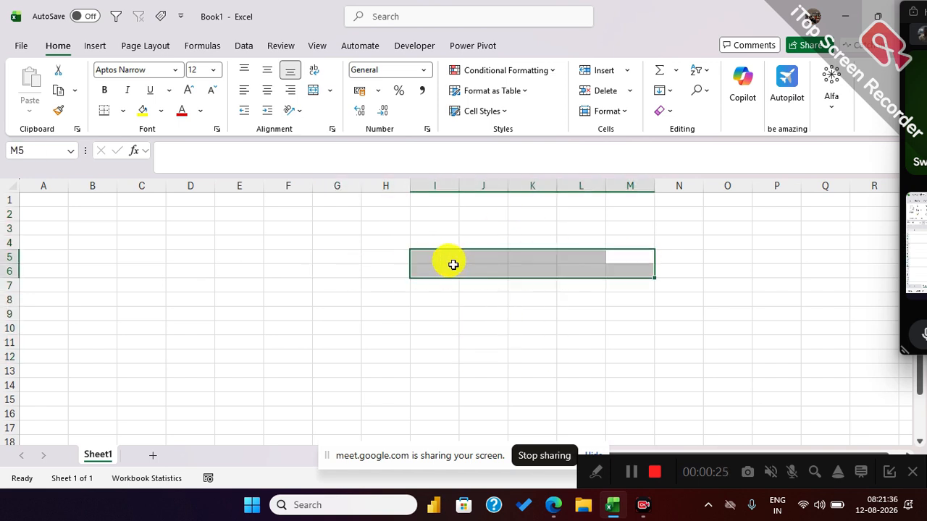
click(346, 316)
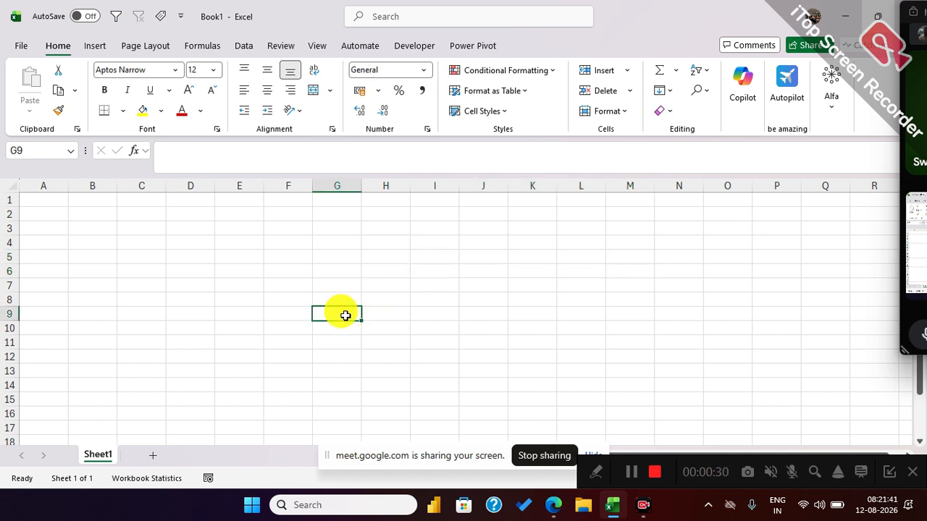
Enter the column headers Empid and Name in cells A1 and B1.
scroll(337, 315, up, 1)
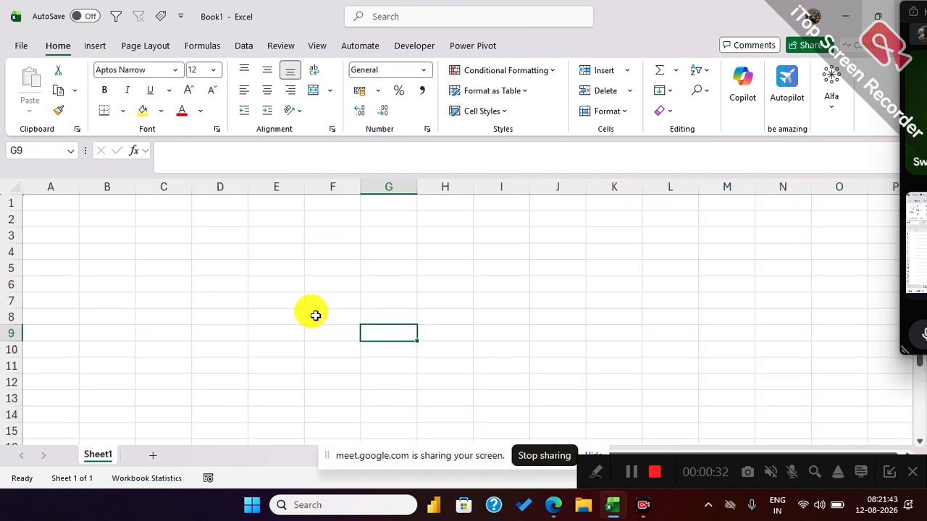
click(69, 206)
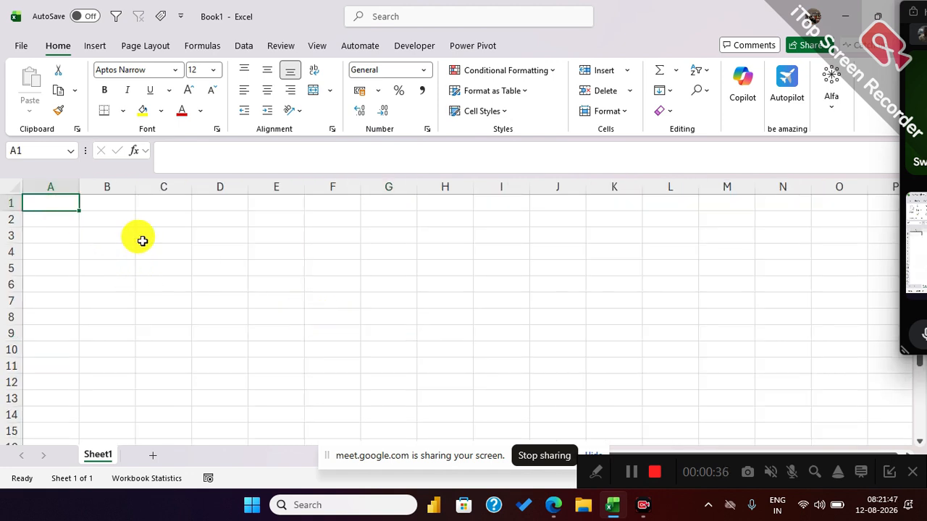
text(E)
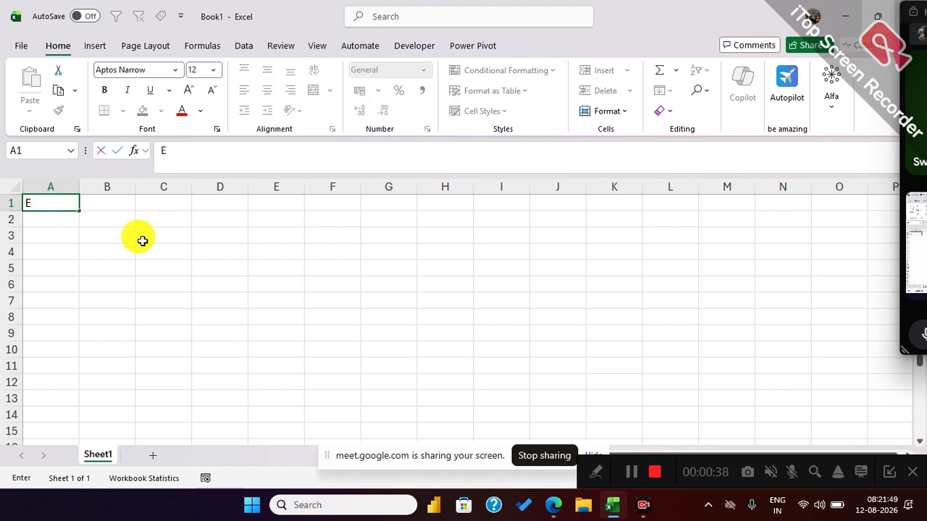
text(mpid)
key(Tab)
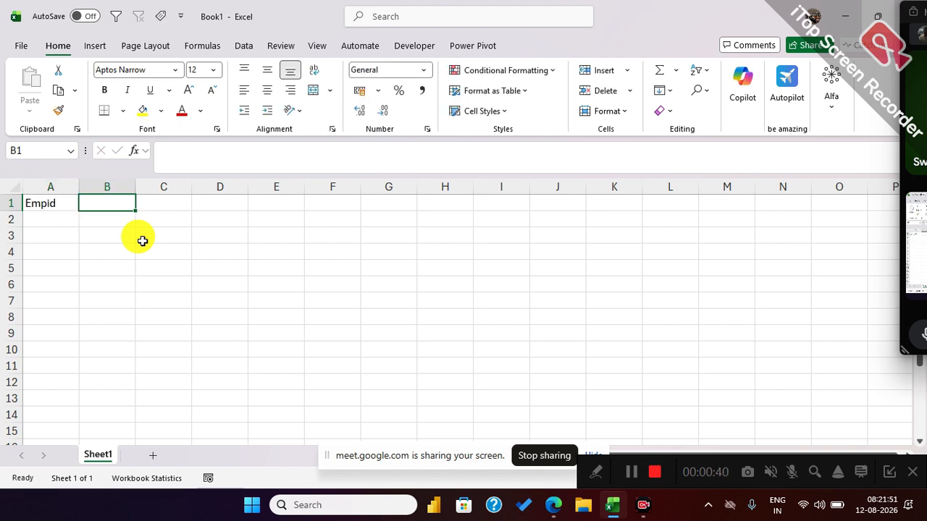
text(Name)
key(Tab)
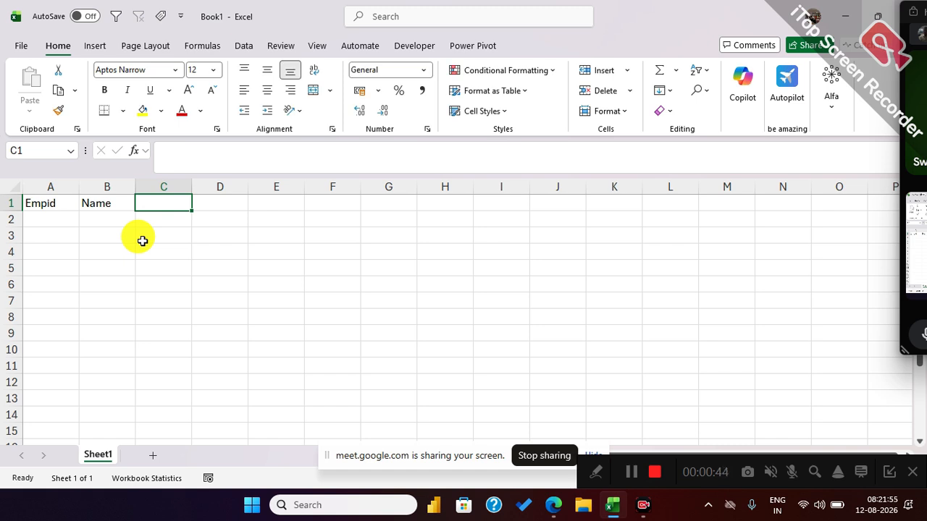
Add the headers Zone and salary in cells C1 and D1.
text(a)
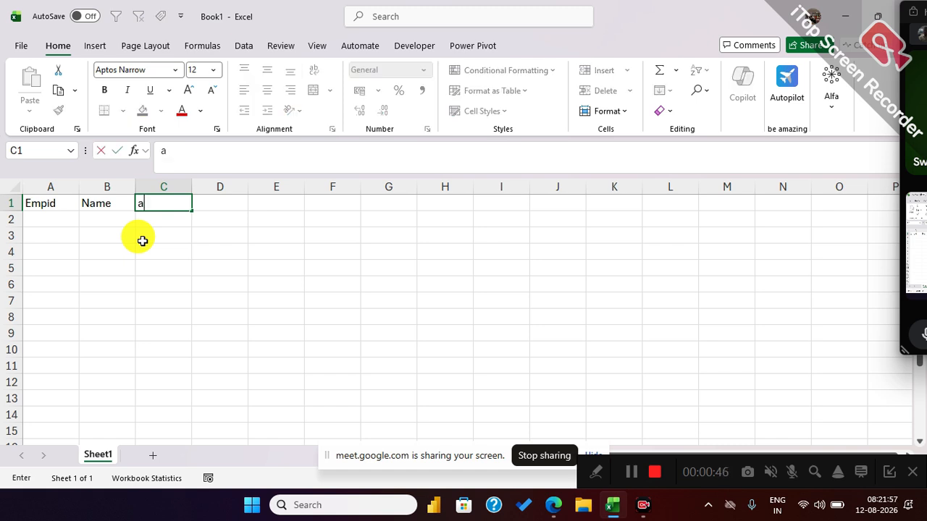
key(BackSpace)
key(BackSpace)
key(BackSpace)
key(BackSpace)
text(Zone)
key(Tab)
text(salary)
key(Tab)
Complete the header row with dept in E1 and Exp in F1.
text(de)
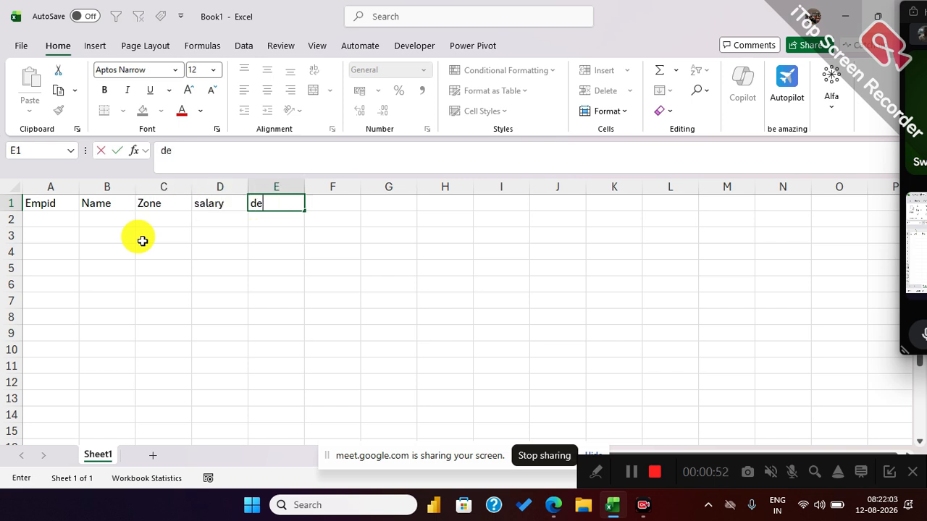
key(Tab)
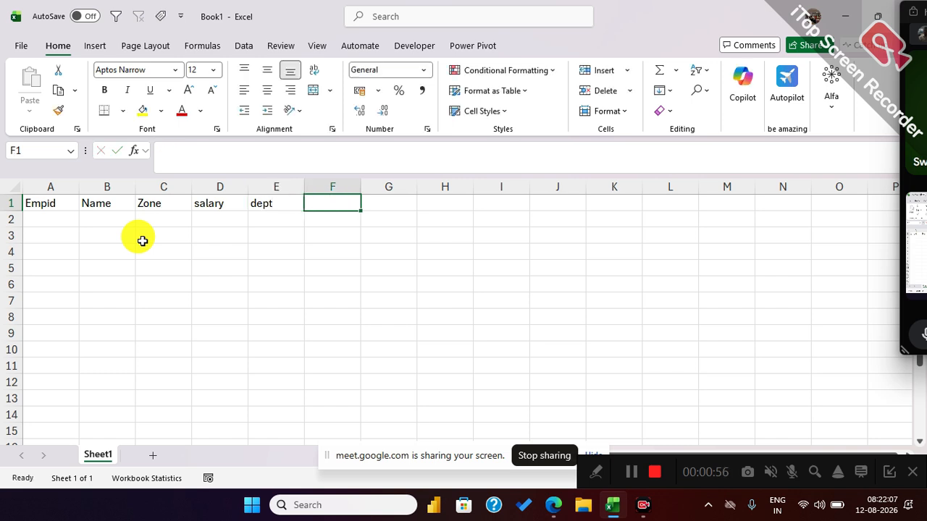
text(re)
key(BackSpace)
key(BackSpace)
text(R)
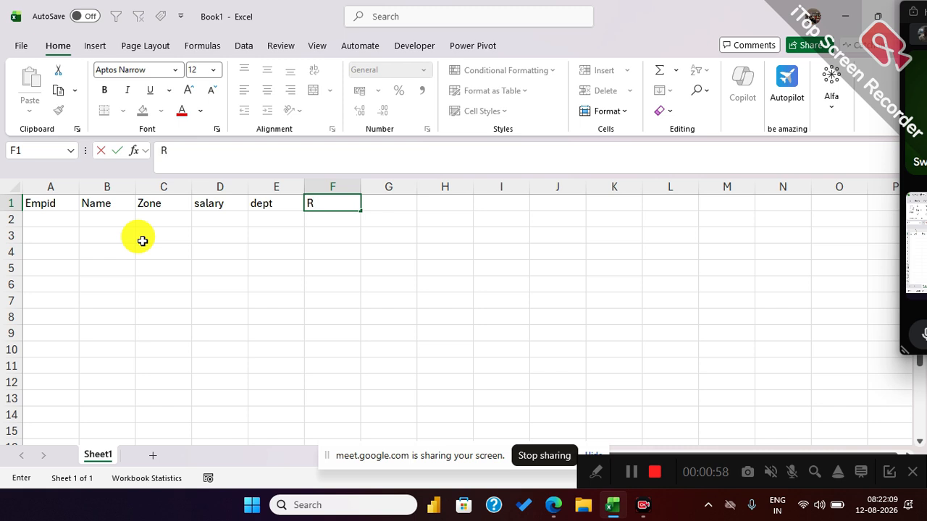
key(BackSpace)
text(E)
text(Exp)
key(Return)
Enter the employee ID E100 in A2 and fill the series down to E108 in A10.
text(E)
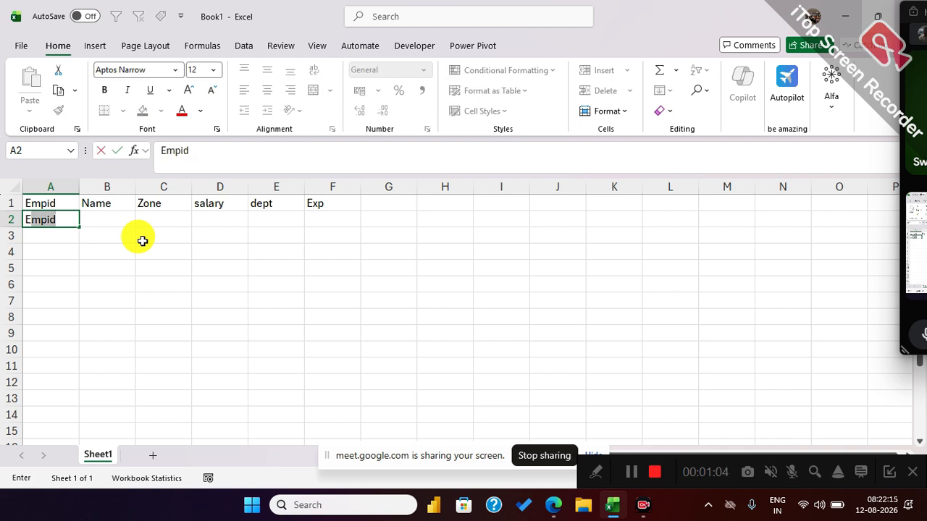
text(100)
key(Return)
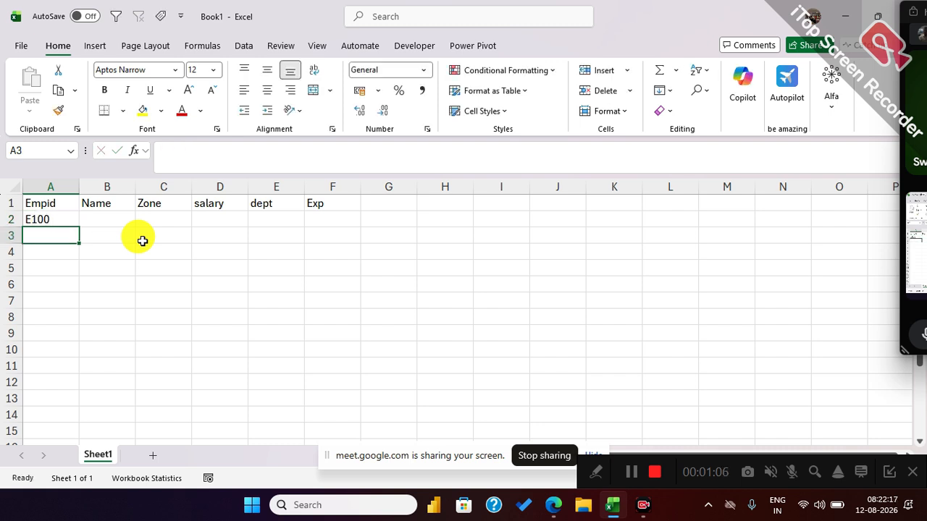
click(71, 222)
drag(77, 227, 76, 360)
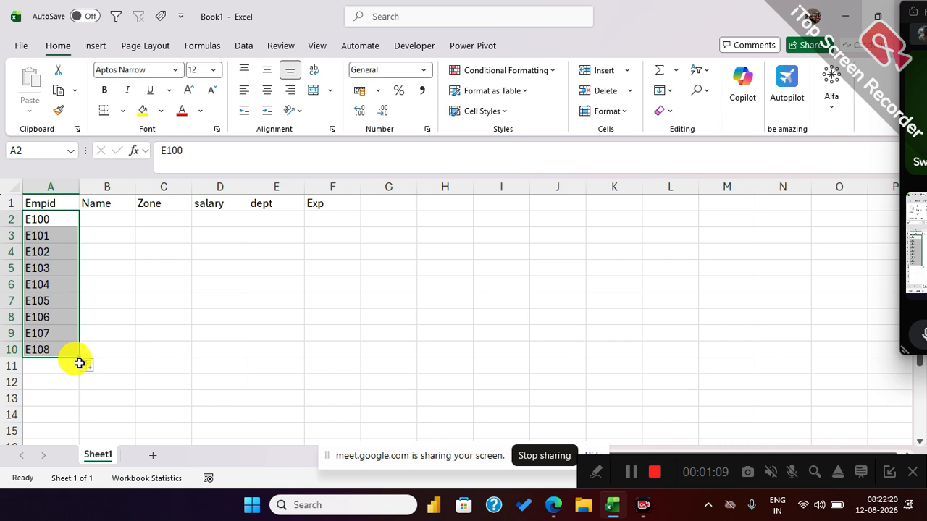
Enter the first names of the first four employees in cells B2 to B5.
click(116, 223)
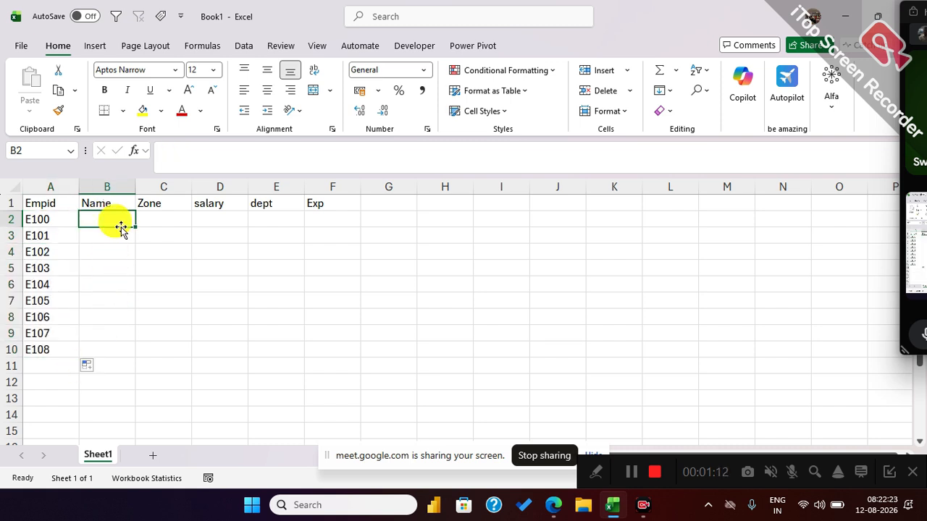
text(Amit)
key(Return)
text(raj)
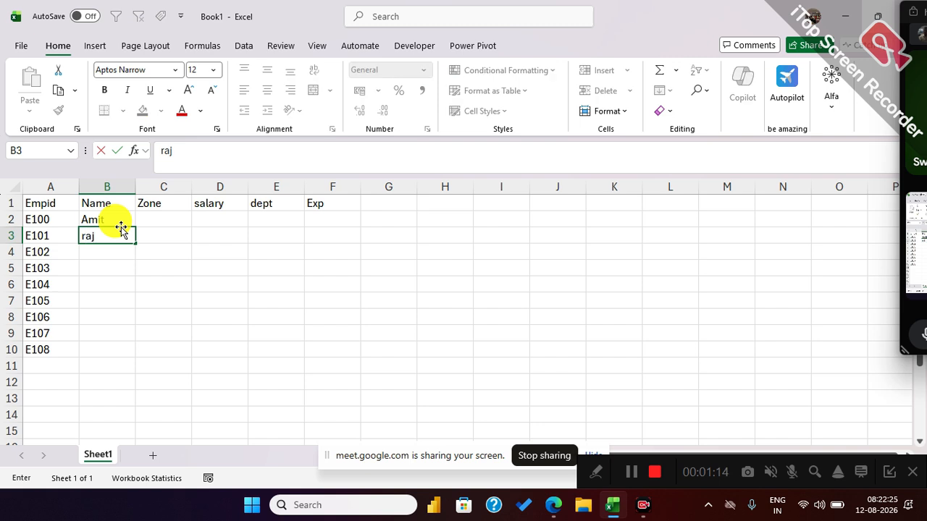
key(Return)
text(Teena)
key(Return)
text(savita)
key(Return)
Enter the first names of the remaining five employees in cells B6 to B10.
text(gee)
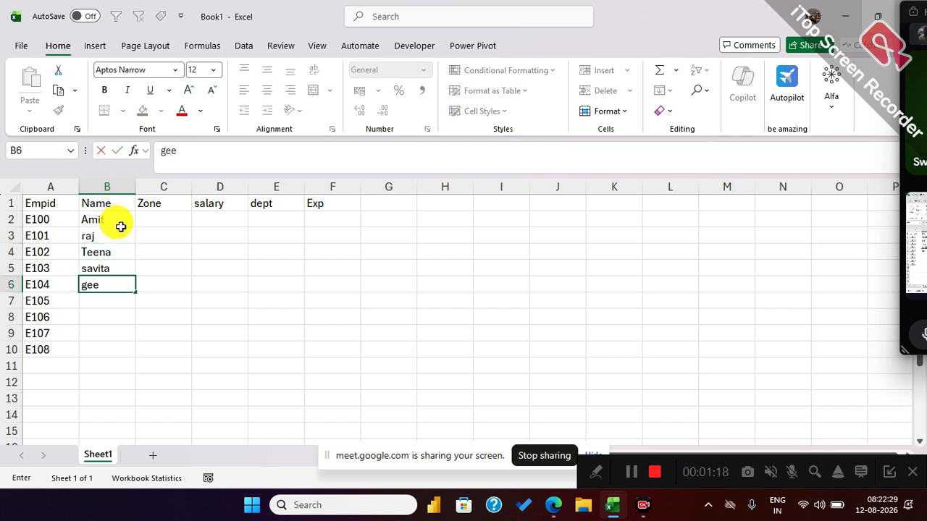
text(ta)
key(Return)
text(neha)
key(Return)
text(anw)
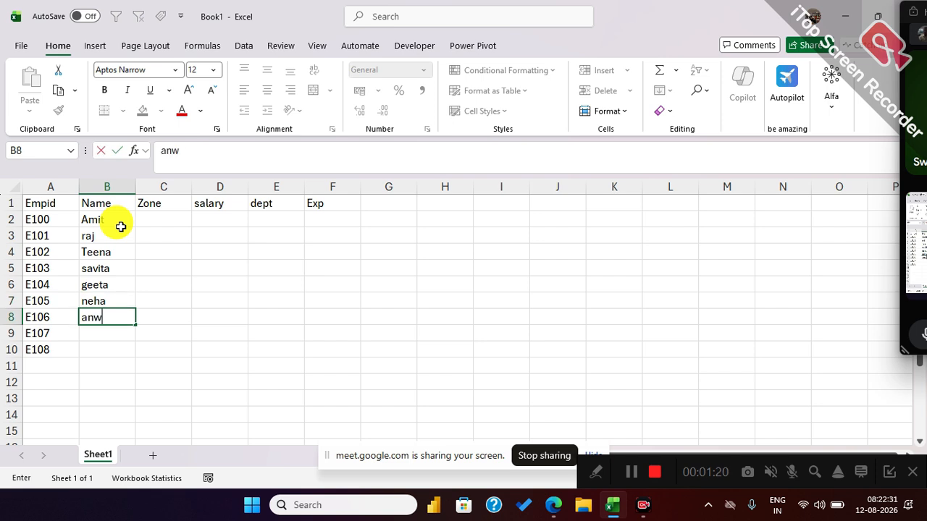
text(ar)
key(Return)
text(leena)
key(Return)
text(heena)
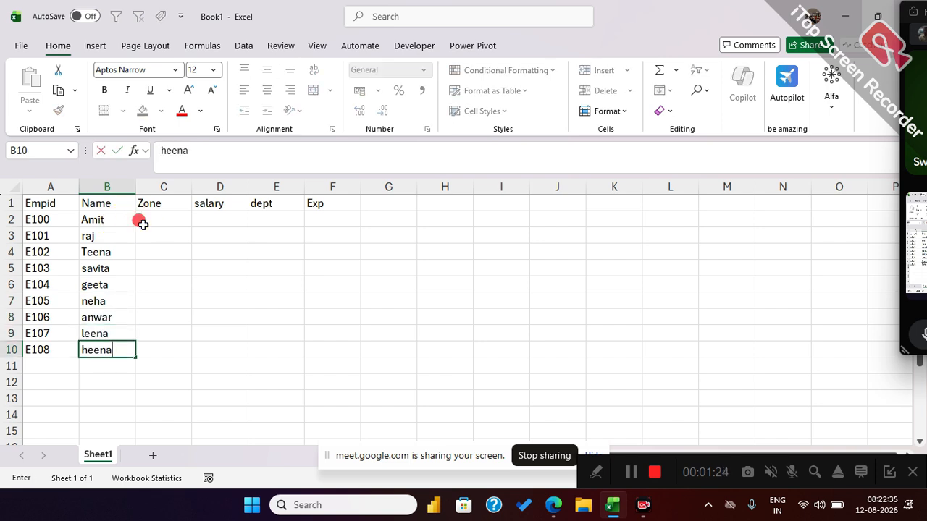
Enter the zones East in C2 and West in C3.
click(144, 226)
text(East)
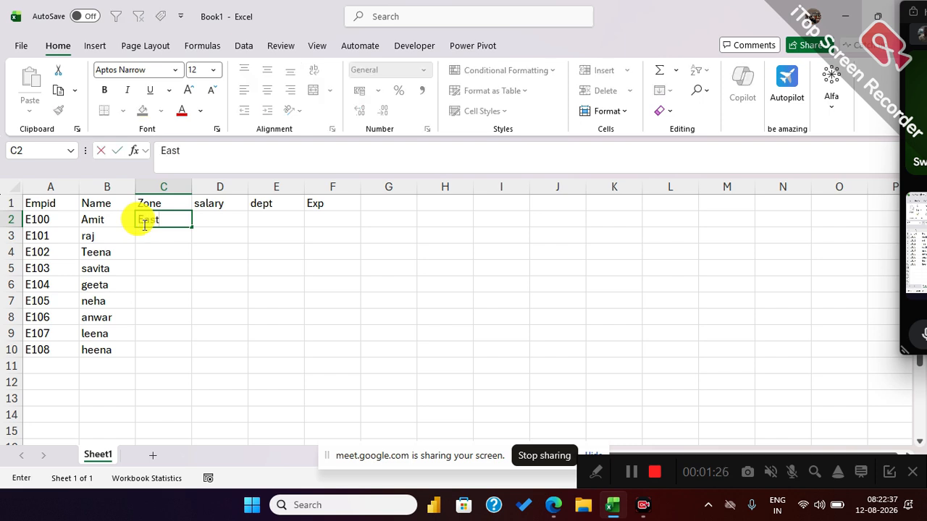
key(Return)
text(WEst)
key(Return)
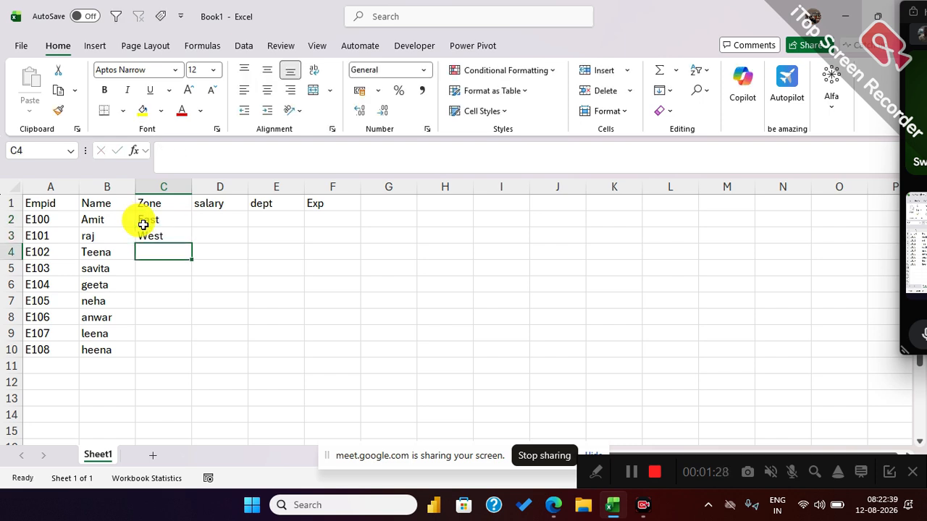
Enter a RANDBETWEEN formula in salary cell D2 that generates a number between 15000 and 85000.
click(210, 218)
text(=r)
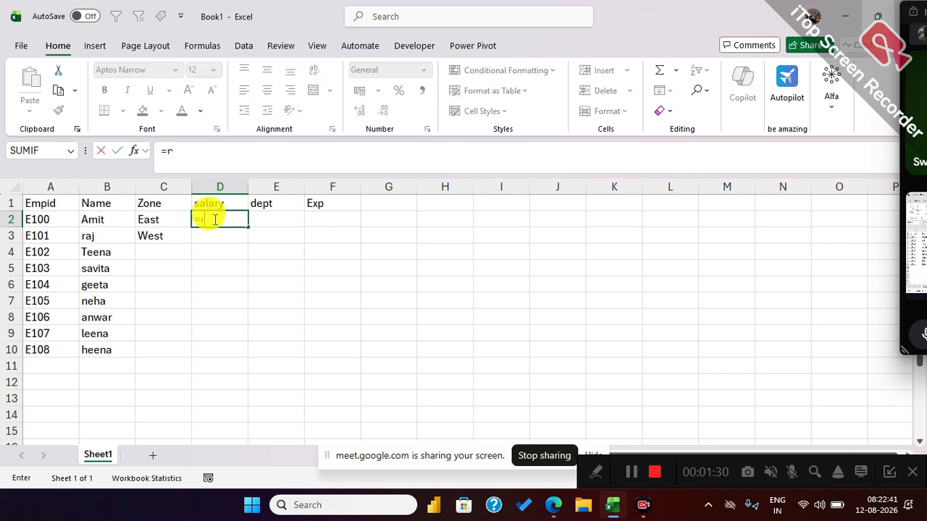
text(an)
key(Down)
key(Down)
key(Tab)
text(15000,)
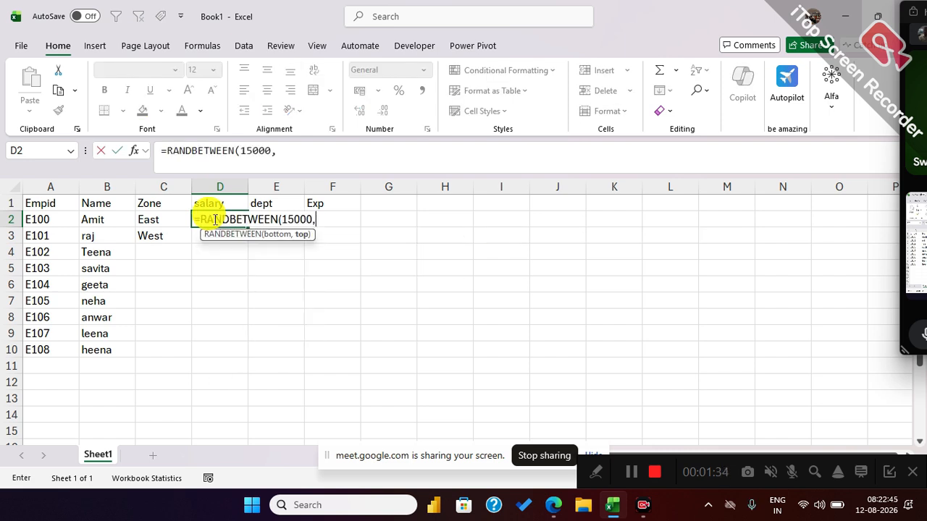
text(85000)
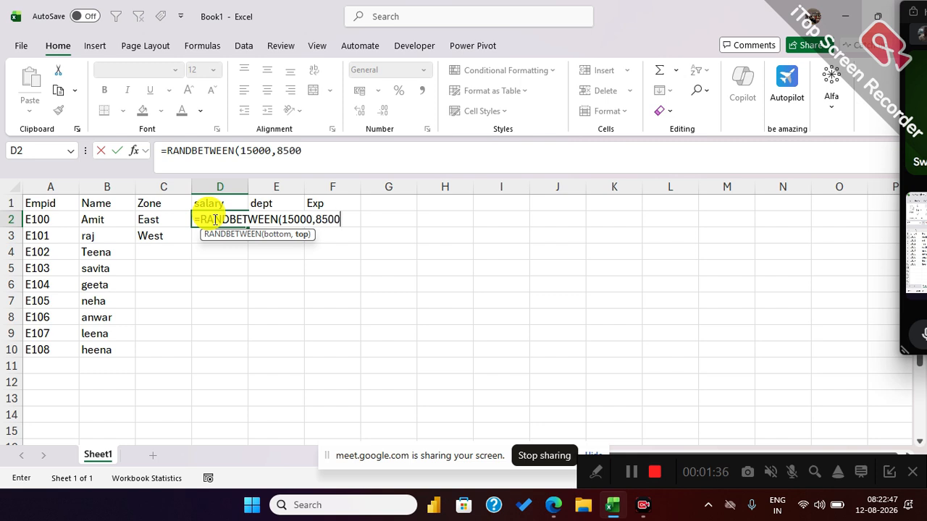
key(Return)
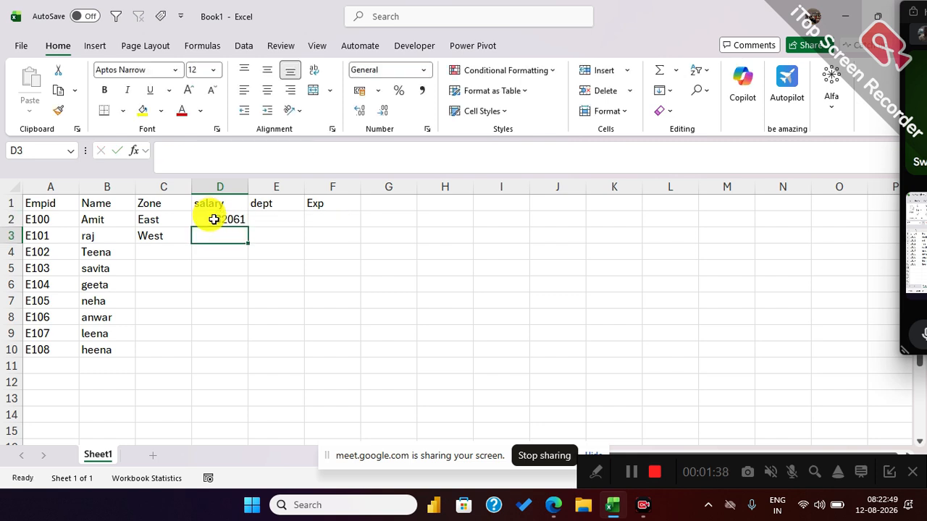
Fill the salary formula from D2 and the East/West pattern from C2:C3 down to row 10.
click(214, 219)
double_click(246, 228)
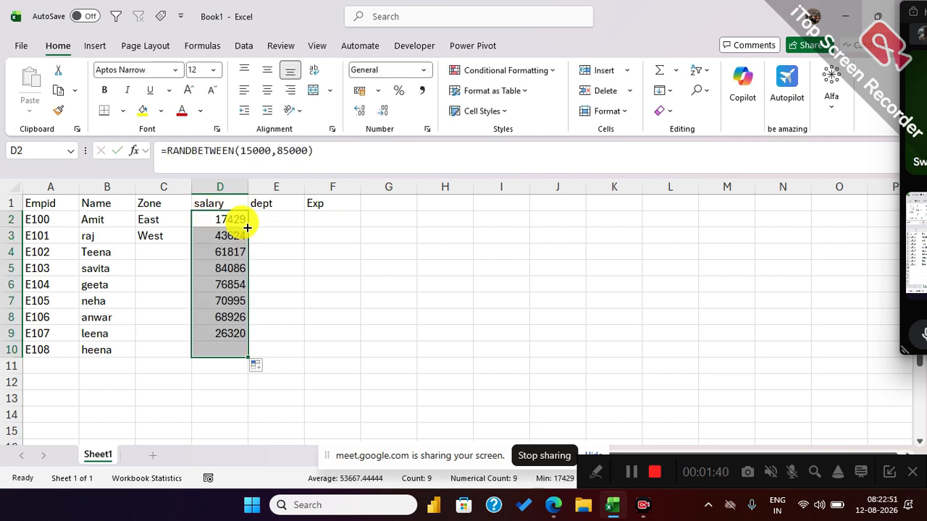
drag(148, 219, 158, 234)
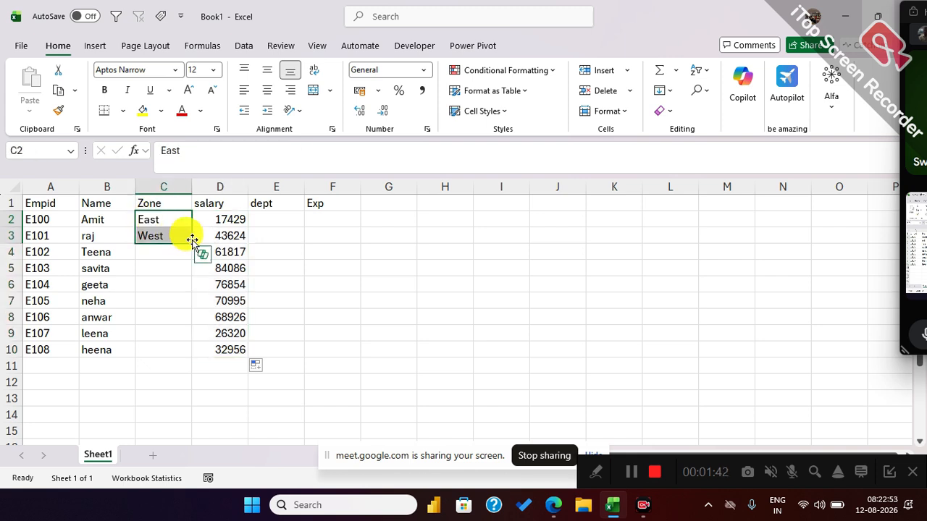
double_click(192, 241)
Enter the departments IT, Sales and MKT in E2 to E4 and autofill the dept column down to E10.
click(279, 220)
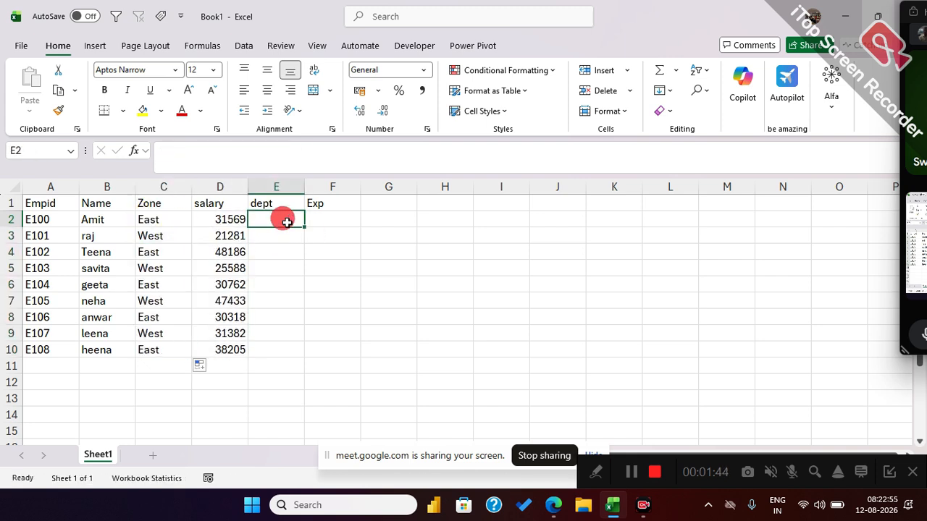
text(IT)
key(Return)
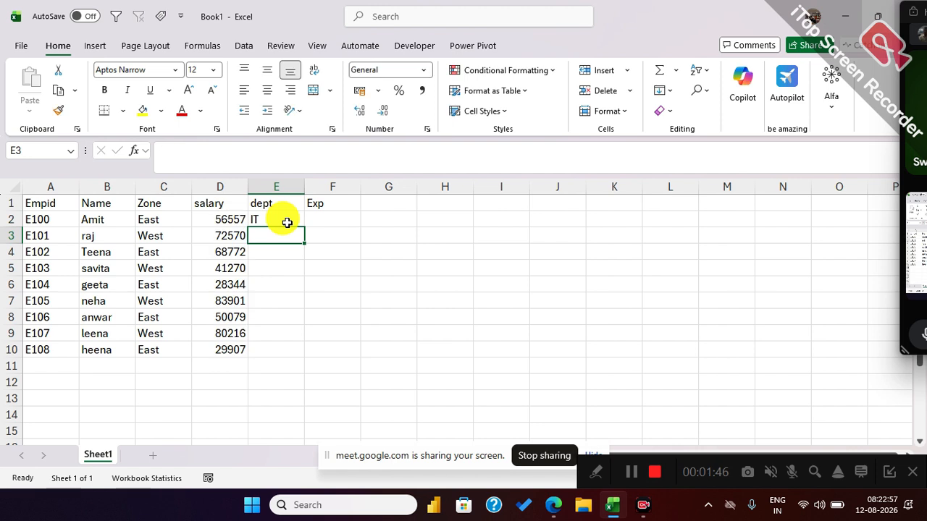
text(Sales)
key(Return)
text(MKT)
key(Return)
drag(287, 223, 304, 253)
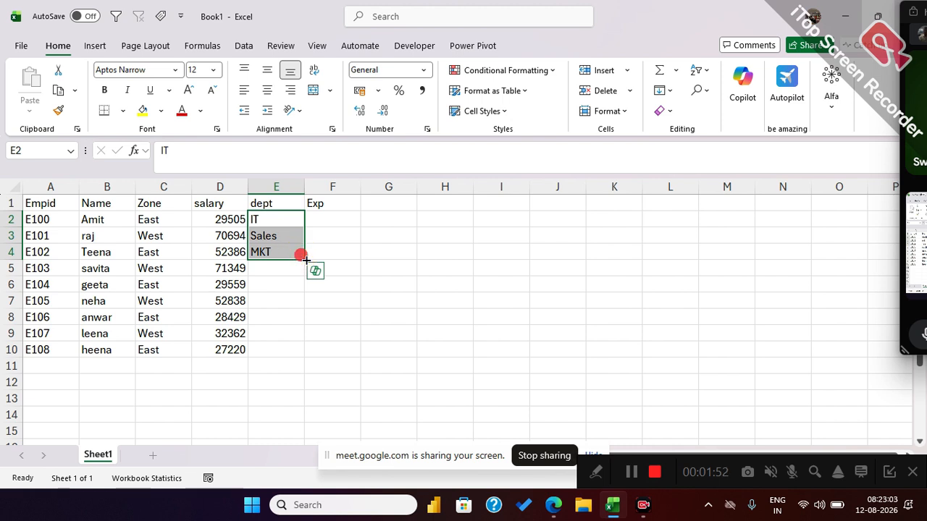
double_click(306, 260)
Enter the experience values 2, 3, 6 and 5 in cells F2 to F5.
click(340, 226)
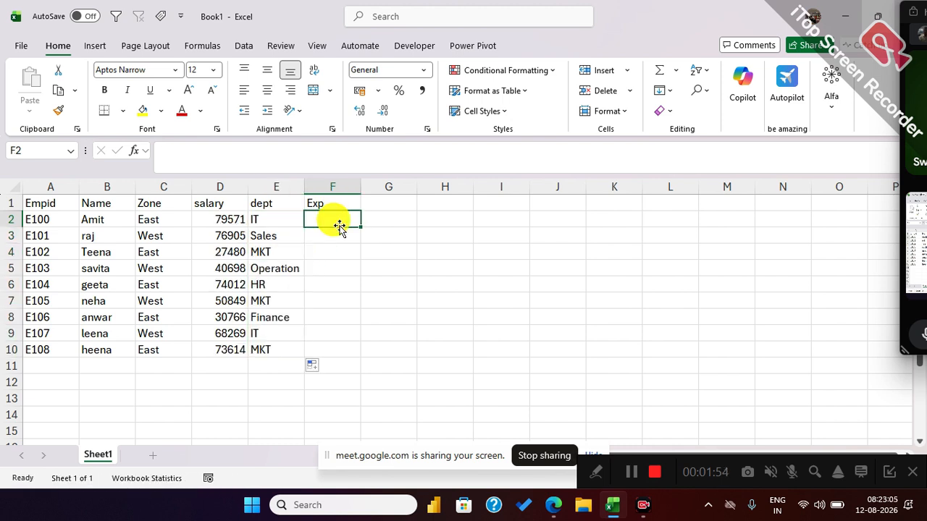
text(2)
key(Return)
text(3)
key(Return)
text(6)
key(Return)
text(5)
key(Return)
Enter the experience values 8, 4, 2, 6 and 2 in cells F6 to F10.
text(8)
key(Return)
text(4)
key(Return)
text(2)
key(Return)
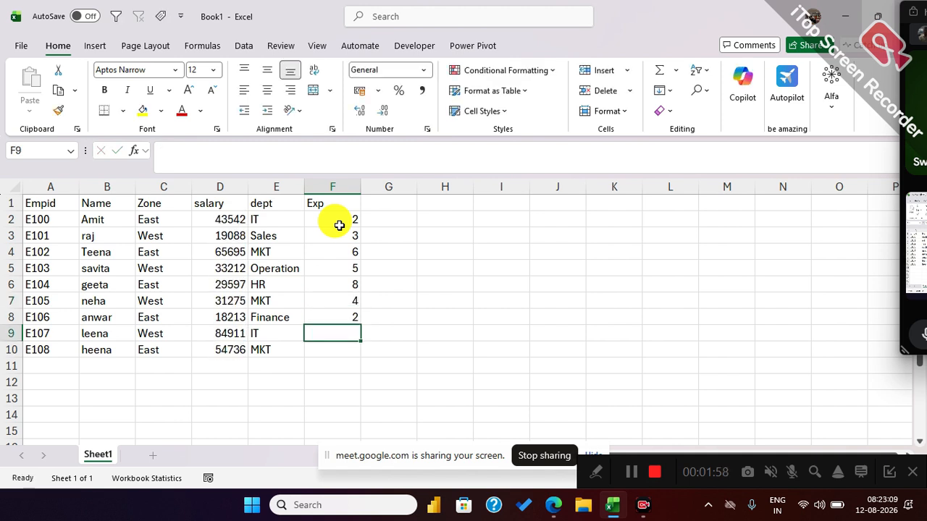
text(6)
key(Return)
text(2)
click(340, 225)
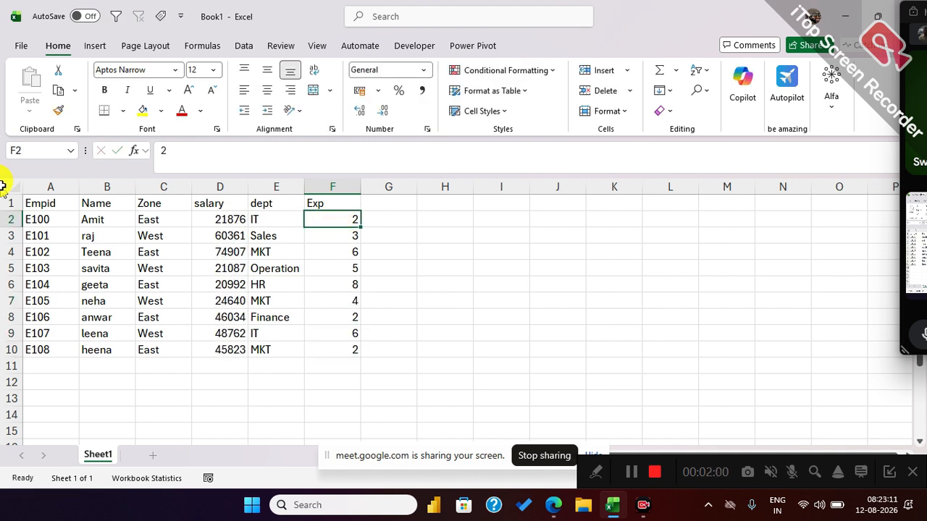
Convert the whole table in A1:F10 to static values by copying it and pasting values over itself.
drag(40, 203, 352, 349)
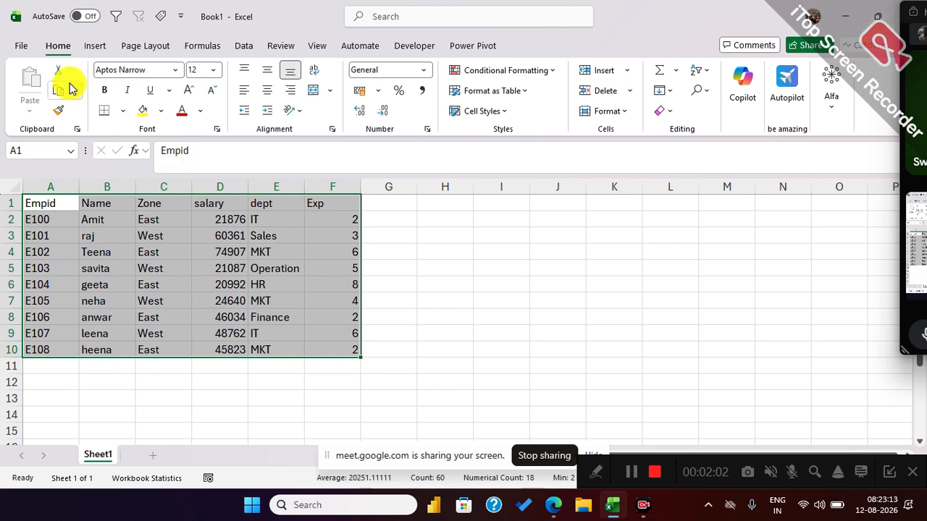
click(58, 91)
click(29, 109)
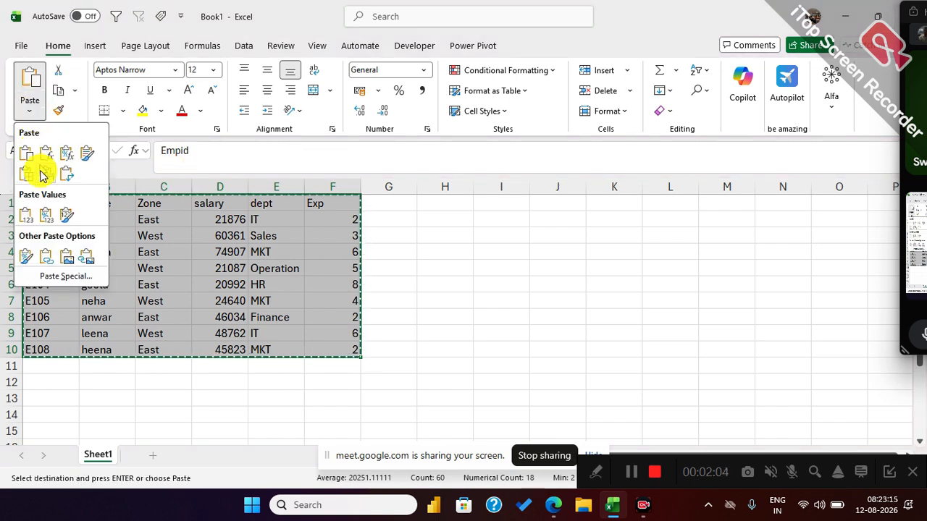
click(27, 221)
click(138, 252)
key(Escape)
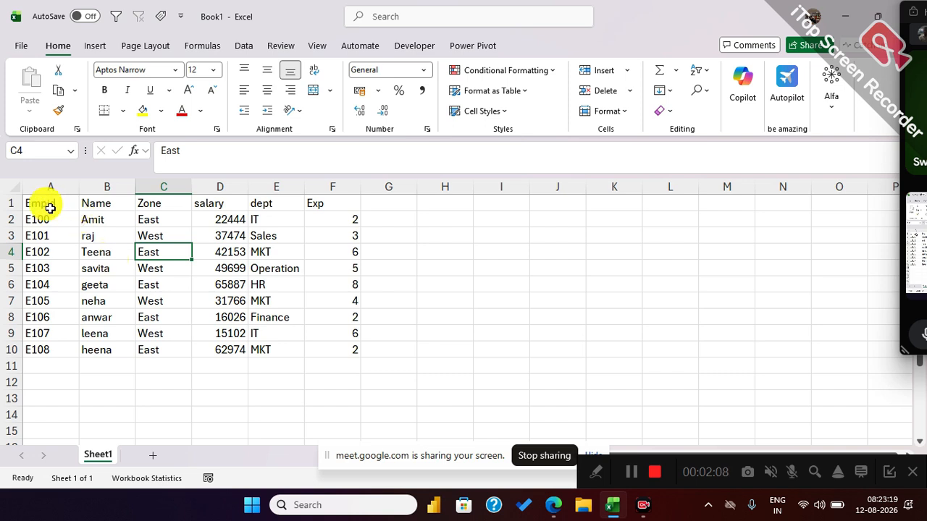
Copy the header row A1:F1 and paste it beside the table starting at I1.
drag(41, 206, 319, 203)
key(ctrl+c)
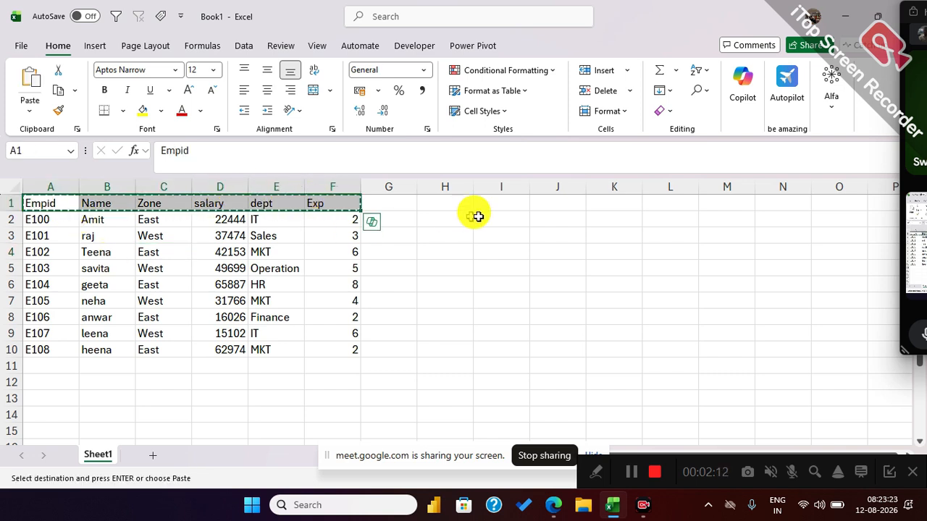
click(499, 204)
key(ctrl+v)
click(476, 272)
key(Escape)
click(490, 218)
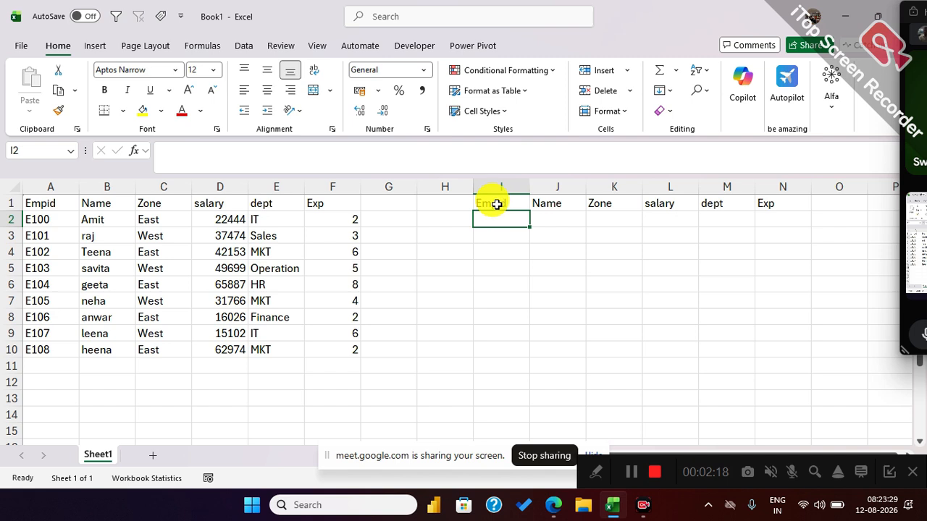
Copy the headers in I1:N1 into row 1 of a new worksheet, starting at A1.
drag(496, 202, 779, 195)
key(ctrl+c)
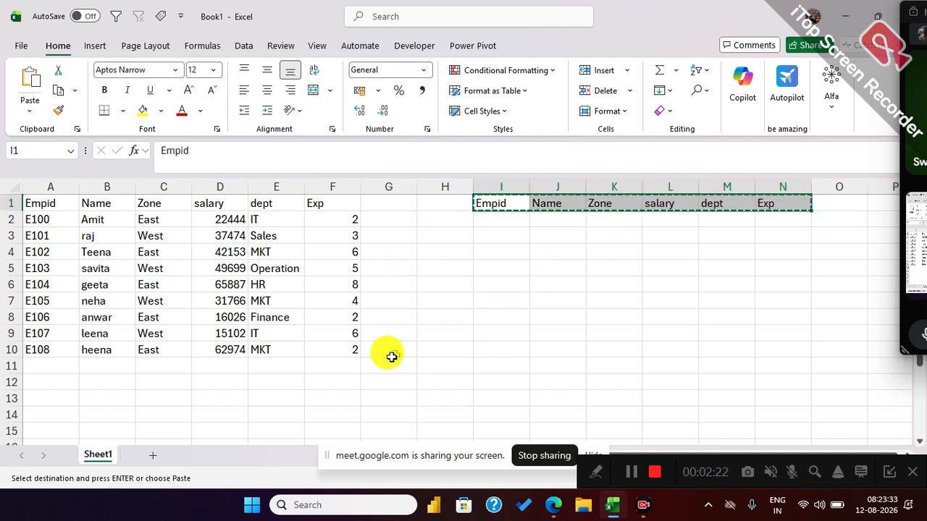
click(152, 455)
key(ctrl+v)
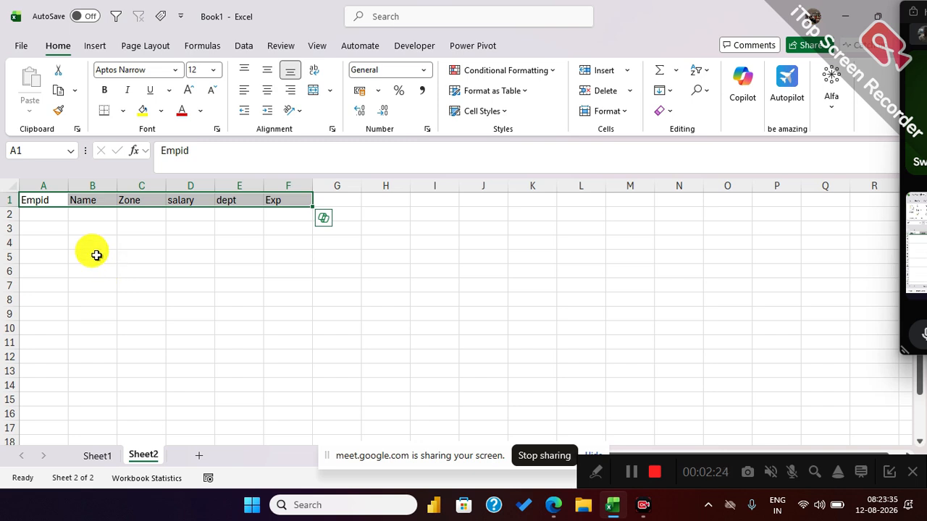
Enter the employee IDs E100 in A2 and E500 in A3 of Sheet2.
click(49, 226)
scroll(47, 223, up, 1)
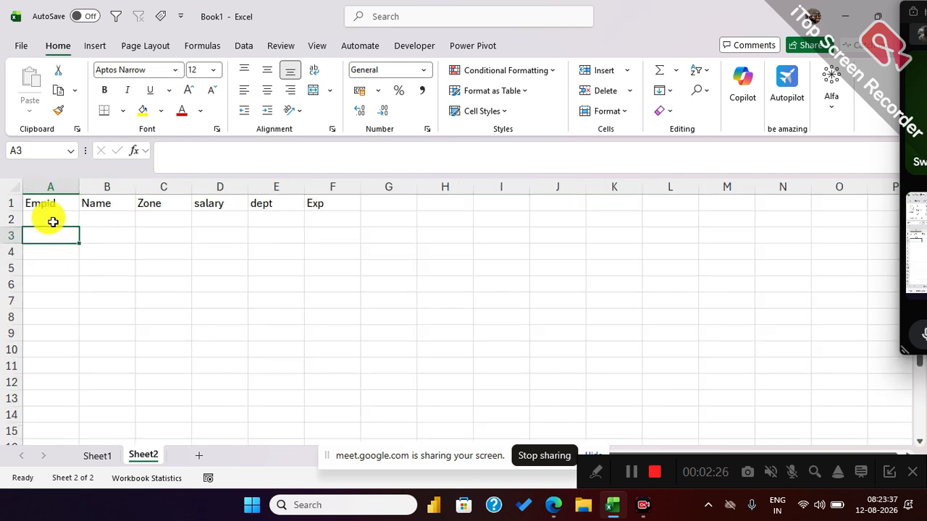
key(Up)
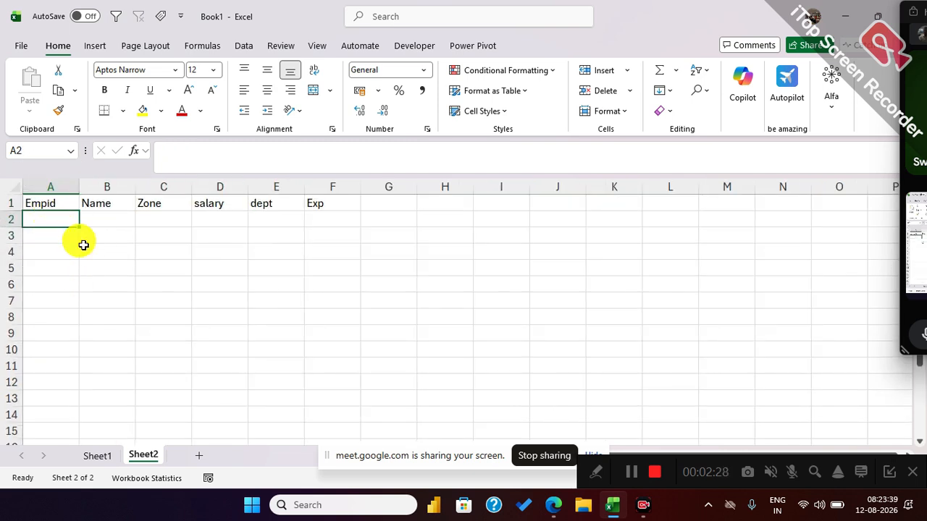
text(E100)
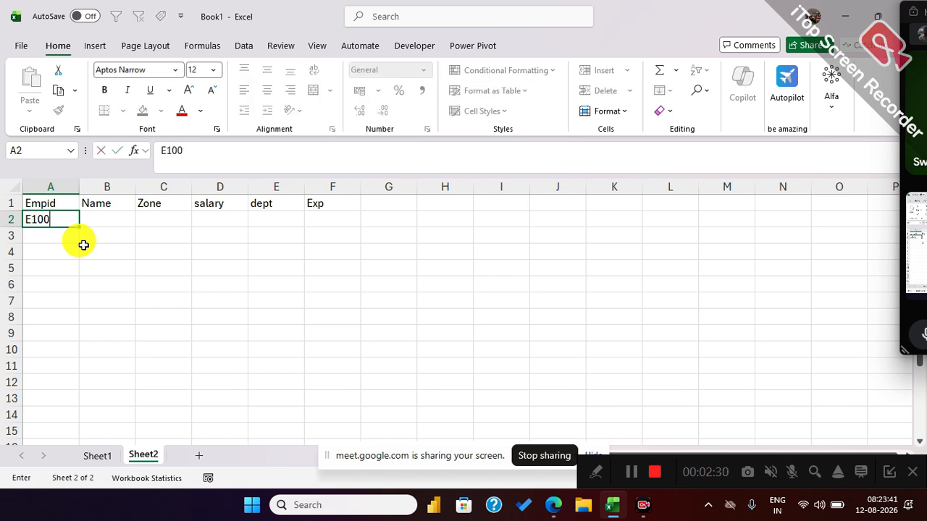
key(Return)
text(E5)
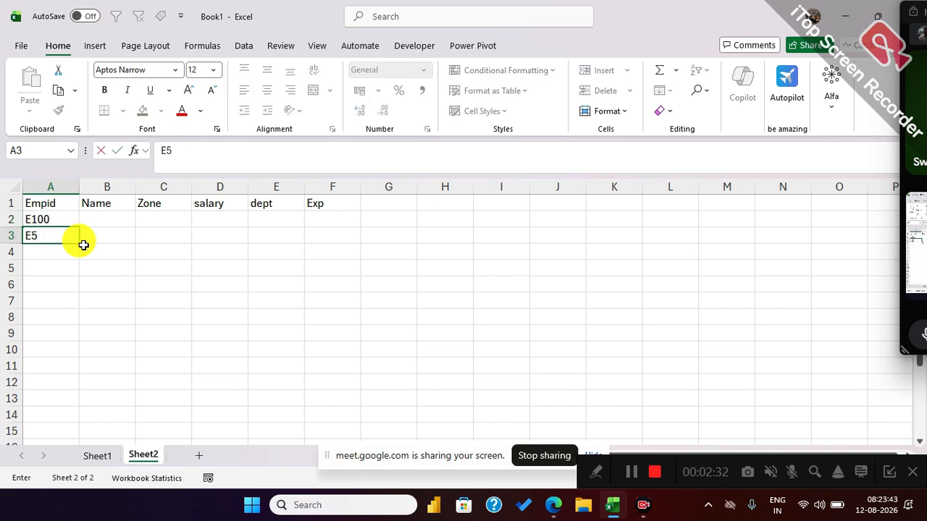
text(0)
key(Return)
key(Up)
text(E500)
key(Return)
Enter the employee IDs E600 in A4 and E1120 in A5, using a capital E.
text(e600)
key(Return)
key(Up)
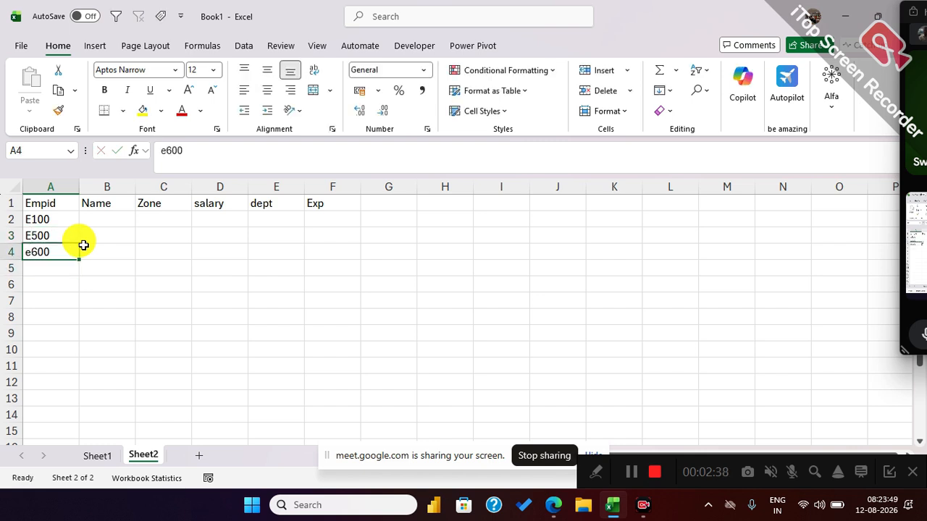
text(E600)
key(Return)
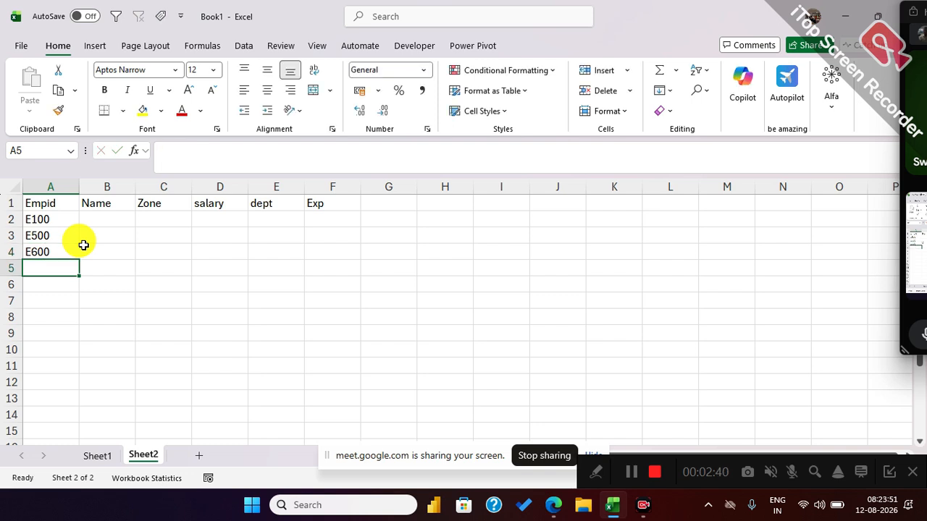
text(E1120)
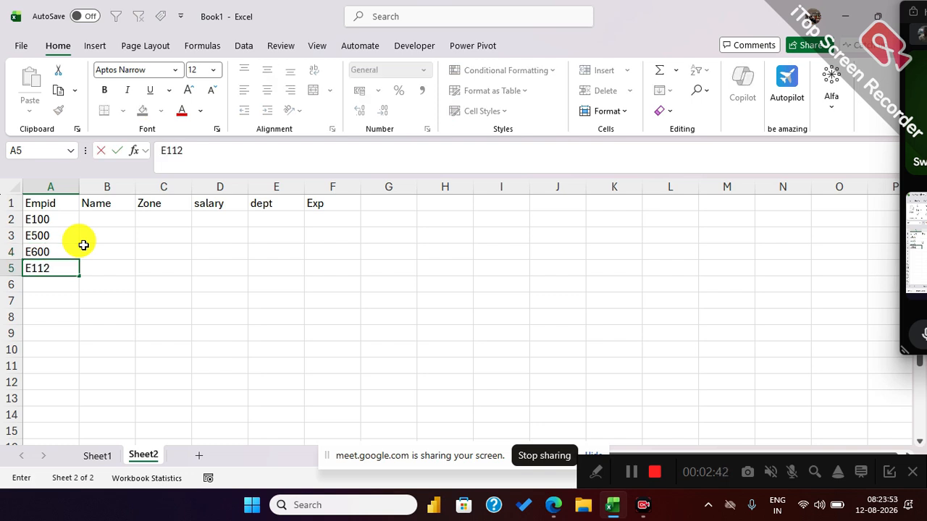
key(Return)
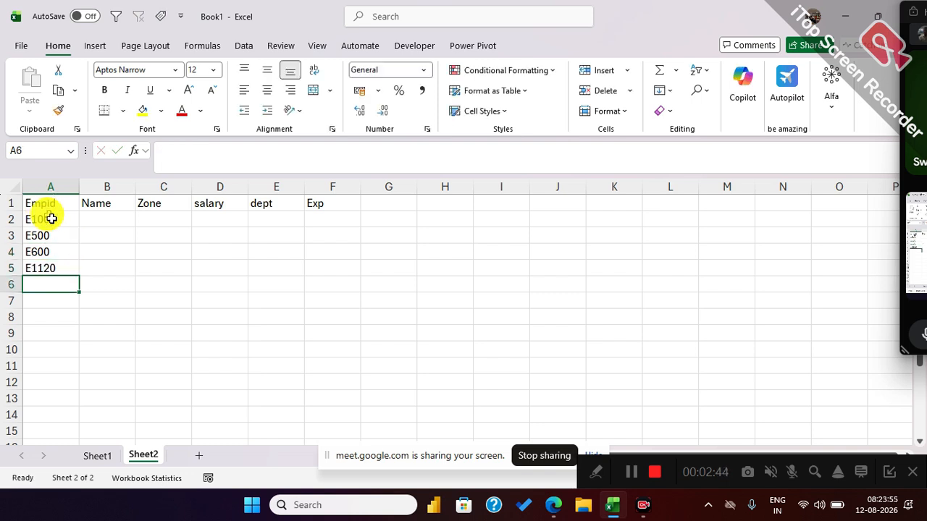
Start an XLOOKUP formula in B2 with the employee ID in A2 as the lookup value.
click(121, 222)
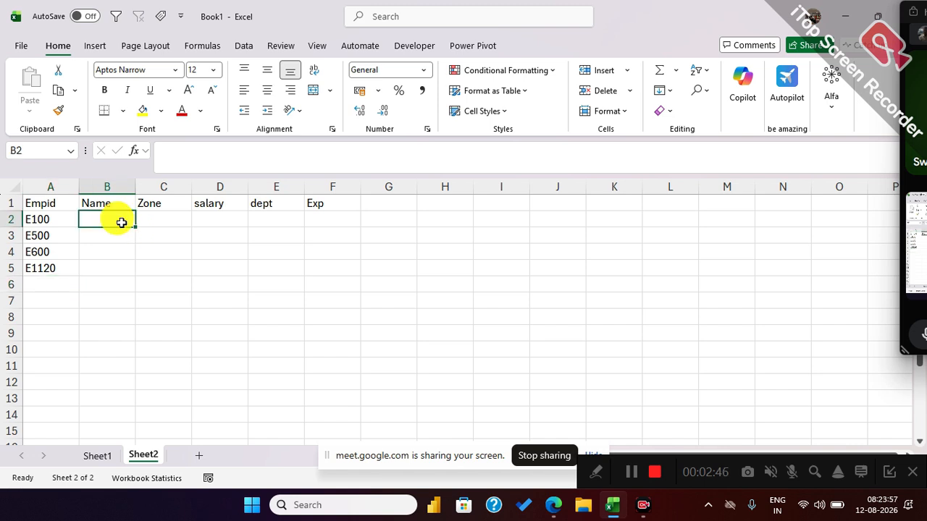
ctrl+scroll(121, 222, up, 1)
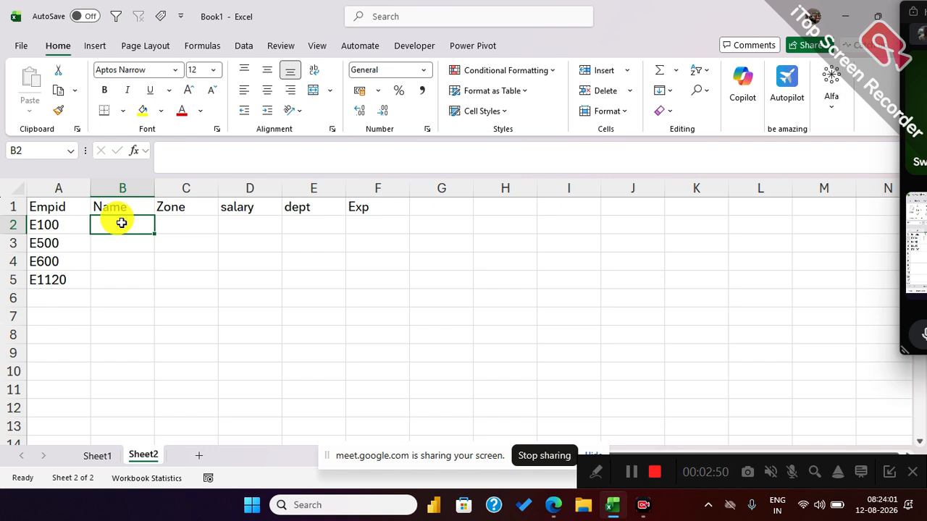
click(73, 226)
click(137, 237)
text(=)
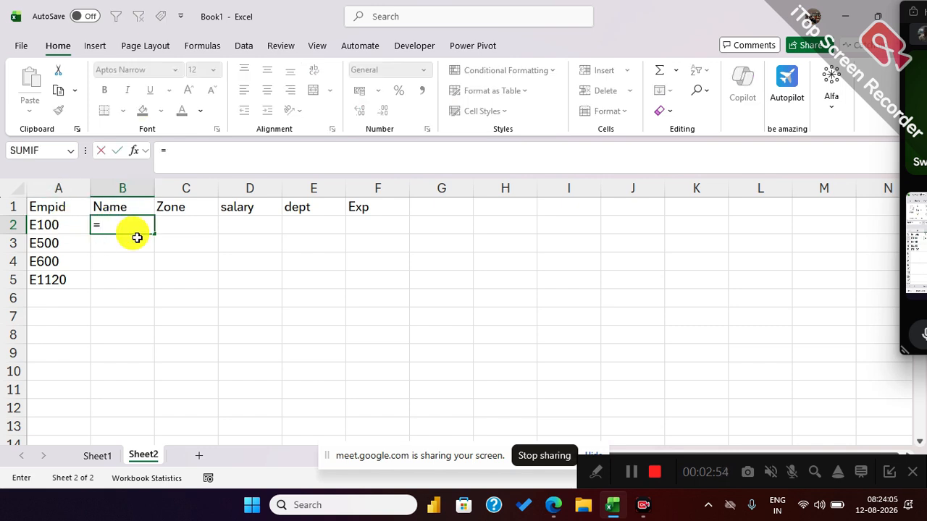
text(XL)
key(Tab)
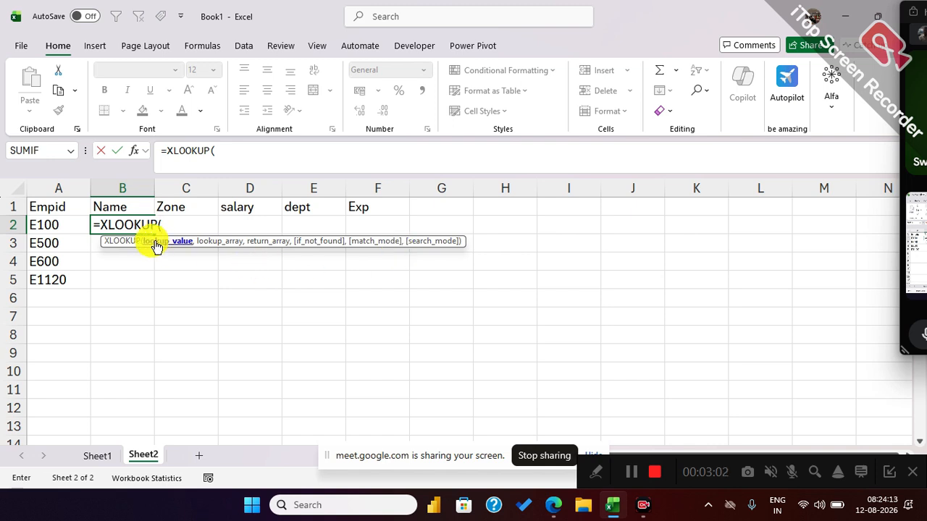
click(63, 226)
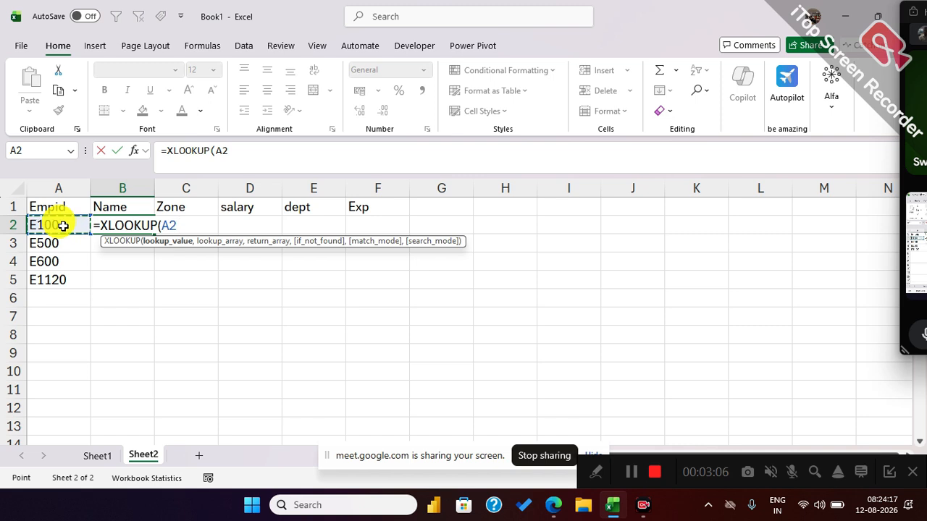
key(Right)
key(Right)
key(Right)
key(Right)
key(Right)
key(Right)
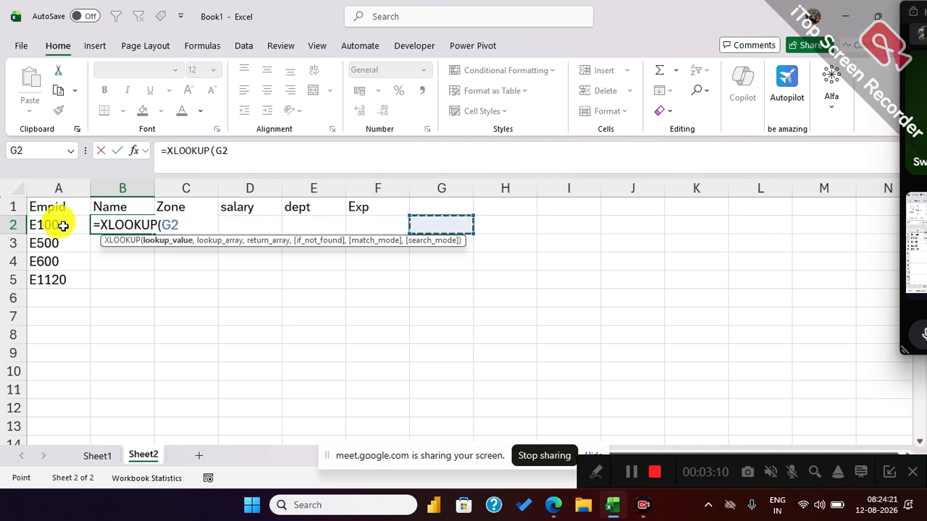
key(Left)
key(Left)
key(Left)
key(Left)
key(Left)
key(Left)
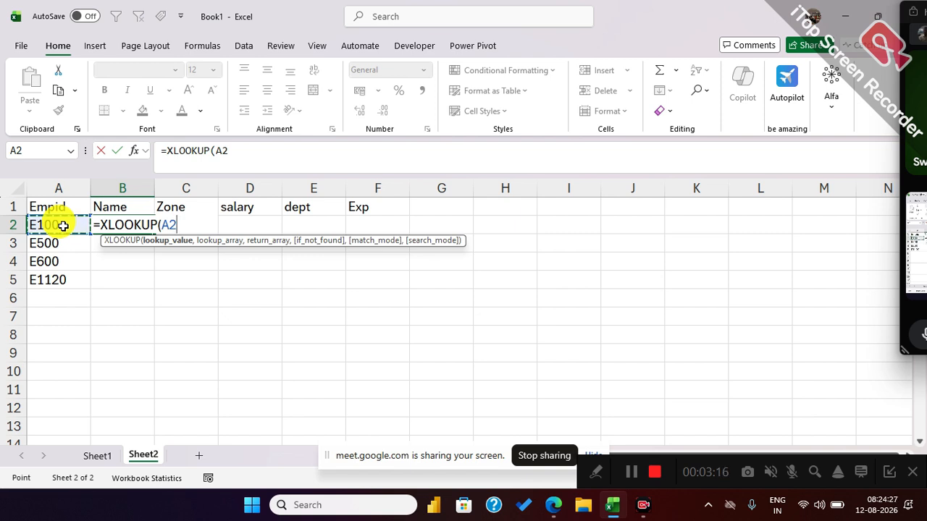
key(Down)
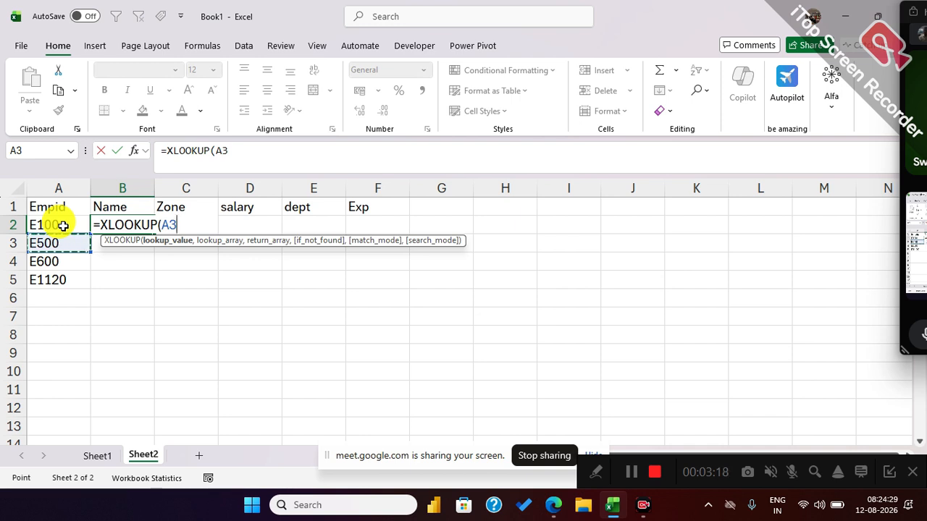
key(Down)
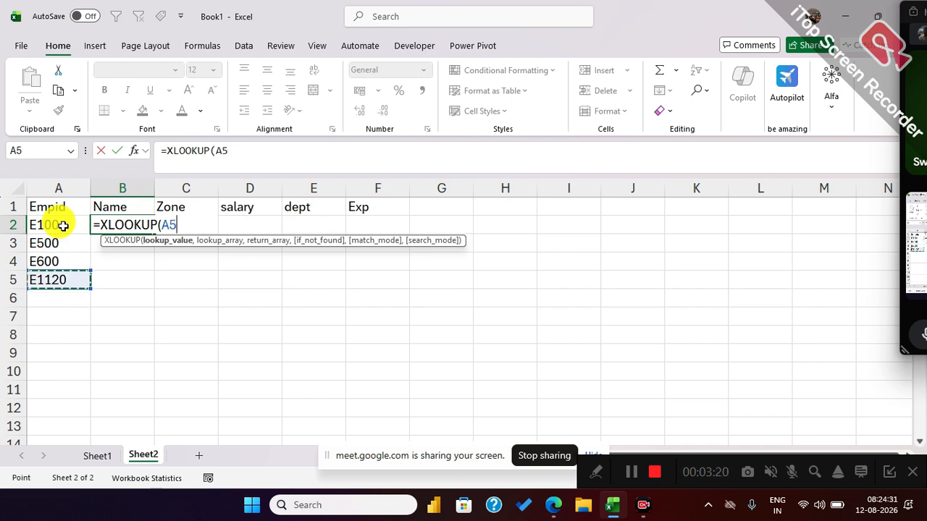
key(Up)
key(Up)
key(Up)
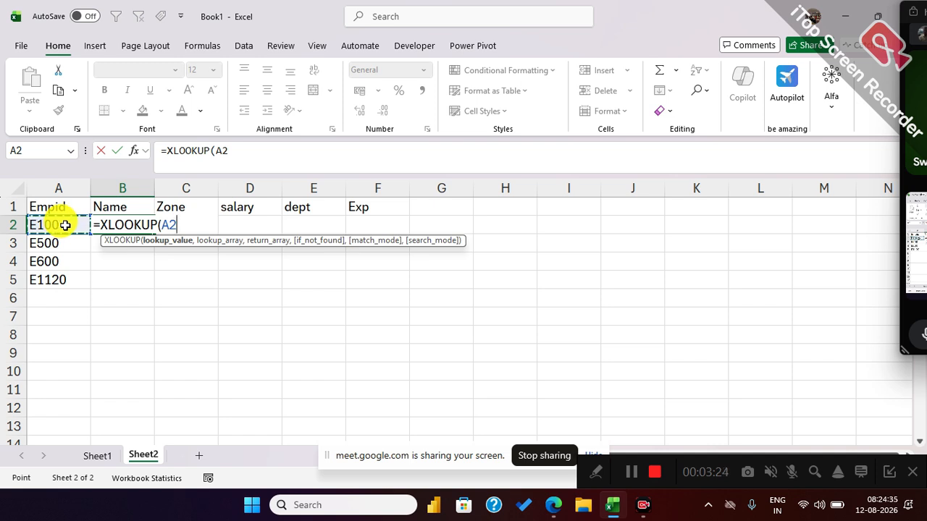
Lock the column of the XLOOKUP lookup value as $A2 and continue to the lookup array argument.
click(160, 225)
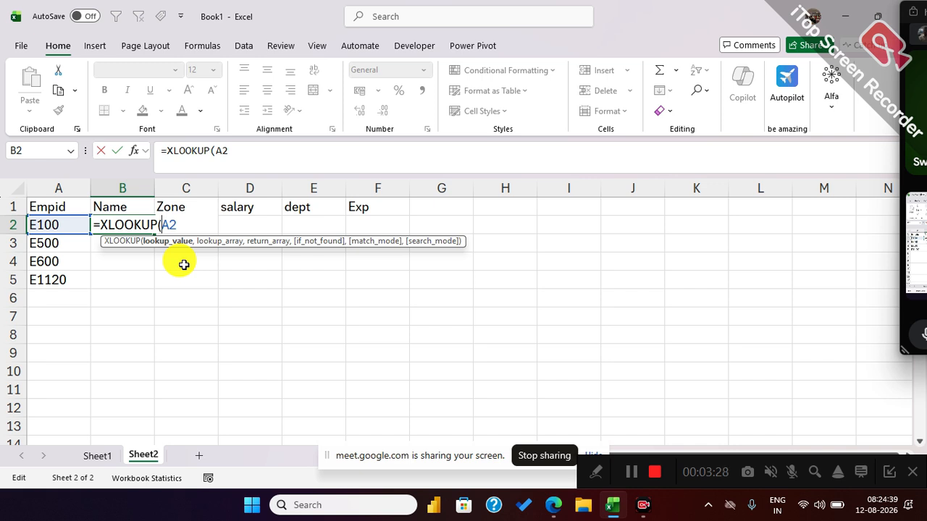
key(Left)
key(Left)
text($)
click(194, 224)
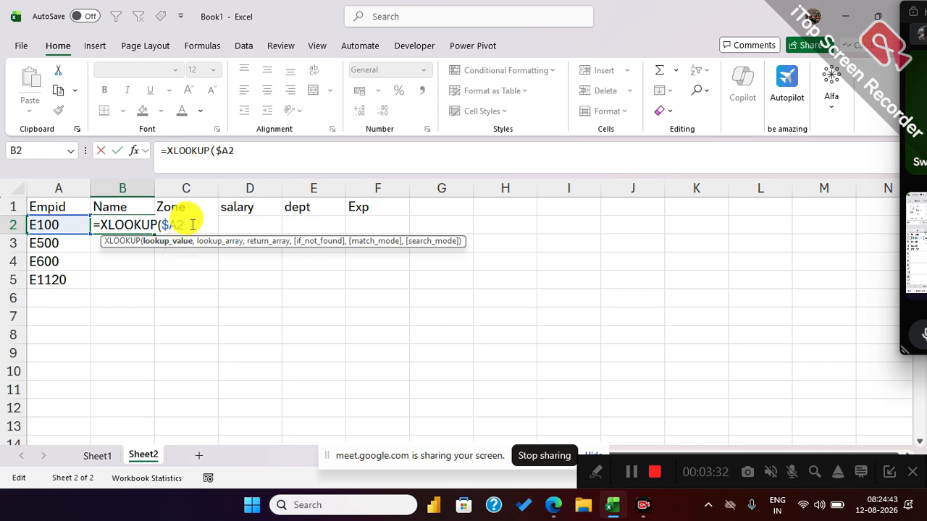
text(,)
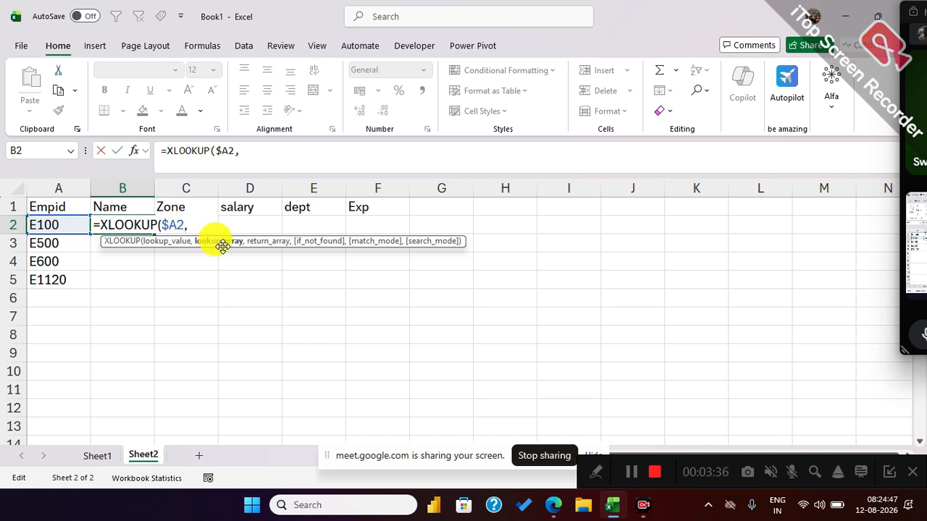
Set the XLOOKUP lookup array to the Empid range on Sheet1 as the absolute reference $A$2:$A$10.
click(99, 457)
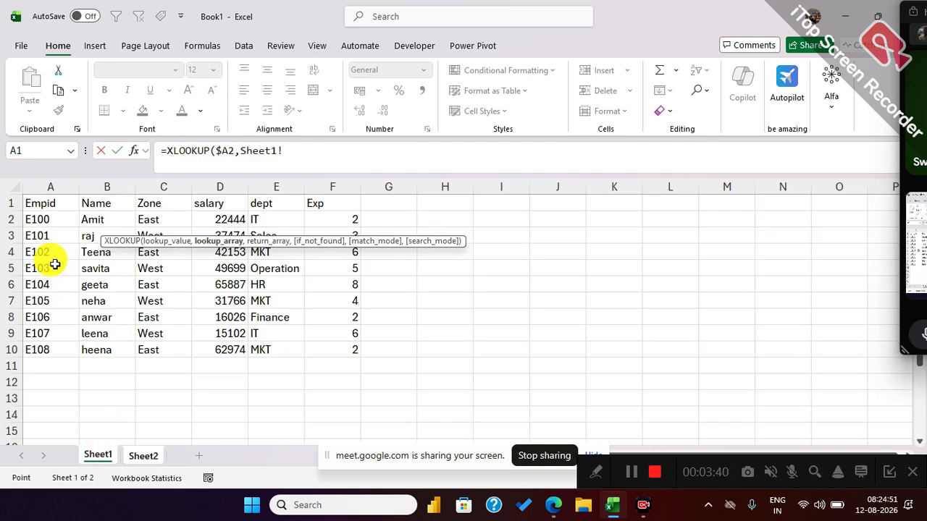
drag(64, 203, 391, 346)
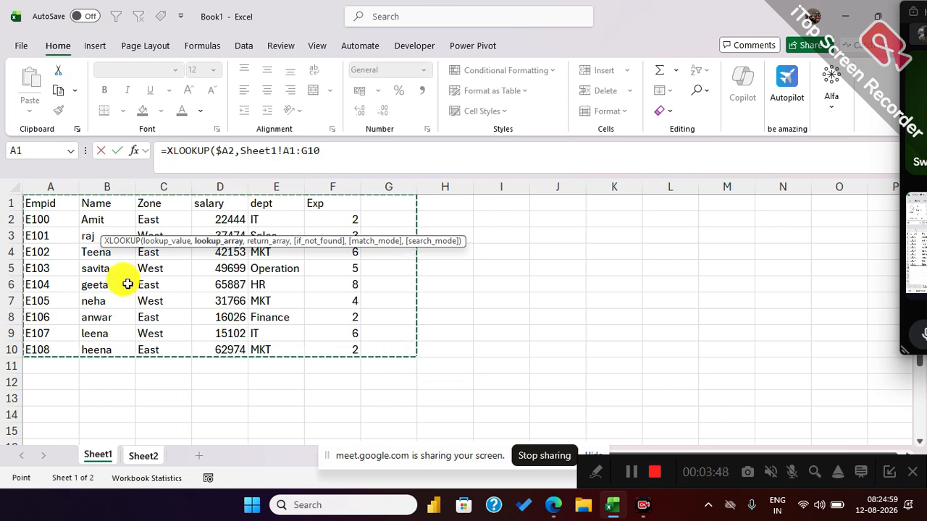
drag(42, 227, 44, 350)
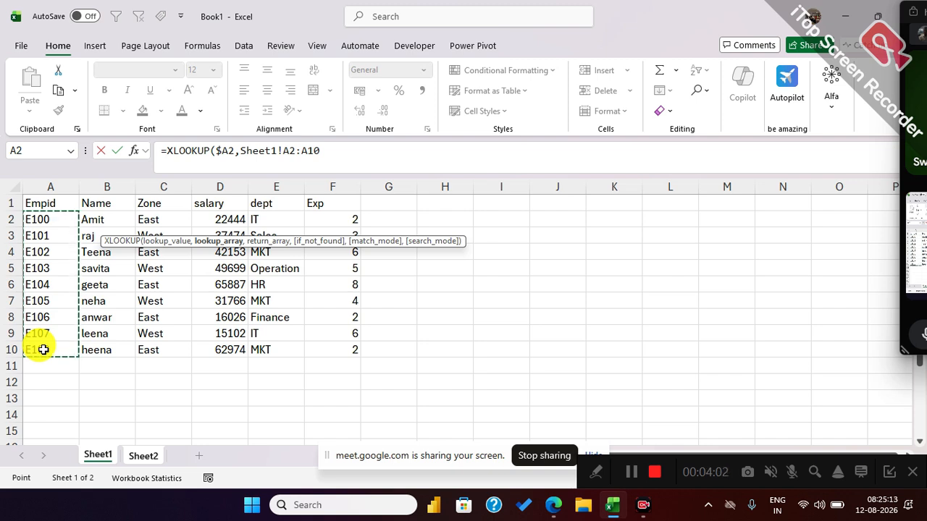
key(F4)
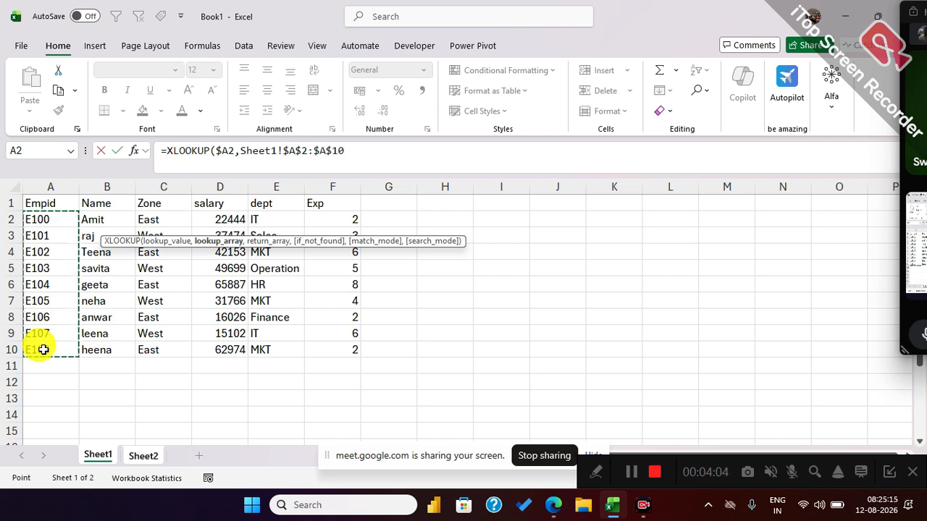
Set the XLOOKUP return array to the Name-to-Exp data on Sheet1 as the absolute reference $B$2:$F$10.
text(,)
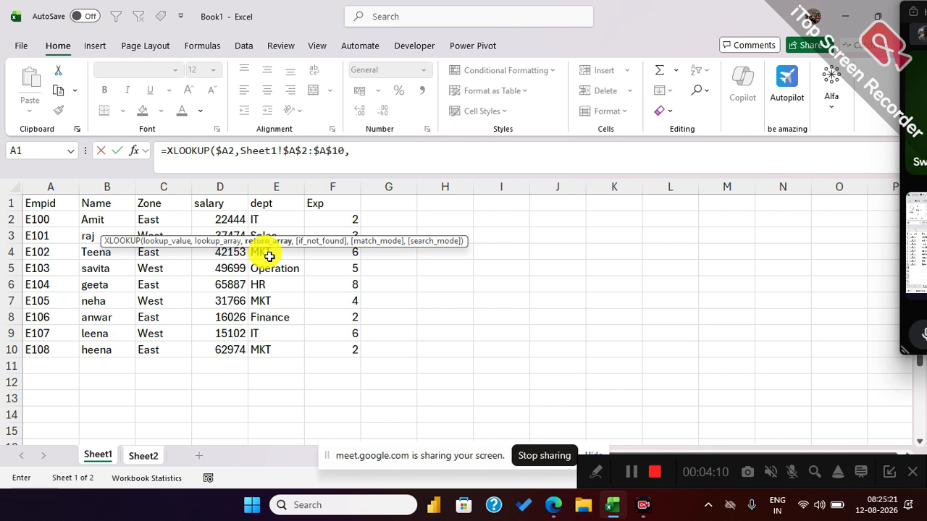
drag(95, 220, 341, 349)
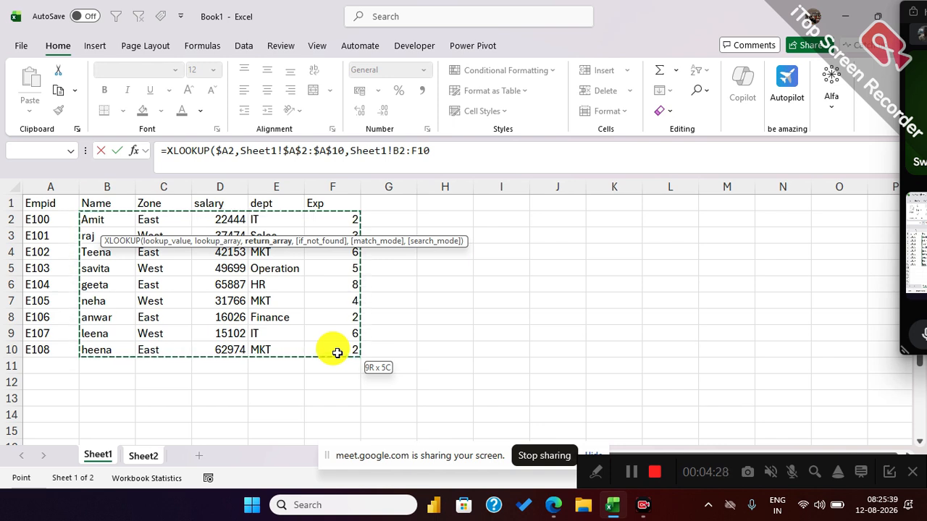
mouse_move(325, 351)
mouse_down()
mouse_move(130, 338)
mouse_move(128, 350)
mouse_move(335, 354)
mouse_up()
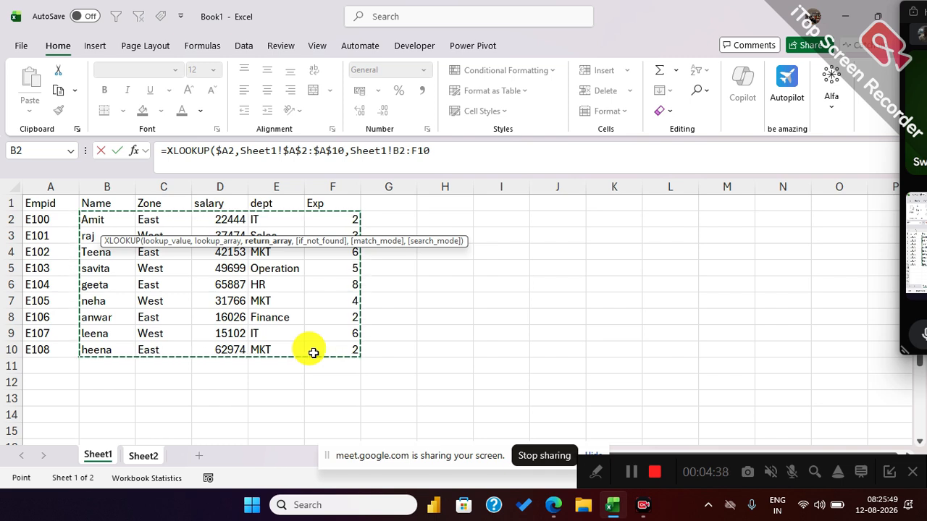
key(F4)
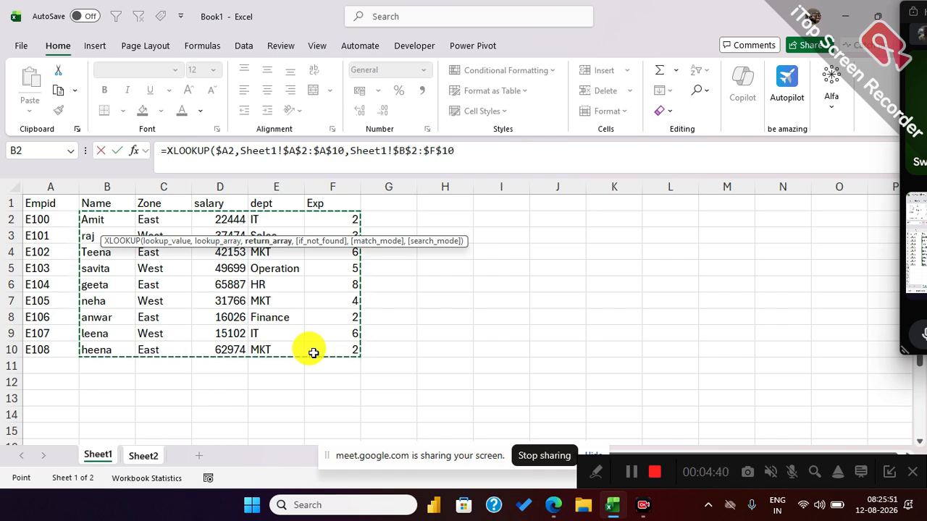
Set the XLOOKUP if_not_found argument to the text "Missing".
text(,)
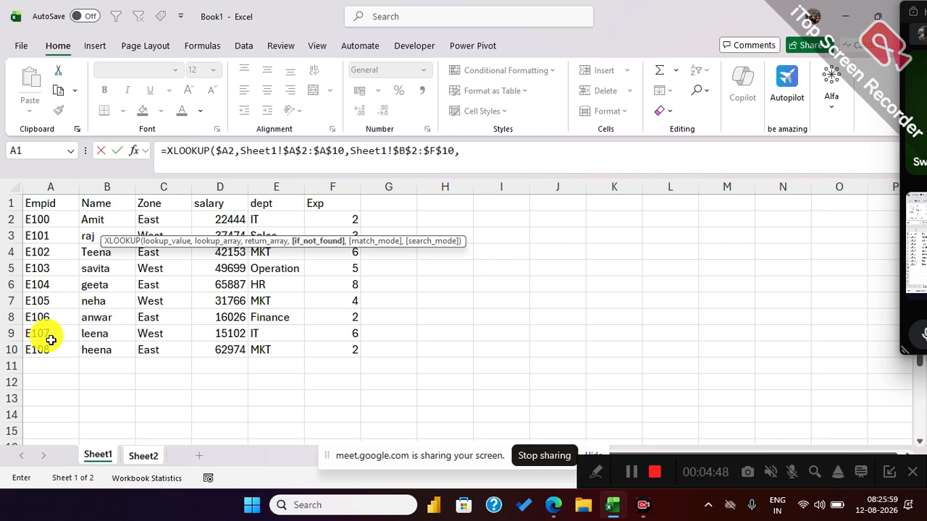
text("N)
key(BackSpace)
text(Missing",)
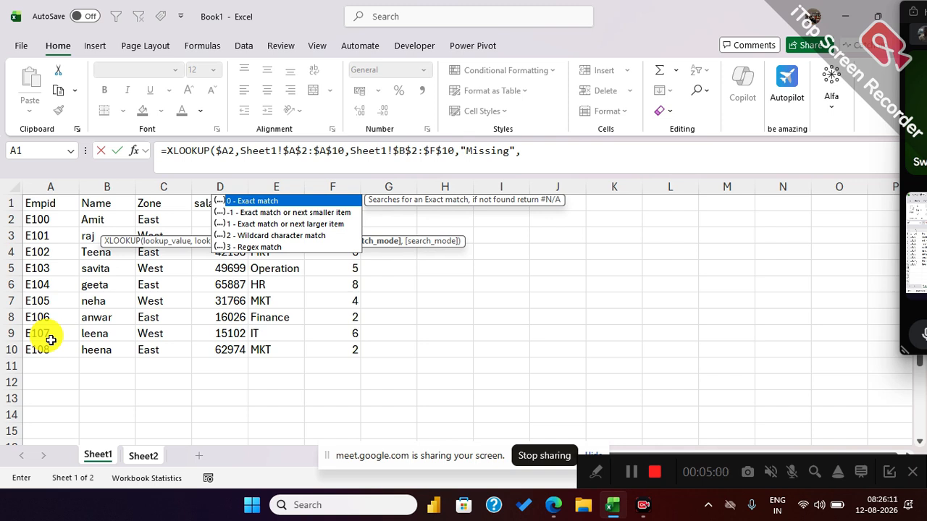
Set the XLOOKUP match mode to 0, Exact match.
key(Down)
key(Down)
key(Down)
key(Down)
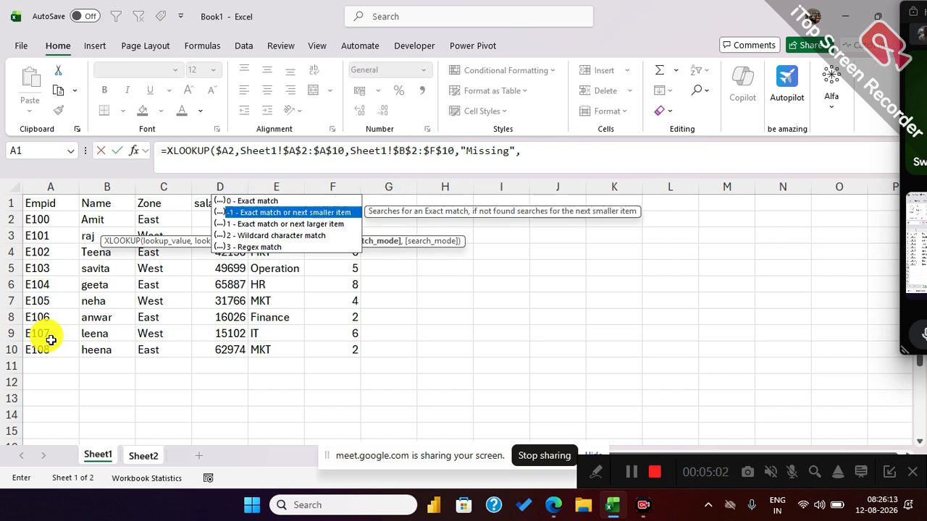
key(Up)
key(Up)
key(Up)
key(Up)
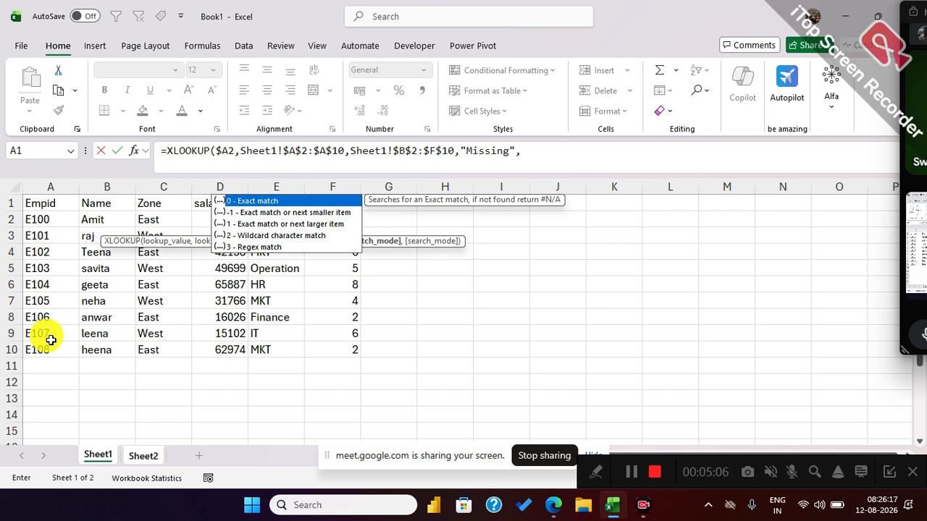
key(Tab)
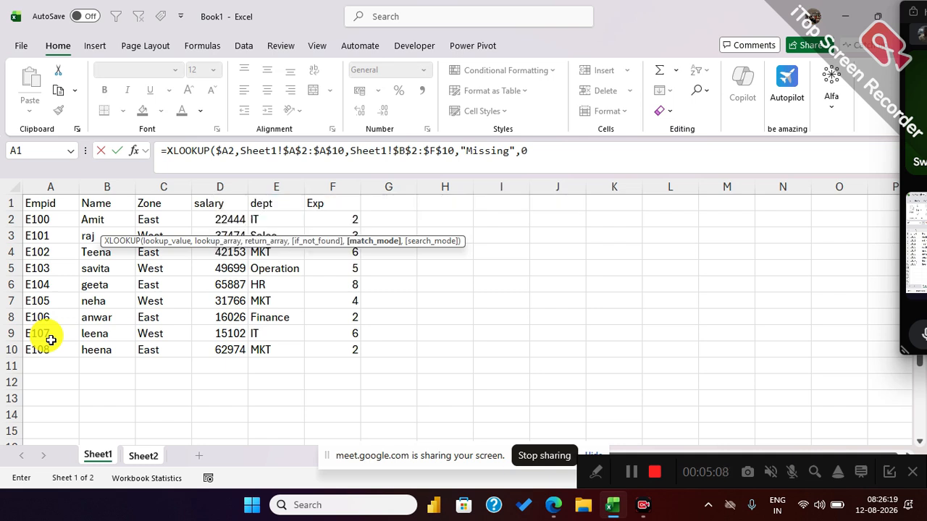
Leave out the search mode argument, close the XLOOKUP formula and enter it in B2.
text(,)
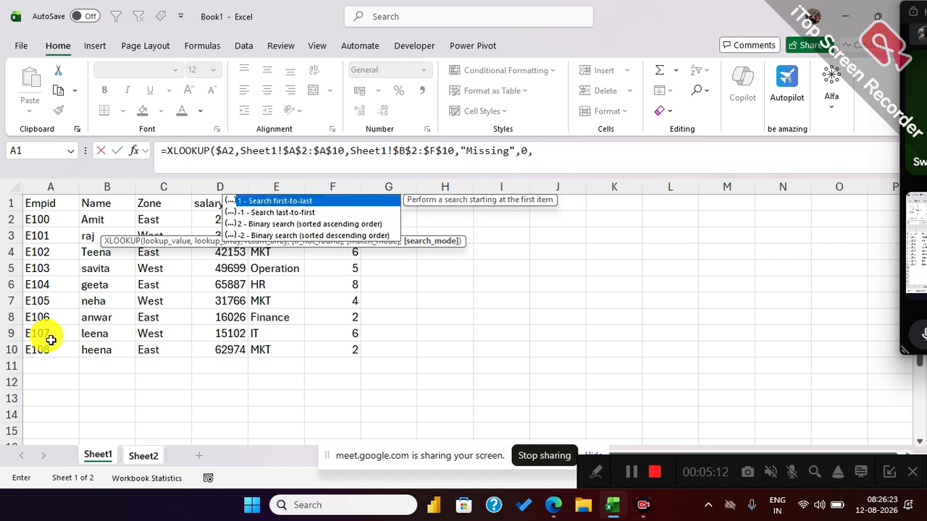
key(BackSpace)
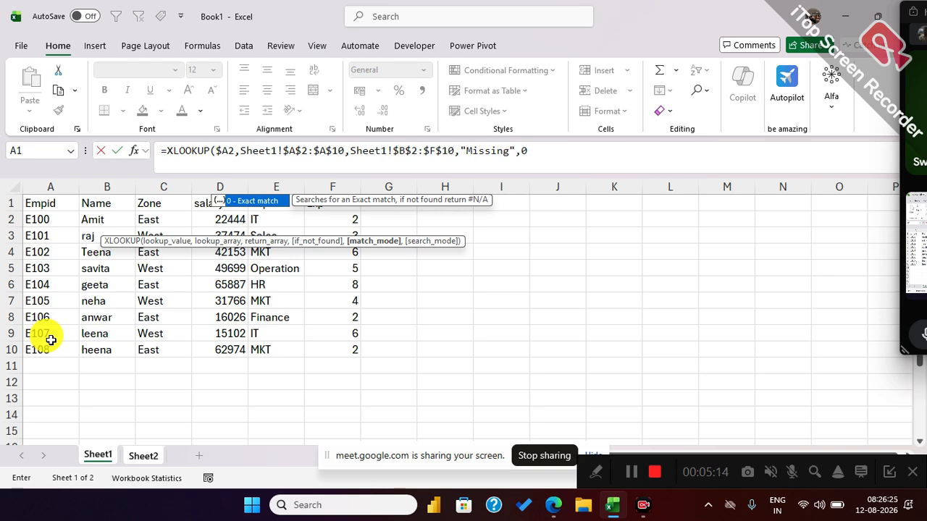
key(Escape)
text())
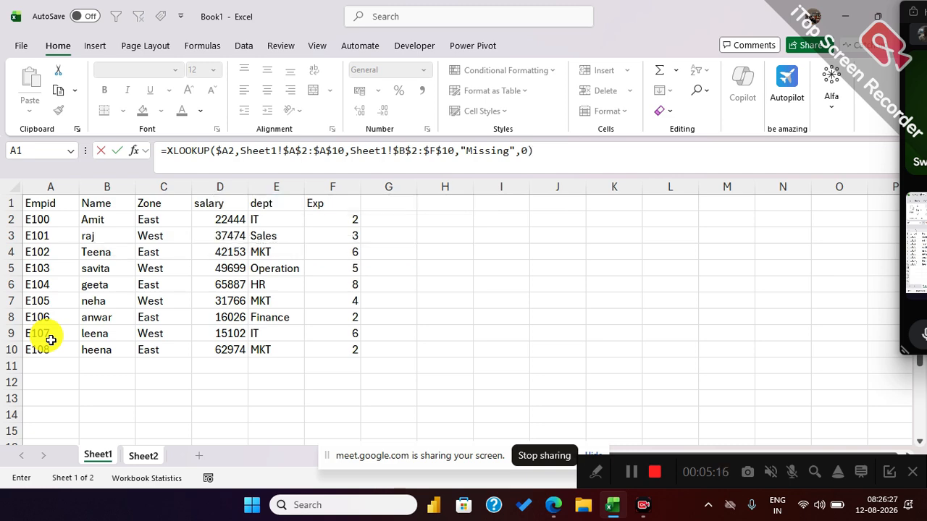
key(Return)
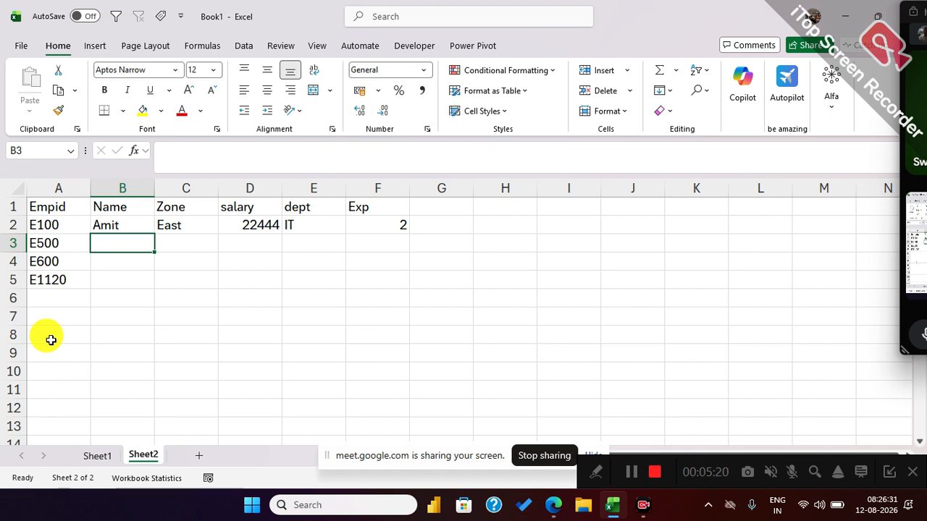
Enter the numbers 1, 2 and 3 in B7:D7 of Sheet2 and clear those cells again.
click(125, 316)
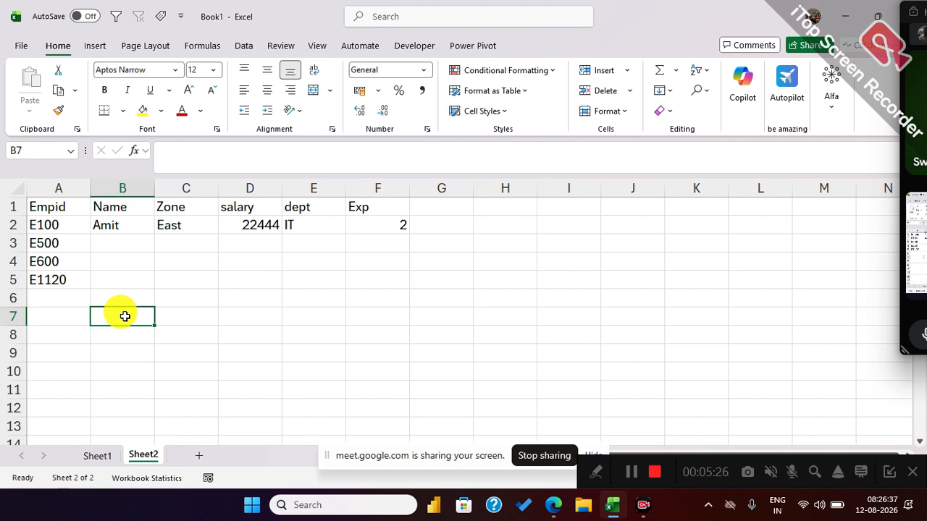
text(colo)
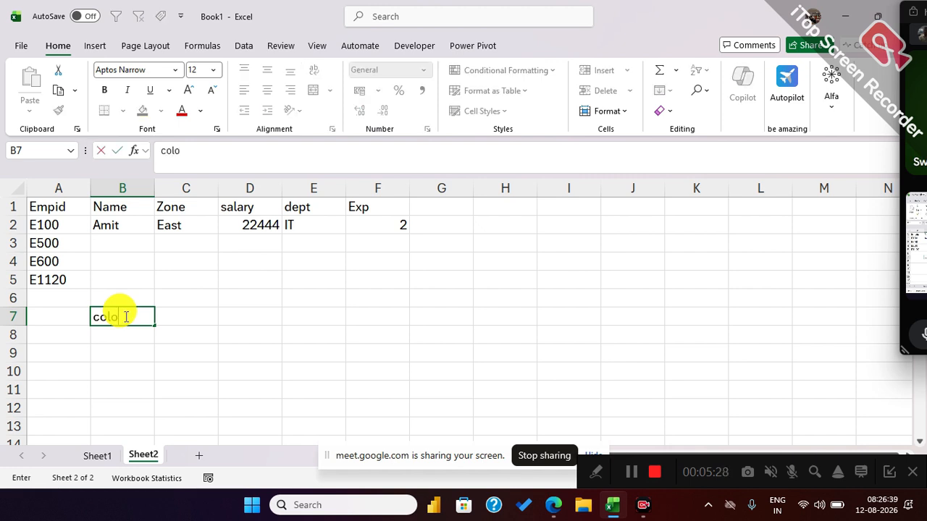
key(Escape)
text(1)
key(Tab)
text(2)
key(Tab)
text(3)
key(Tab)
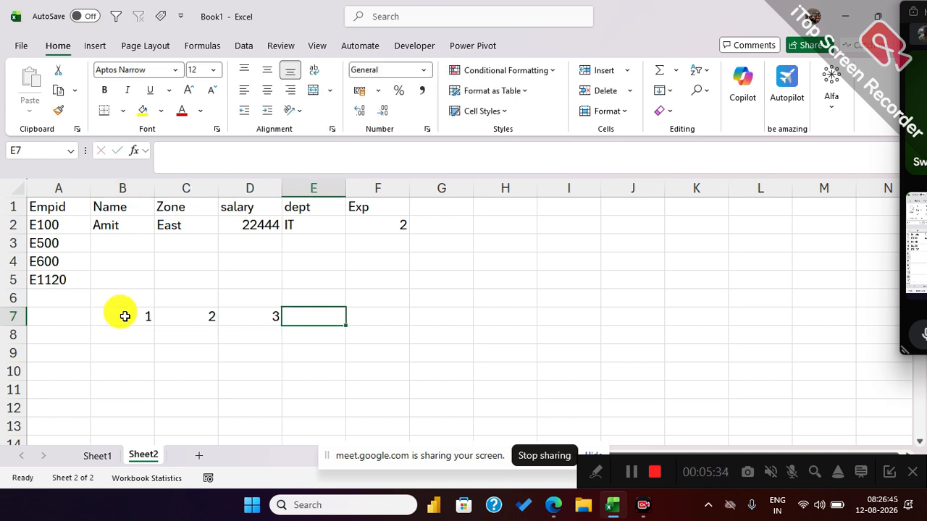
drag(124, 316, 290, 326)
key(Delete)
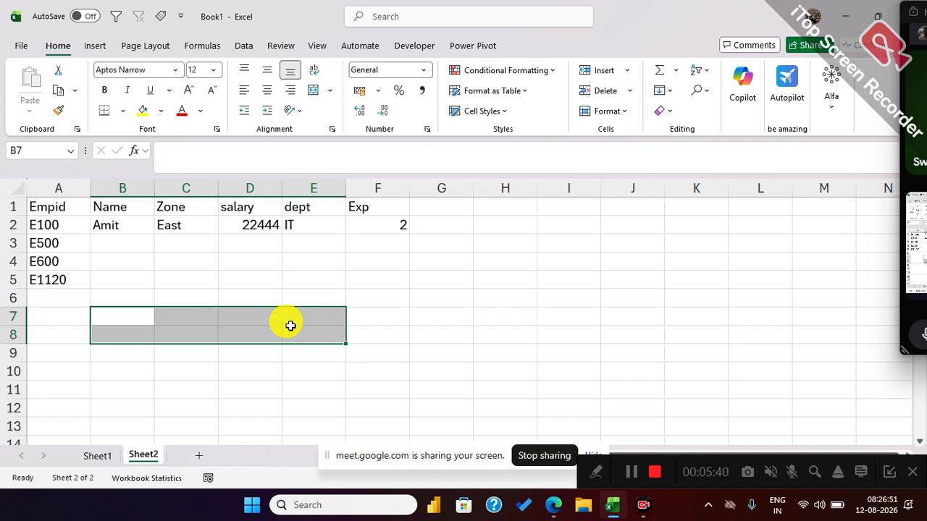
Fill the XLOOKUP formula from B2 down to B5 for the remaining employee IDs.
click(133, 223)
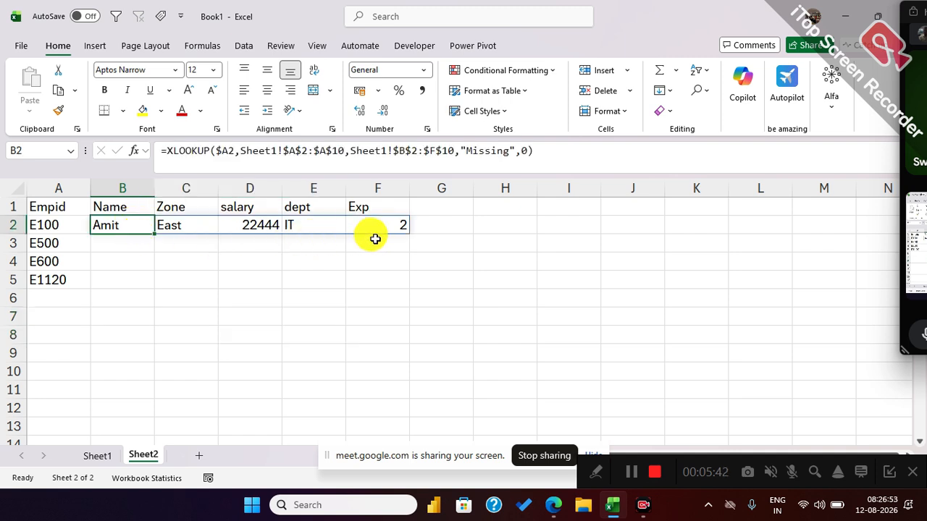
drag(153, 233, 148, 288)
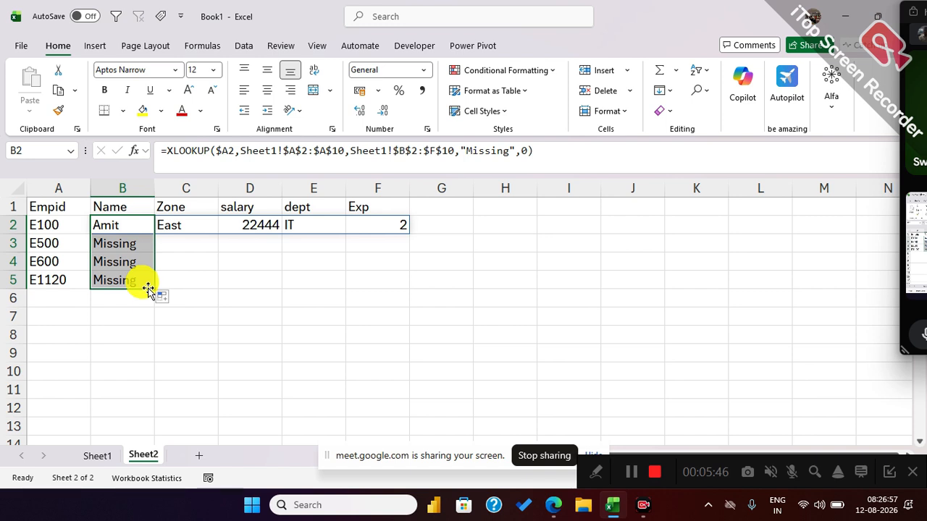
click(134, 226)
drag(134, 226, 391, 292)
click(174, 330)
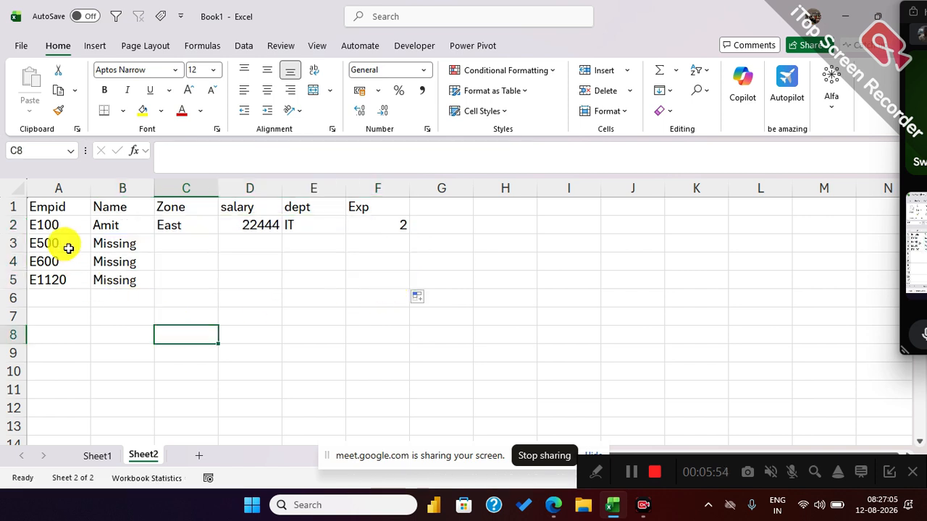
Replace the Sheet2 IDs from A3 down with E101 to E104 copied from Sheet1 A3:A6, and clear the extra ID in A6.
click(98, 456)
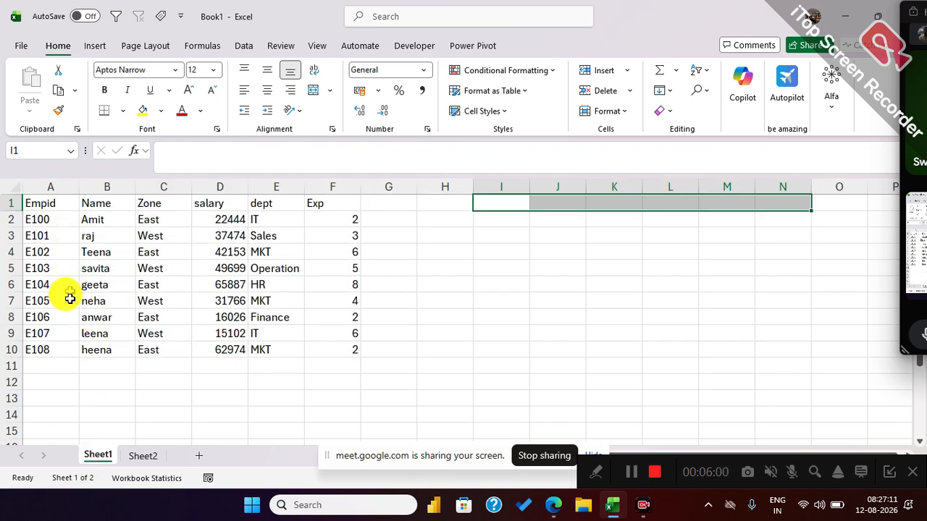
drag(51, 239, 49, 290)
key(ctrl+c)
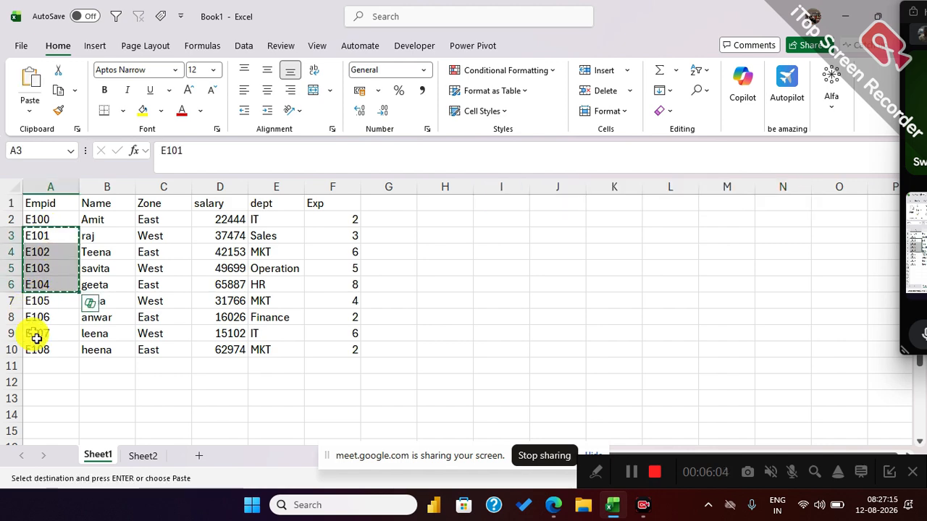
click(156, 455)
click(37, 241)
key(ctrl+v)
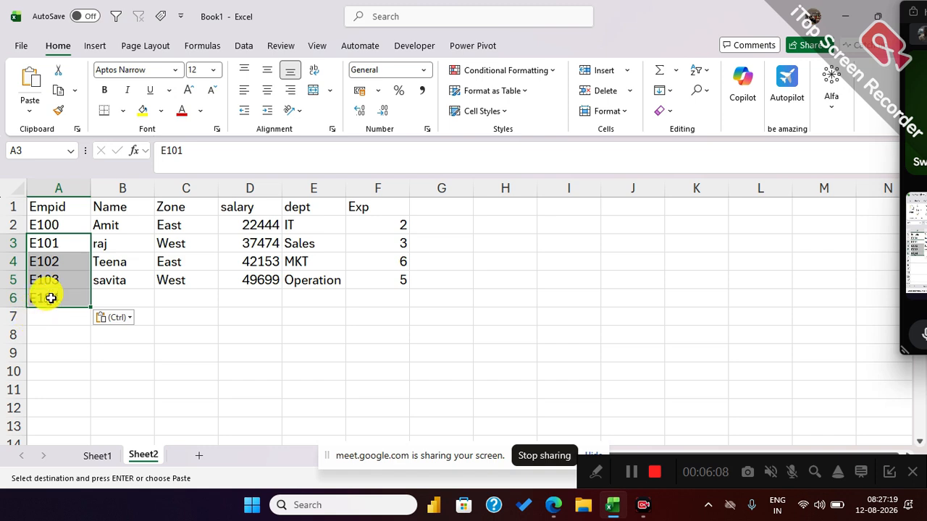
click(51, 297)
key(Delete)
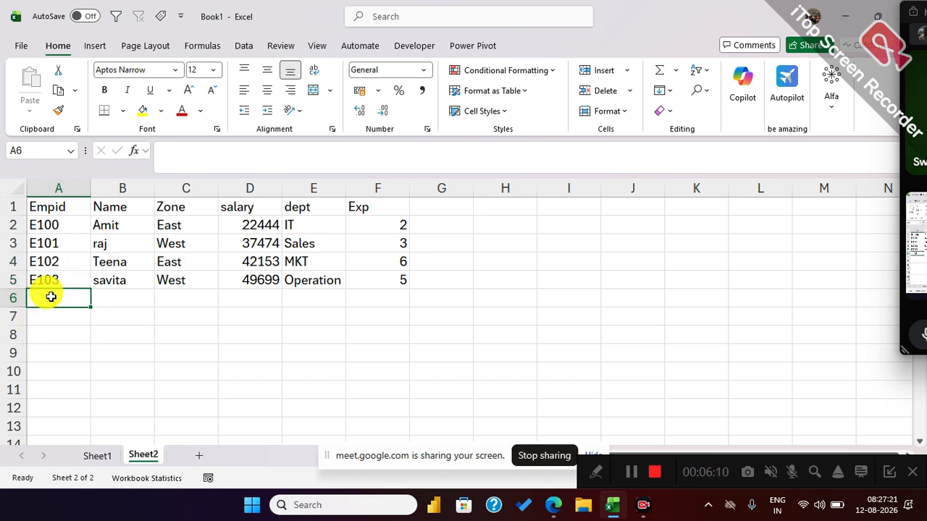
click(68, 239)
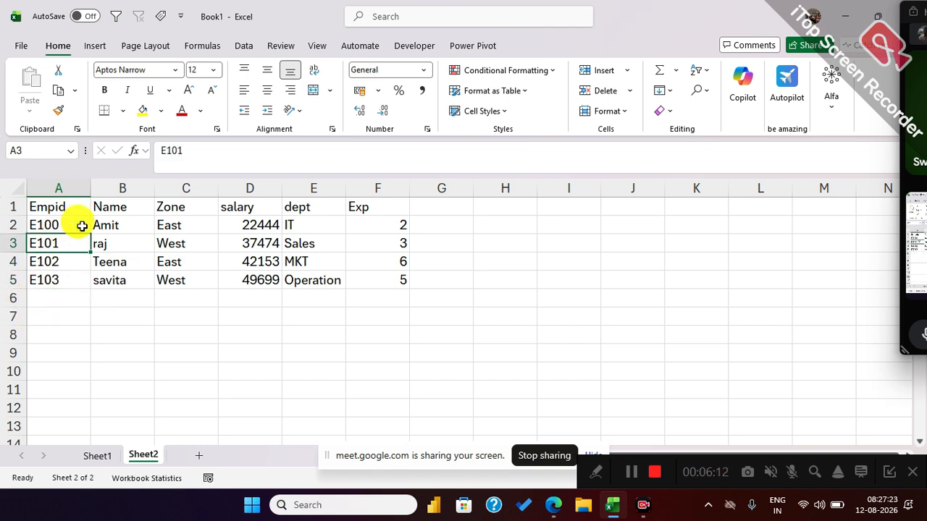
drag(105, 223, 382, 275)
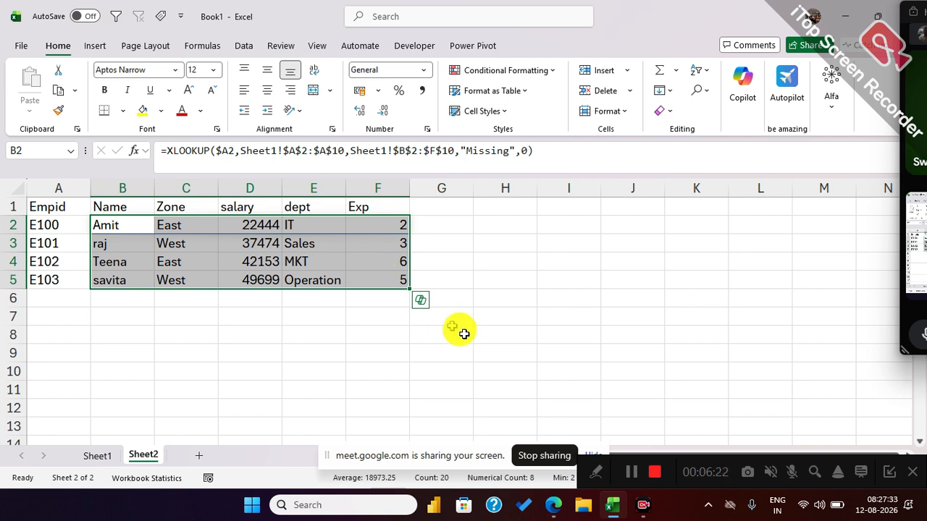
Show the XLOOKUP formula of B2 as text in H2 with FORMULATEXT.
click(510, 226)
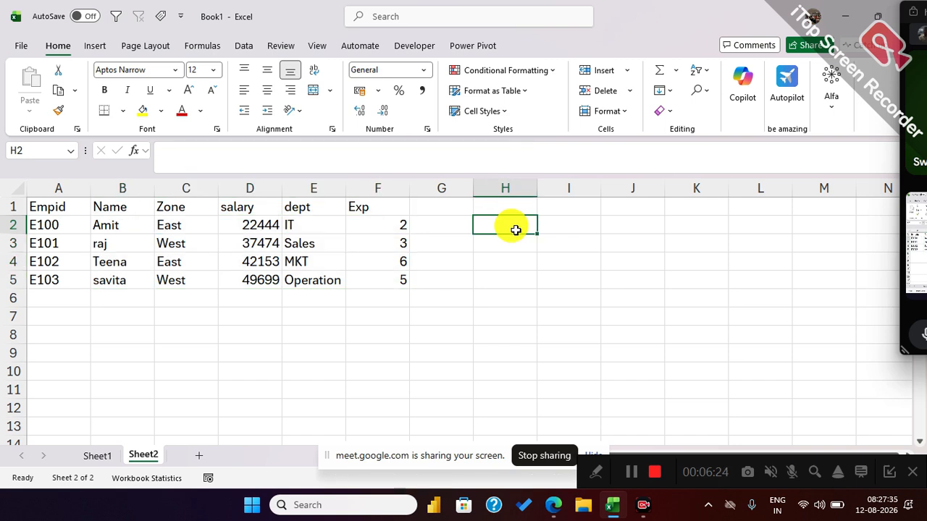
text(=Form)
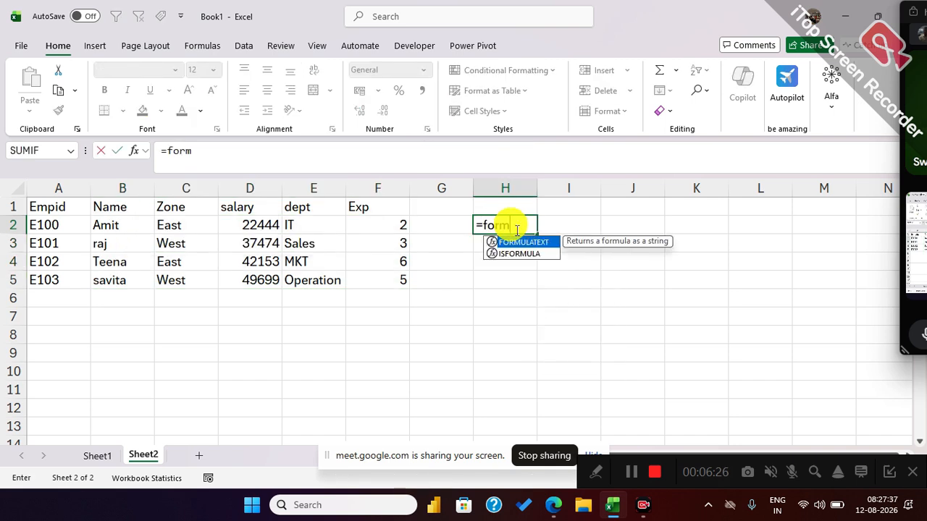
key(Tab)
click(109, 225)
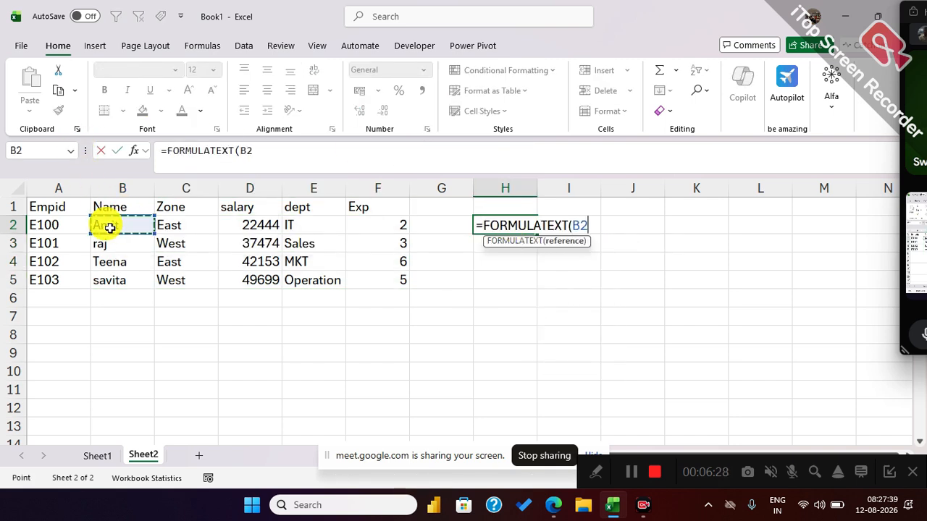
key(Return)
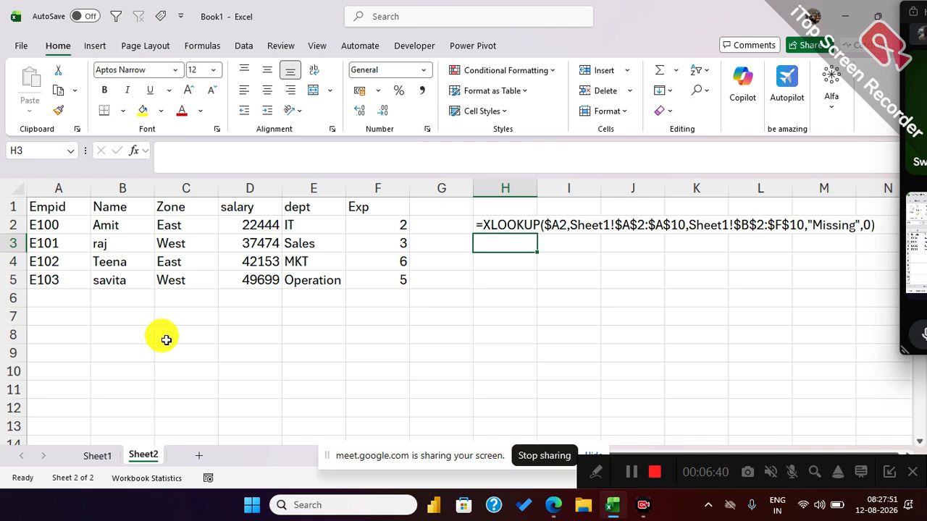
Copy the employee ID E100 from A2 into A5 on Sheet2.
click(54, 228)
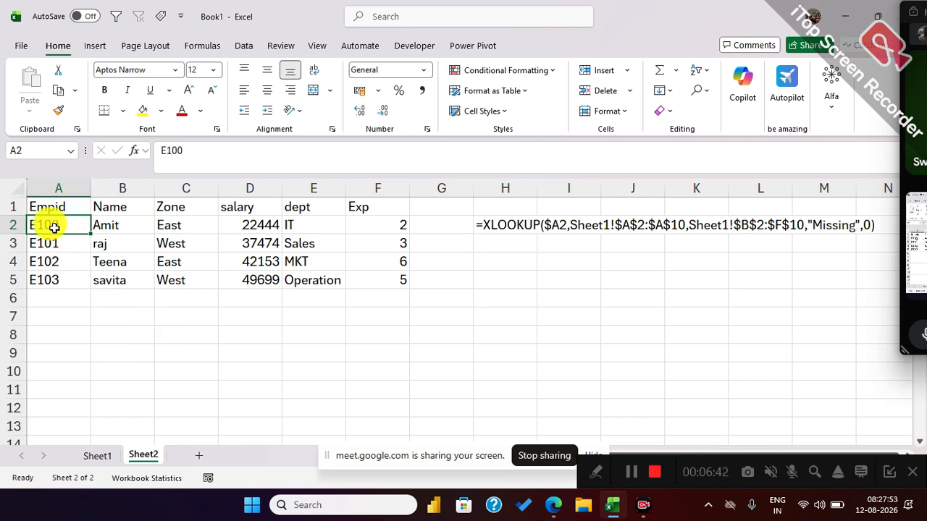
key(ctrl+c)
click(37, 279)
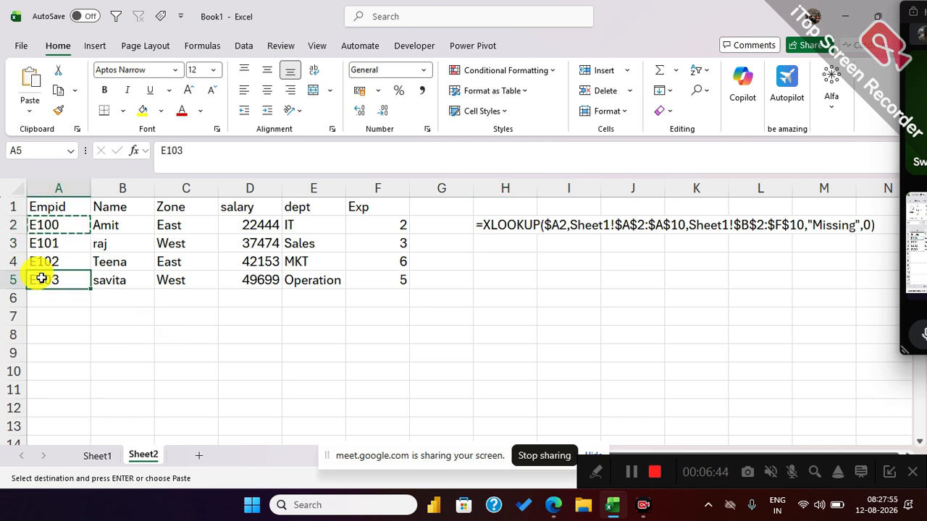
key(ctrl+v)
click(79, 331)
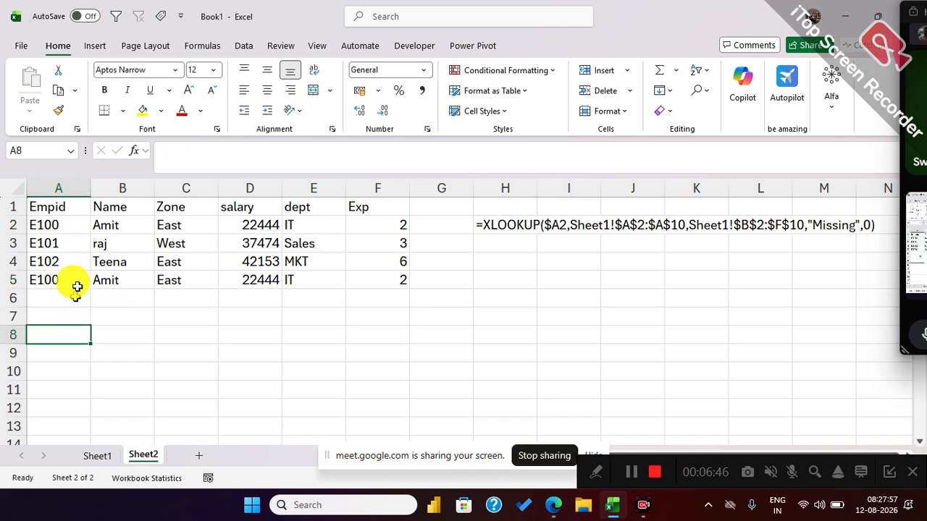
Copy the E100 record from A2:F2 on Sheet1 over the record starting at A8.
click(99, 456)
click(40, 218)
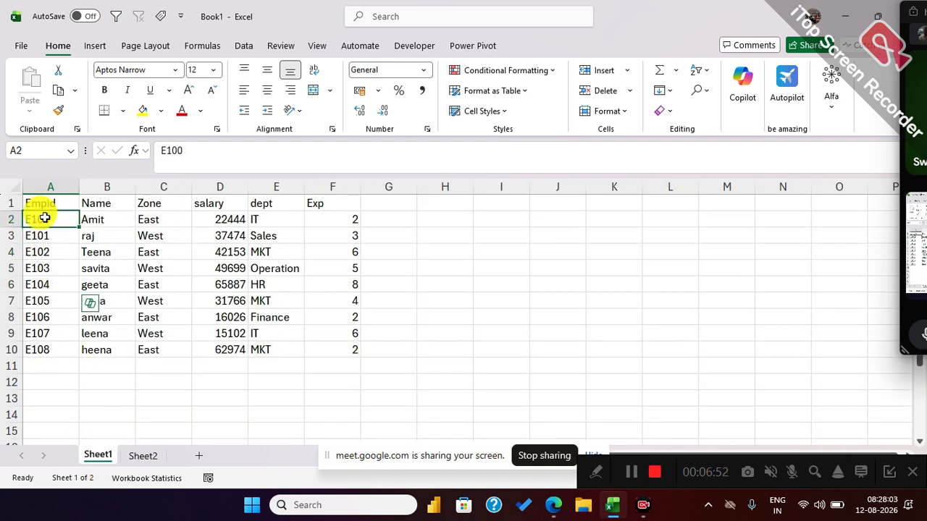
drag(43, 218, 362, 223)
key(ctrl+c)
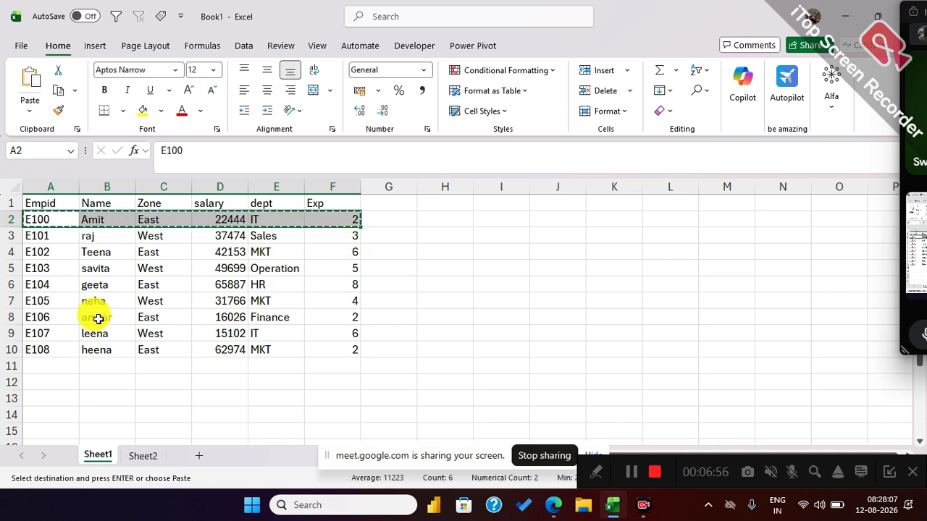
click(42, 320)
key(ctrl+v)
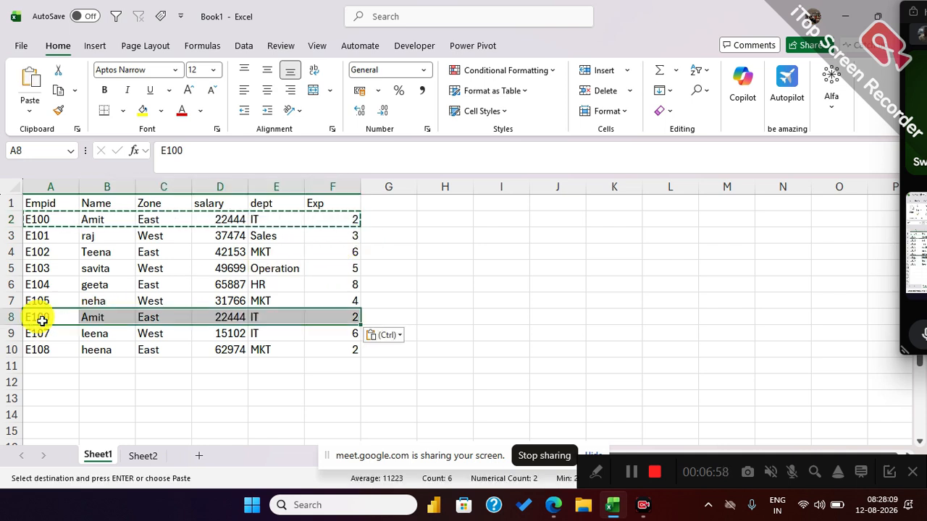
key(Escape)
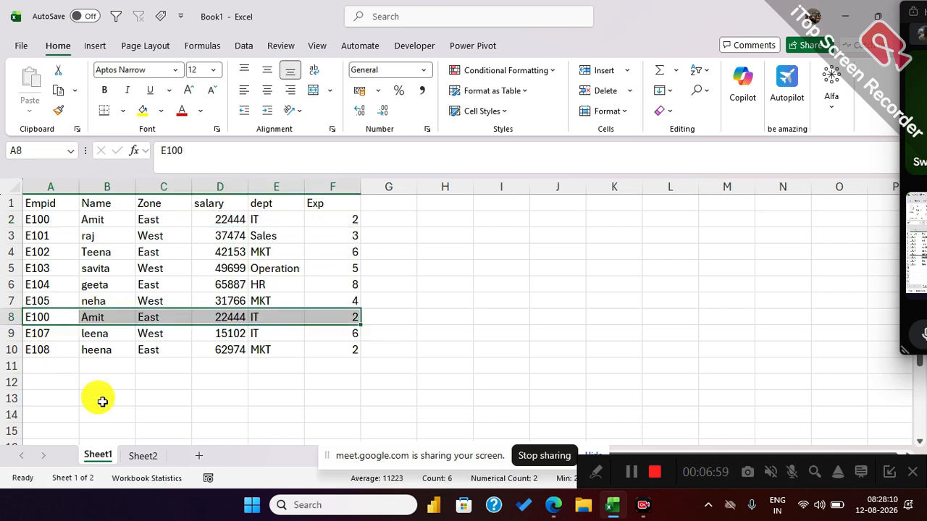
In row 8 of Sheet1, set Exp to 20, append an "a" to the name, and set the salary to 75000.
click(325, 313)
text(20)
key(Return)
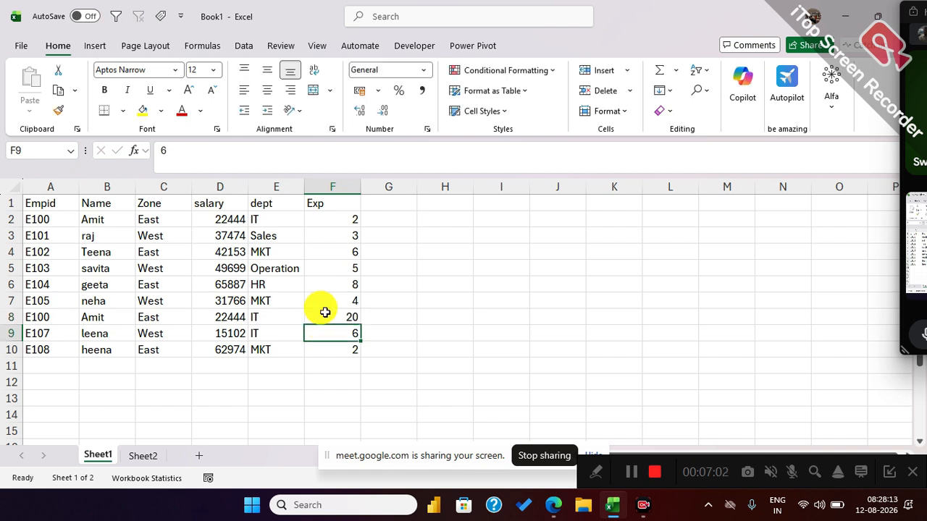
click(93, 316)
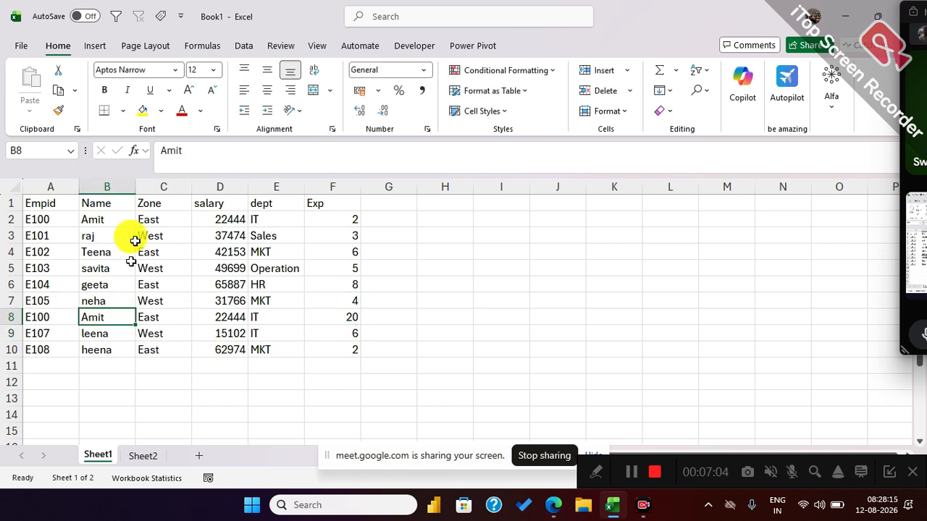
click(208, 150)
text(a)
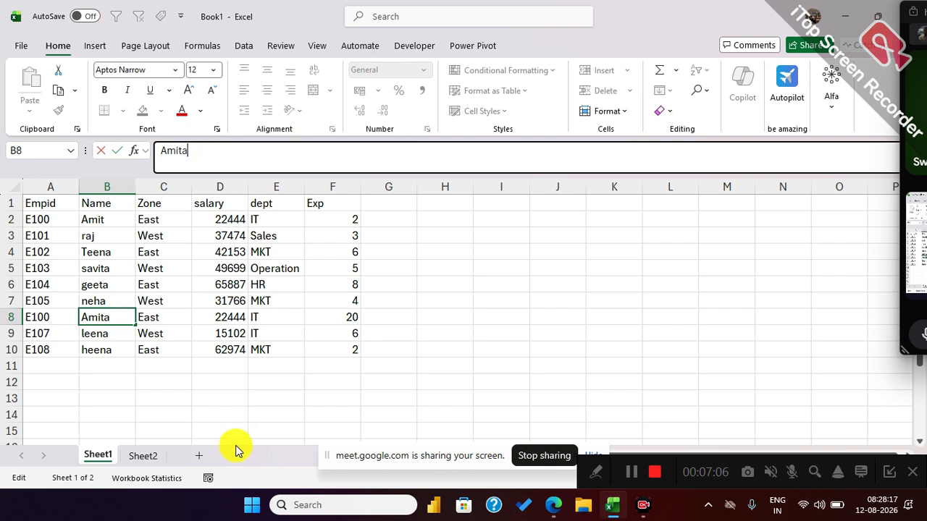
click(240, 316)
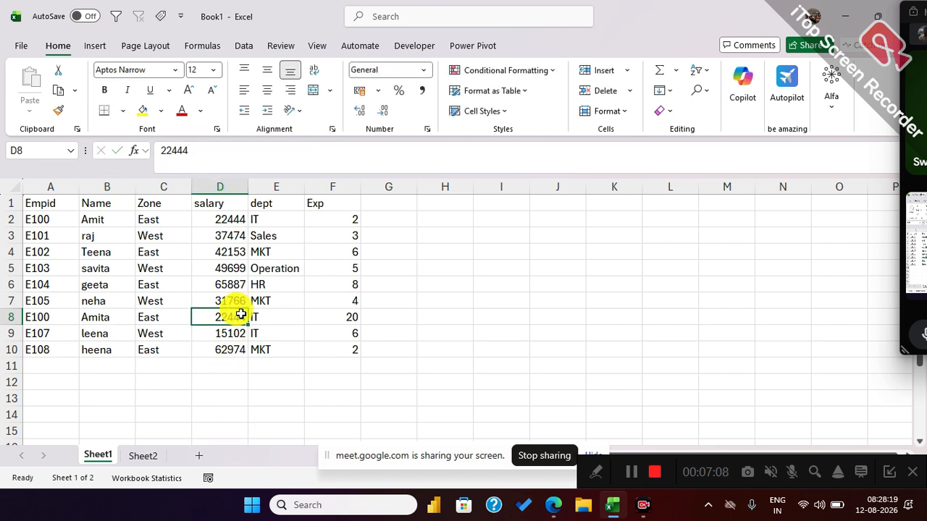
text(75000)
key(Return)
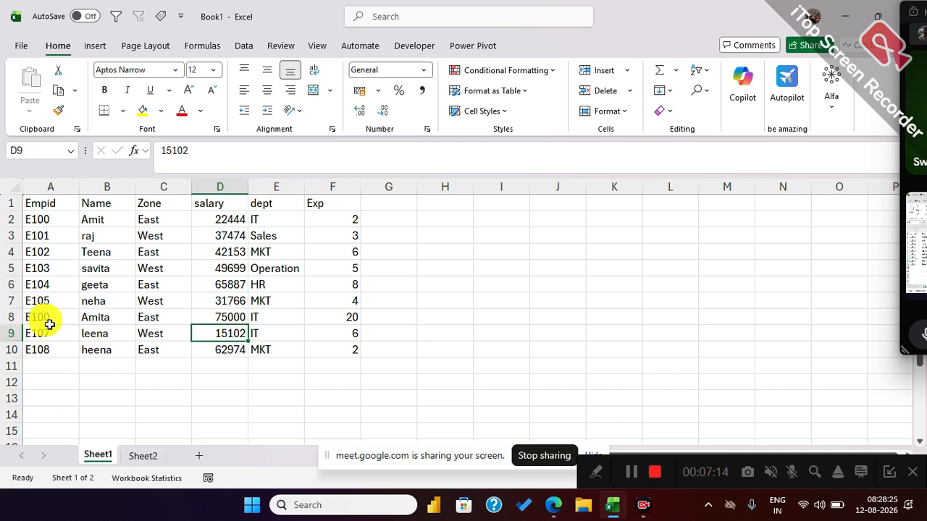
Highlight both E100 records, A2:F2 and A8:F8, with yellow fill.
drag(34, 319, 354, 319)
drag(41, 220, 335, 223)
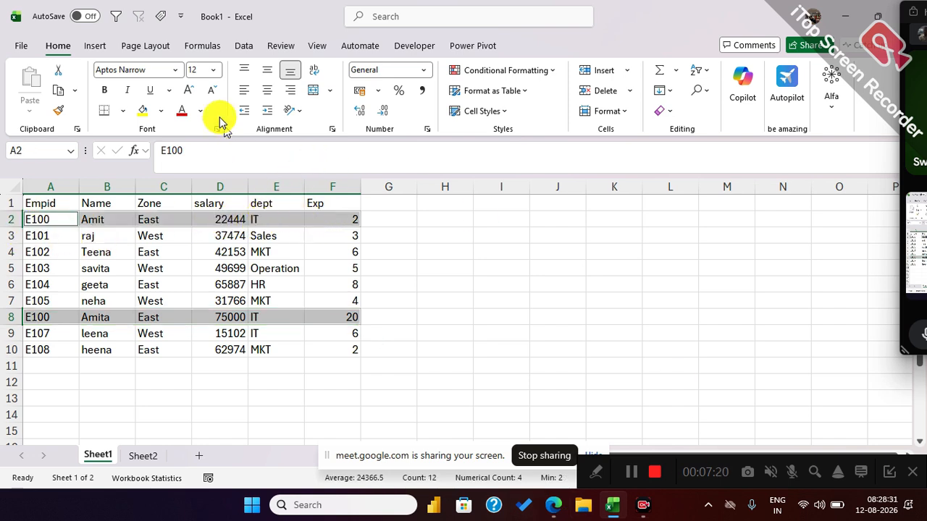
click(144, 112)
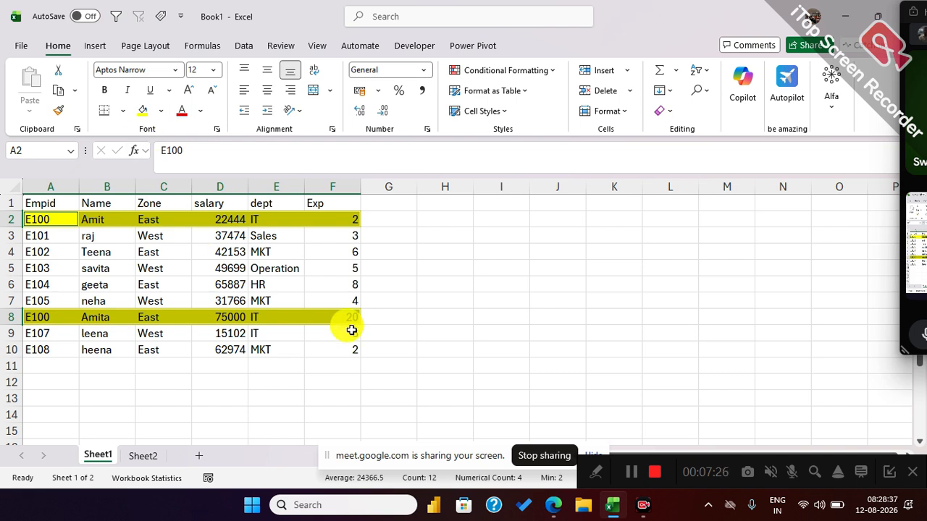
click(51, 219)
drag(51, 220, 42, 317)
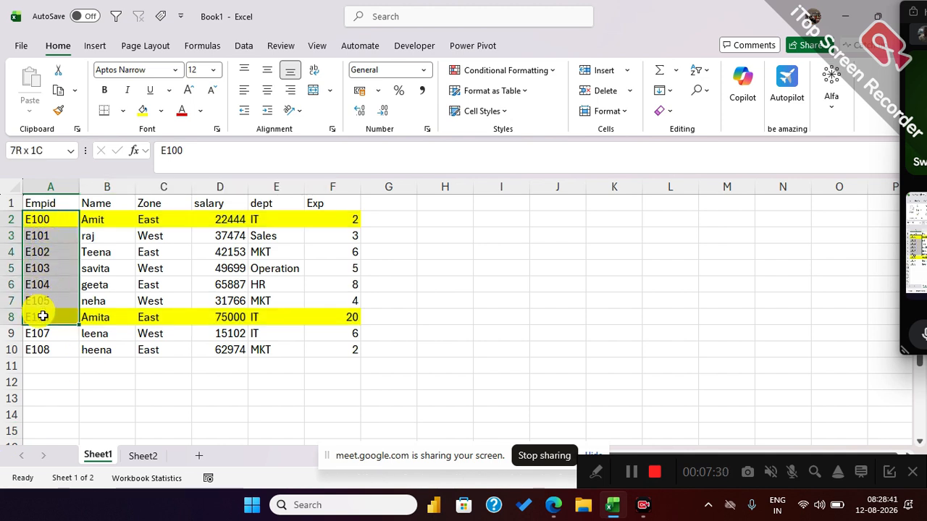
drag(45, 397, 44, 319)
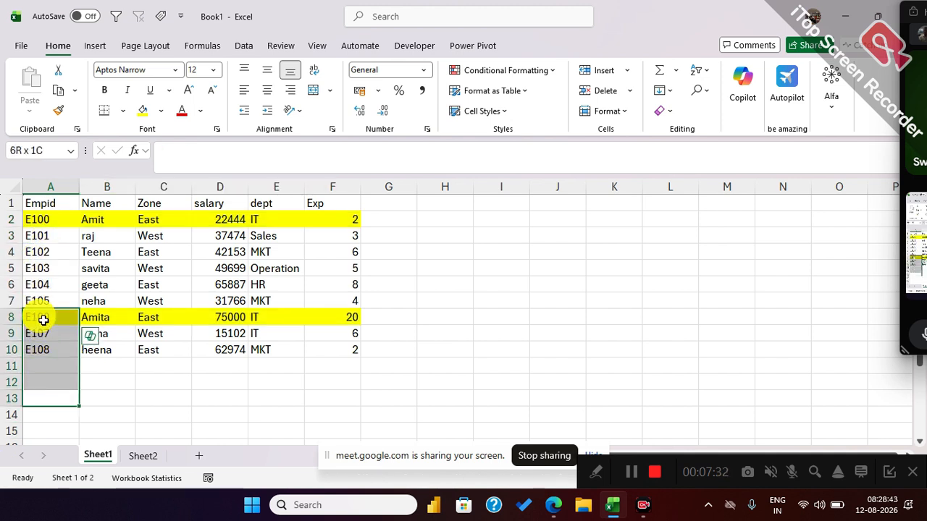
drag(43, 319, 43, 319)
click(69, 332)
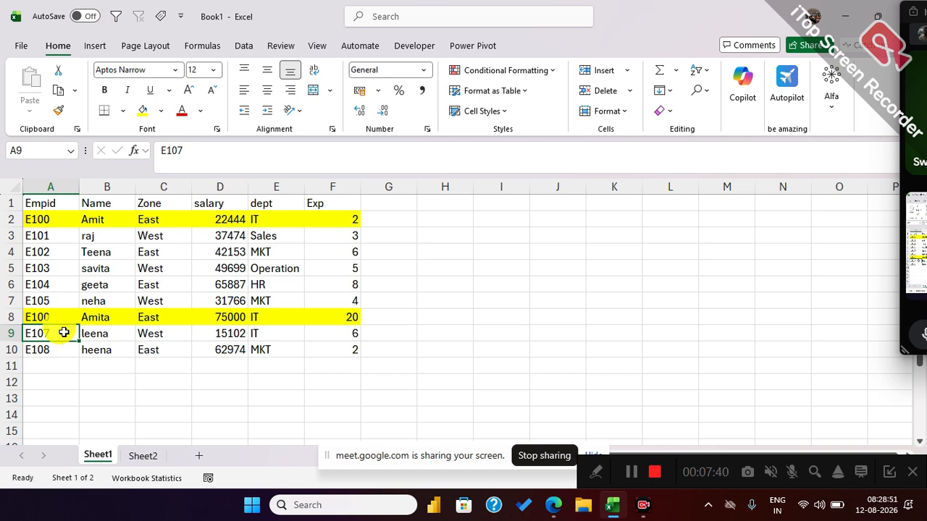
Copy the header row and first record A1:F2 on Sheet2 to A7.
click(138, 455)
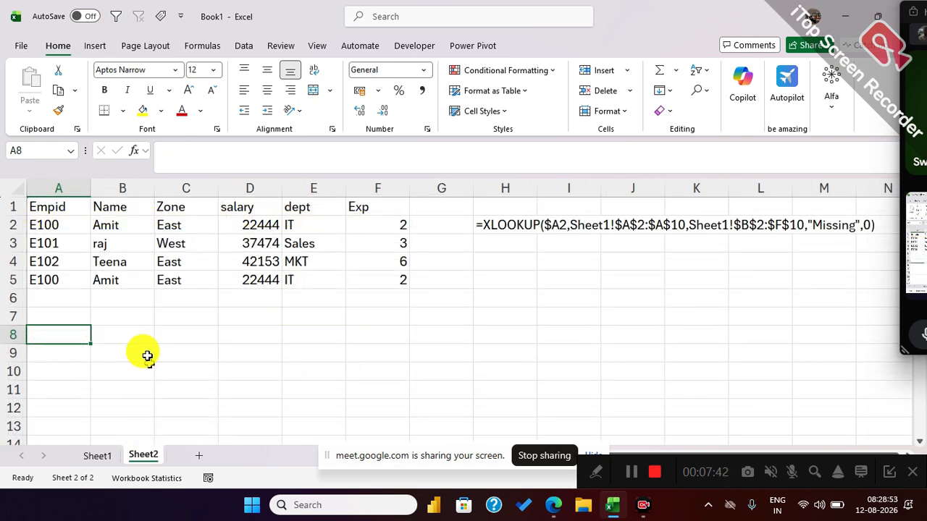
click(70, 203)
drag(69, 202, 384, 221)
key(ctrl+c)
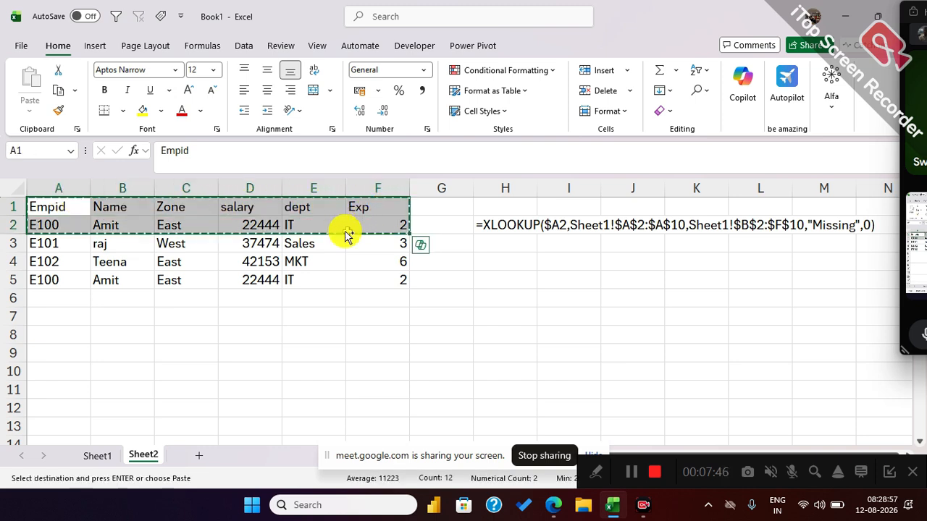
click(62, 321)
key(ctrl+v)
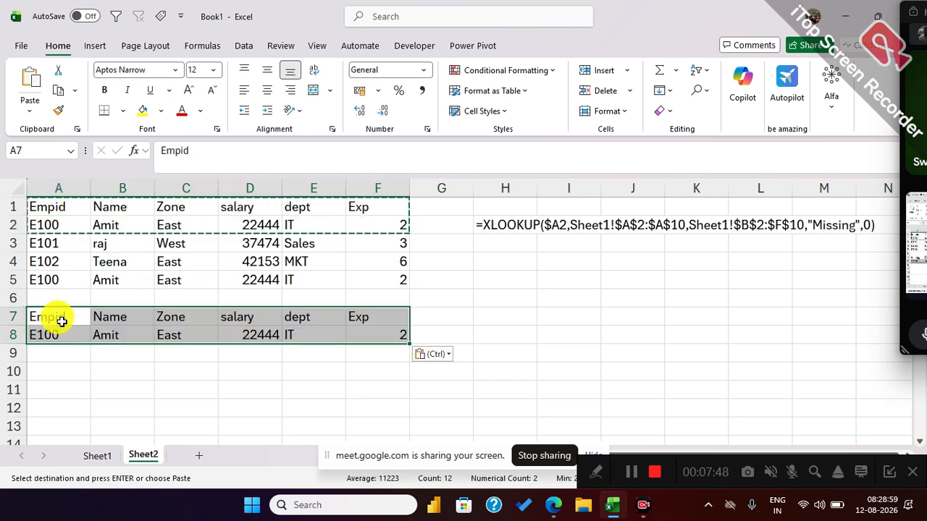
key(Escape)
Fill the ID E100 from A8 down to A9 and clear the employee details beside it in B8:G8.
drag(61, 341, 59, 354)
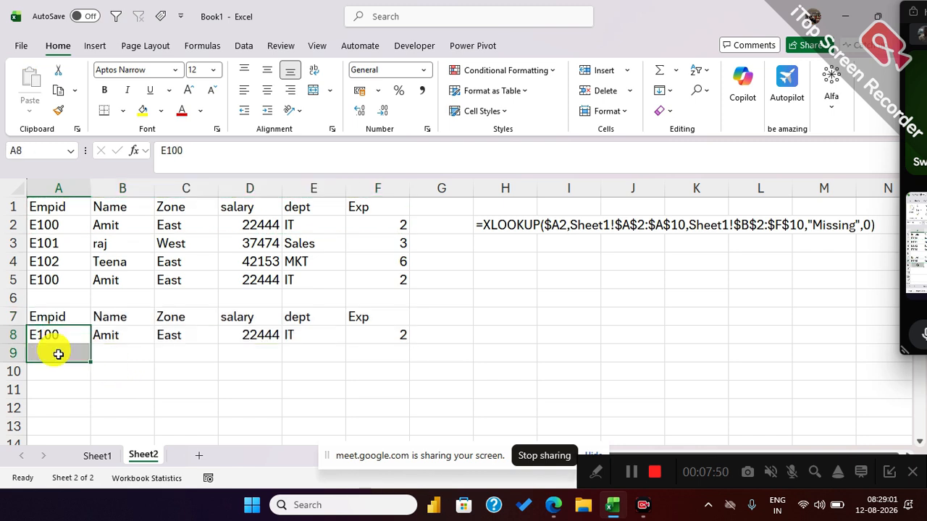
key(ctrl+d)
click(68, 387)
drag(123, 335, 414, 336)
key(Delete)
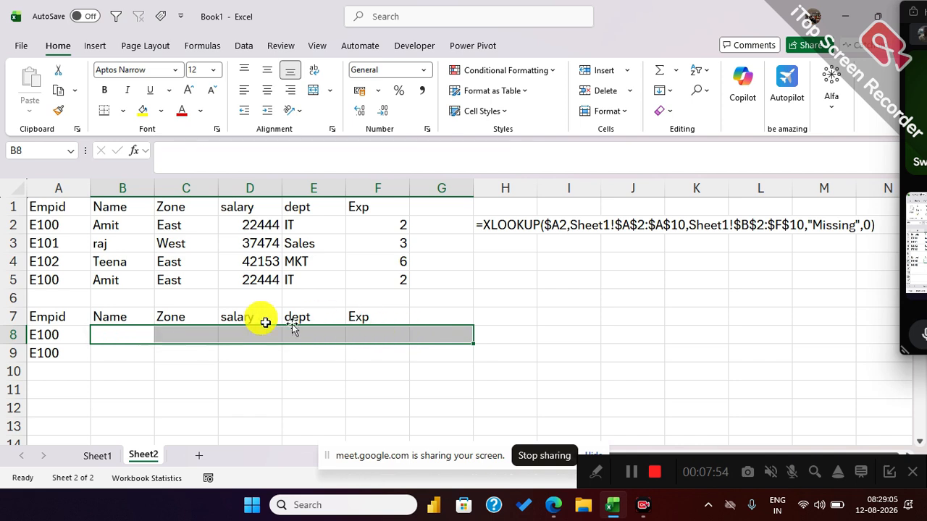
Start an XLOOKUP formula in B8 of Sheet2 with the absolute reference $A$8 as lookup value.
click(125, 334)
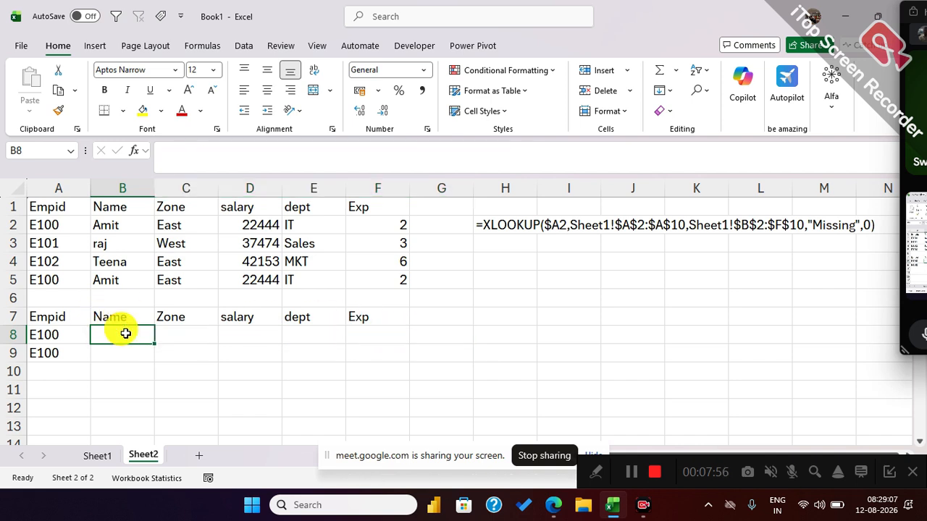
text(=xl)
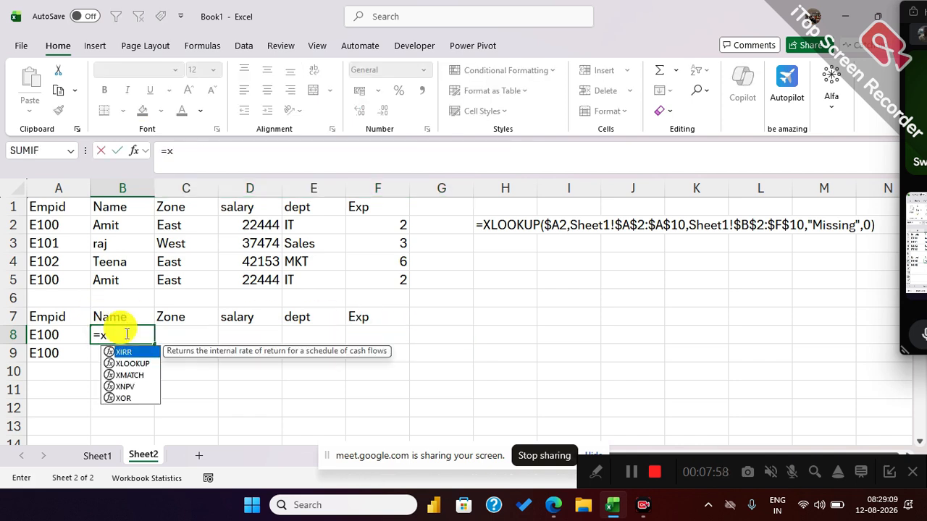
key(Tab)
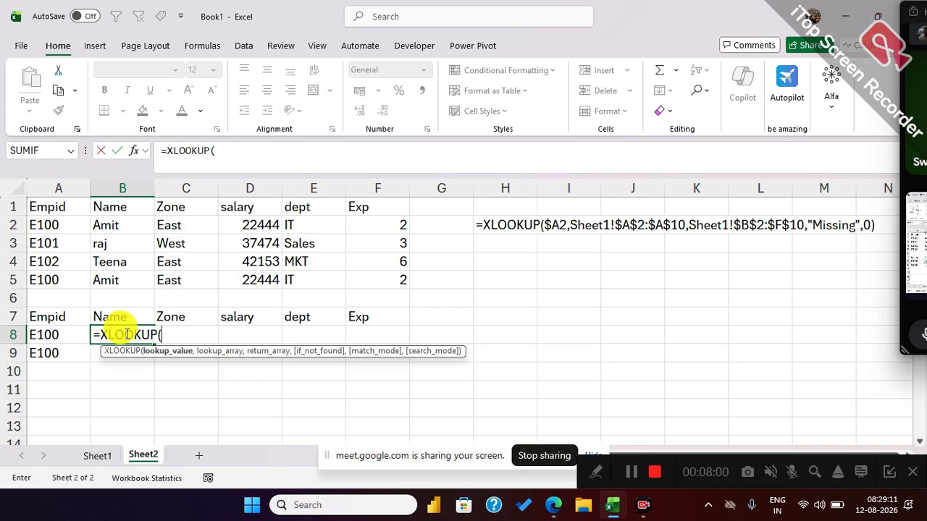
click(71, 334)
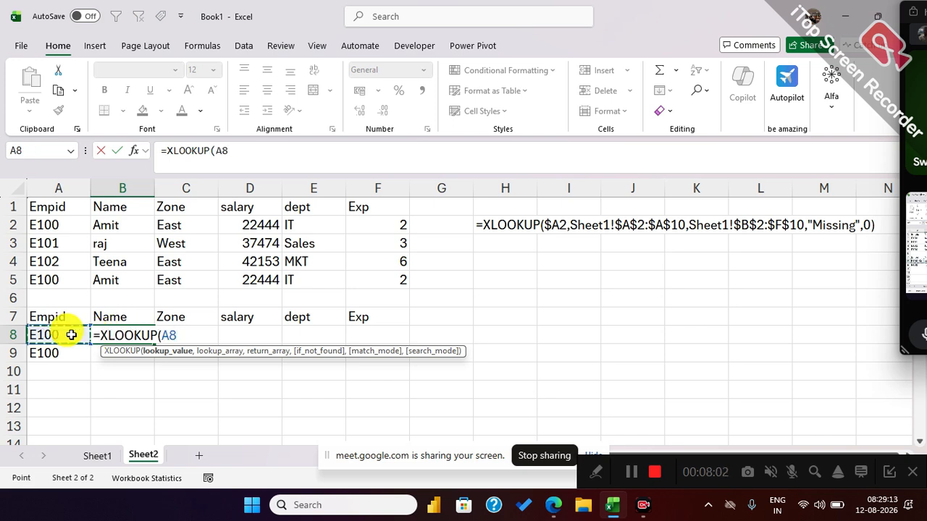
mouse_move(64, 335)
mouse_down()
mouse_move(67, 350)
mouse_move(70, 341)
mouse_up()
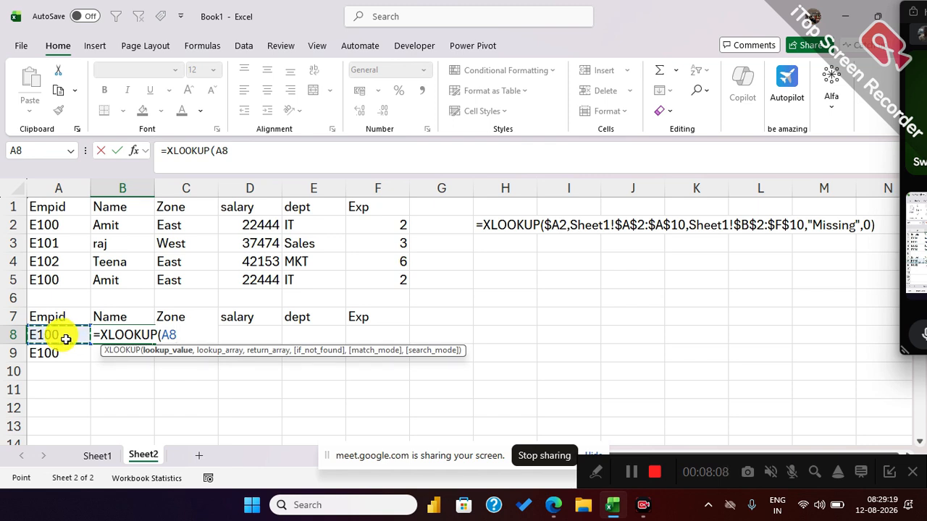
key(F4)
text(,)
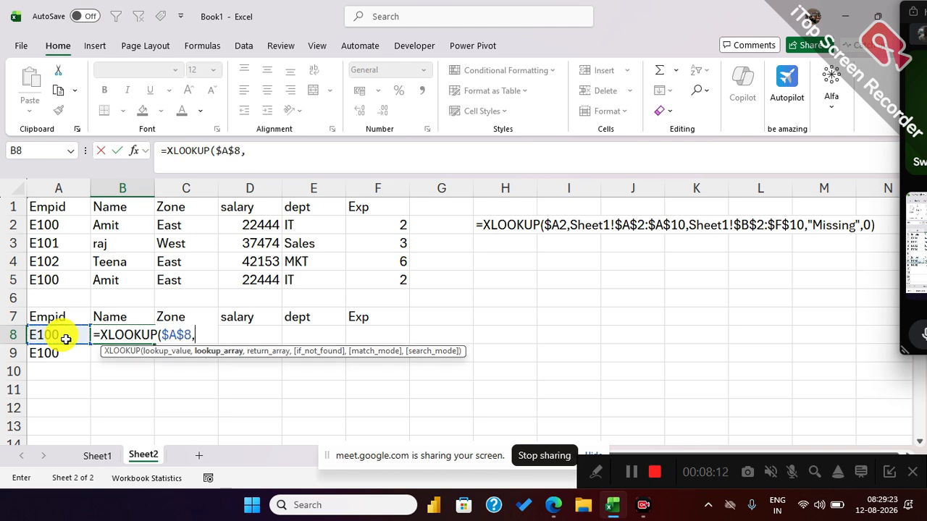
Add Sheet1!$A$2:$A$10 as the lookup array and Sheet1!$B$2:$F$9 as the return array.
click(99, 457)
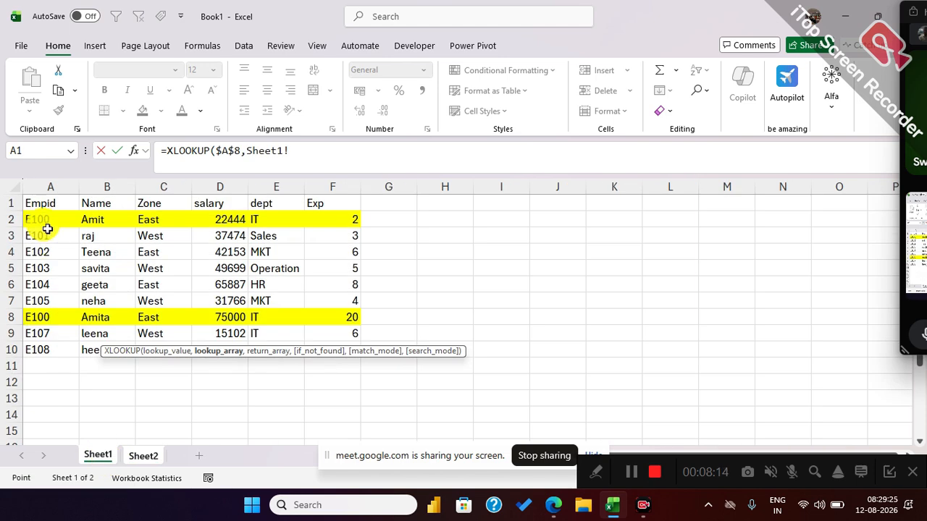
drag(43, 217, 58, 355)
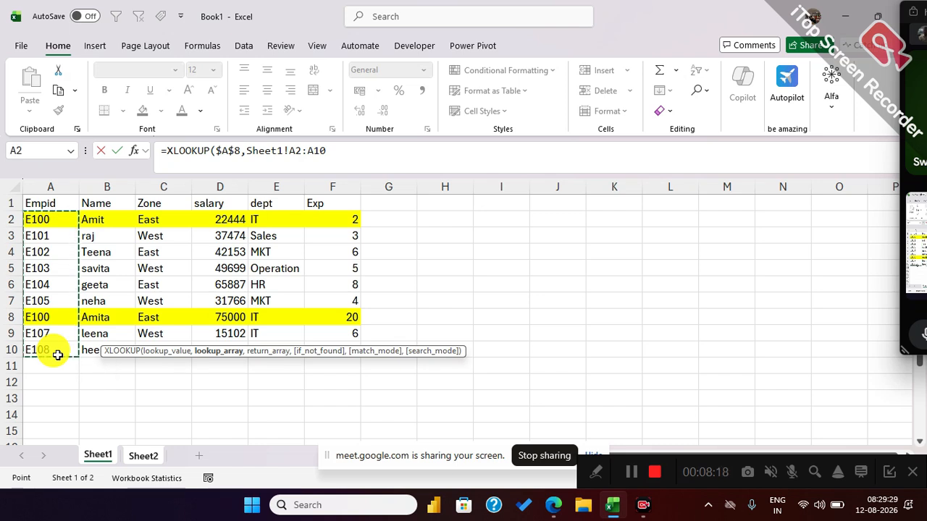
key(F4)
text(,)
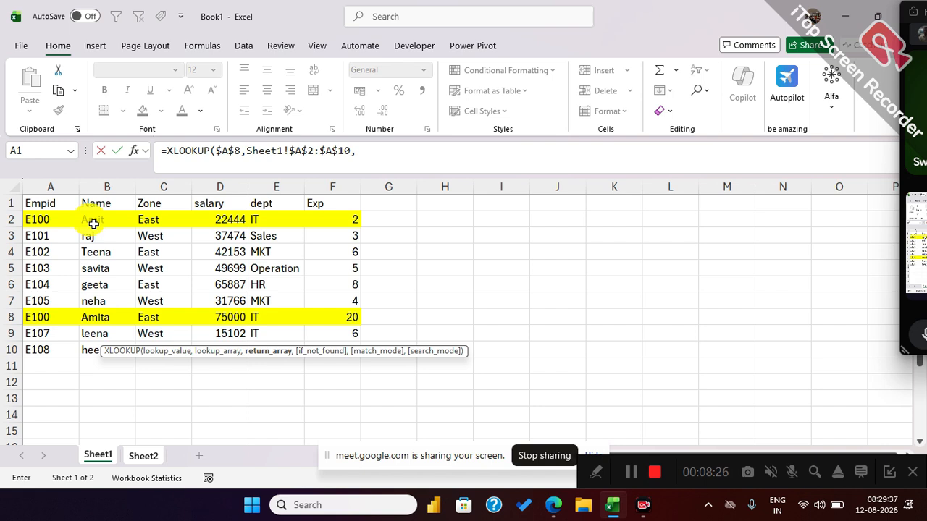
drag(90, 219, 321, 337)
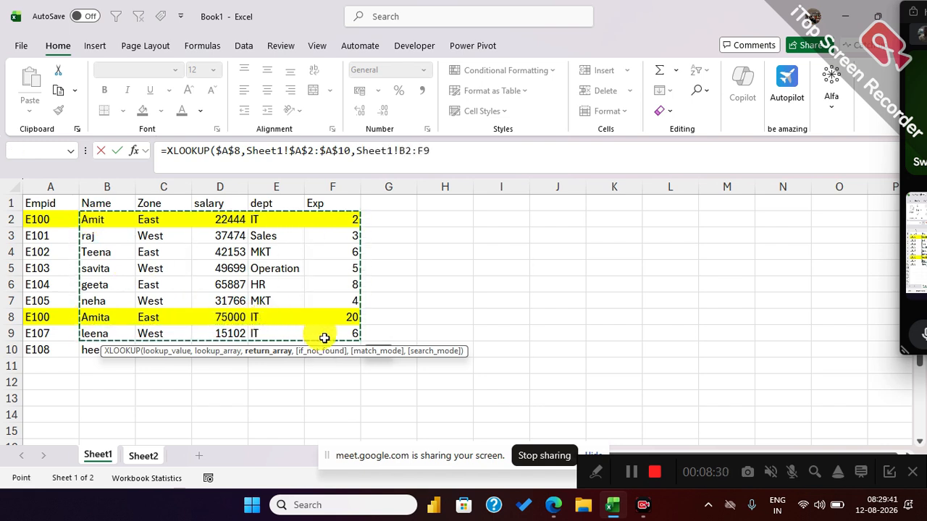
key(F4)
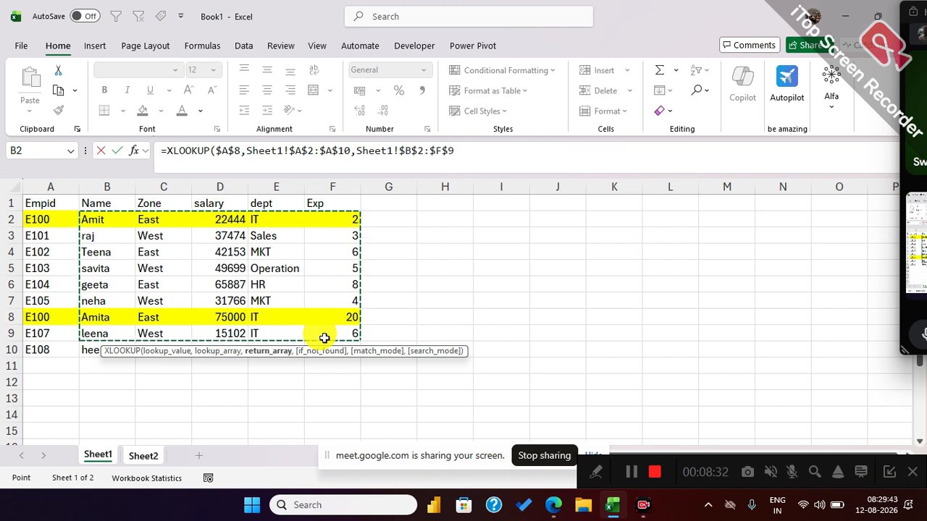
text(,"NA)
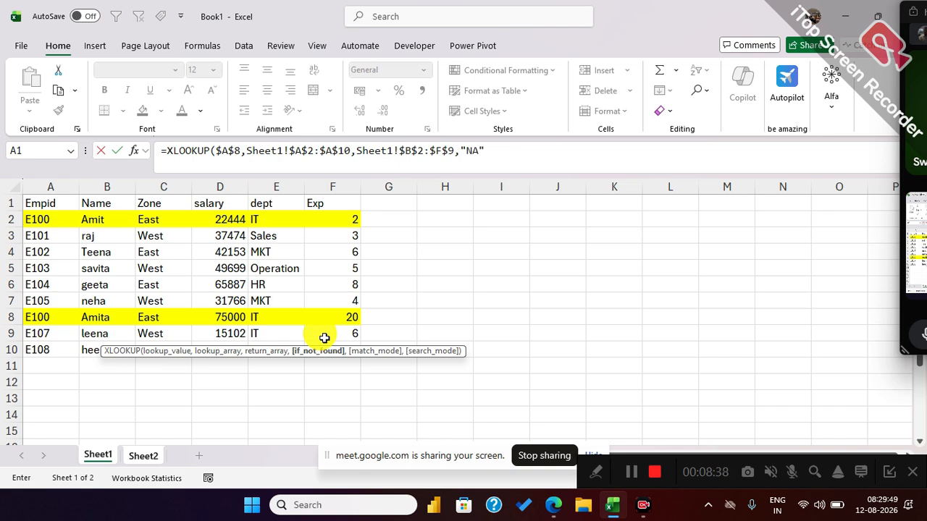
Make the XLOOKUP return "NA" when nothing is found and use match mode 0 for an exact match.
text(",)
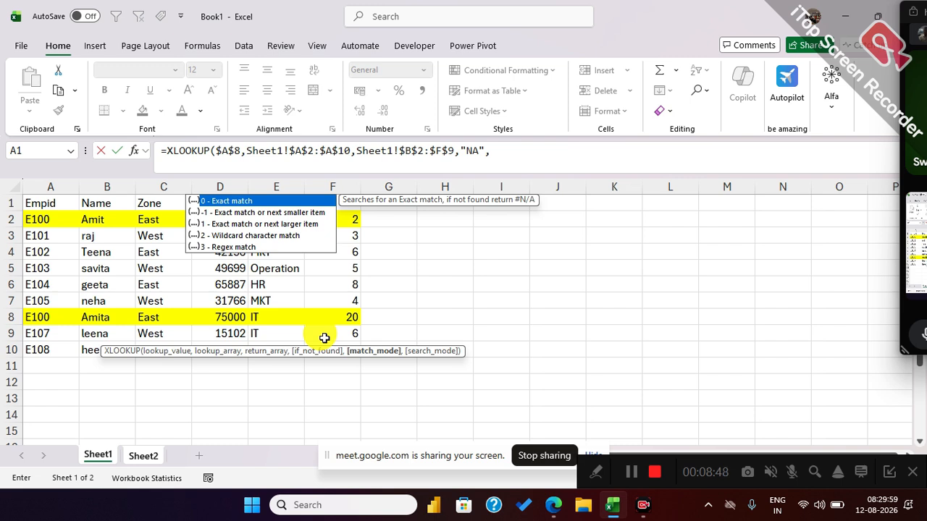
text(0)
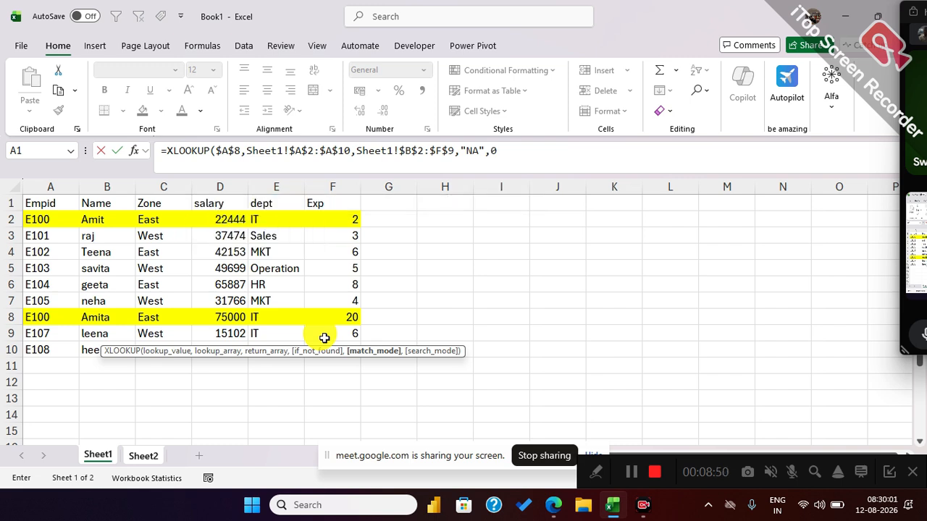
text(,)
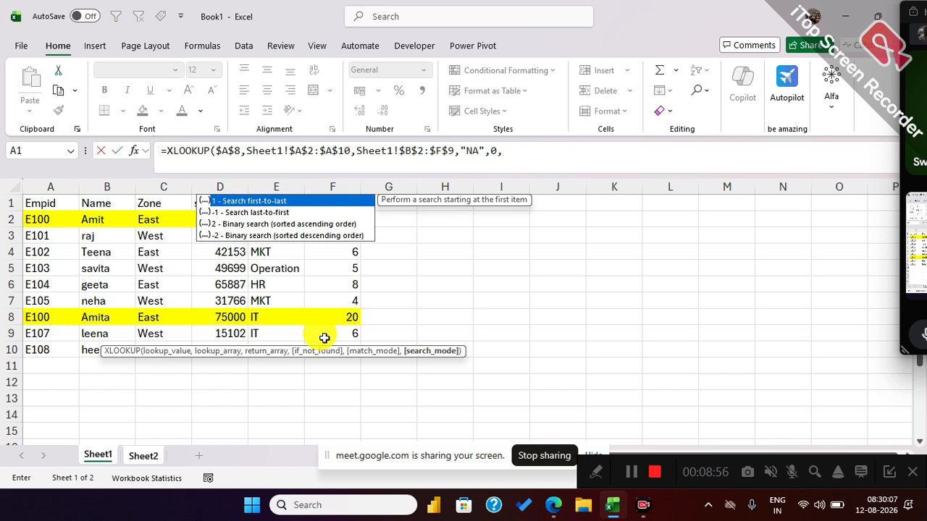
Finish the XLOOKUP in B8 of Sheet2 with search mode -1, searching last-to-first.
key(Down)
key(Up)
key(Down)
key(Up)
key(Down)
key(Up)
key(Down)
key(Up)
key(Down)
key(Up)
key(Down)
key(Up)
key(Down)
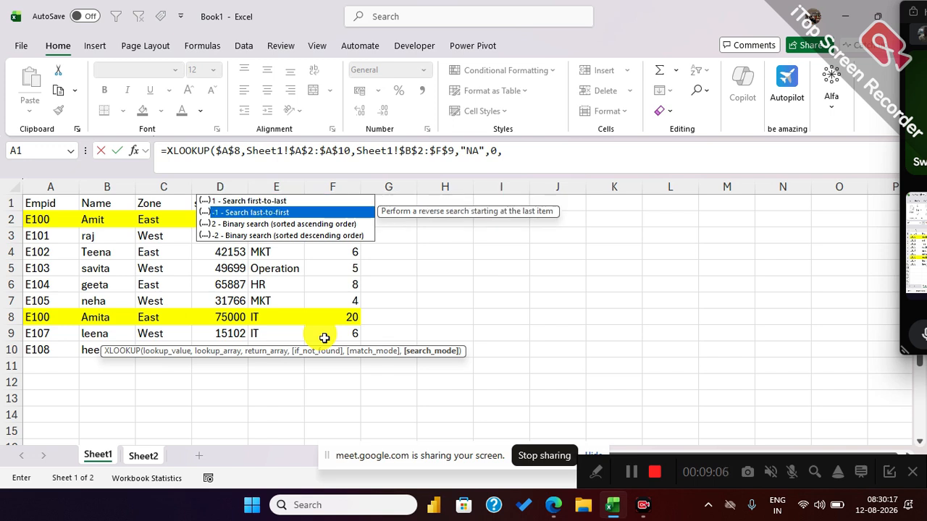
key(Tab)
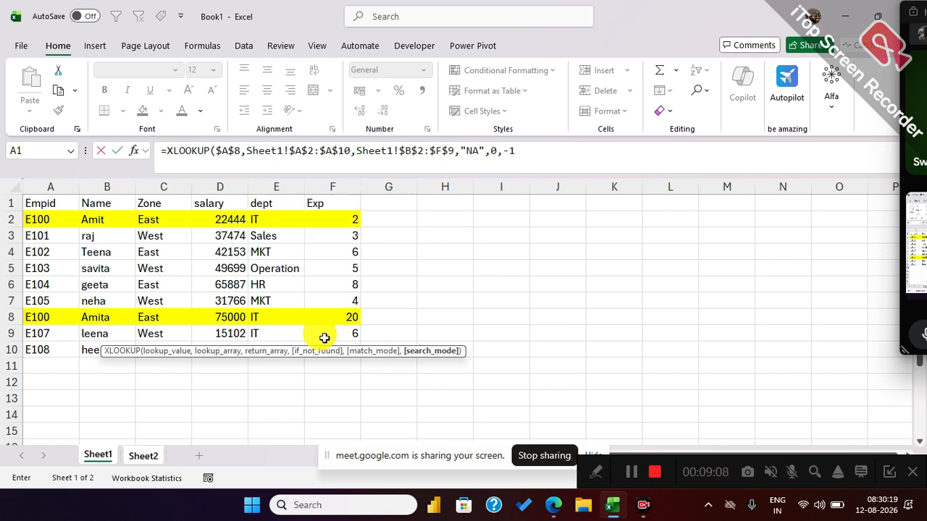
click(503, 152)
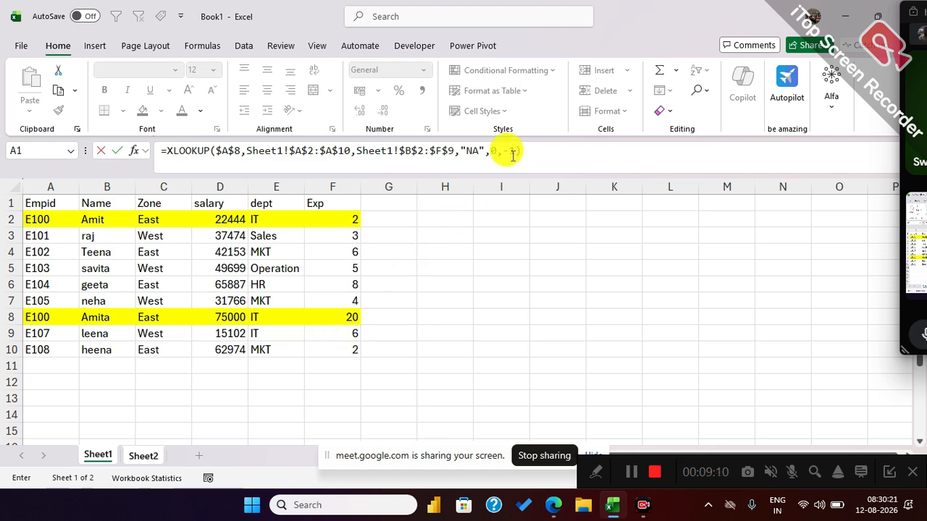
key(Return)
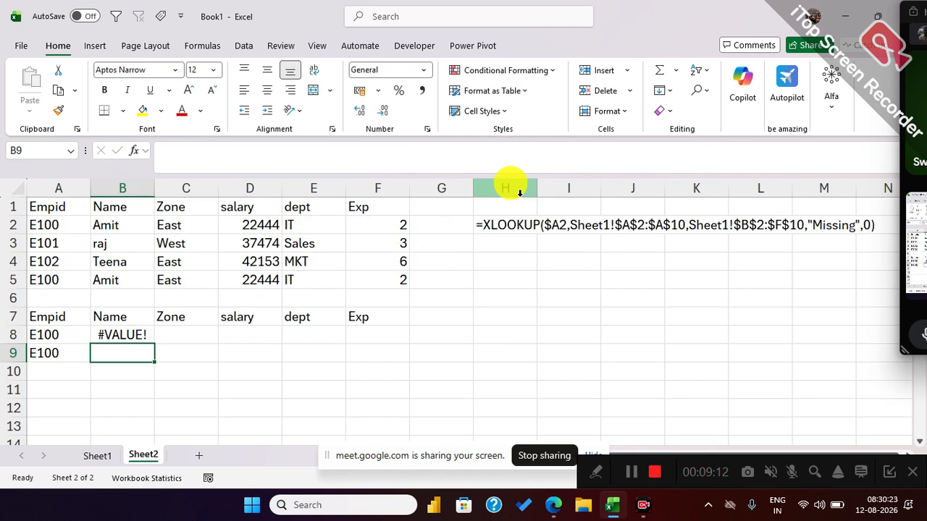
Check the B8 formula against the lookup ID in A8 and the source table on Sheet1.
click(141, 335)
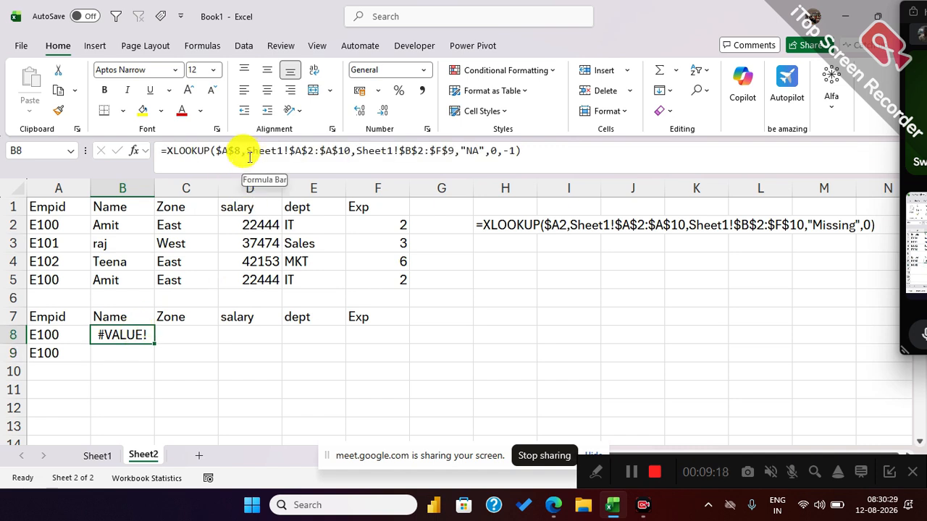
click(46, 336)
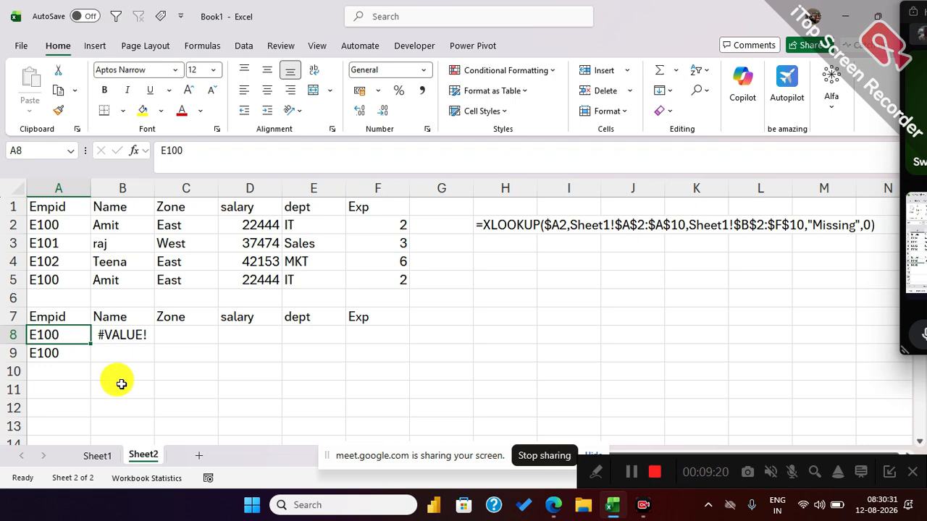
click(127, 334)
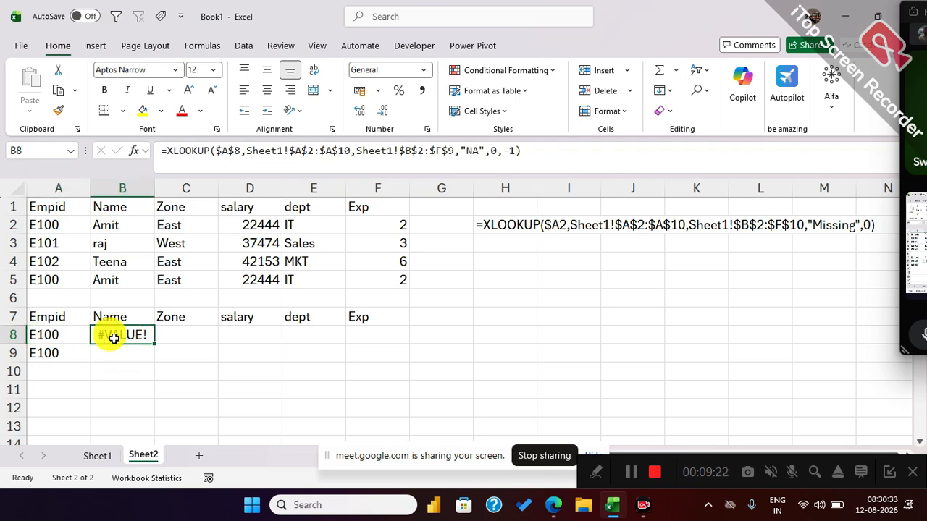
click(100, 455)
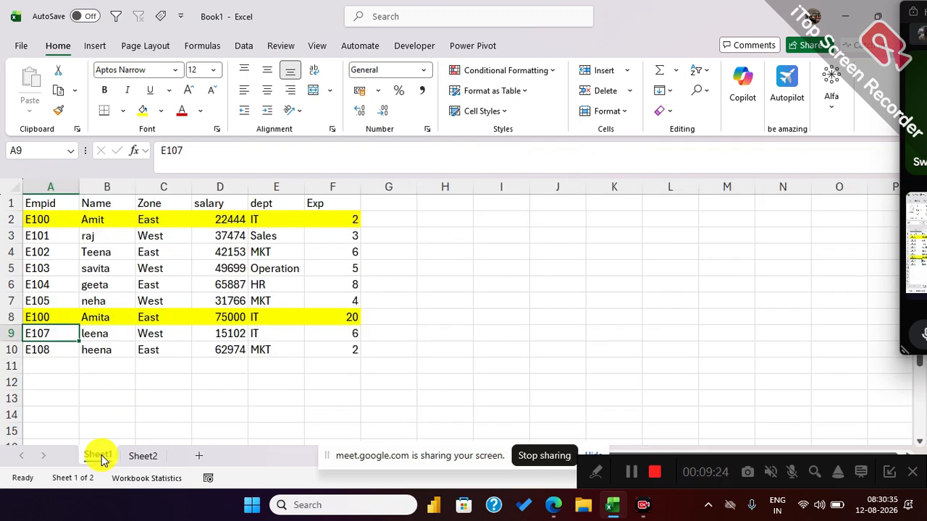
click(142, 456)
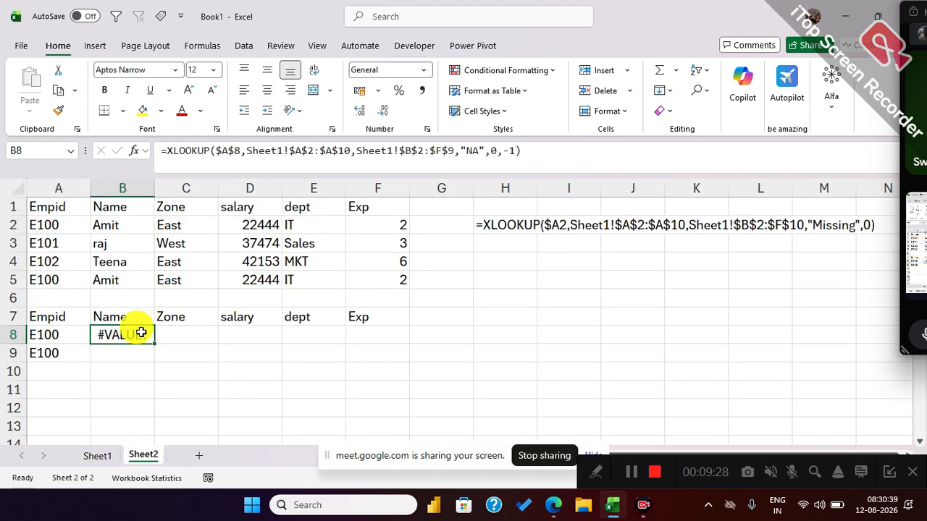
Restart the XLOOKUP formula in B8 of Sheet2 with the absolute reference $A$8 as lookup value.
text(=xl)
key(Tab)
click(54, 335)
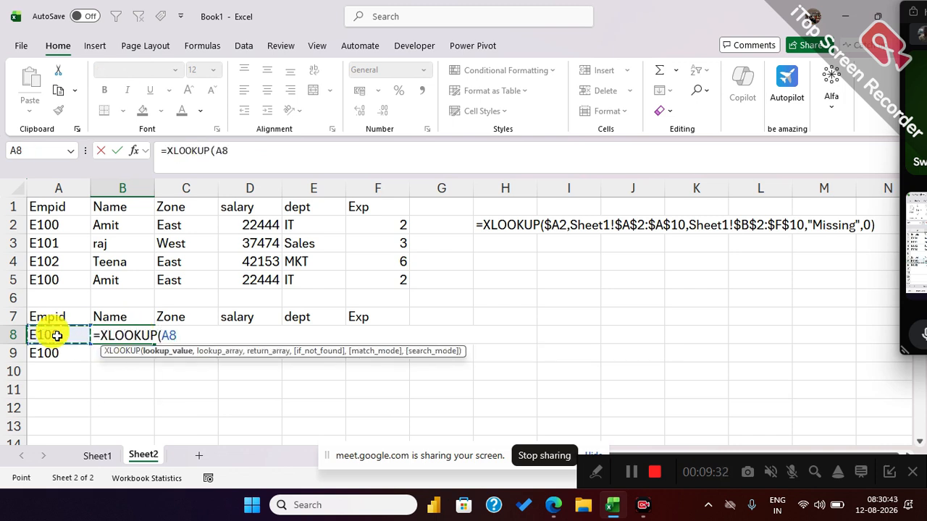
key(F4)
text(,)
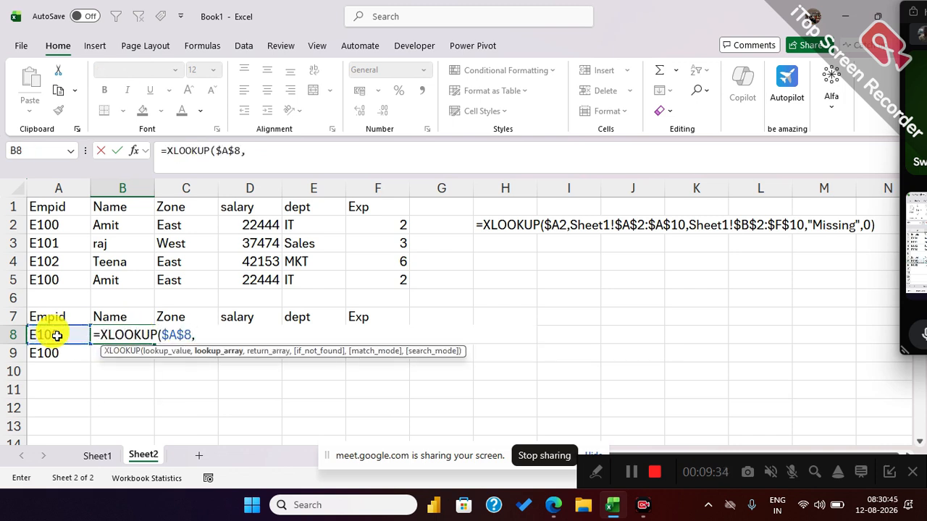
Set Sheet1!$A$2:$A$10 as the lookup array and Sheet1!$B$2:$F$10 as the return array.
click(97, 456)
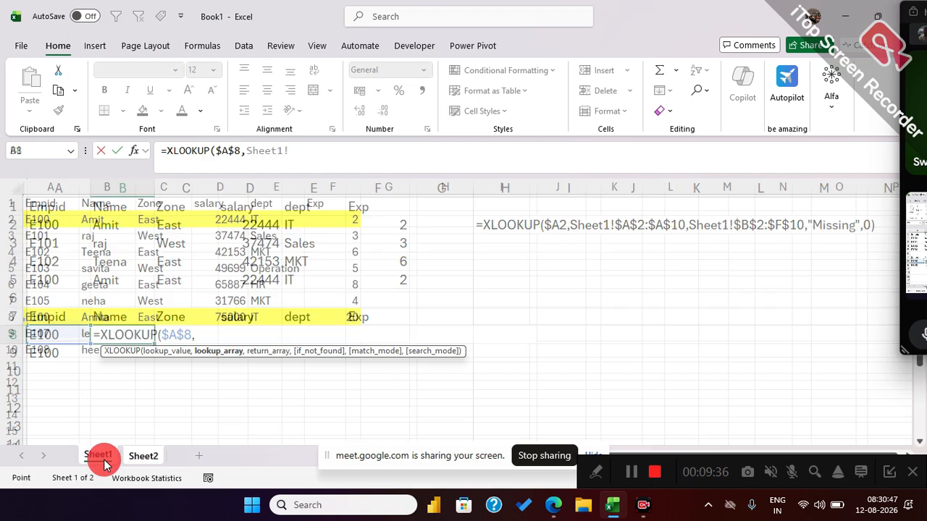
drag(66, 220, 58, 348)
key(F4)
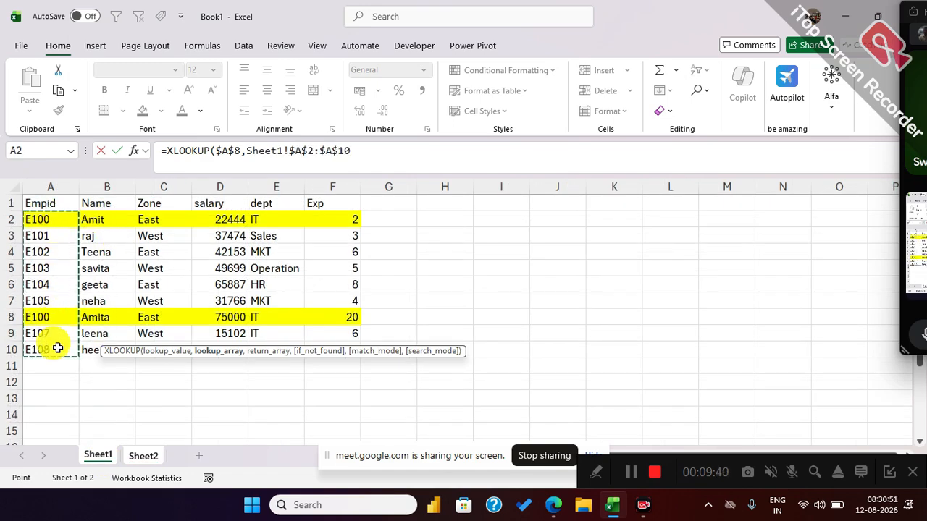
text(,)
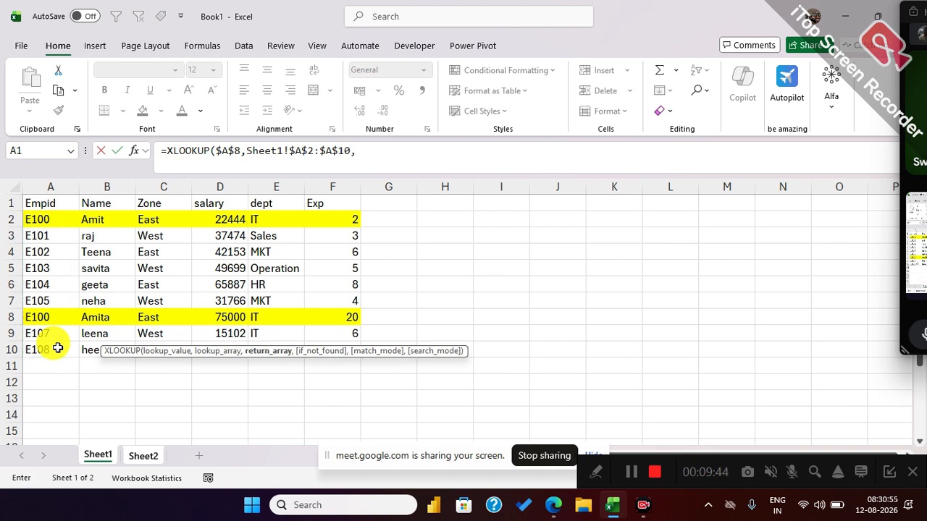
drag(107, 217, 331, 341)
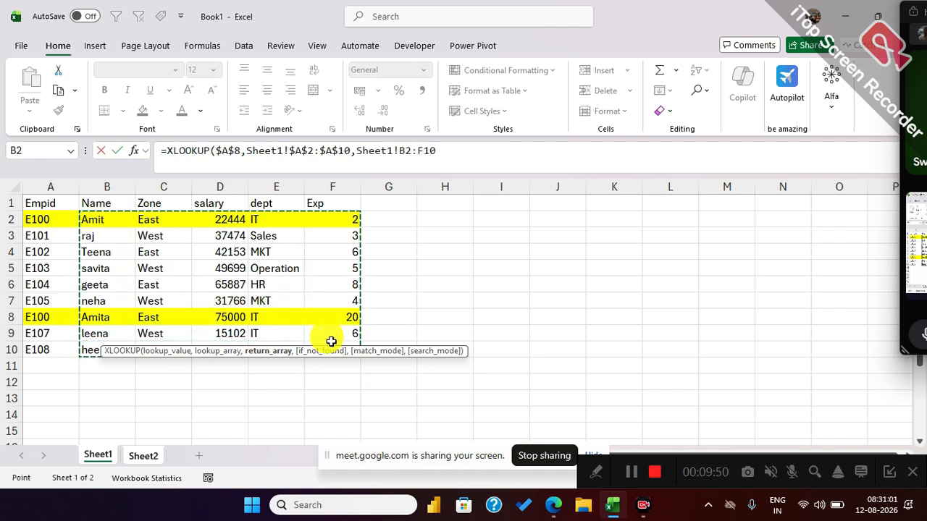
key(F4)
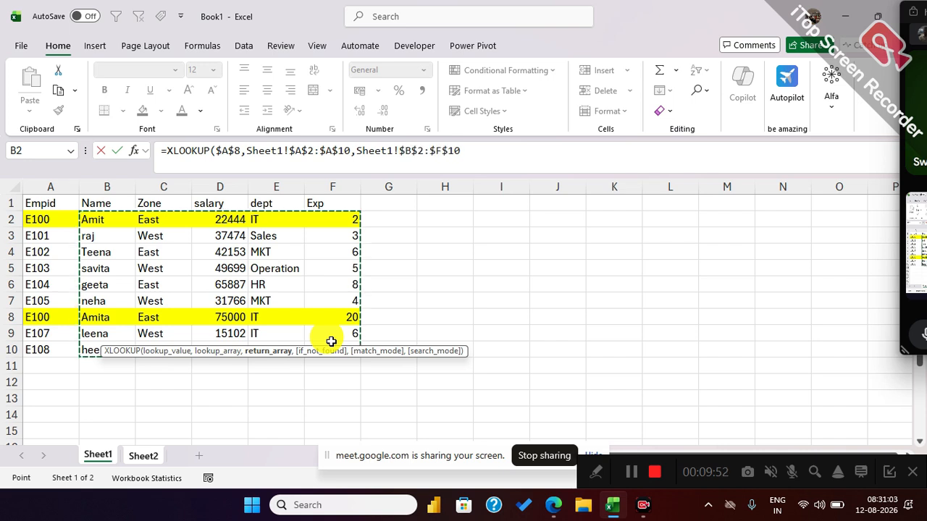
text(,)
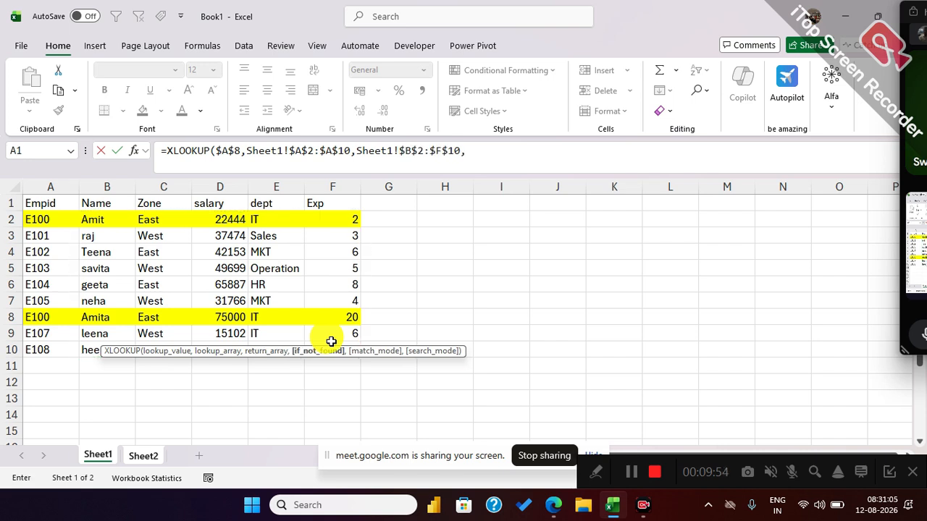
text("NA",)
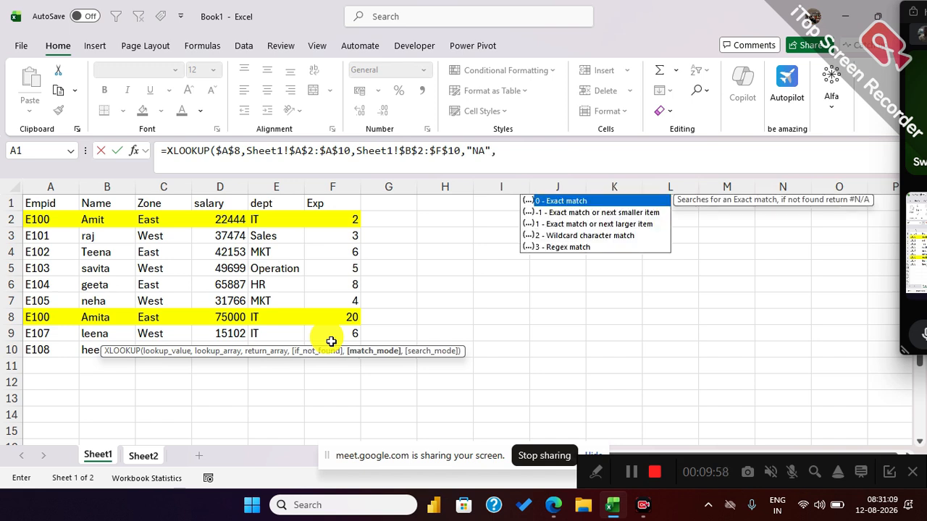
text(0)
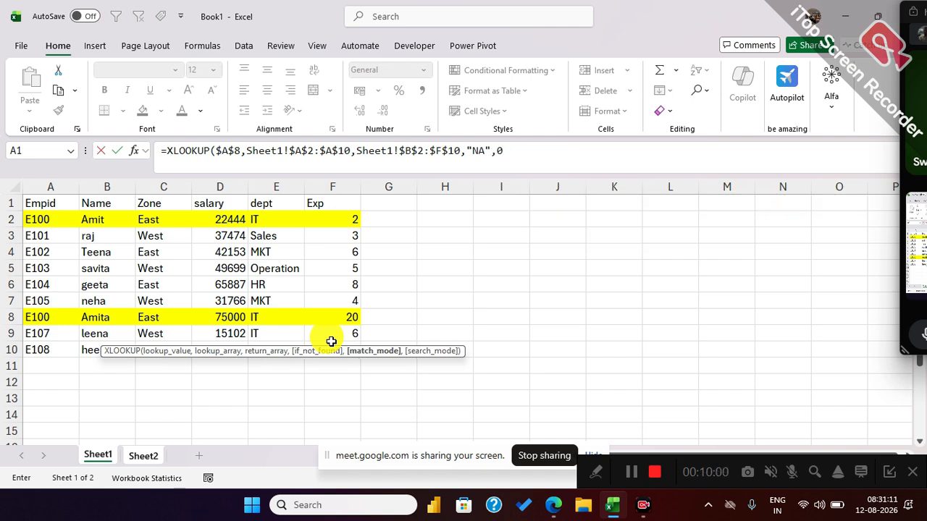
text(,)
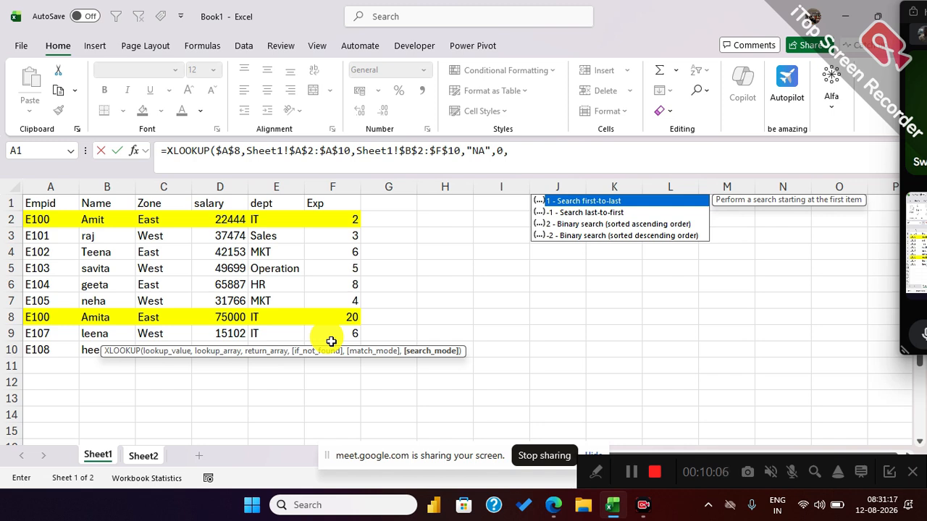
Complete the XLOOKUP with "NA" for missing IDs, exact match 0 and search mode -1 for last-to-first.
key(Down)
key(Tab)
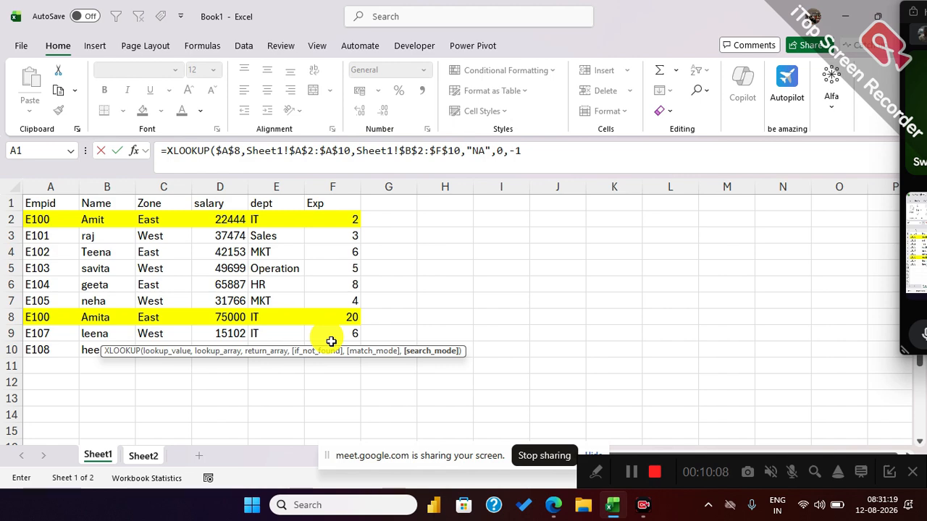
key(Escape)
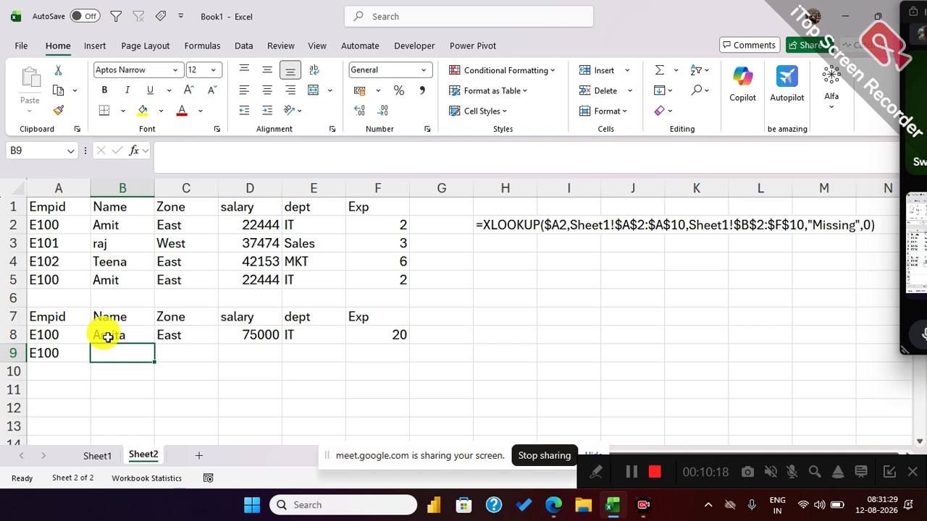
Show the formula of B8 as text in H8 with FORMULATEXT.
click(492, 334)
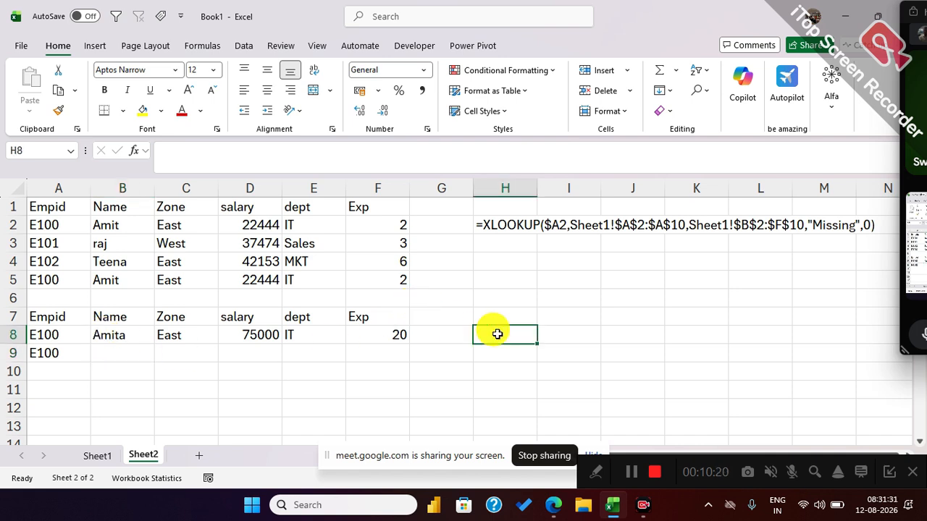
text(=form)
key(Tab)
click(111, 337)
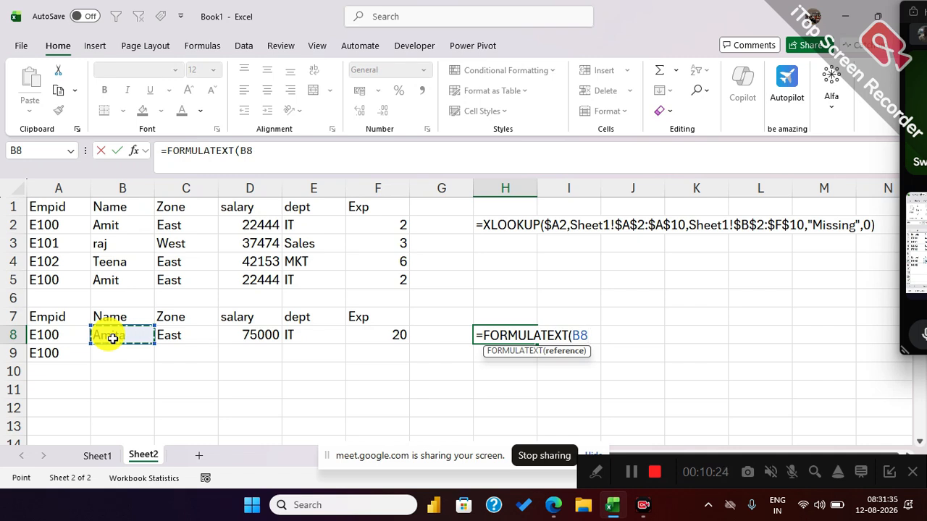
key(Return)
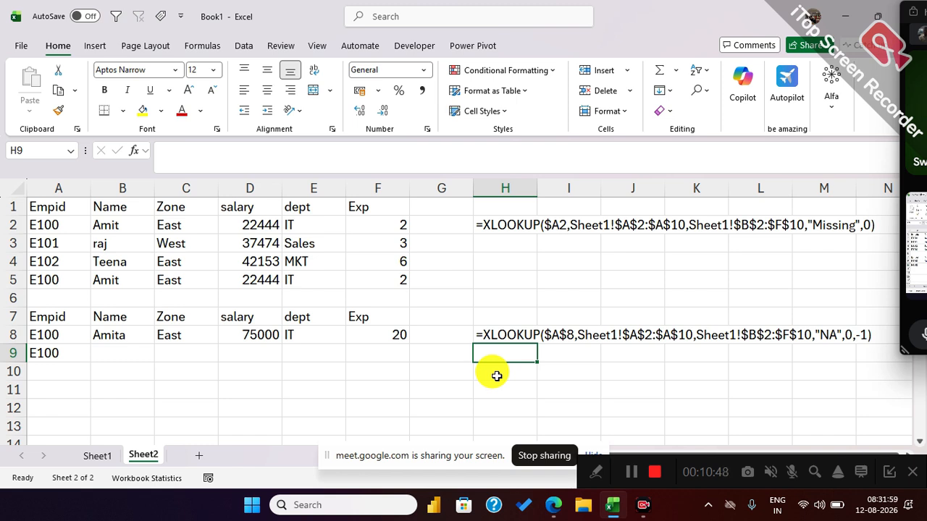
Add the headers Qty in A13 and Sales in B13 below the employee table on Sheet1.
click(65, 392)
click(97, 455)
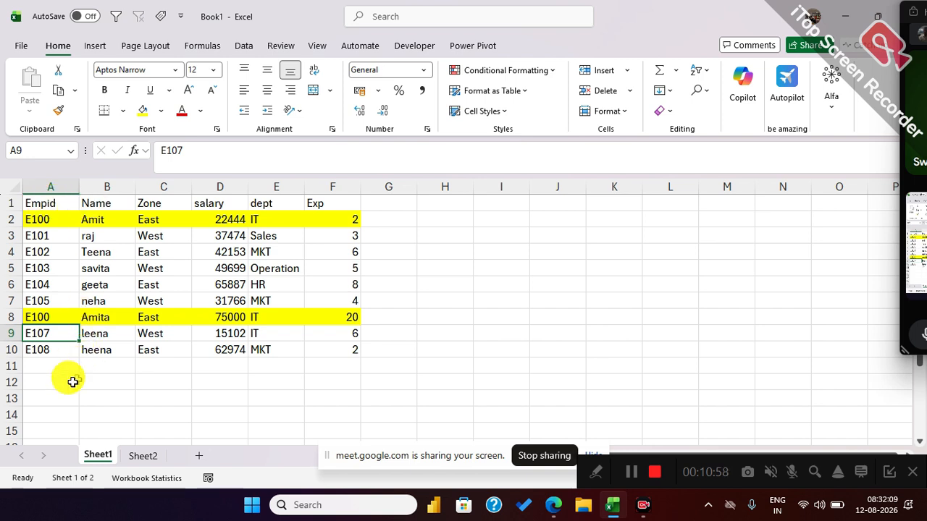
click(57, 398)
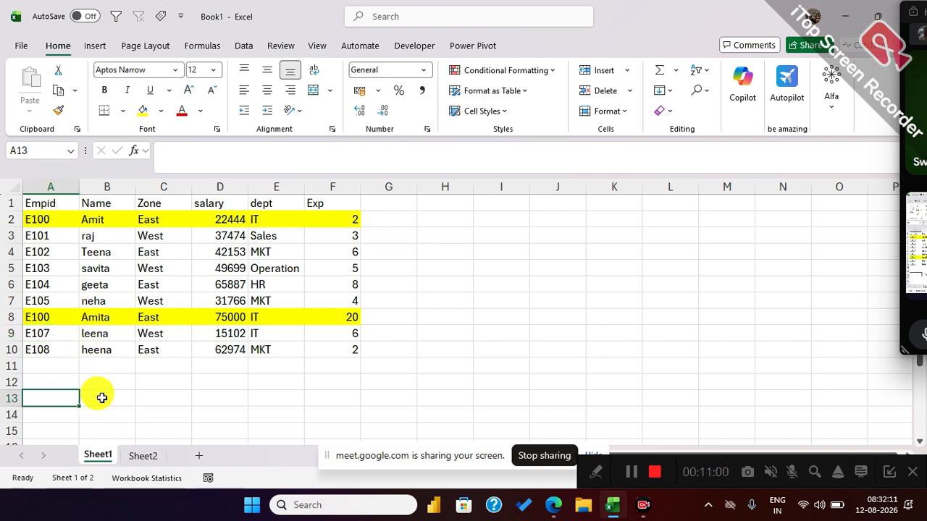
text(Qty)
click(101, 397)
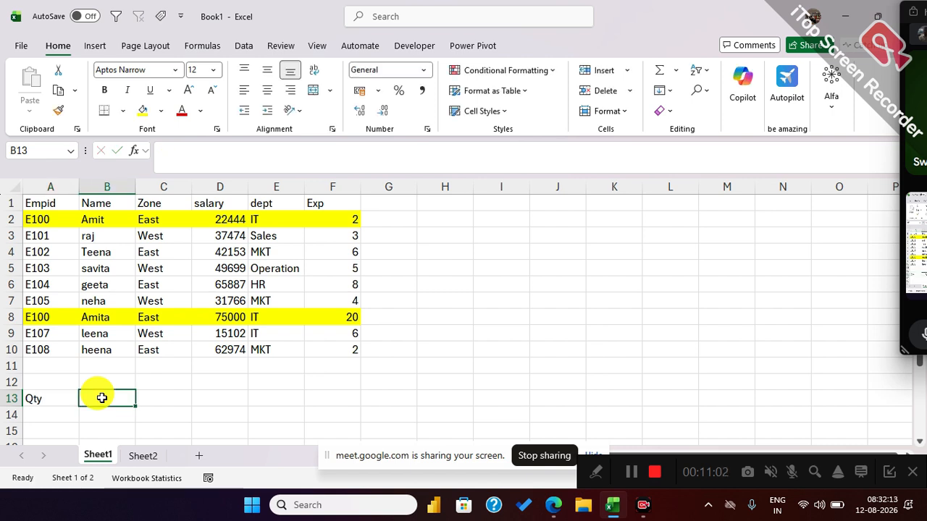
text(Sales)
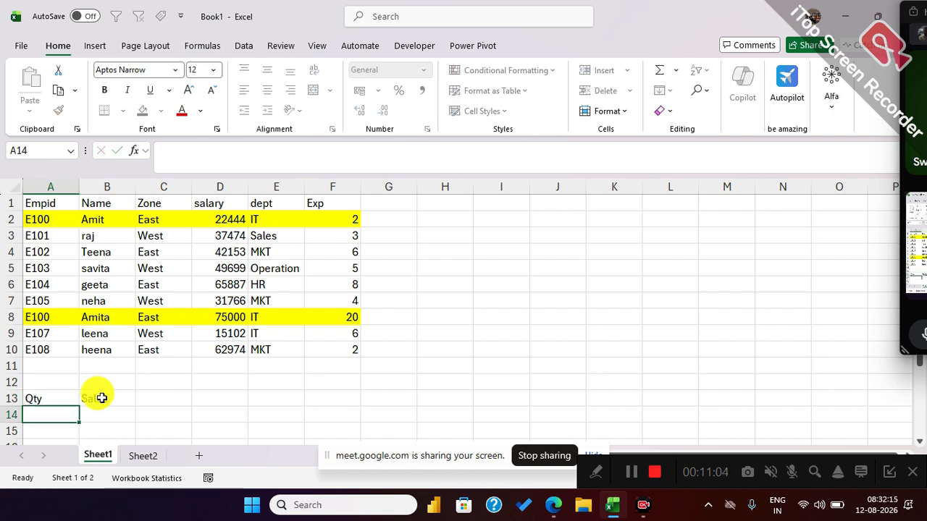
key(Return)
Enter =RANDBETWEEN(1,100) in A14 under Qty to generate a random quantity.
text(10)
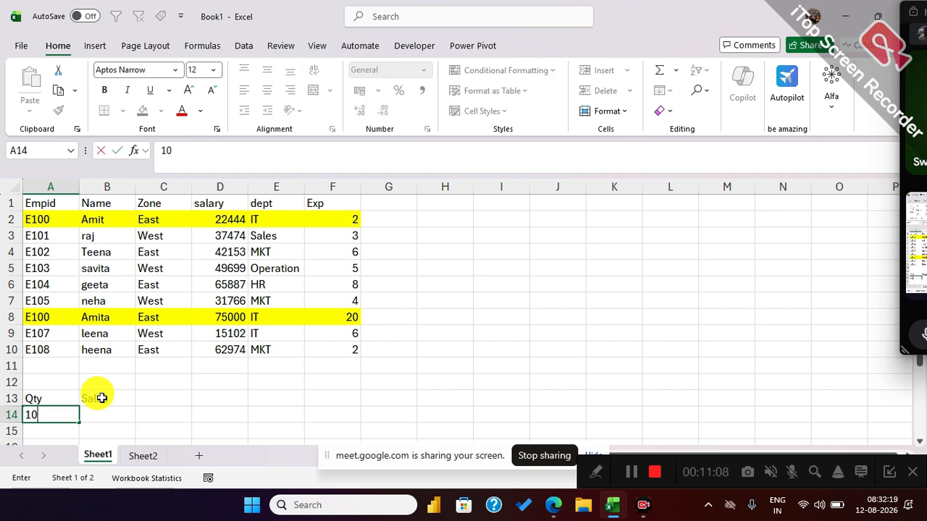
key(Return)
key(Up)
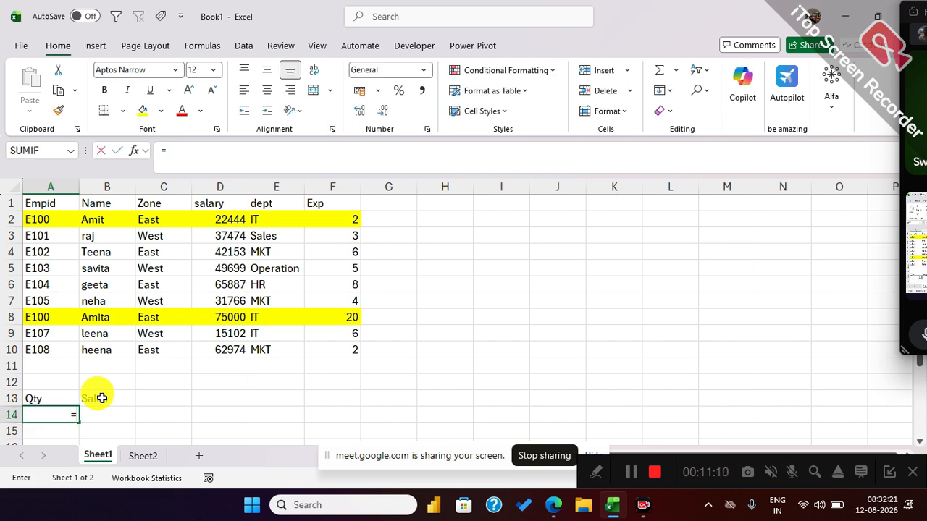
text(=ran)
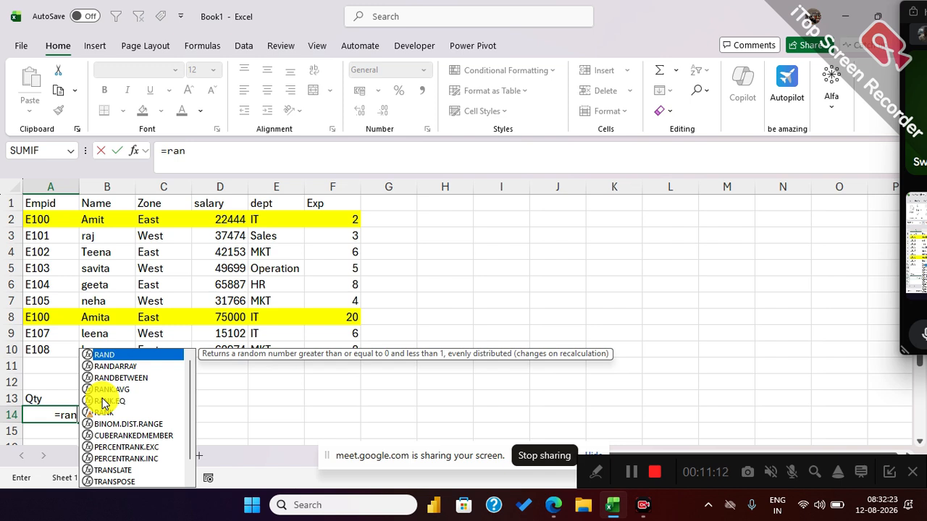
key(Down)
key(Down)
key(Tab)
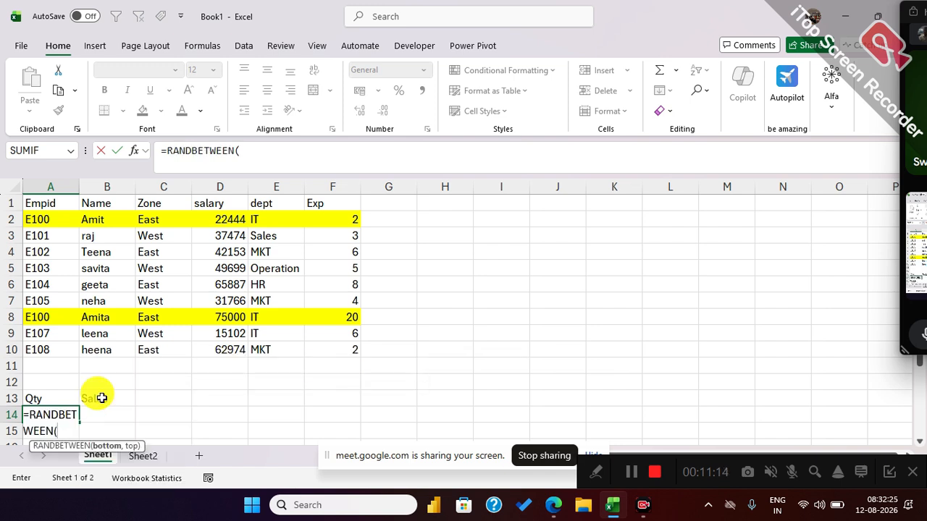
text(1,100)
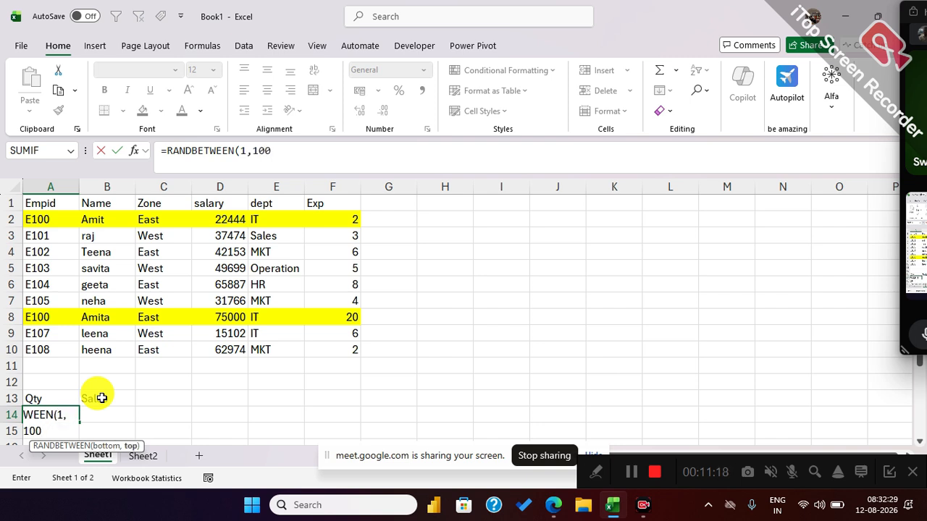
text())
key(Return)
scroll(101, 399, down, 3)
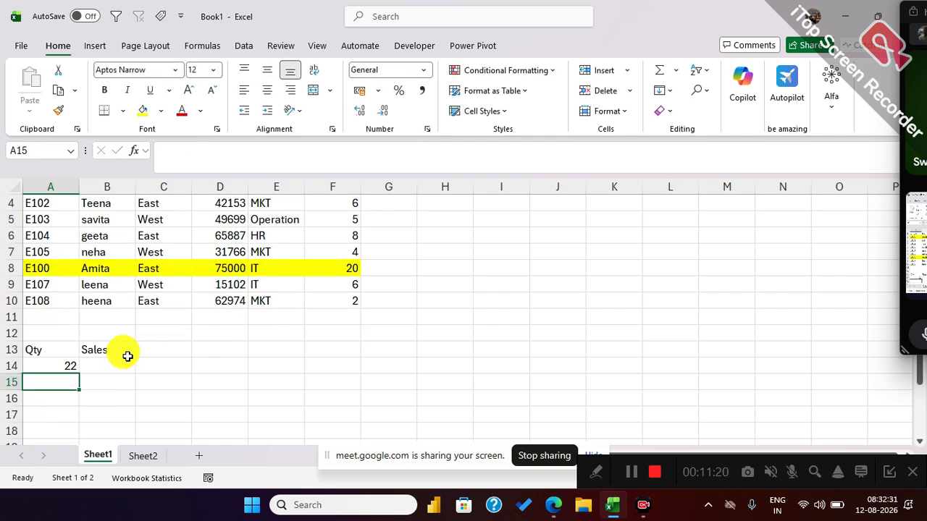
Fill the random quantity formula from A14 down to A21 and change the header in B13 to Amount.
click(69, 271)
drag(76, 275, 75, 384)
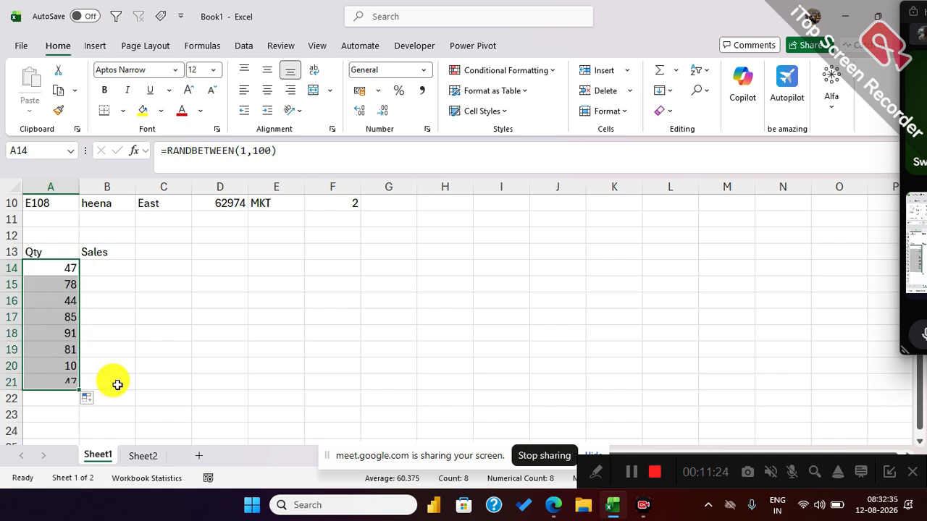
click(114, 269)
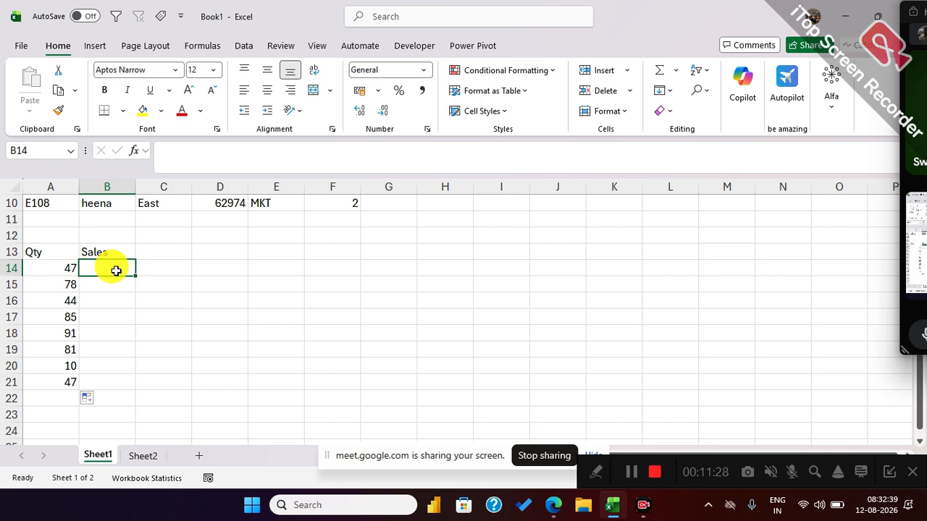
key(Up)
text(Amount)
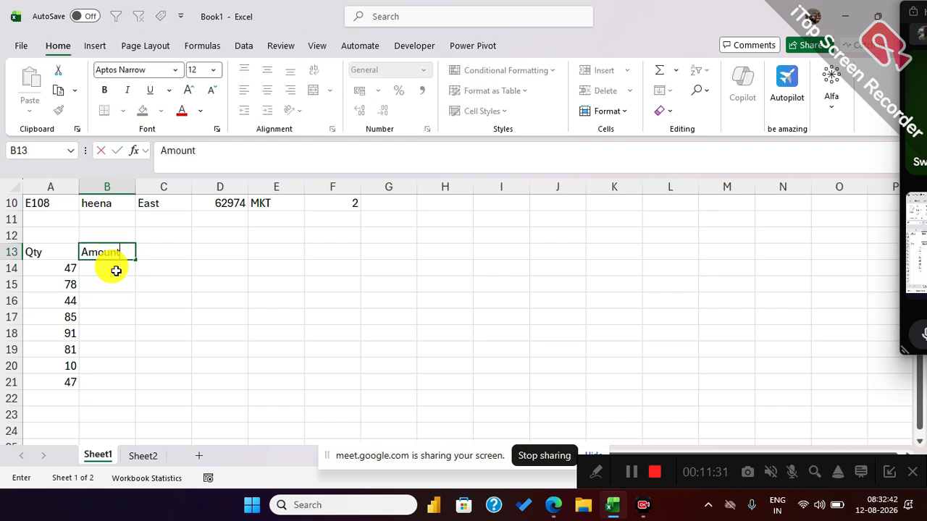
key(Return)
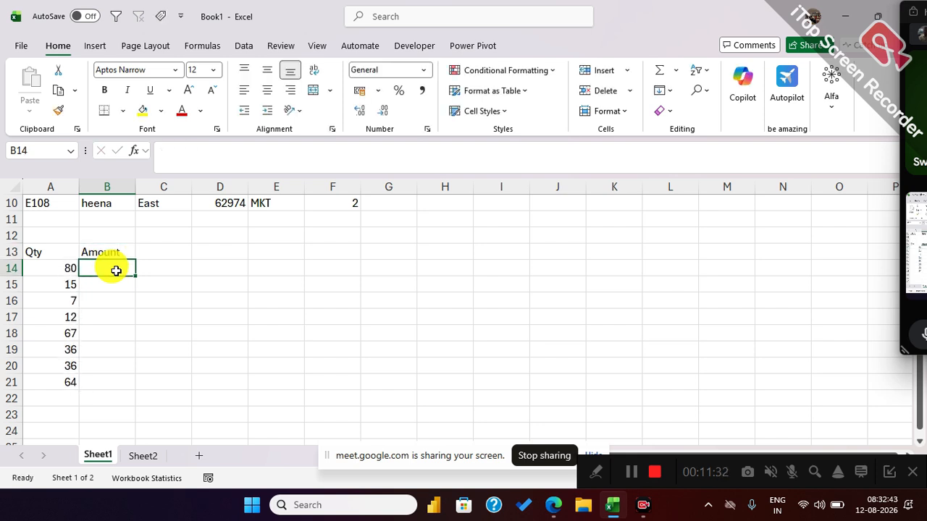
Enter =RANDBETWEEN(1500,95000) in B14 under Amount and fill it down to B21.
text(=ran)
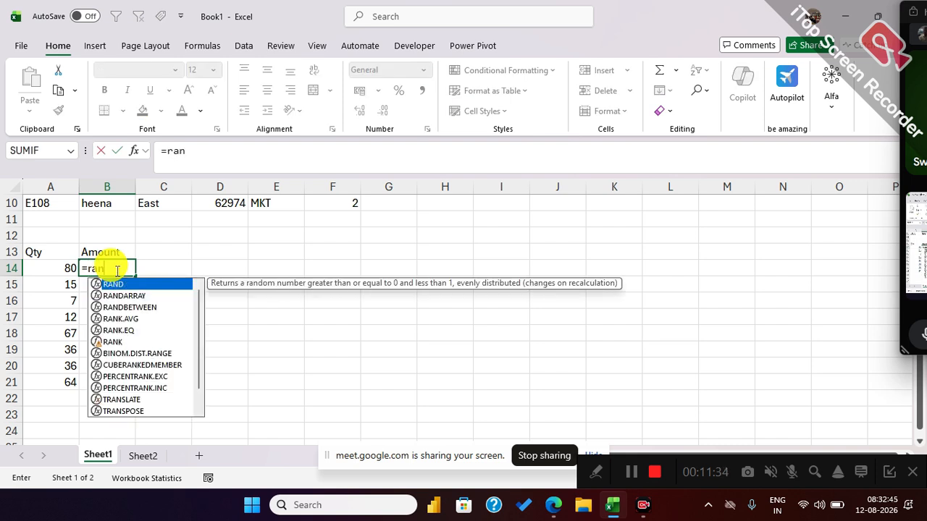
key(Down)
key(Down)
key(Tab)
text(1500,95000))
key(Return)
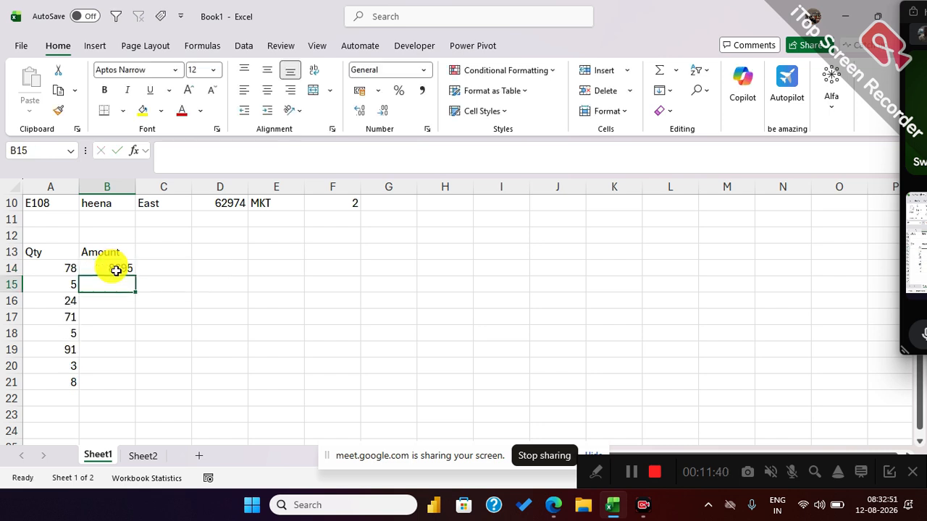
click(116, 270)
drag(134, 275, 124, 386)
Copy the Name column B1:B10 from the employee table and paste it beside Amount, starting at C13.
scroll(129, 331, up, 3)
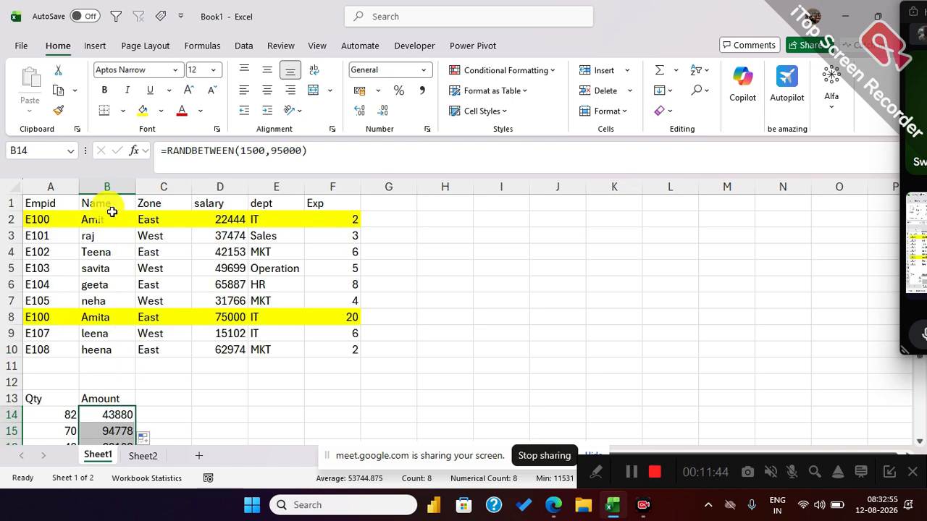
drag(107, 206, 108, 349)
key(ctrl+c)
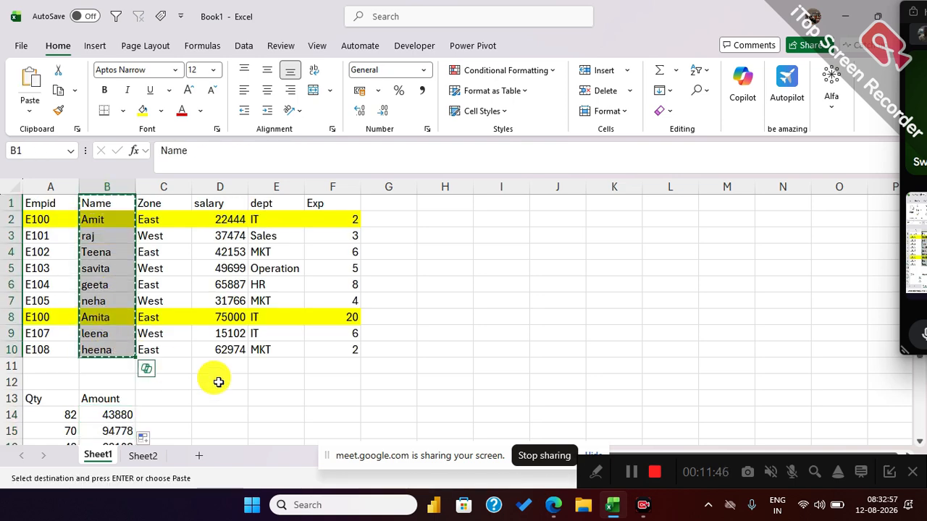
scroll(206, 366, down, 2)
click(166, 300)
key(ctrl+v)
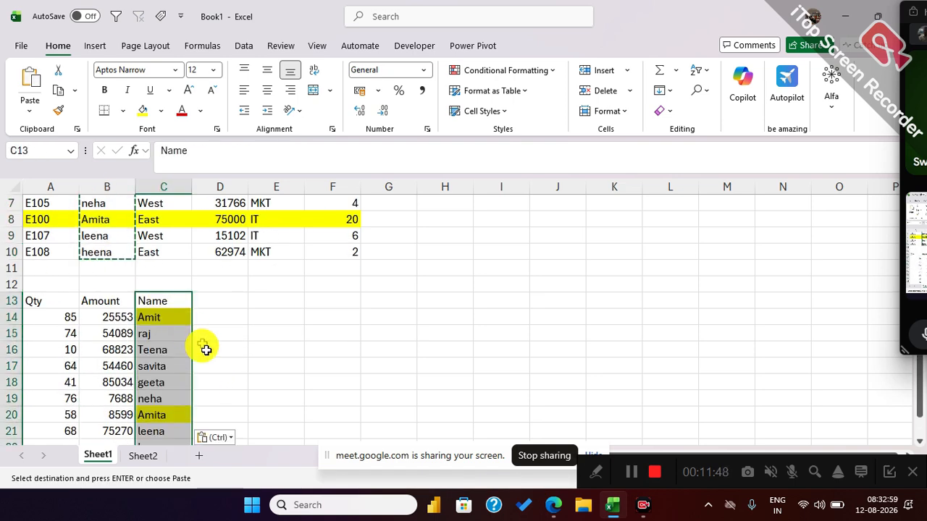
key(Escape)
Extend the Qty and Amount formulas from row 21 down to row 22.
scroll(239, 369, down, 2)
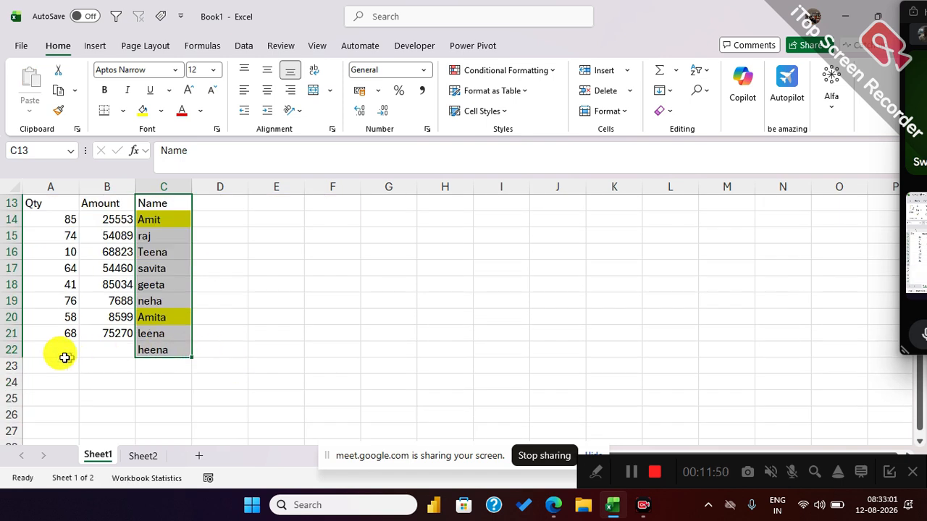
drag(34, 352, 218, 368)
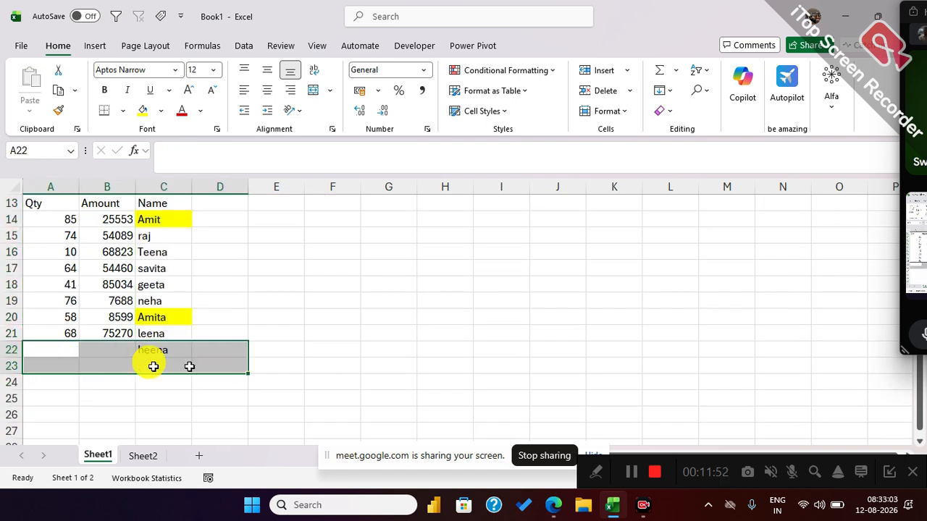
drag(50, 336, 132, 352)
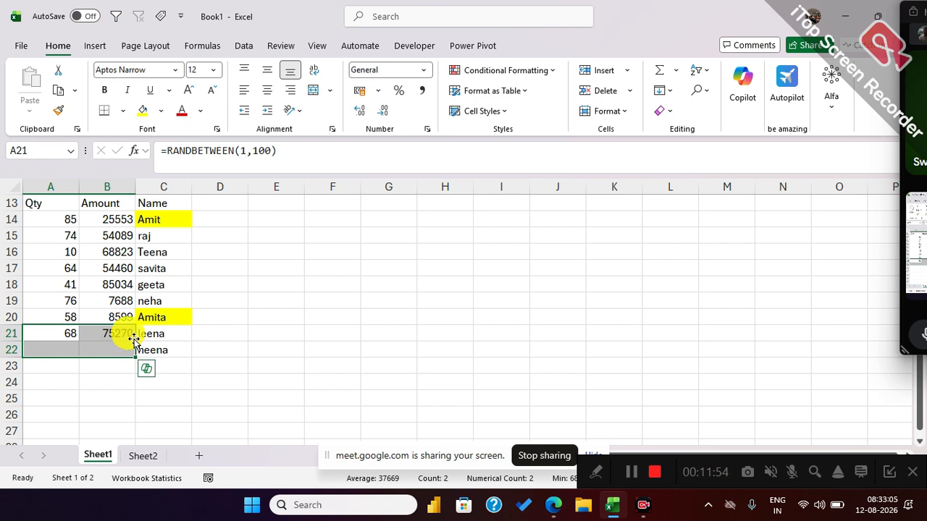
key(ctrl+d)
click(115, 393)
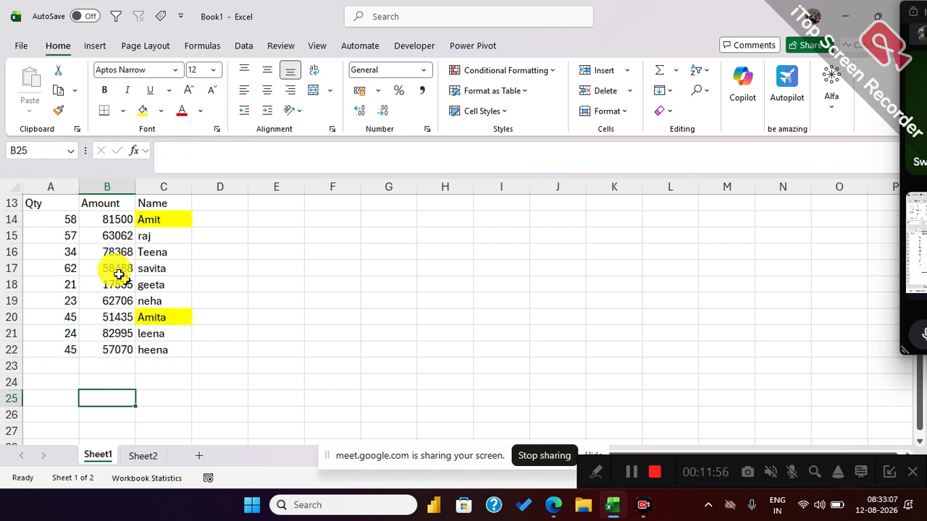
Convert the table A13:C22 to fixed values by copying it and pasting values over the same range.
drag(52, 205, 160, 343)
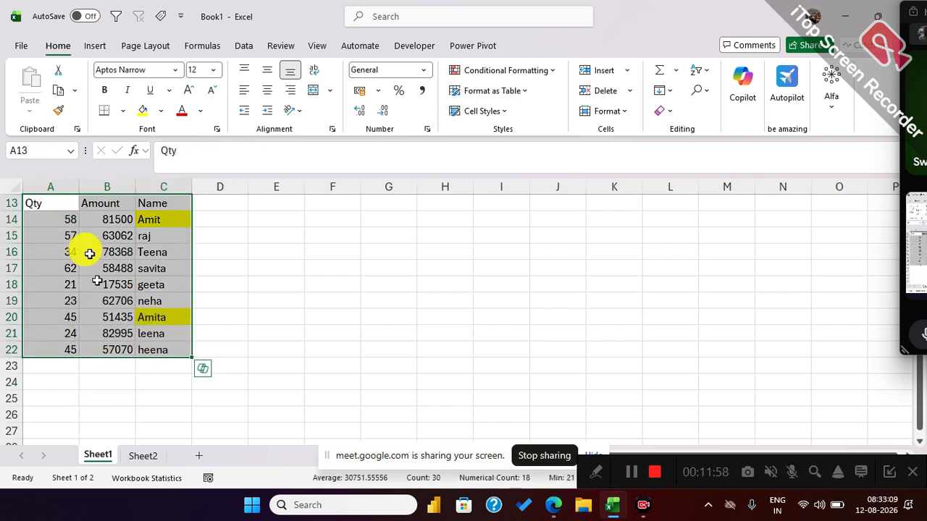
click(58, 92)
click(30, 111)
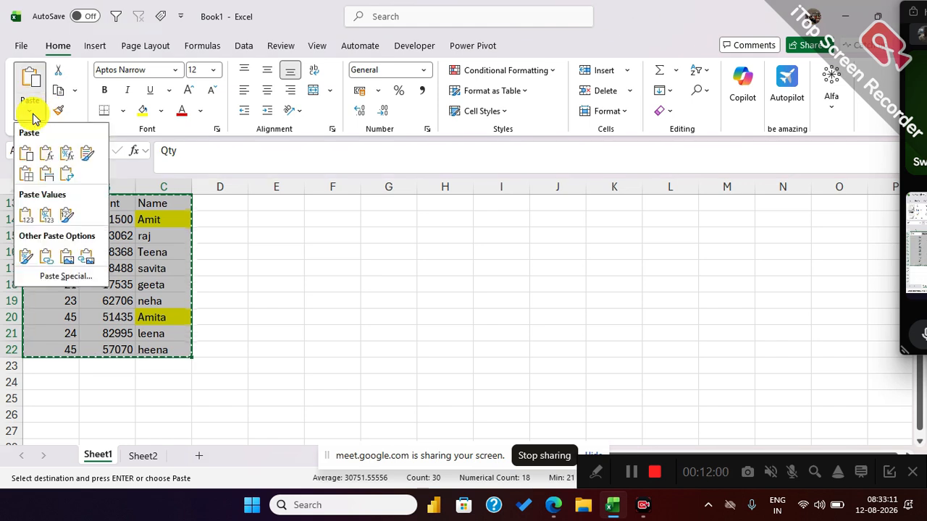
click(24, 216)
click(331, 314)
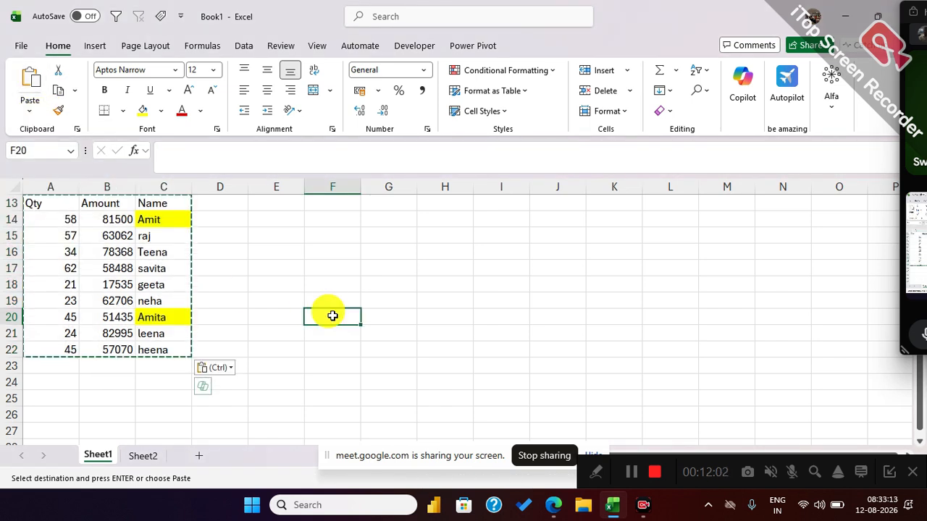
key(Escape)
Copy the headers Qty, Amount and Name from A13:C13 on Sheet1 to A11 on Sheet2.
click(69, 284)
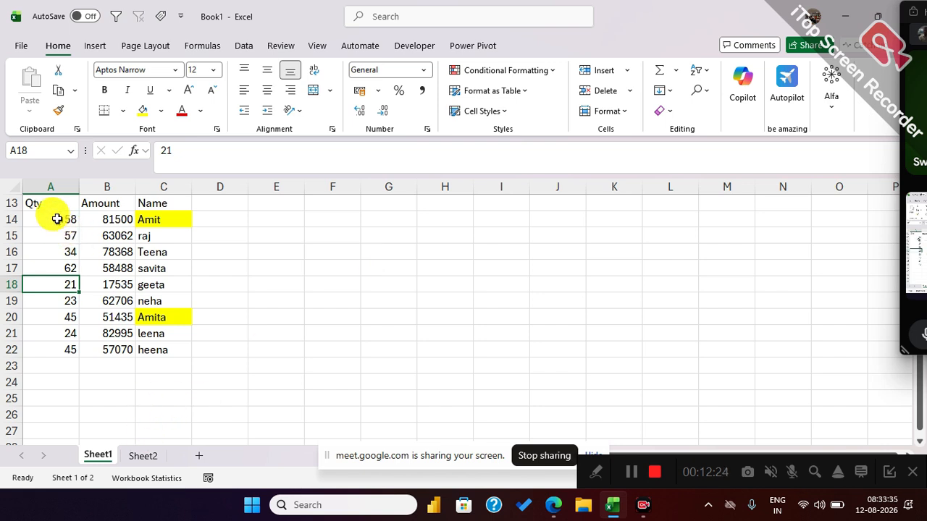
drag(54, 205, 163, 205)
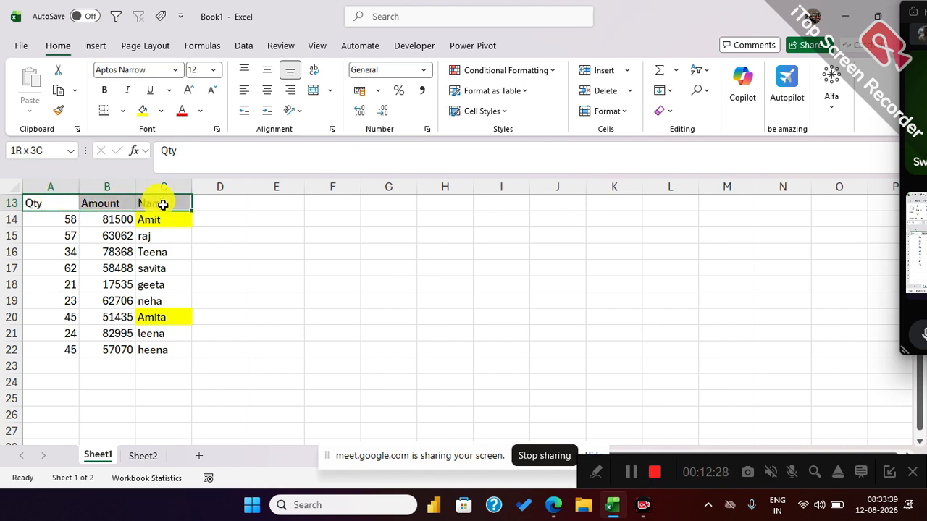
key(ctrl+c)
click(143, 455)
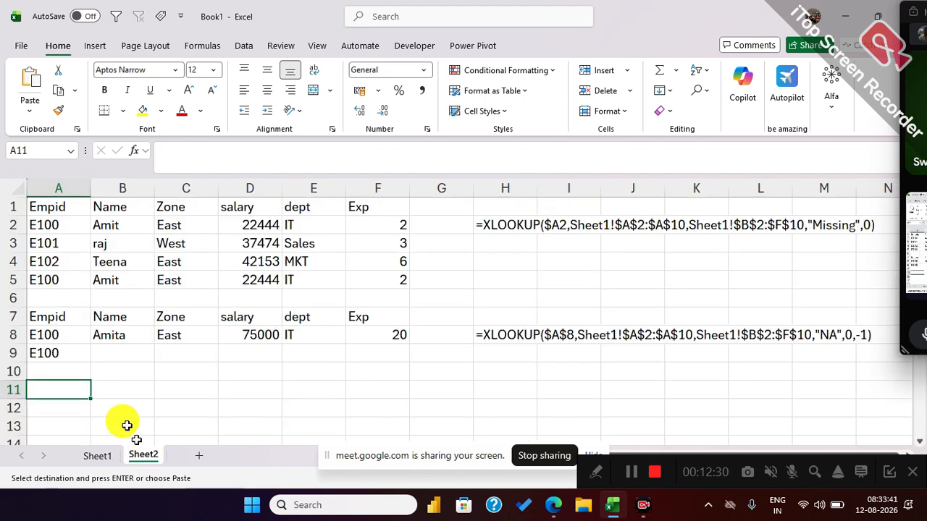
key(ctrl+v)
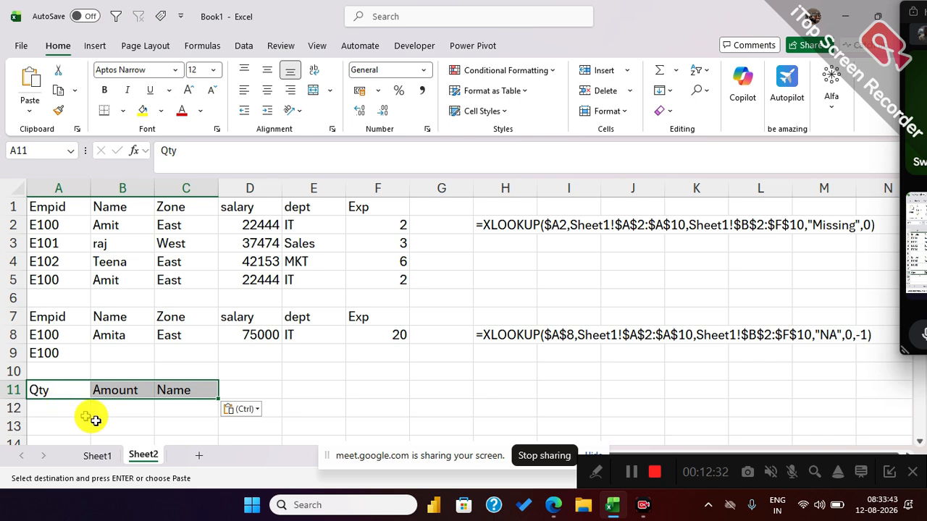
click(417, 395)
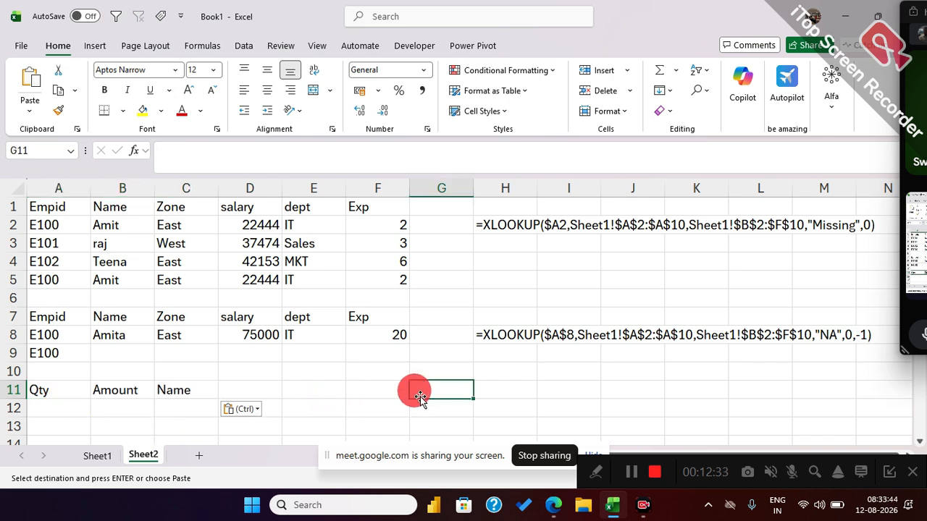
Enter 35 as the Qty in A12 on Sheet2 and check it against the Qty list A14:A22 on Sheet1.
click(68, 410)
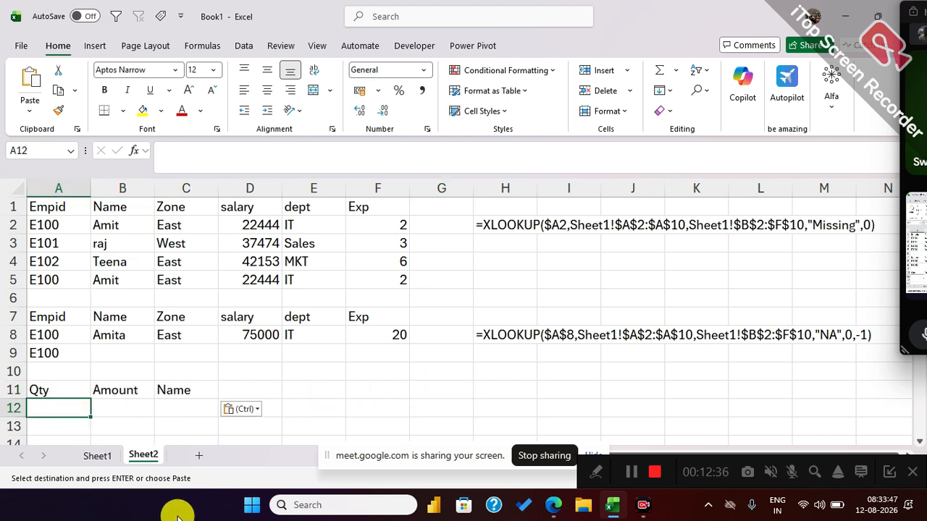
text(35)
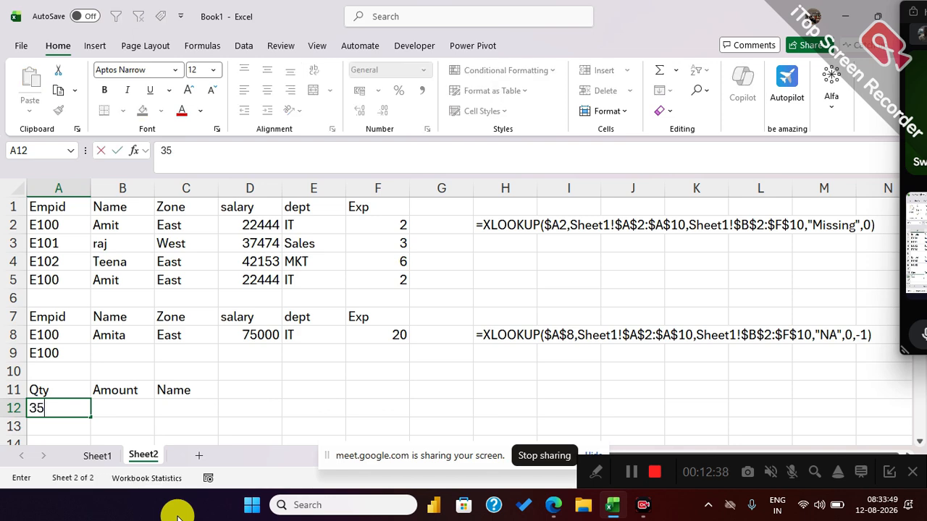
click(249, 370)
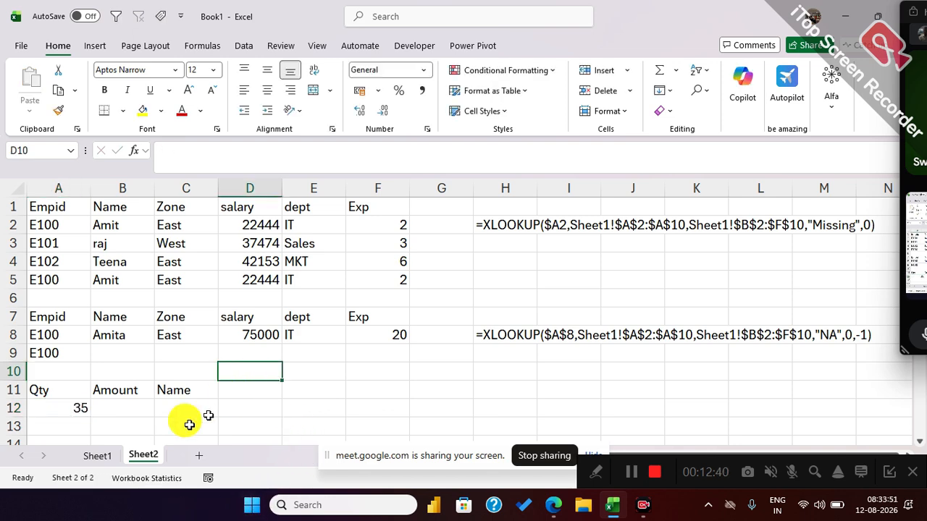
click(98, 455)
drag(53, 219, 68, 348)
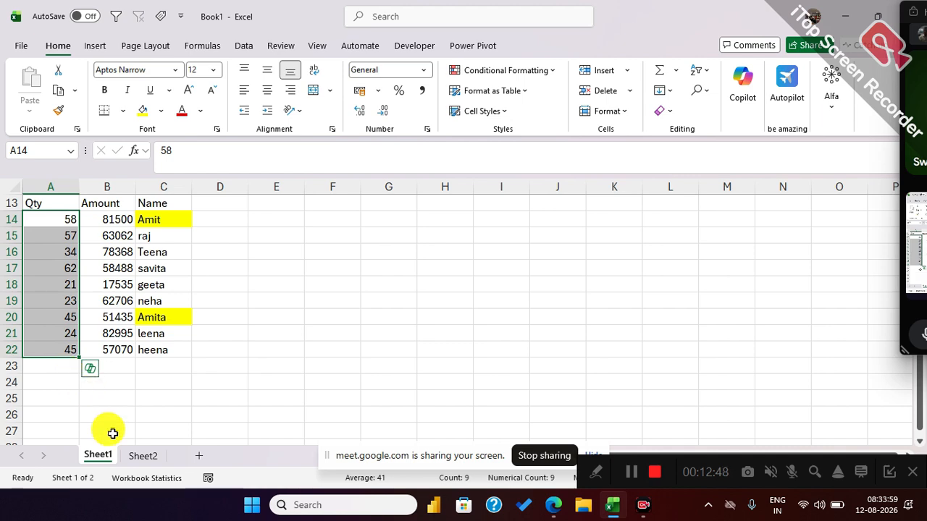
click(130, 456)
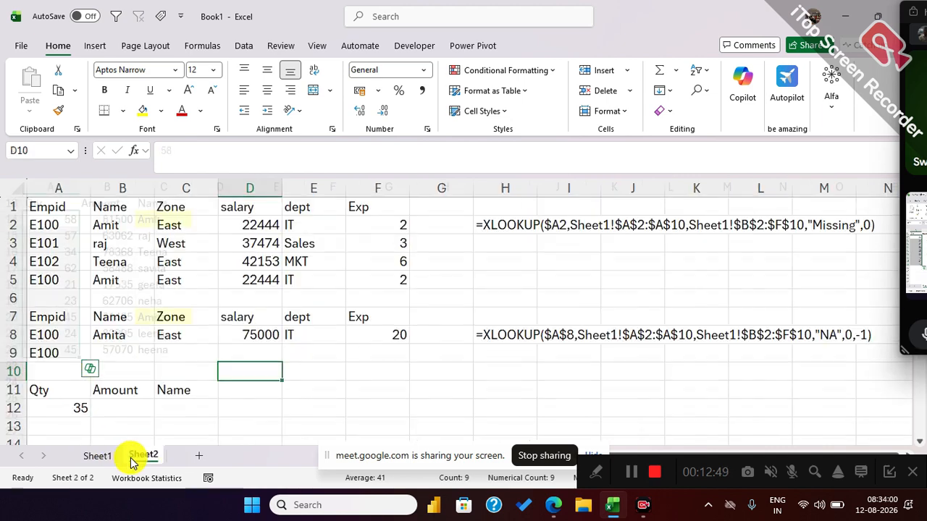
Start an XLOOKUP formula in B12 on Sheet2 with the absolute reference $A$12 as the lookup value.
click(130, 409)
text(=xl)
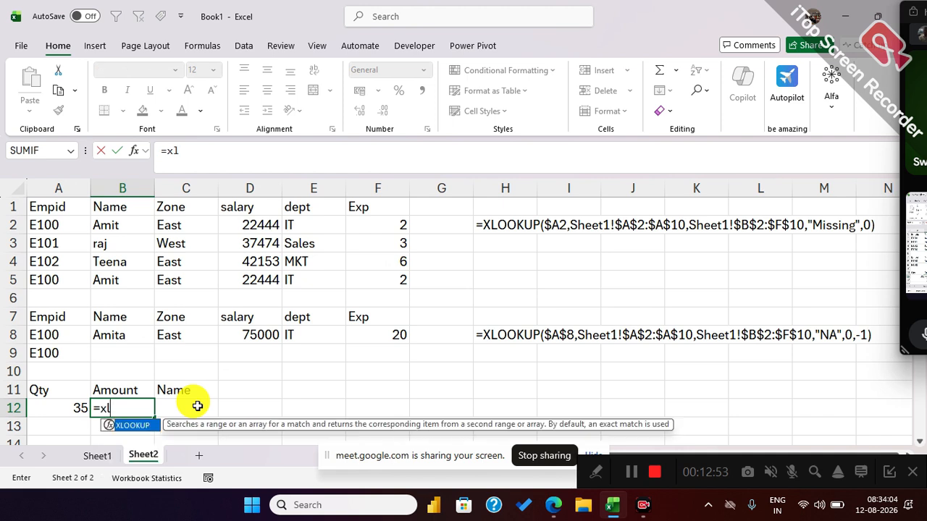
key(Tab)
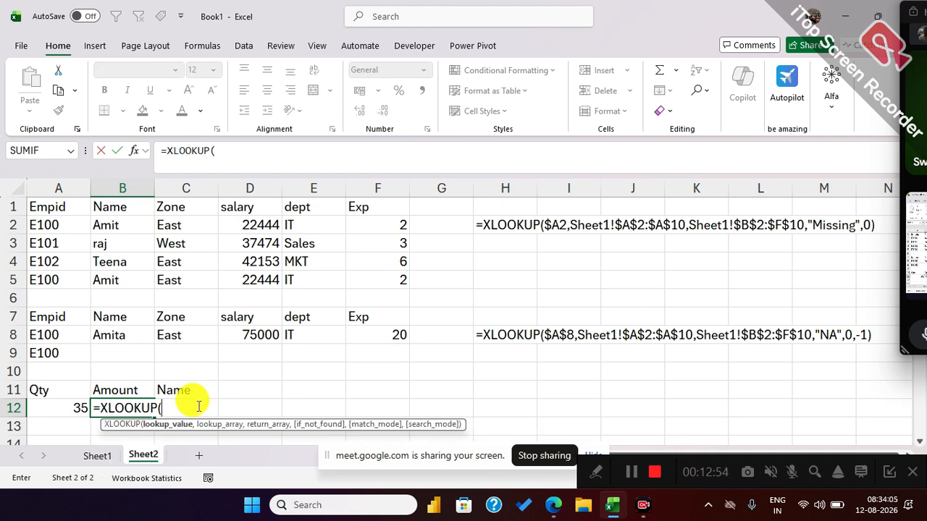
click(73, 406)
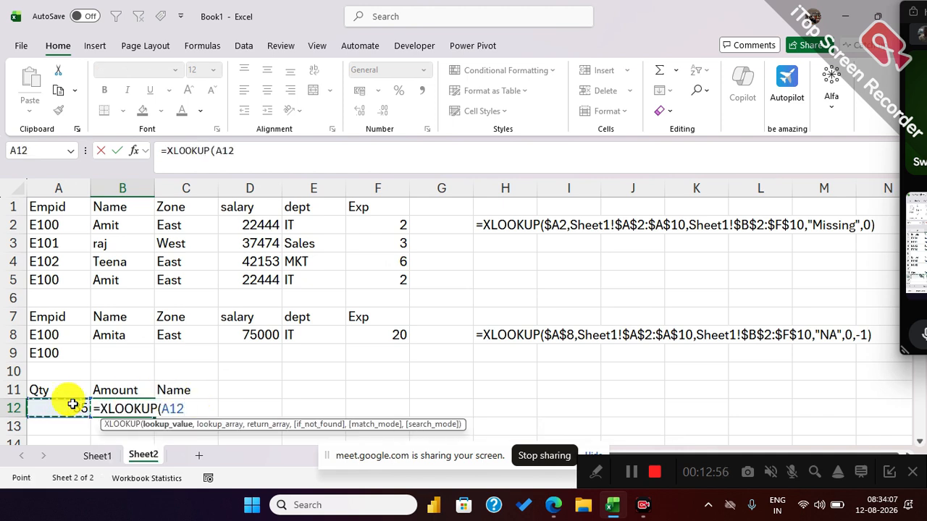
key(F4)
text(,)
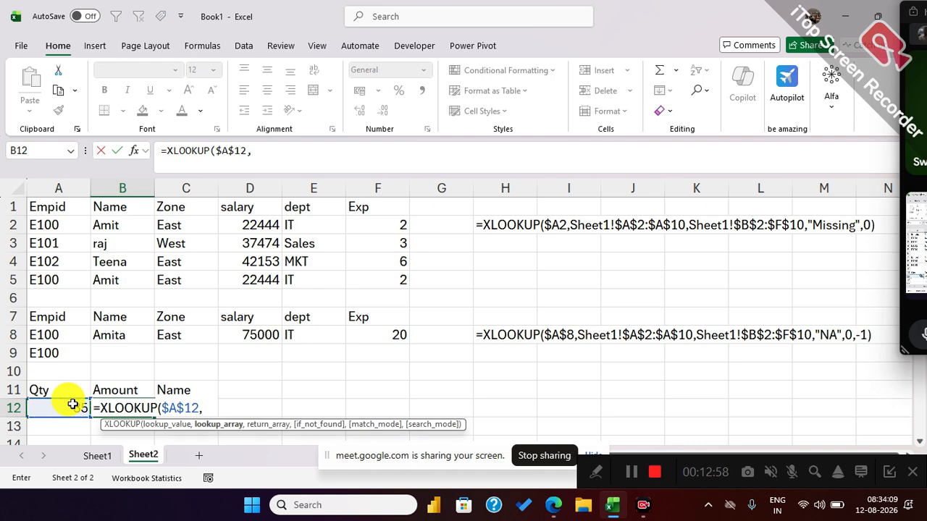
Add Sheet1!$A$14:$A$22 as the lookup array and Sheet1!$B$14:$C$22 as the return array of the XLOOKUP in B12.
click(98, 456)
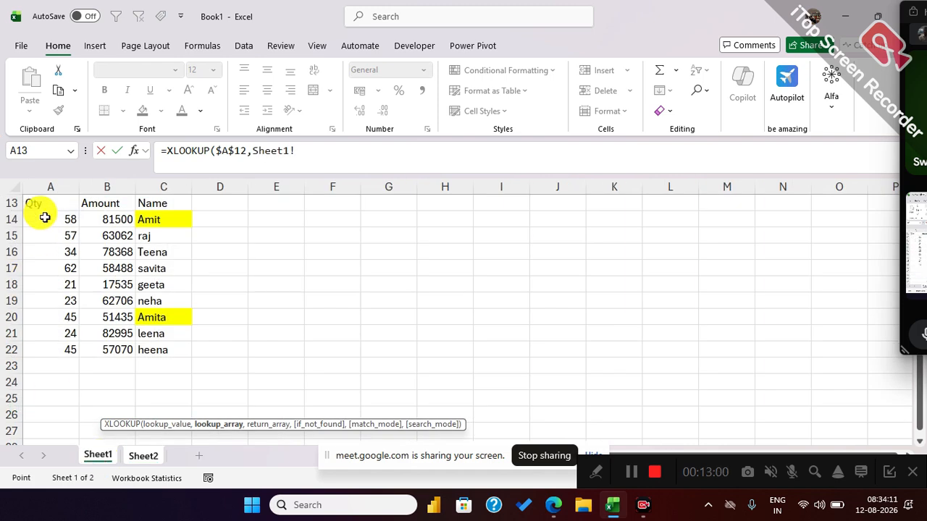
drag(44, 219, 64, 343)
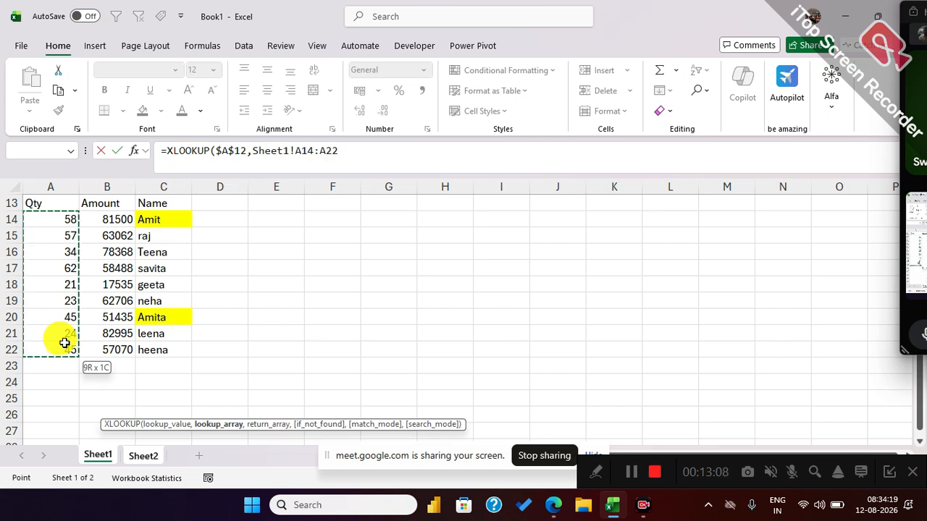
key(F4)
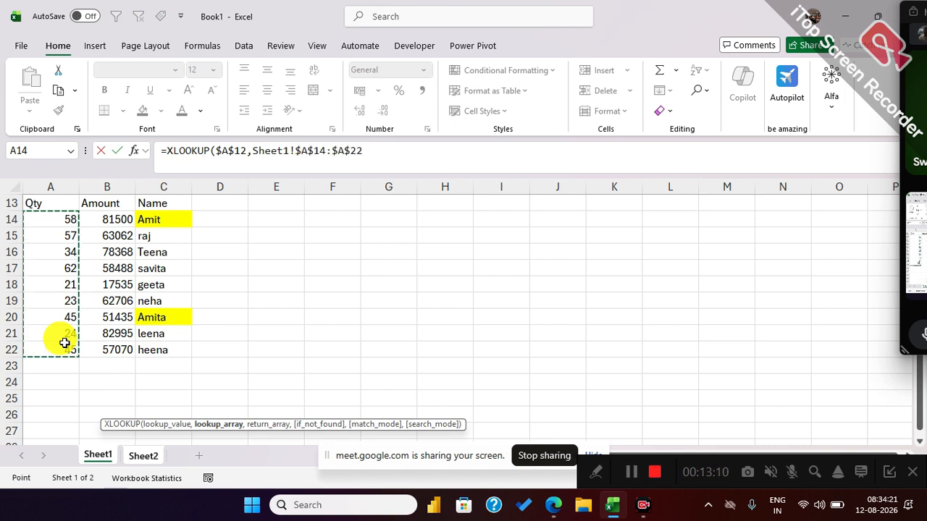
text(,)
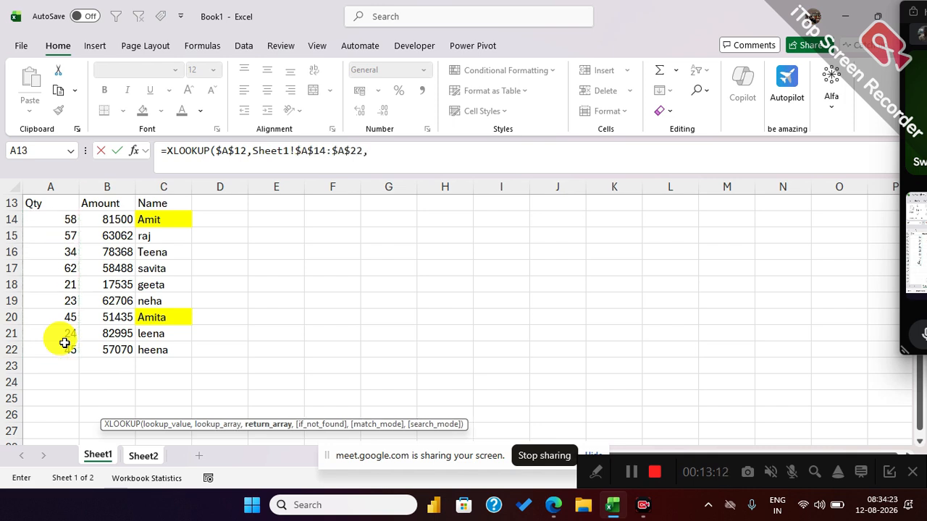
drag(94, 219, 154, 349)
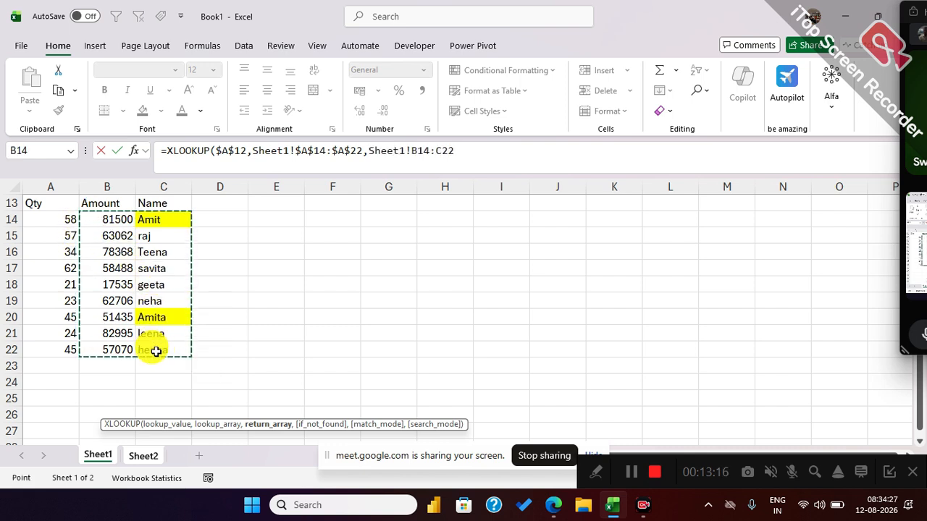
key(F4)
text(,"M)
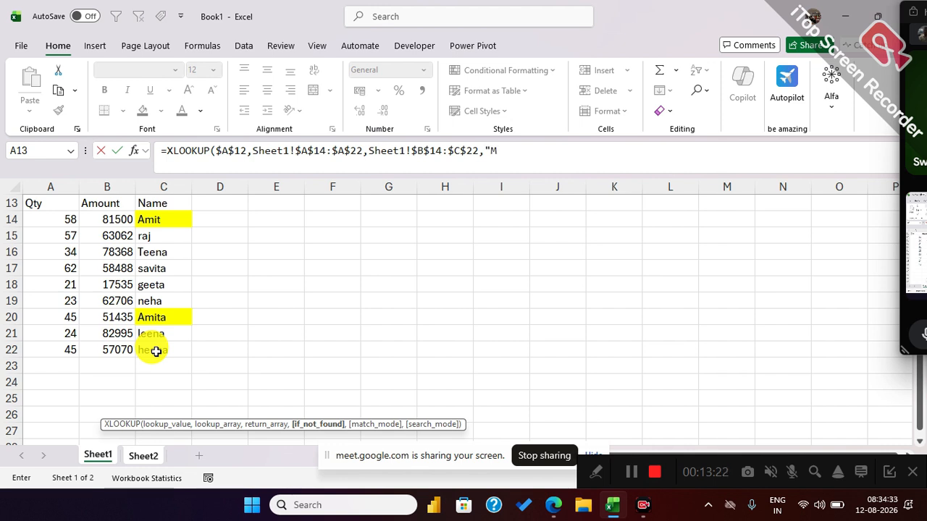
text(issing",)
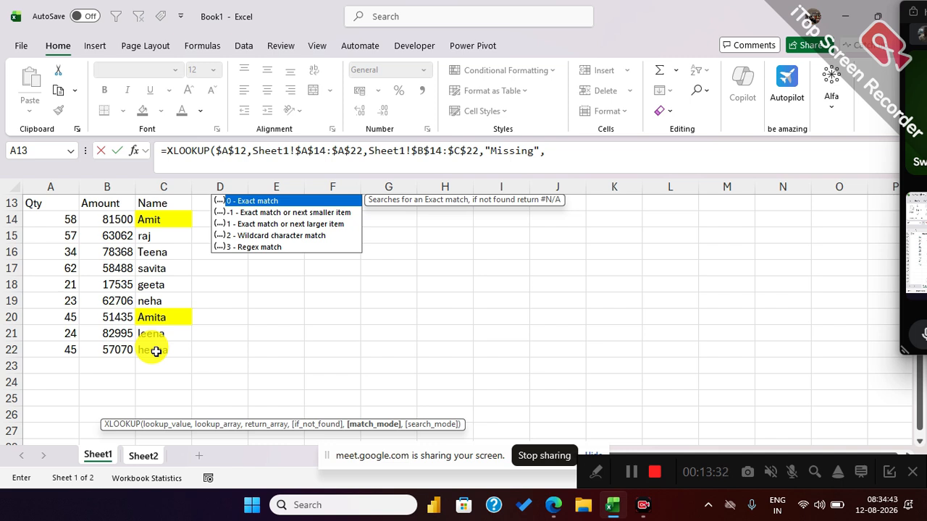
Complete the B12 XLOOKUP with "Missing" as the if-not-found text and match mode -1, exact match or next smaller item.
key(Down)
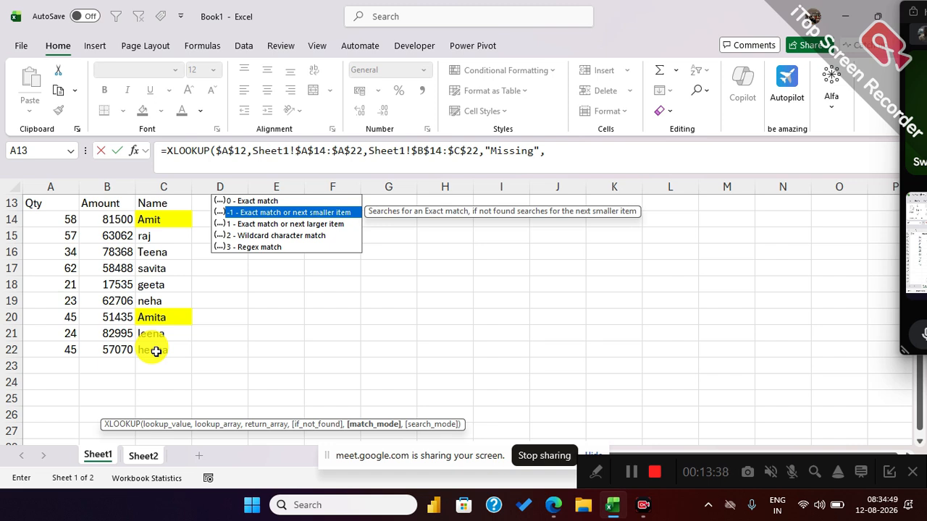
key(Down)
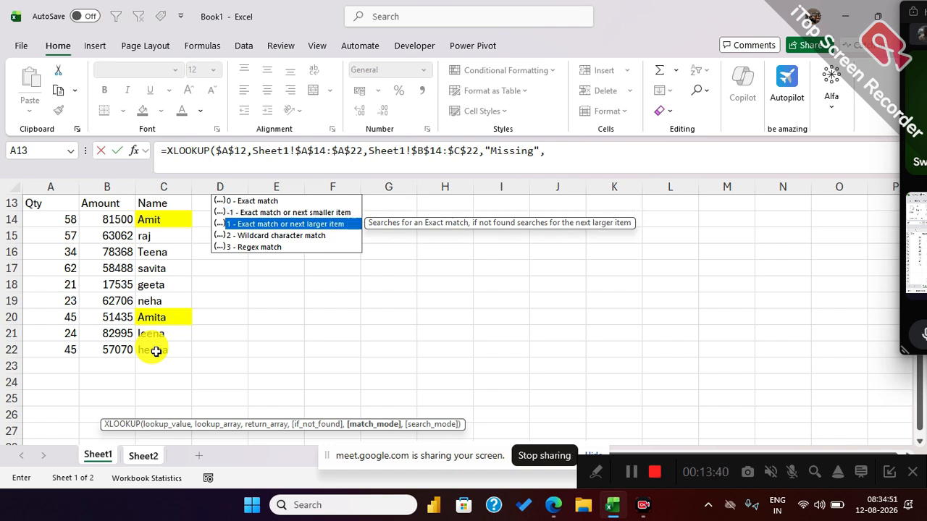
key(Up)
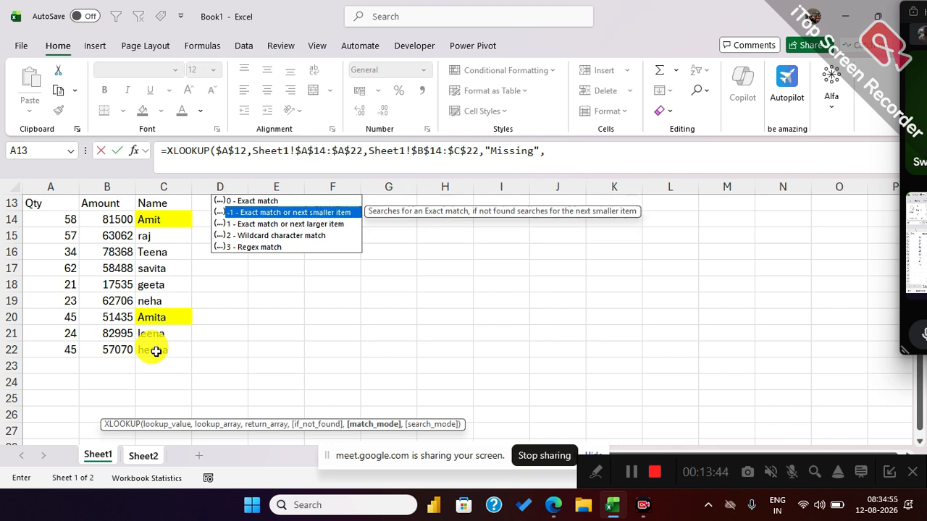
key(Tab)
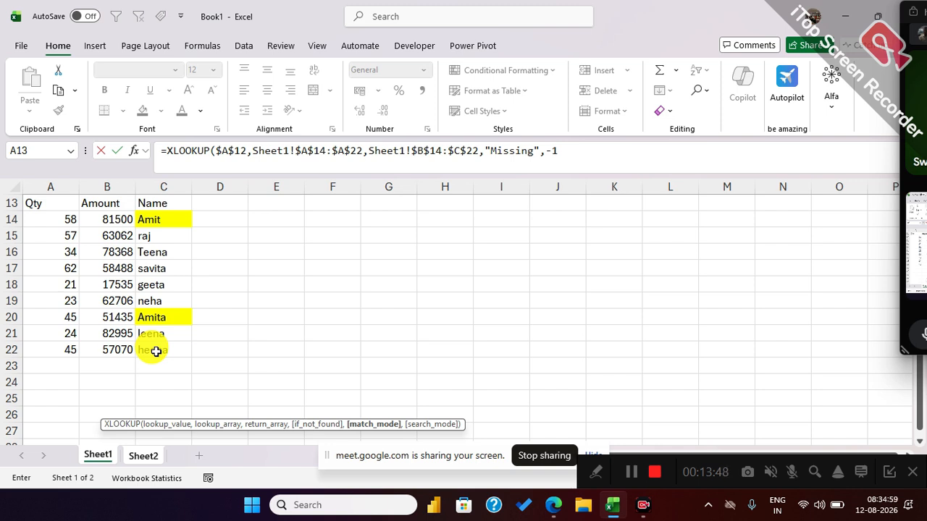
text())
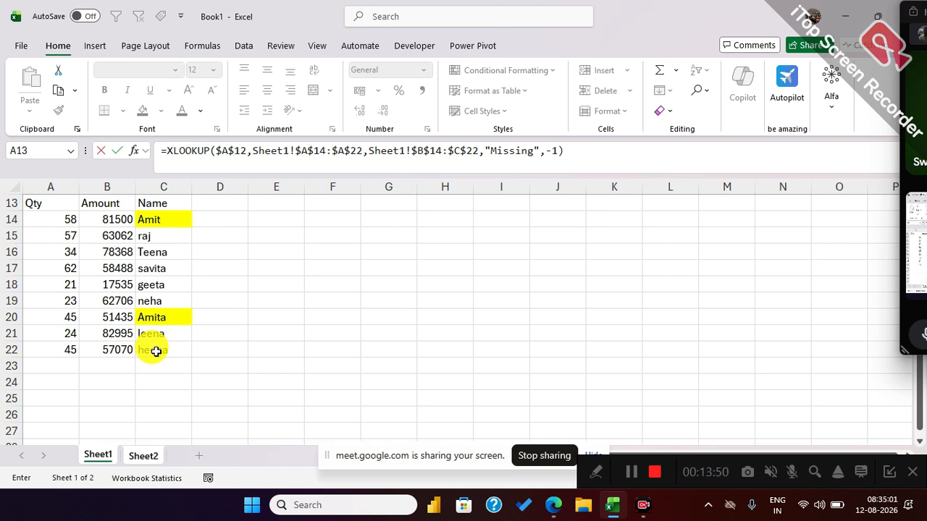
key(Return)
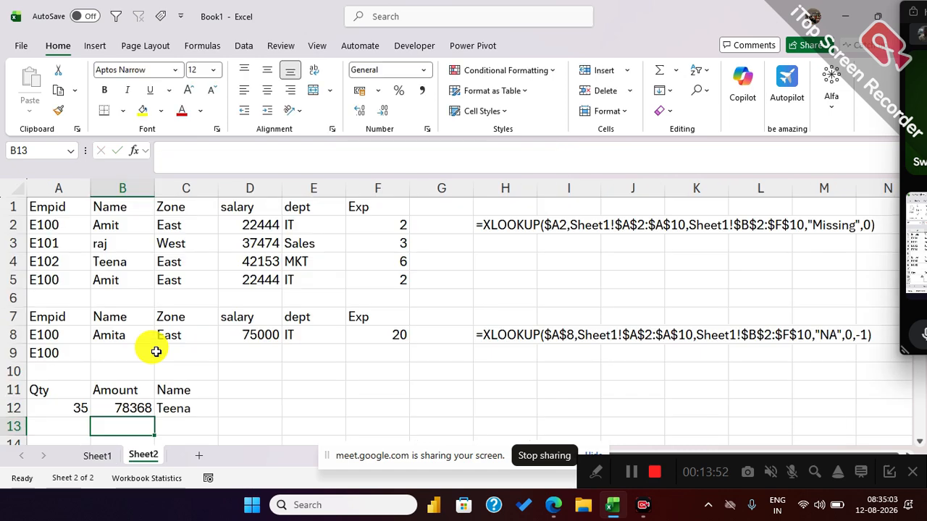
Compare the Amount and Name returned for Qty 35 on Sheet2 with the Qty 34 row on Sheet1.
click(74, 407)
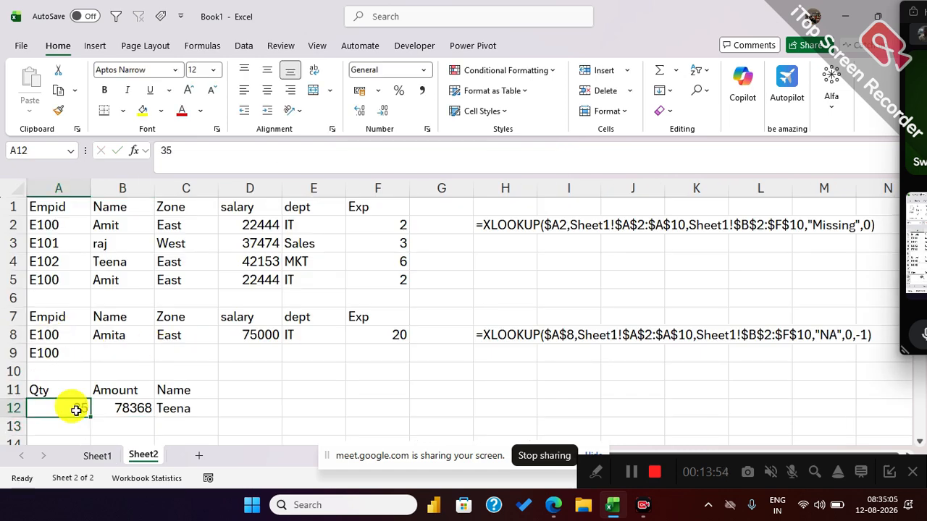
drag(128, 408, 177, 410)
click(107, 454)
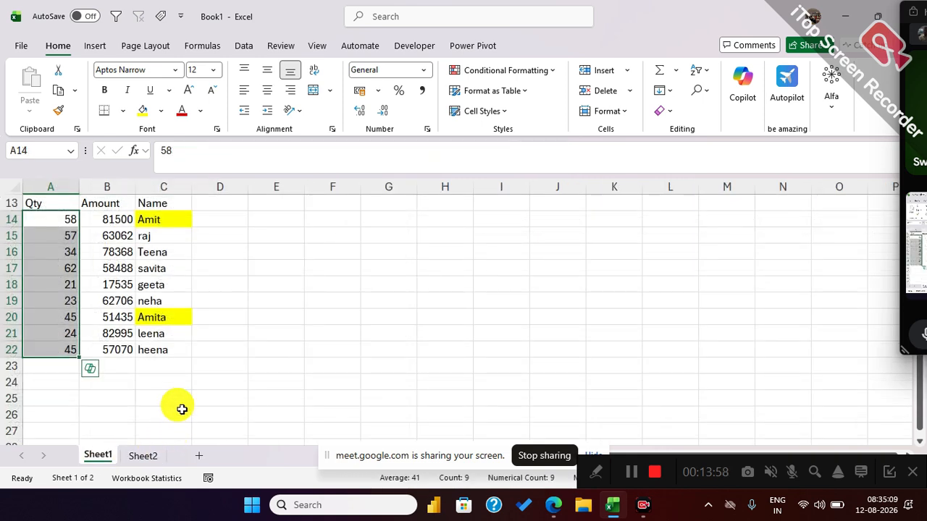
drag(152, 215, 165, 349)
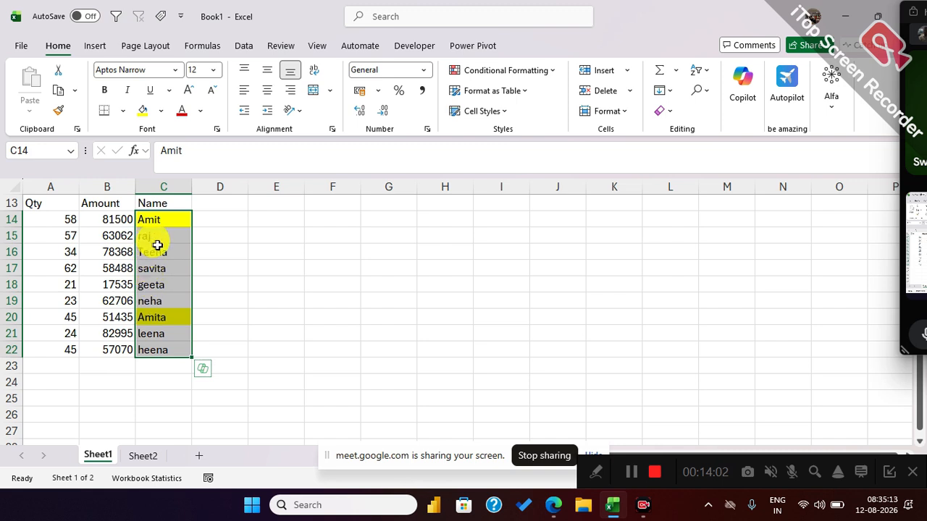
drag(160, 256, 63, 255)
Remove the fill colour from the names in C14:C22 on Sheet1 and check the matched row A16:C16.
drag(173, 215, 167, 349)
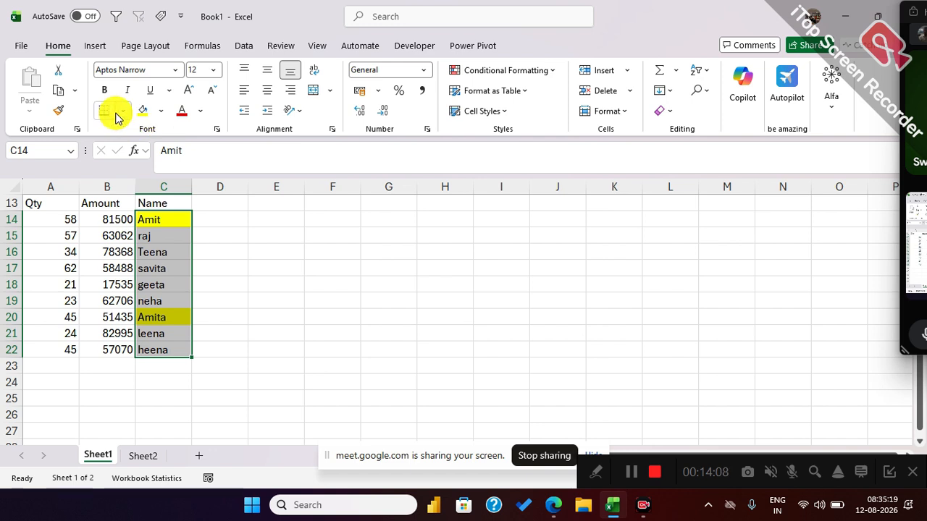
click(161, 111)
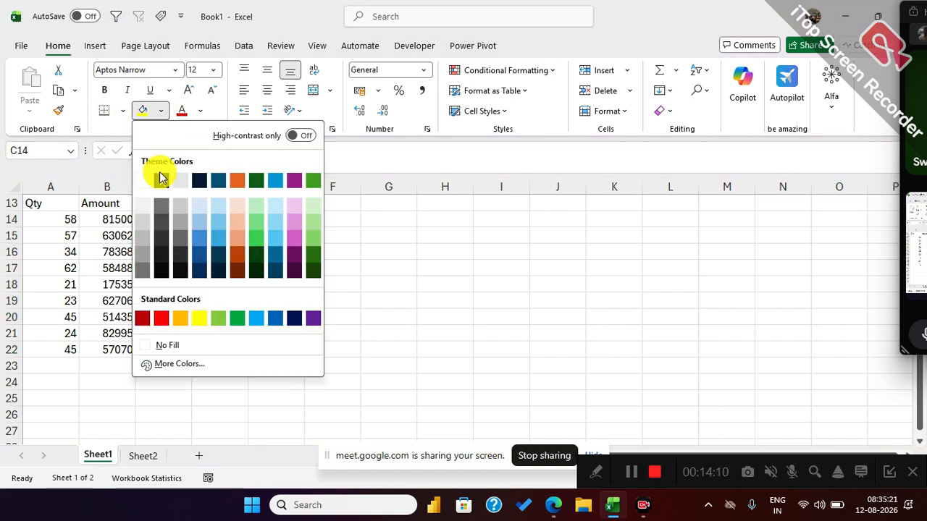
click(160, 350)
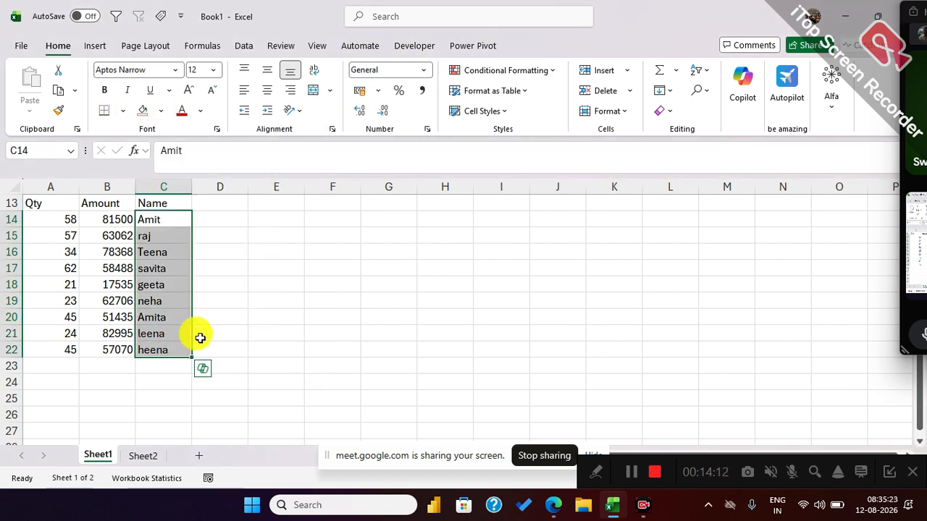
drag(155, 251, 46, 253)
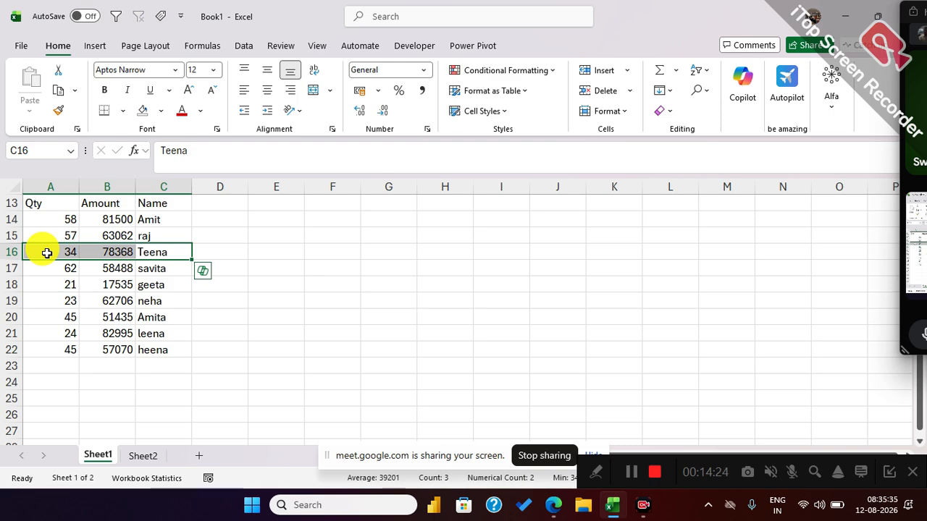
Label the lookup rows on Sheet2 with Lower in E12 and Higher in E13.
click(135, 454)
scroll(226, 321, down, 1)
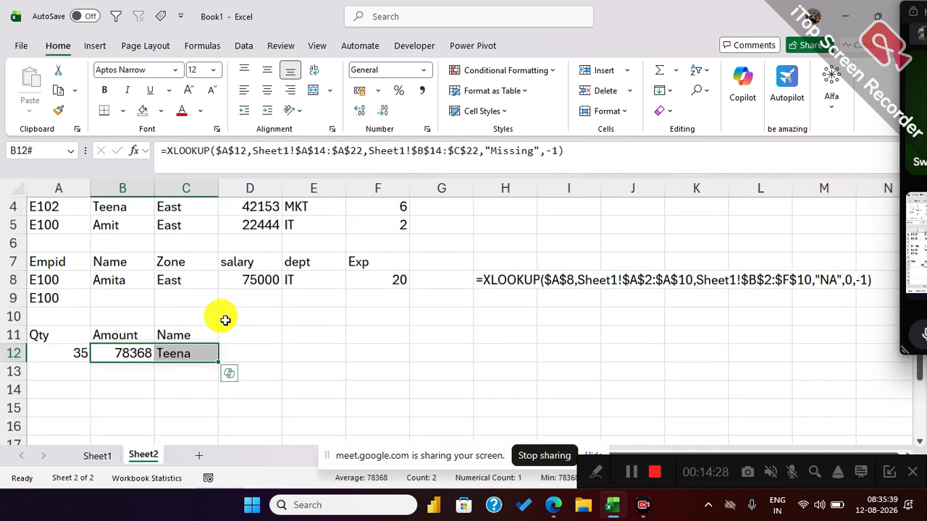
click(293, 354)
text(Lower)
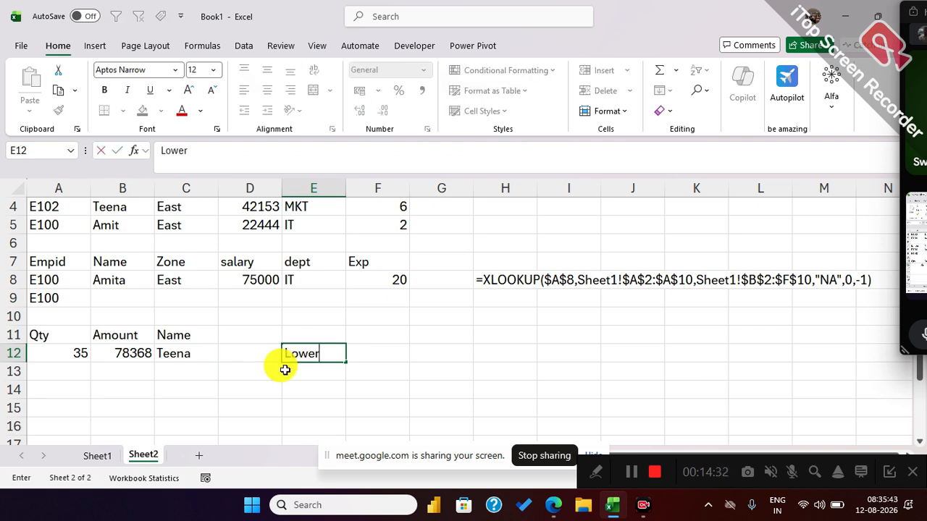
click(307, 370)
text(Higher)
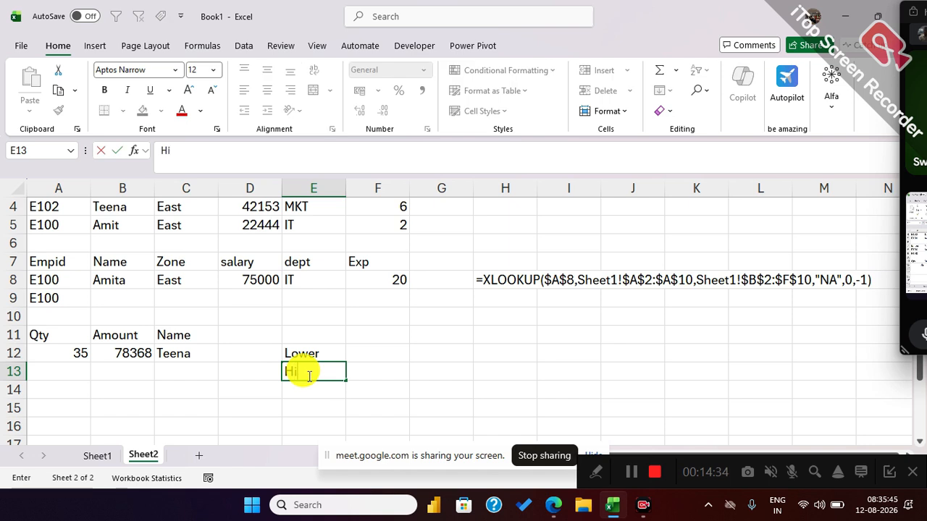
Enter 35 as the Qty in A13 and start an XLOOKUP in B13 with $A$13 as the lookup value.
click(89, 375)
text(35)
key(Tab)
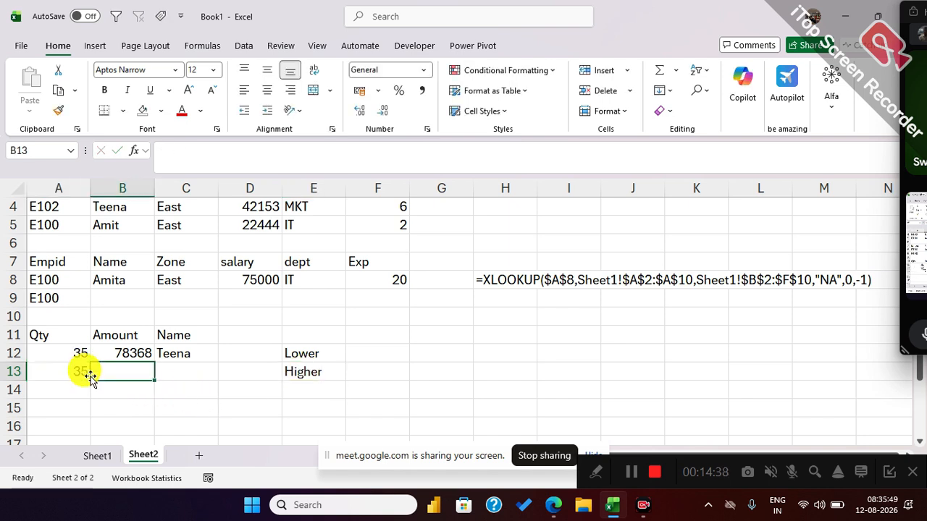
text(=xl)
key(Tab)
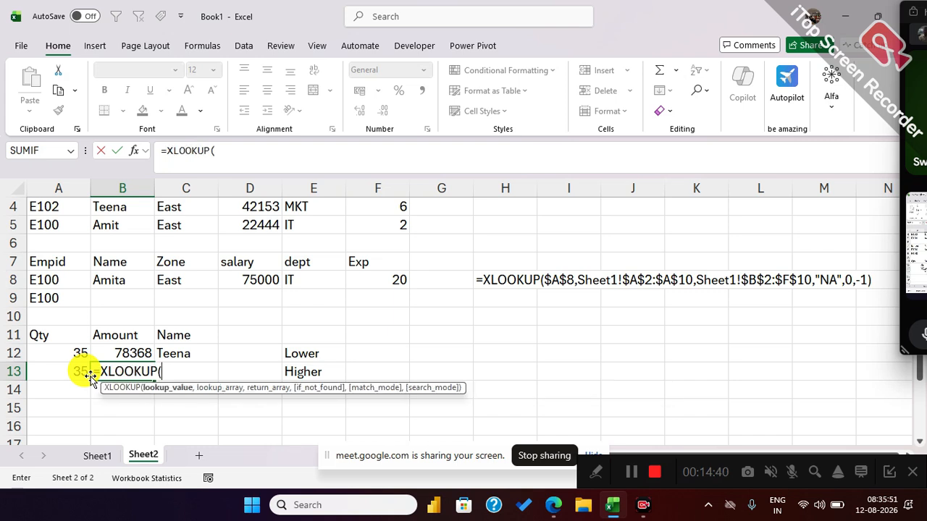
click(69, 372)
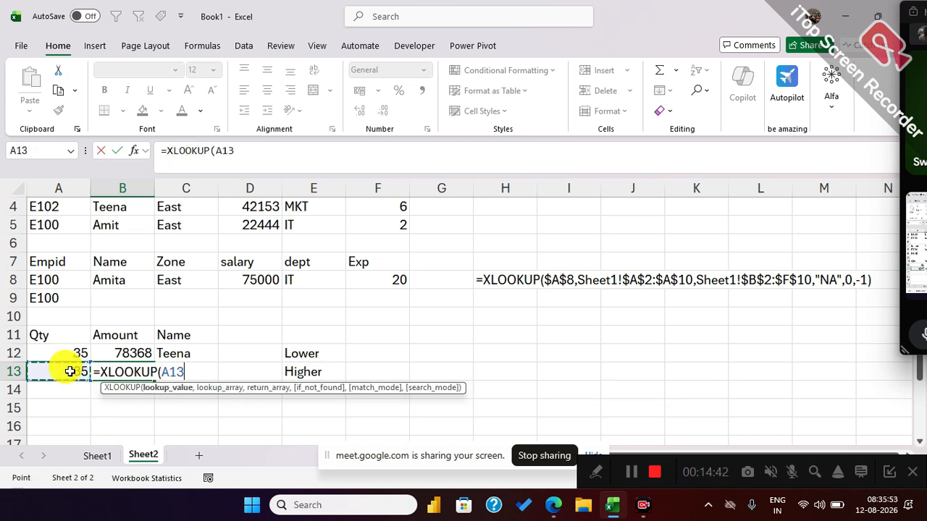
key(F4)
text(,)
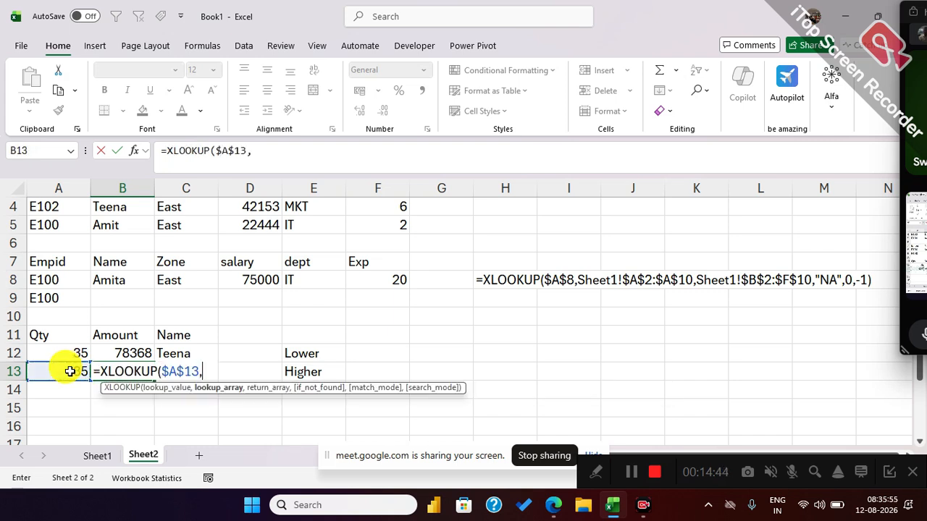
Add Sheet1!$A$14:$A$22 as the lookup array and Sheet1!$B$14:$C$22 as the return array of the XLOOKUP in B13.
click(96, 456)
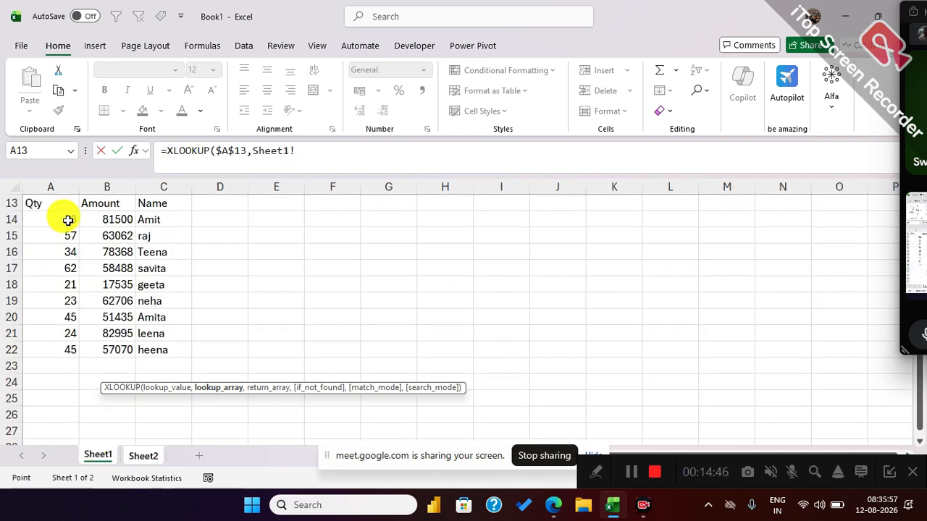
drag(66, 216, 66, 344)
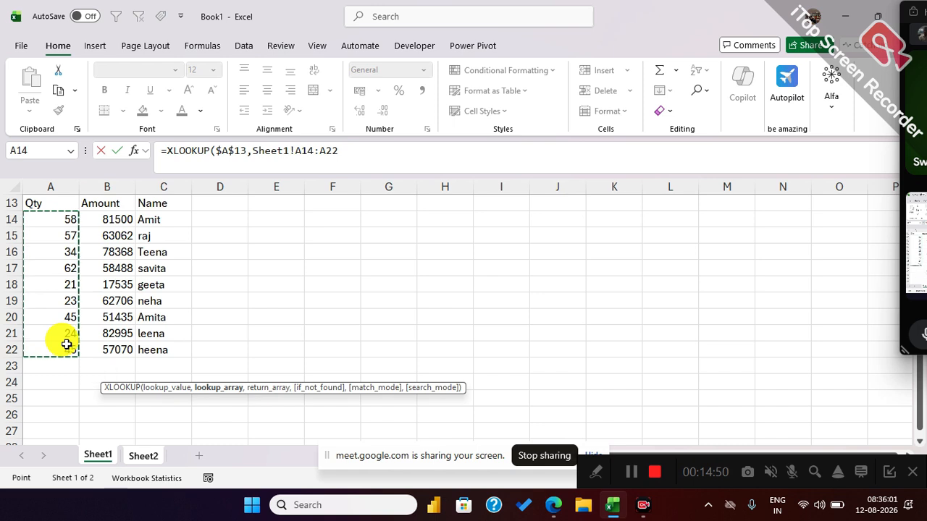
key(F4)
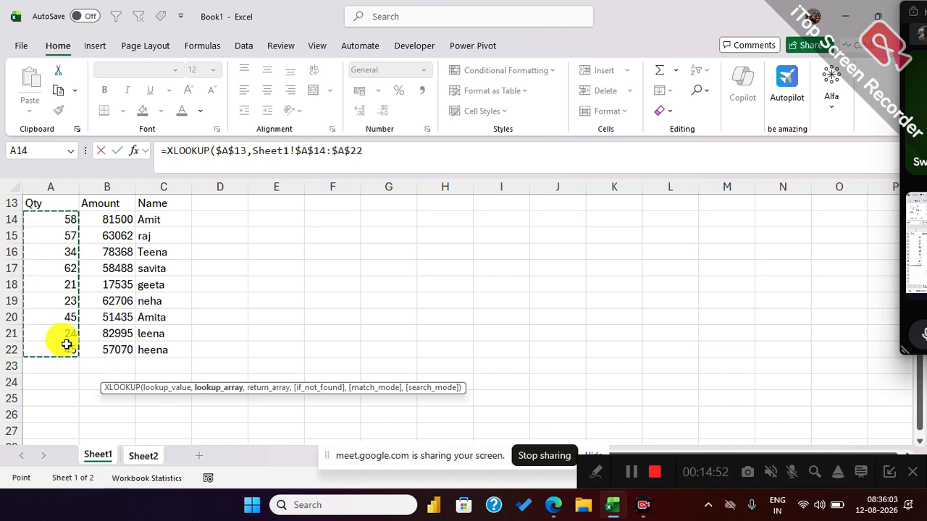
text(,)
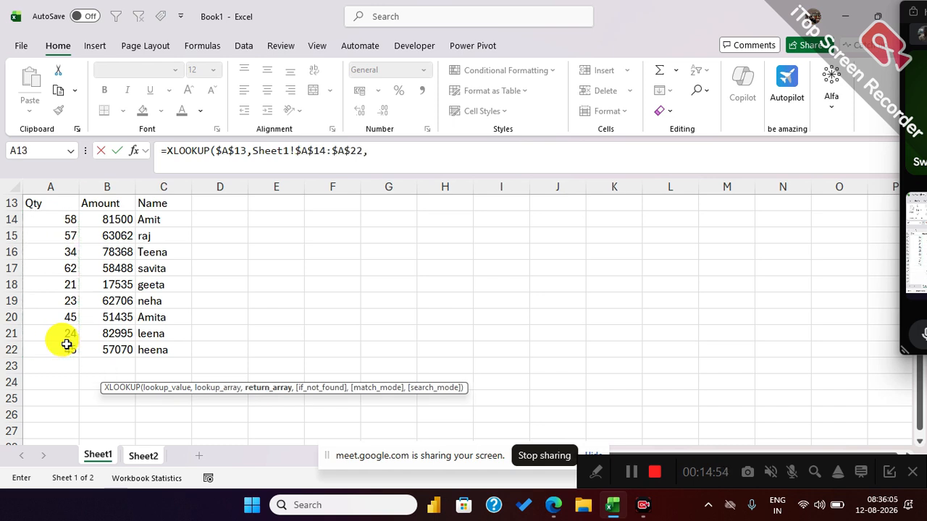
click(118, 223)
drag(118, 223, 155, 349)
key(F4)
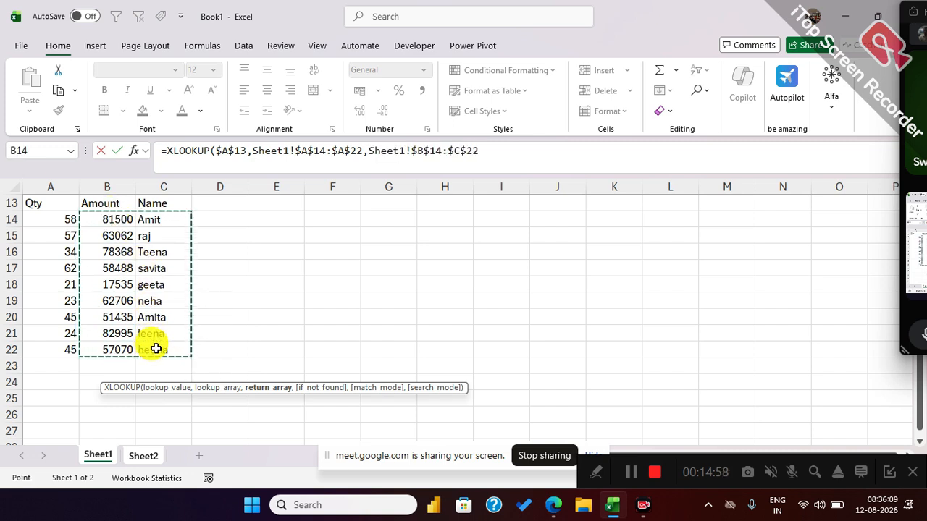
Complete the XLOOKUP in B13 with if_not_found left empty and match mode 1, exact match or next larger item.
text(,)
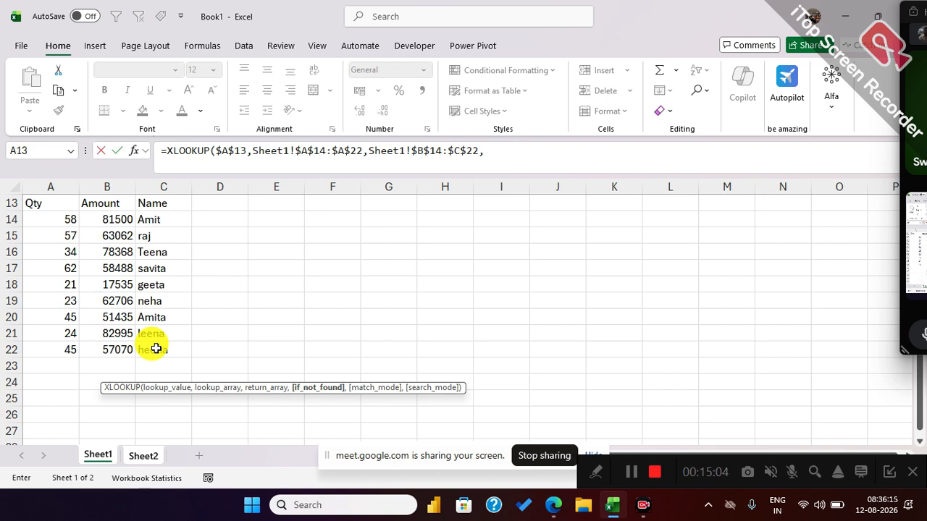
text(,)
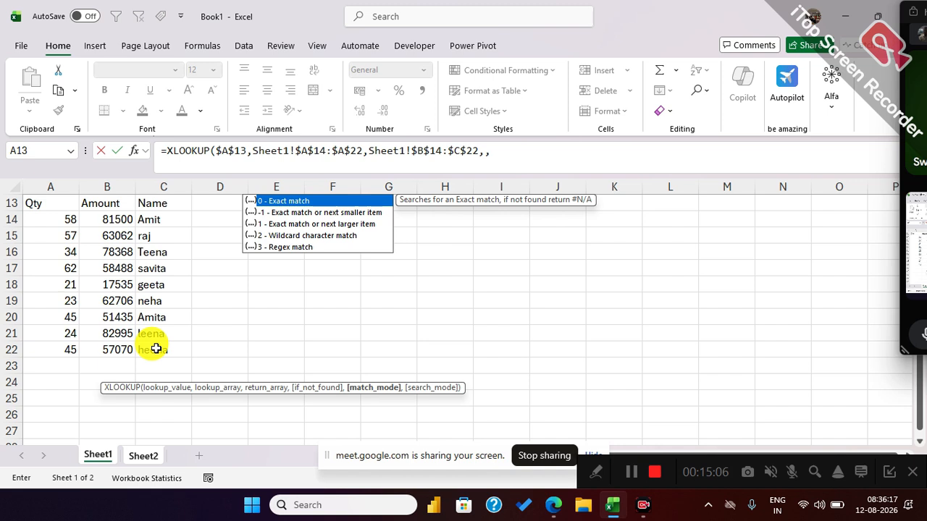
key(Down)
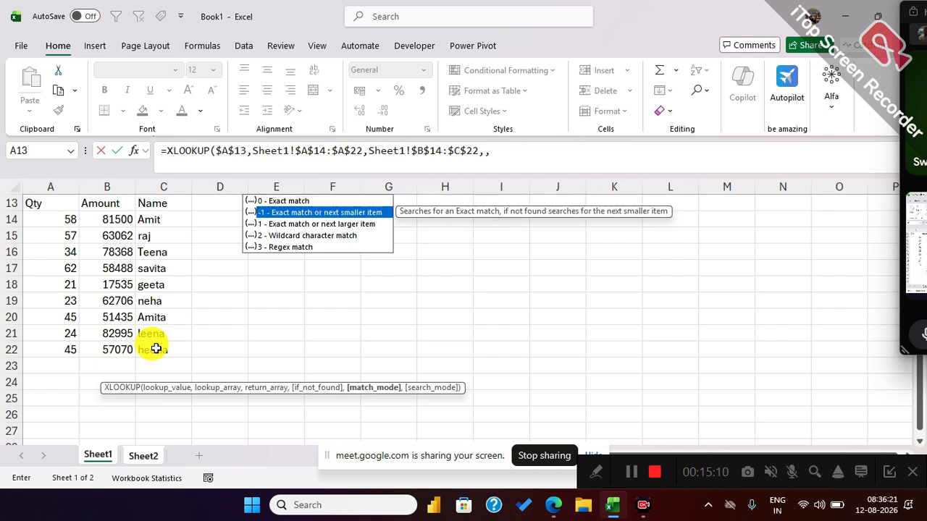
key(Down)
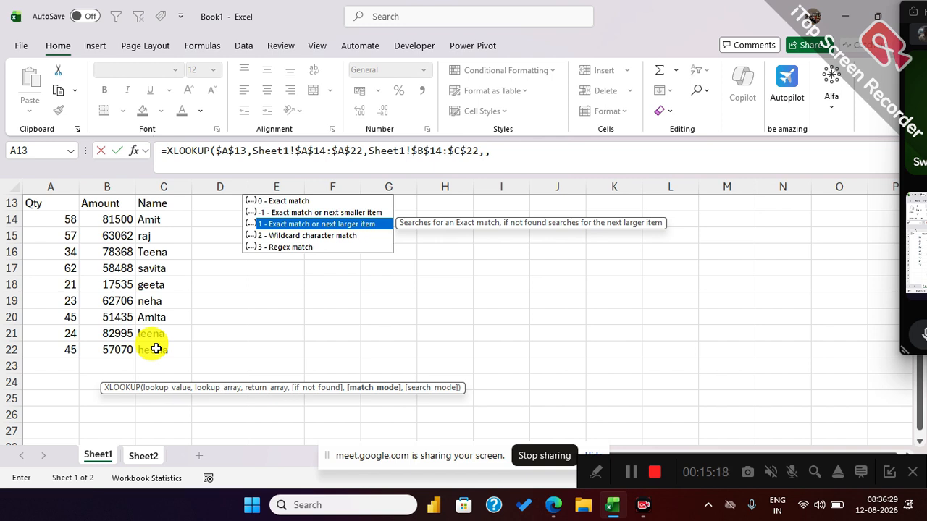
key(Tab)
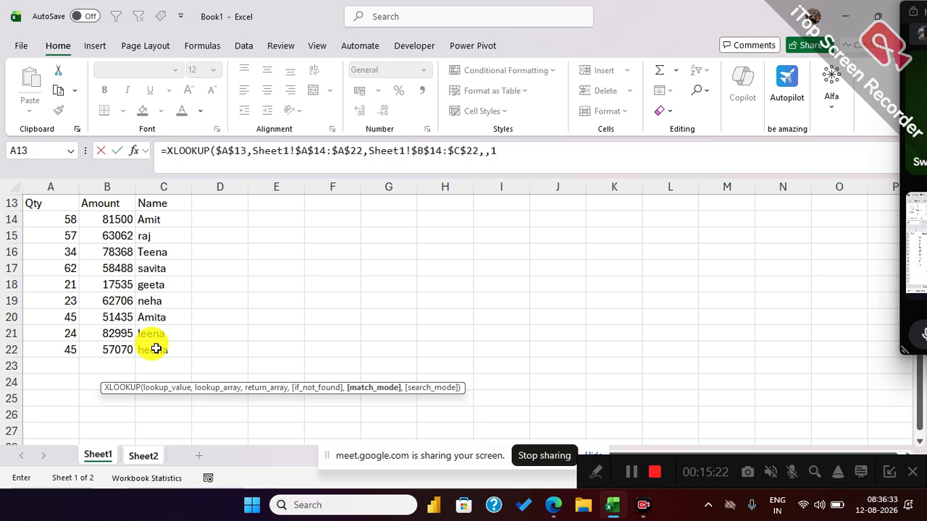
text())
key(Return)
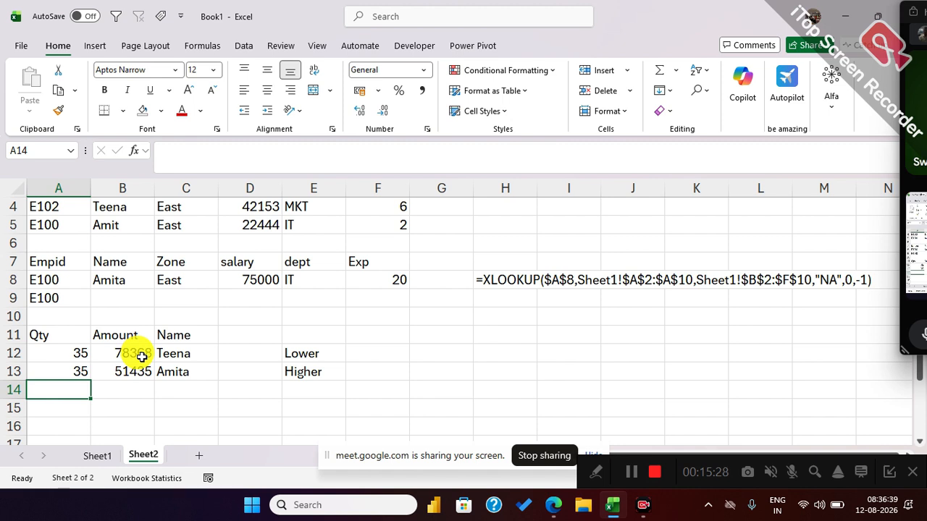
Compare the XLOOKUP results in C12 and C13 on Sheet2, and check the matched row A20:C20 on Sheet1.
click(208, 353)
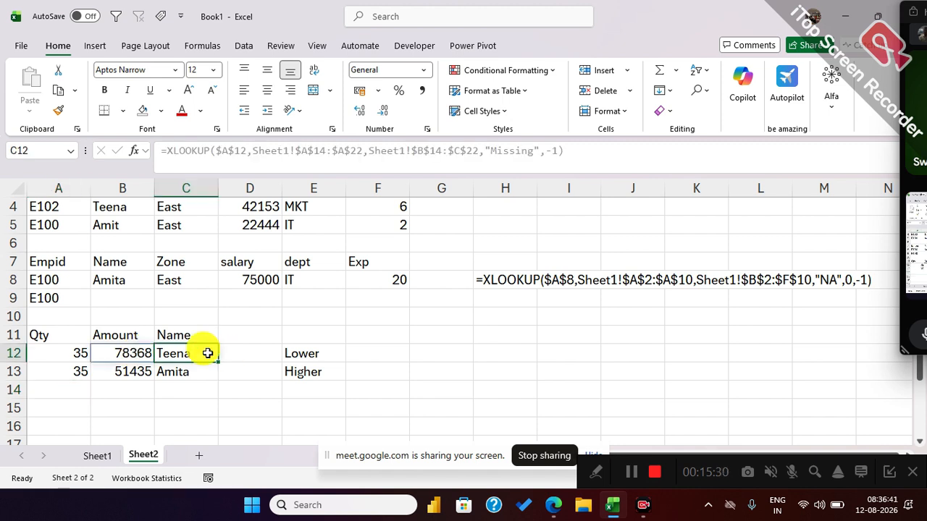
click(201, 368)
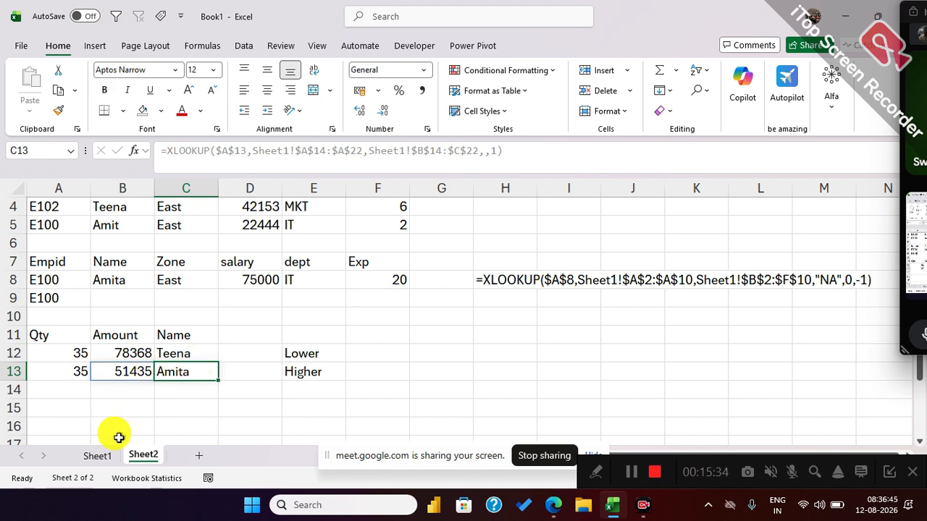
click(97, 455)
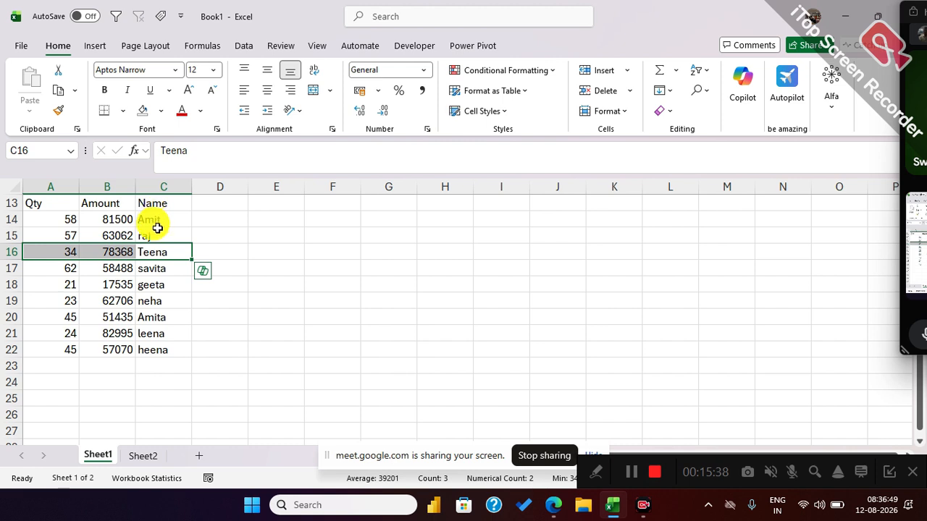
click(160, 317)
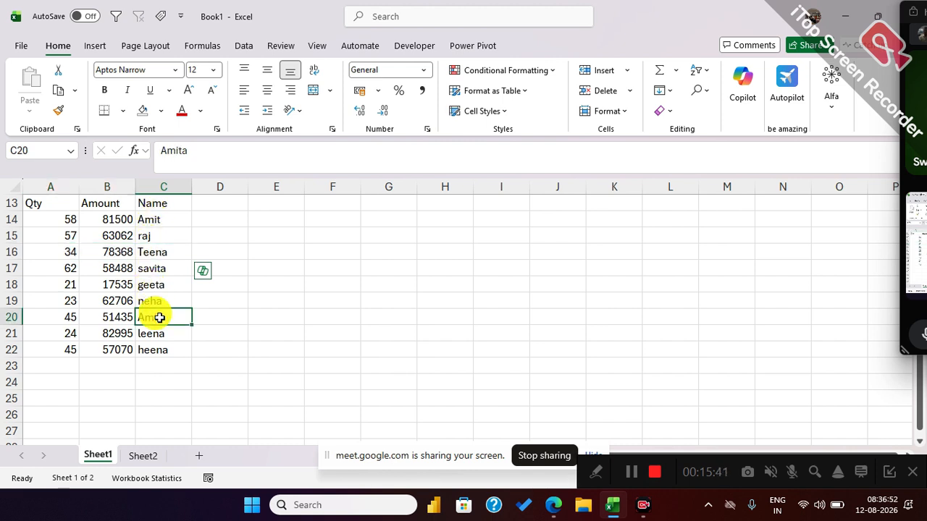
click(56, 317)
drag(58, 319, 155, 316)
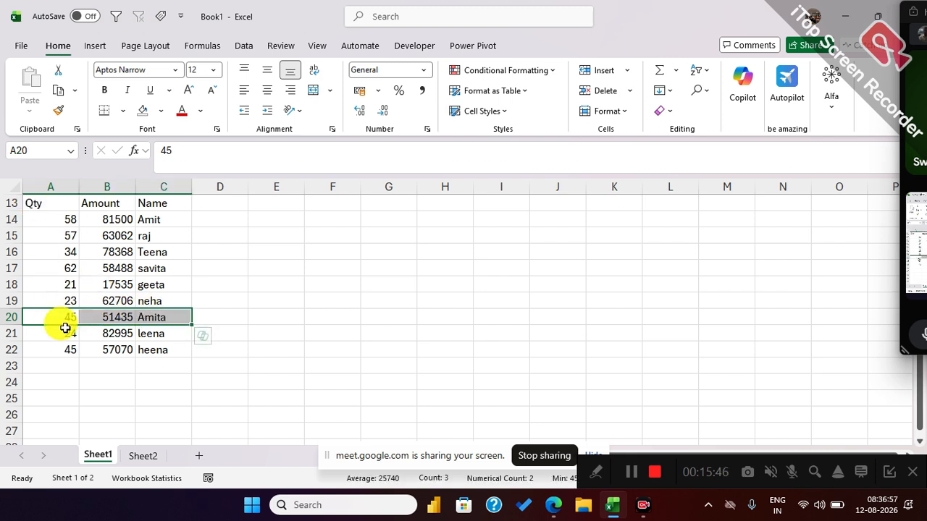
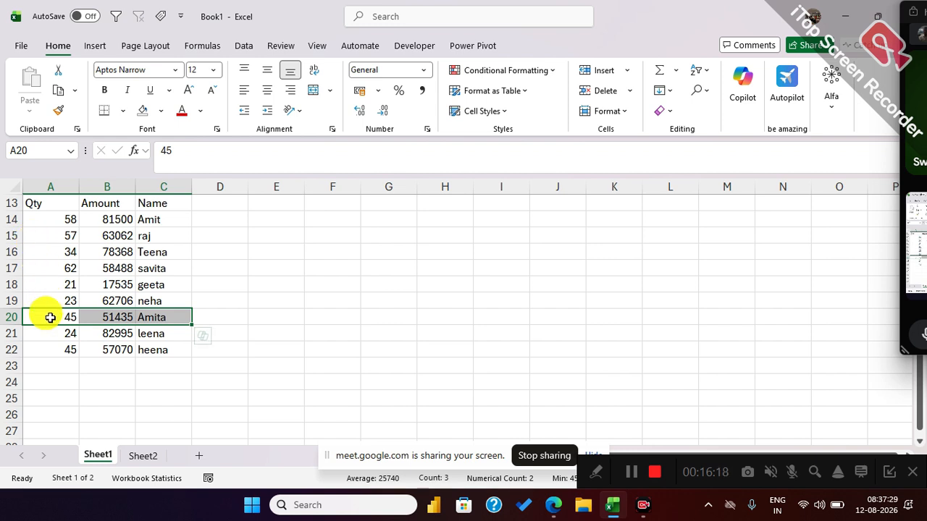
On Sheet2, try to display the formula text of A12 in H12 with FORMULATEXT.
click(138, 453)
click(310, 373)
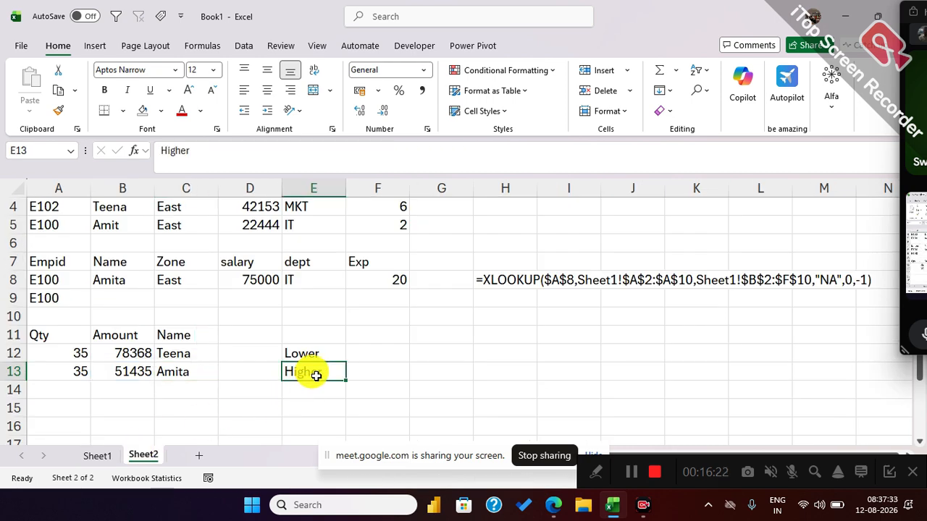
click(491, 362)
text(=form)
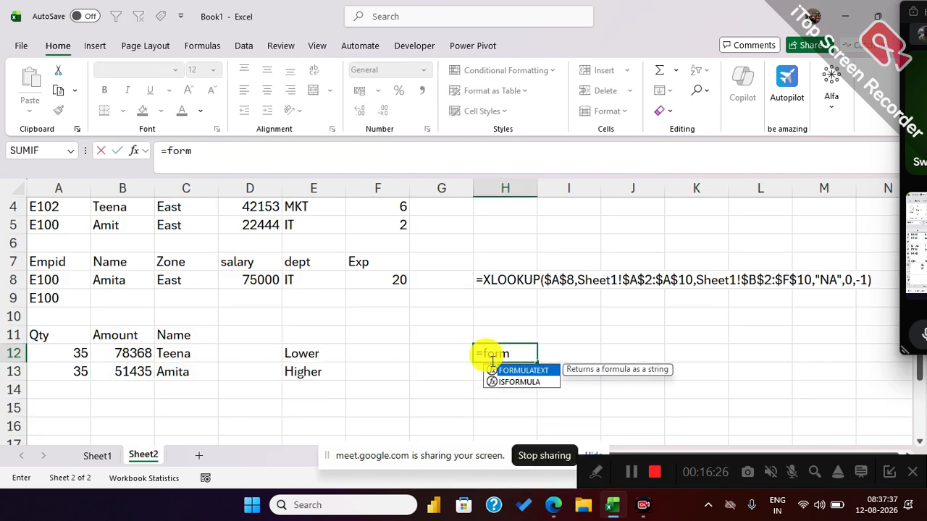
key(Tab)
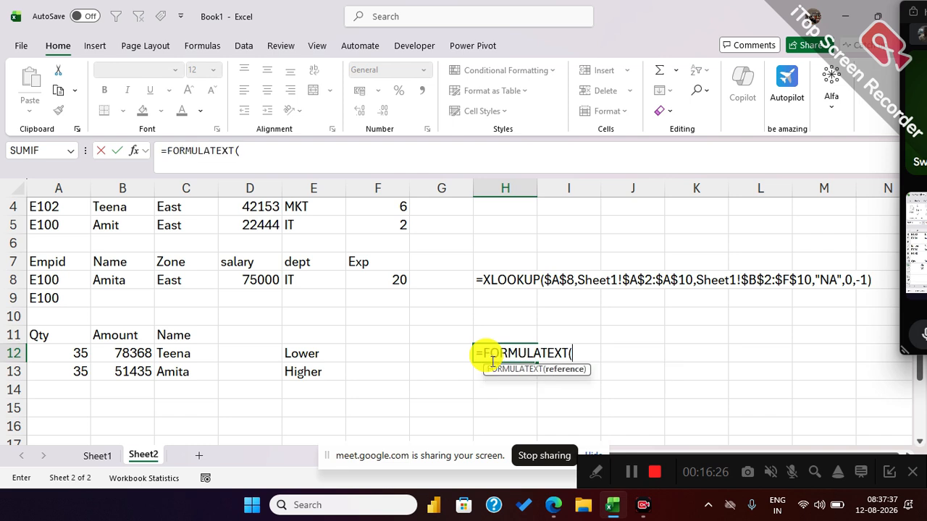
click(77, 355)
key(Return)
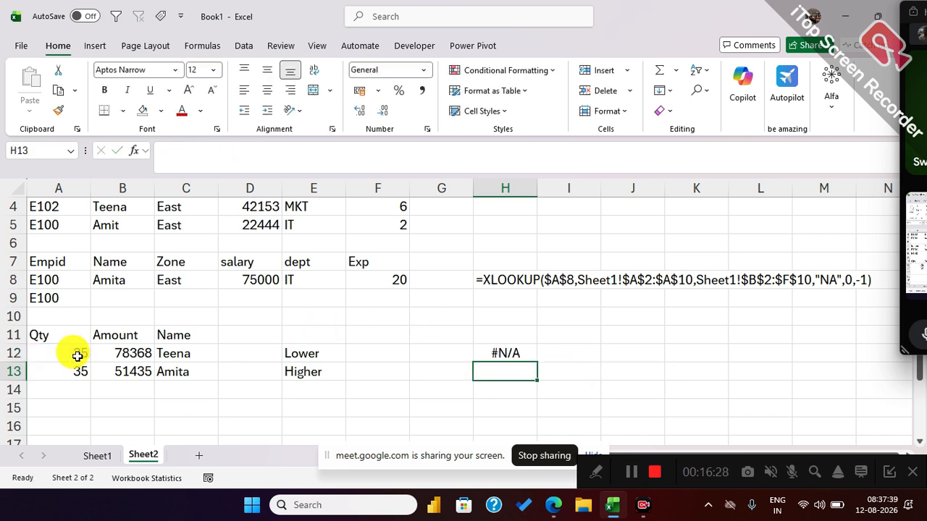
Display the XLOOKUP formulas of B12 and B13 on Sheet2 as text in H12 and H13 with FORMULATEXT.
click(524, 351)
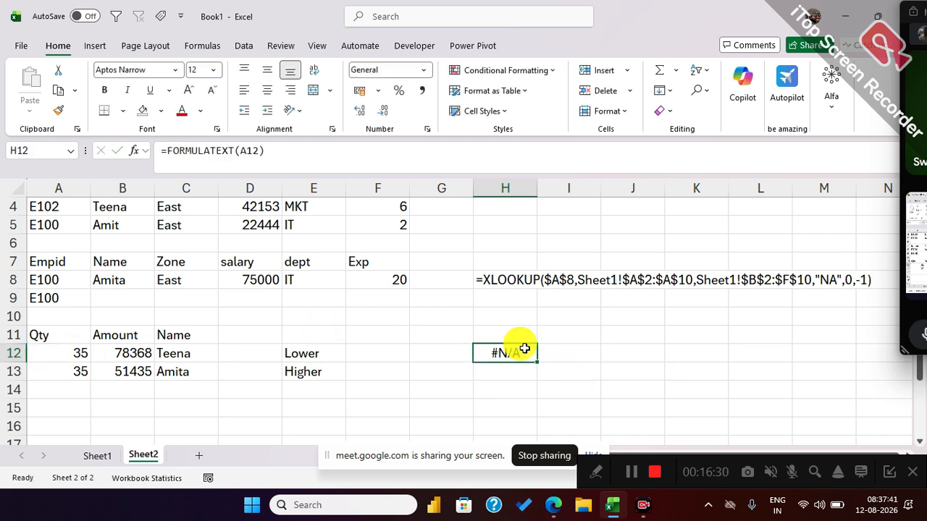
text(=form)
key(Tab)
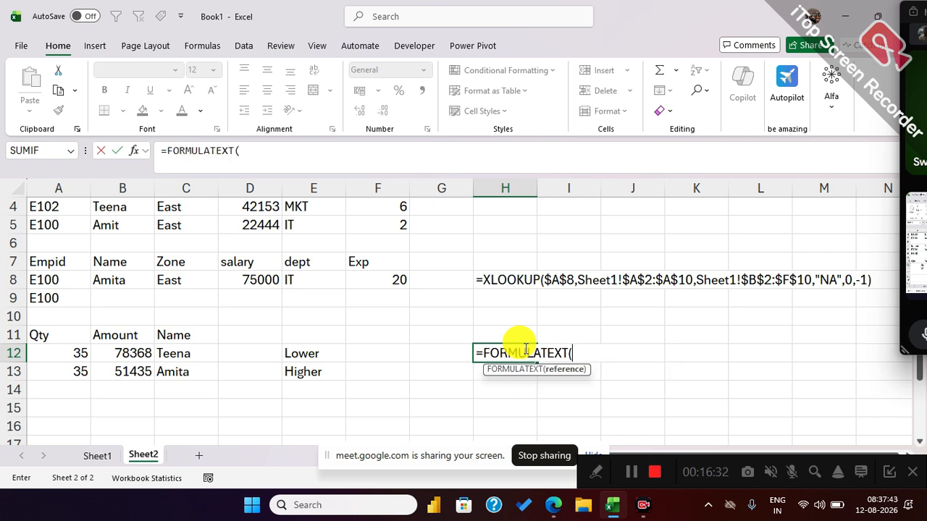
click(128, 351)
key(Return)
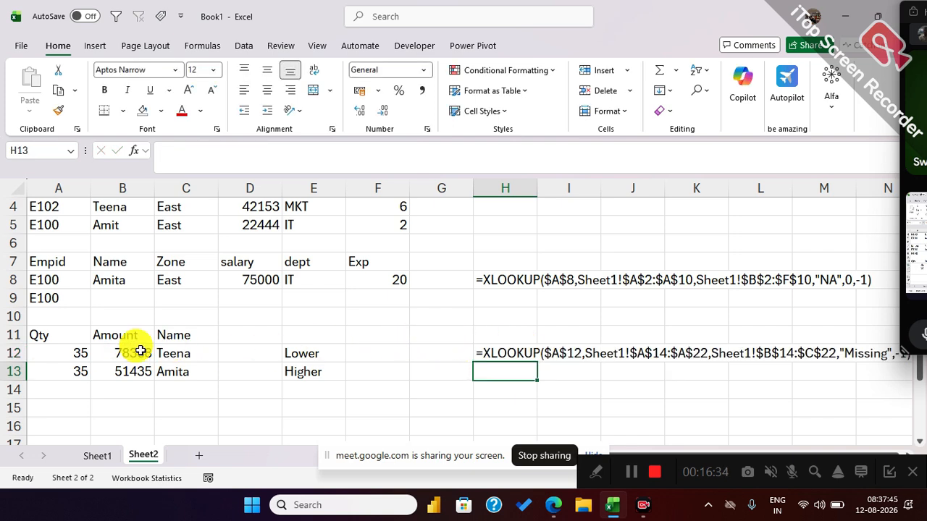
text(=form)
key(Tab)
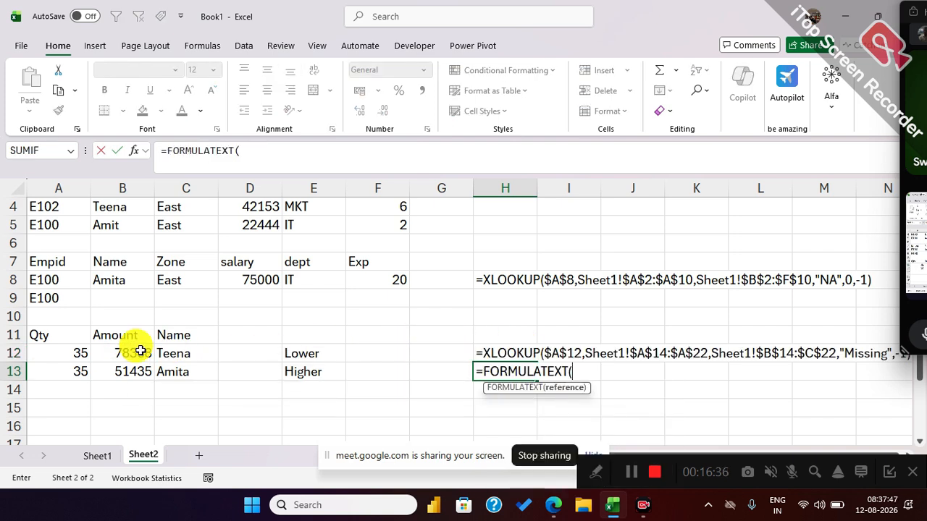
click(128, 369)
key(Return)
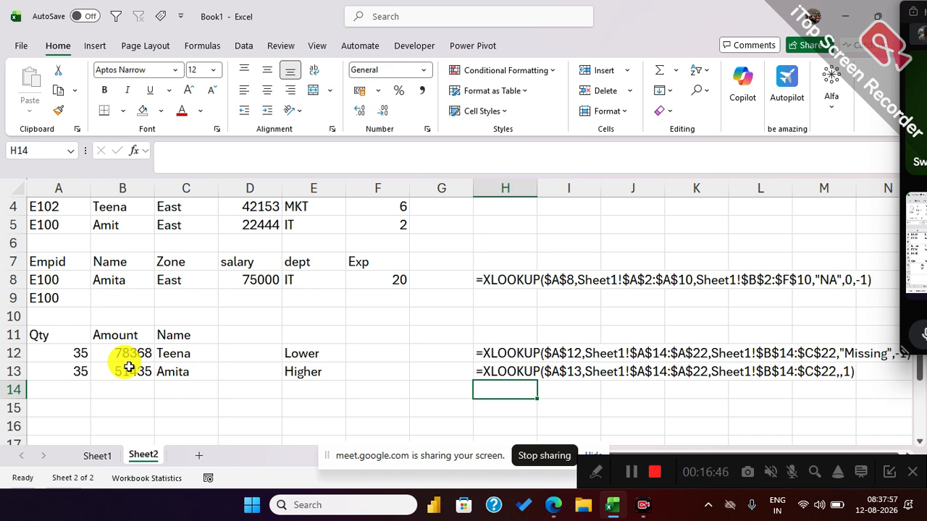
Copy the employee table A1:F10 on Sheet1 and paste the duplicate at A25 of the same sheet.
click(98, 455)
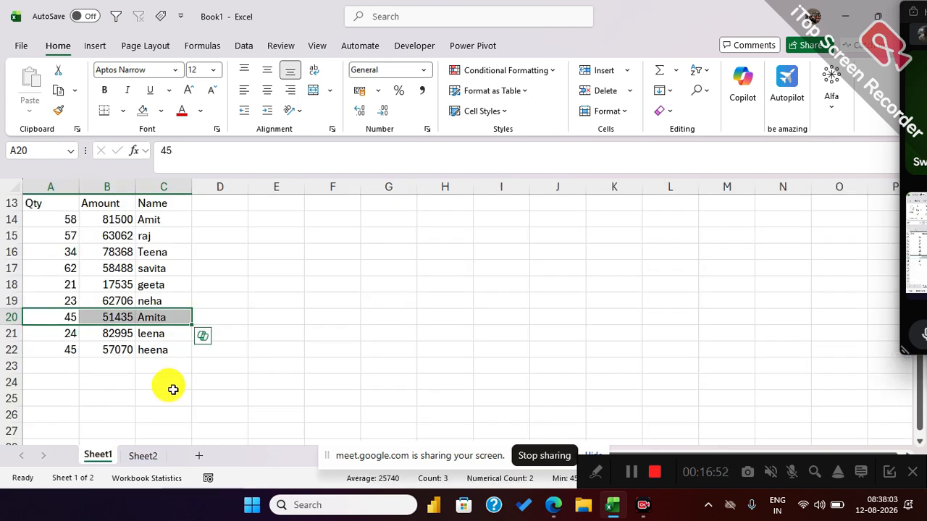
scroll(173, 389, up, 4)
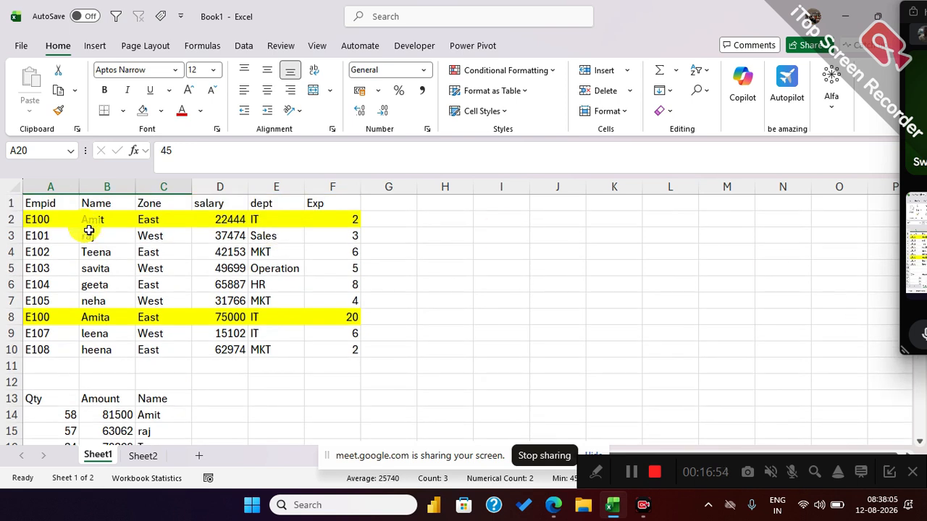
mouse_move(46, 203)
mouse_down()
mouse_move(65, 340)
mouse_move(331, 346)
mouse_up()
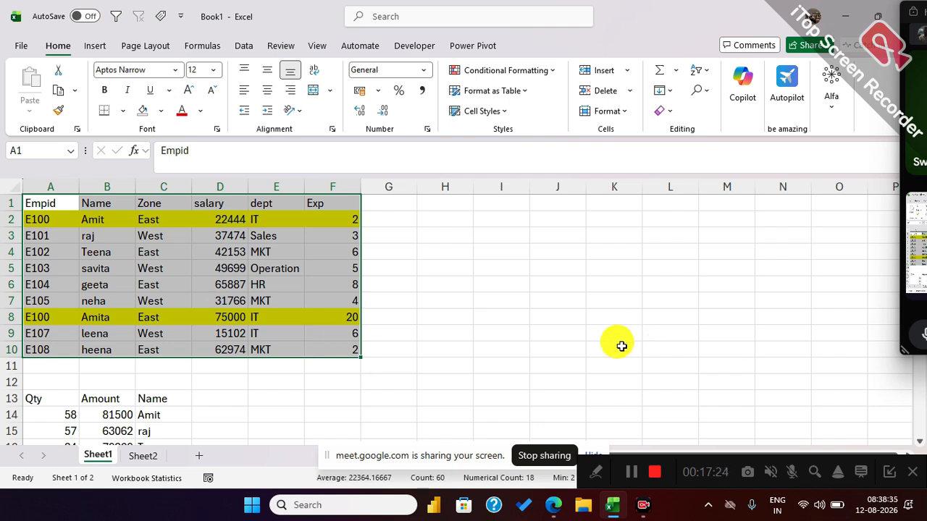
click(480, 265)
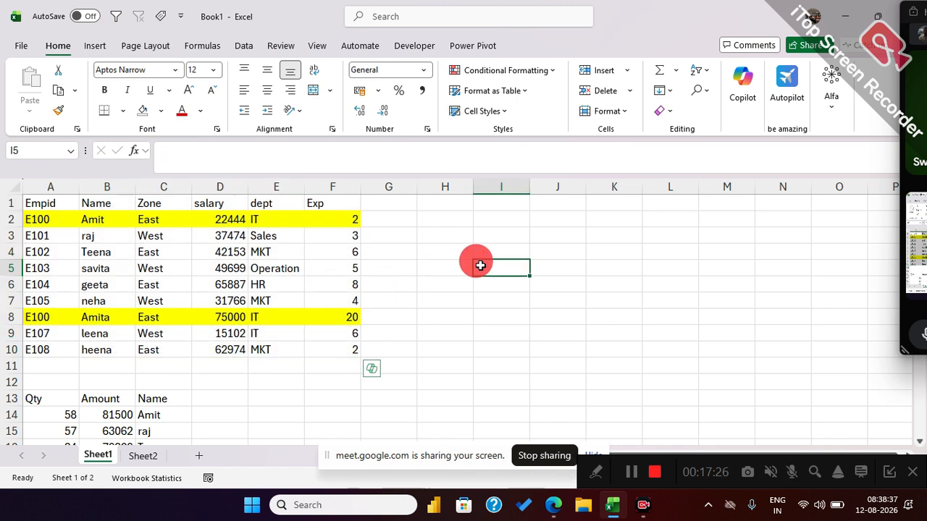
drag(33, 204, 334, 351)
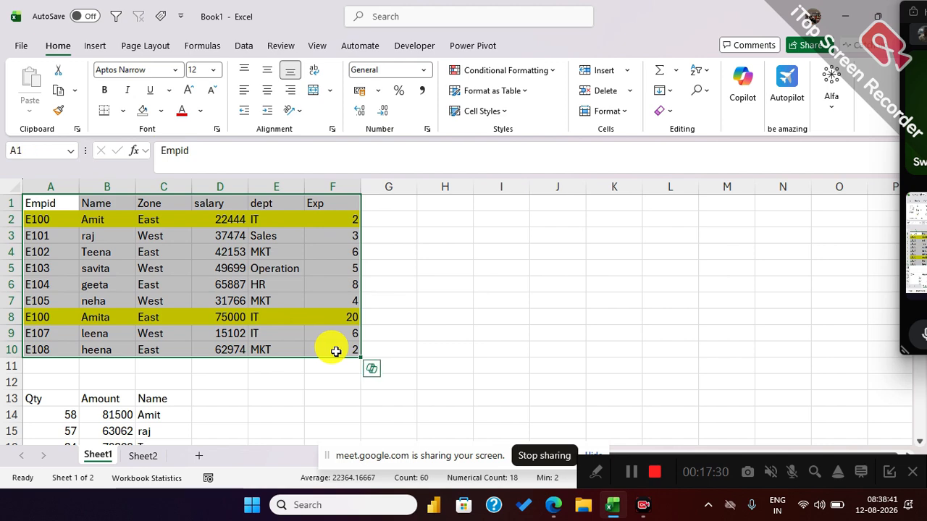
key(ctrl+c)
scroll(268, 321, down, 5)
click(40, 357)
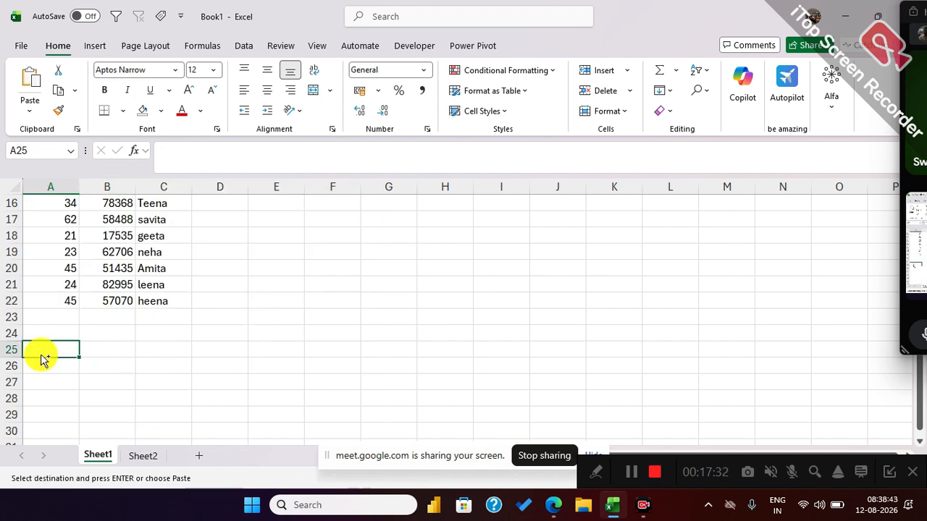
key(ctrl+v)
scroll(345, 325, down, 2)
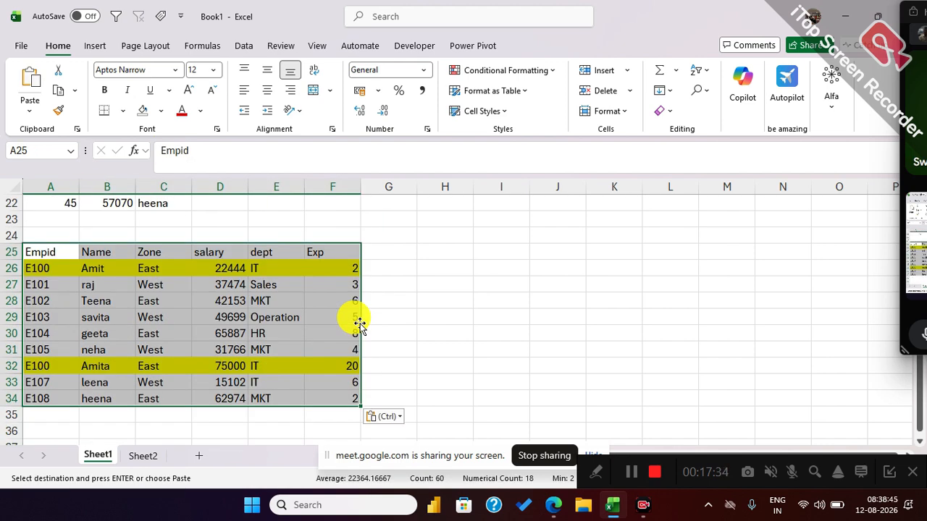
Replace the Zone header in C25 with PID and fill C26:C34 with the series P100 to P108.
click(155, 331)
click(160, 253)
text(PID)
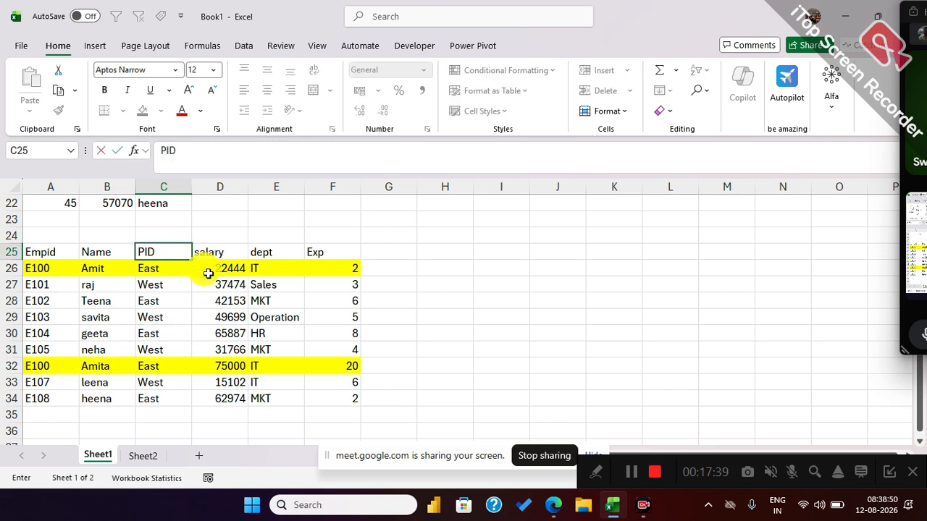
key(Return)
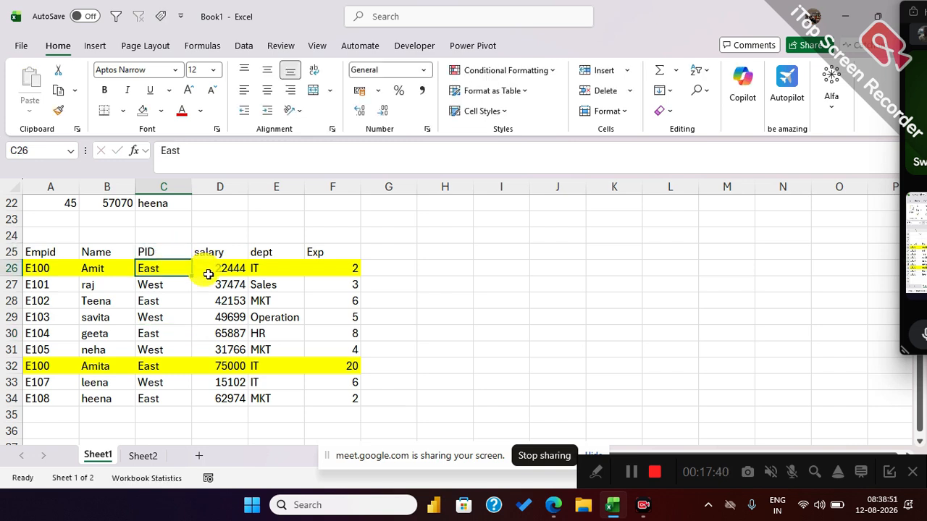
text(P100)
key(Return)
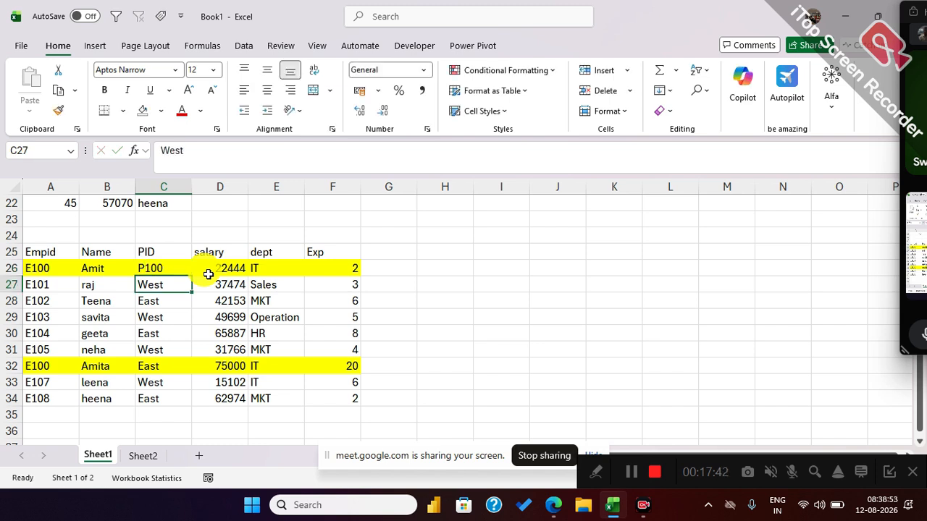
click(177, 268)
drag(192, 276, 196, 404)
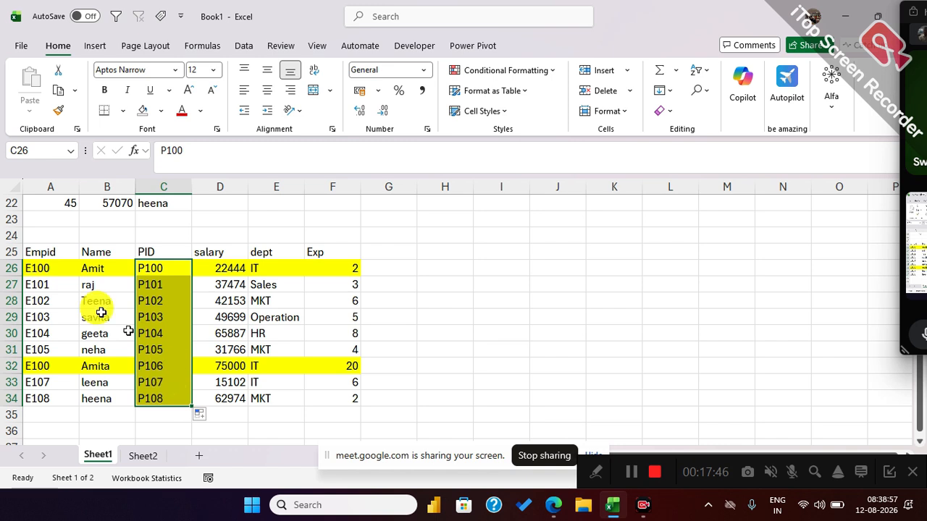
Clear the fill colour from A25:F34 and shade the PID column C25:C34 grey.
drag(49, 259, 349, 398)
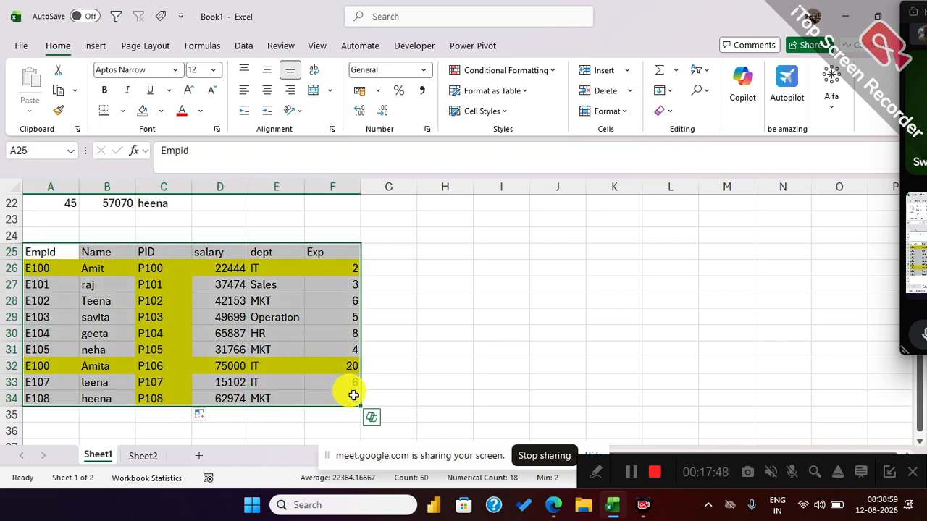
click(161, 110)
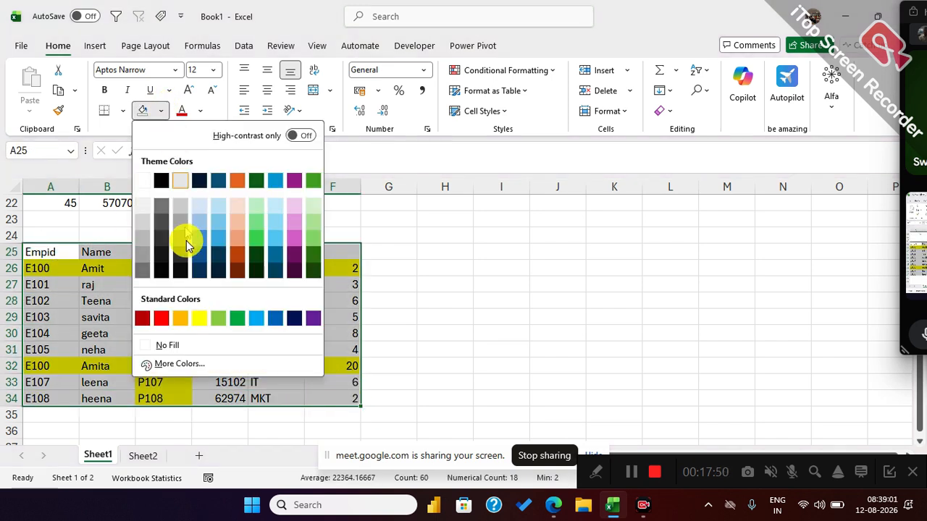
click(177, 347)
drag(146, 257, 158, 398)
click(161, 110)
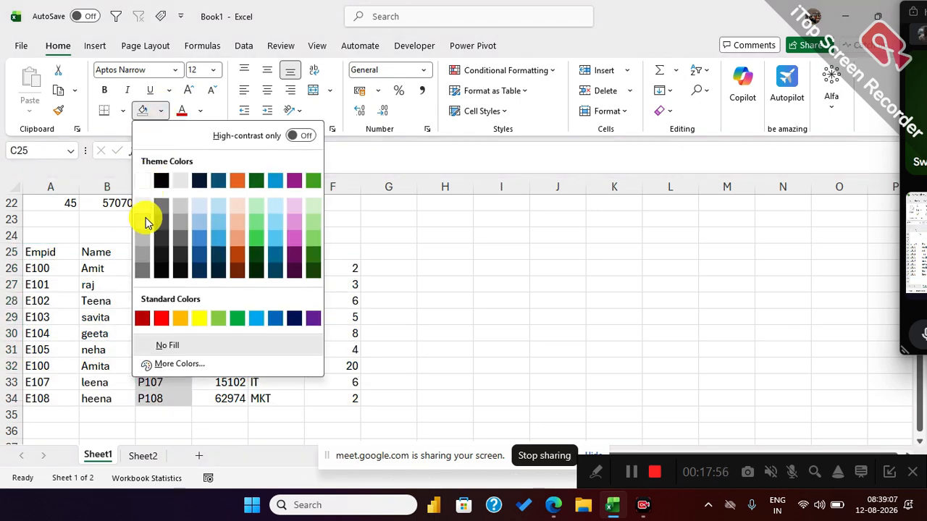
click(144, 235)
click(337, 300)
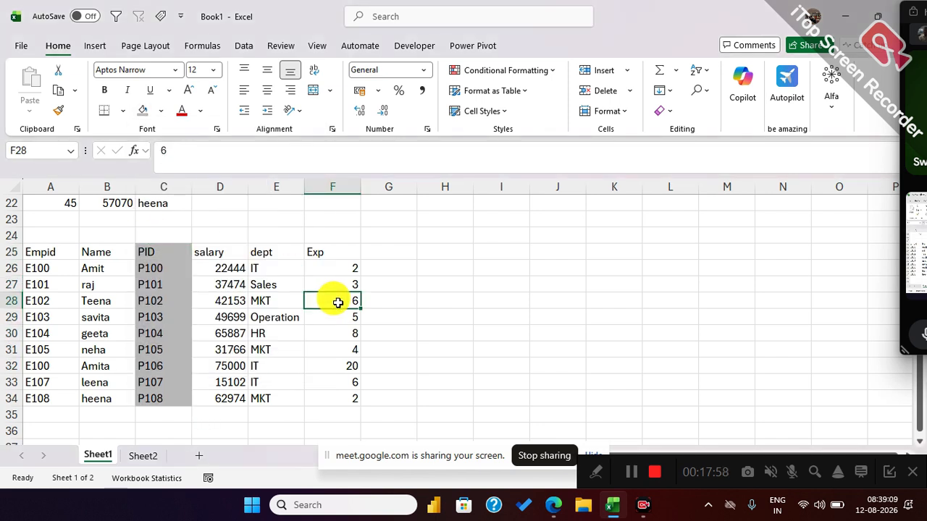
Examine the data on both sides of the PID column in the duplicated table.
click(175, 294)
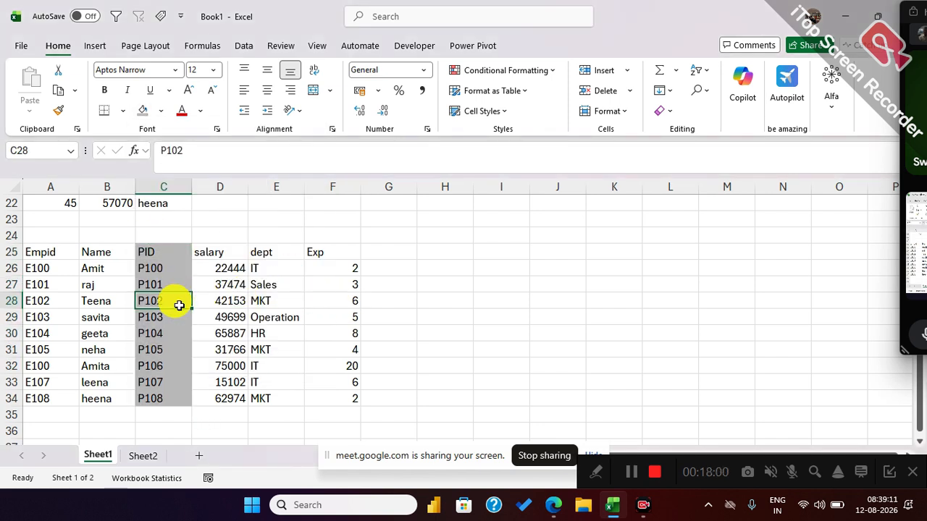
drag(174, 297, 315, 303)
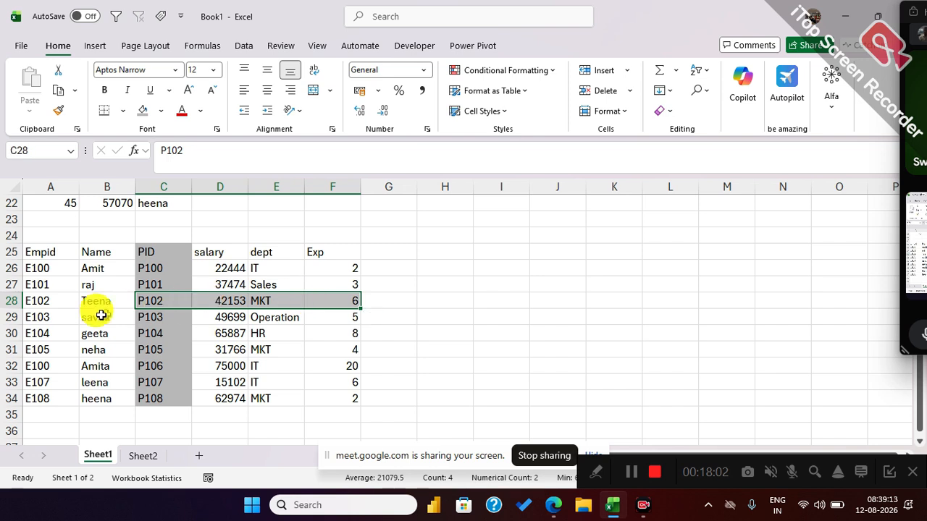
drag(159, 315, 4, 329)
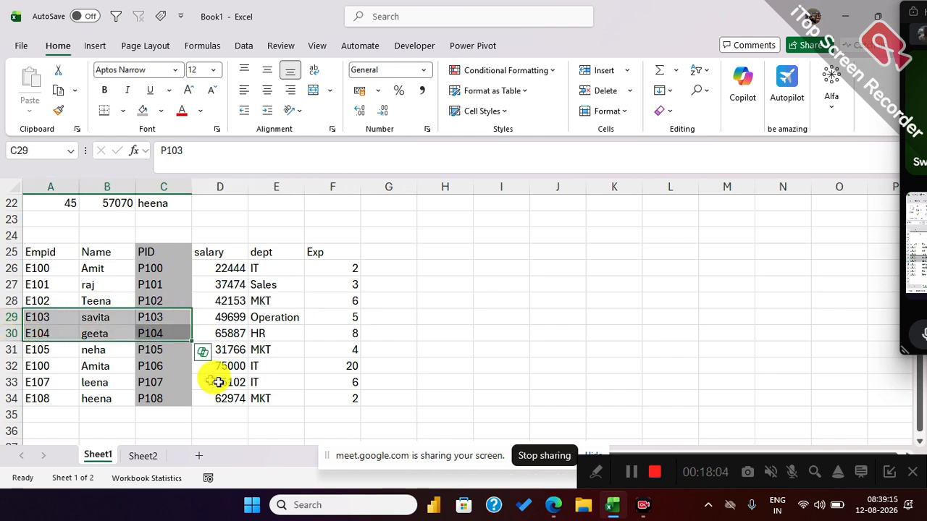
click(278, 376)
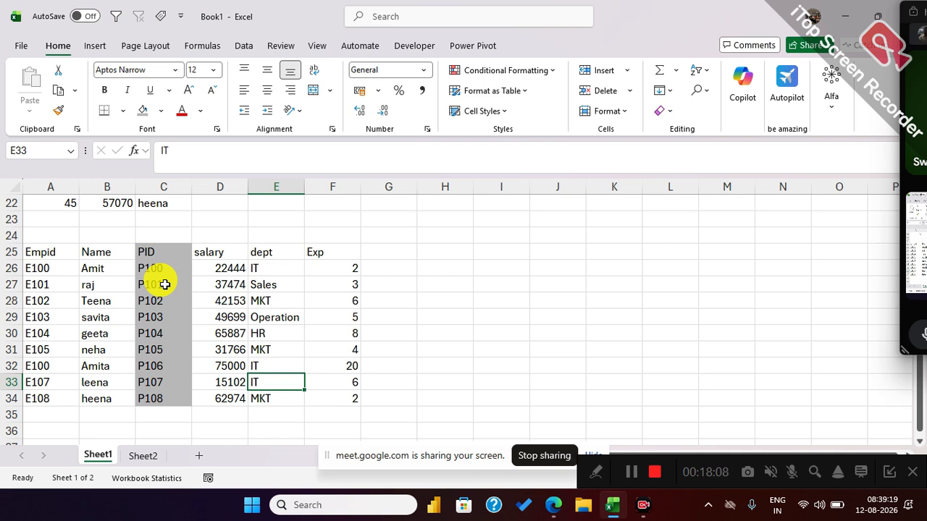
drag(165, 285, 356, 306)
click(158, 300)
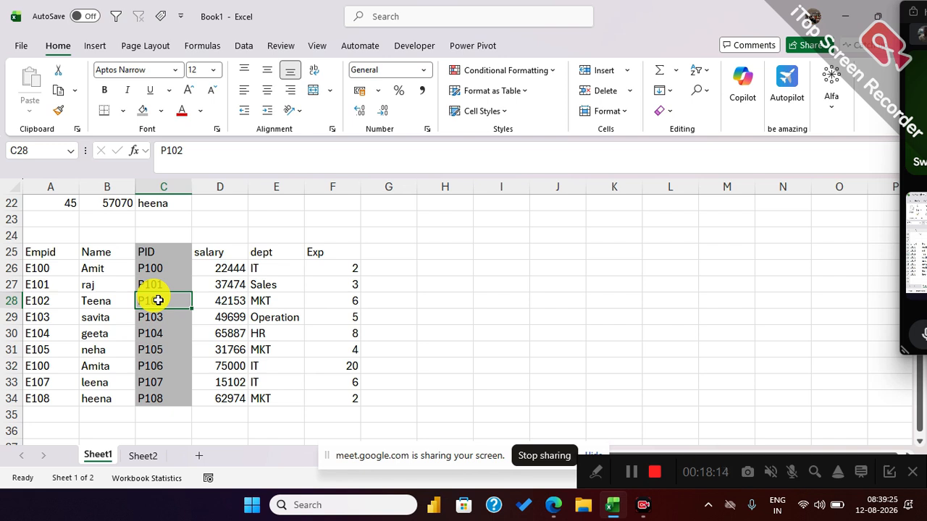
Copy the header row A25:F25 from Sheet1 and paste it at A16 on Sheet2.
drag(56, 250, 322, 252)
key(ctrl+c)
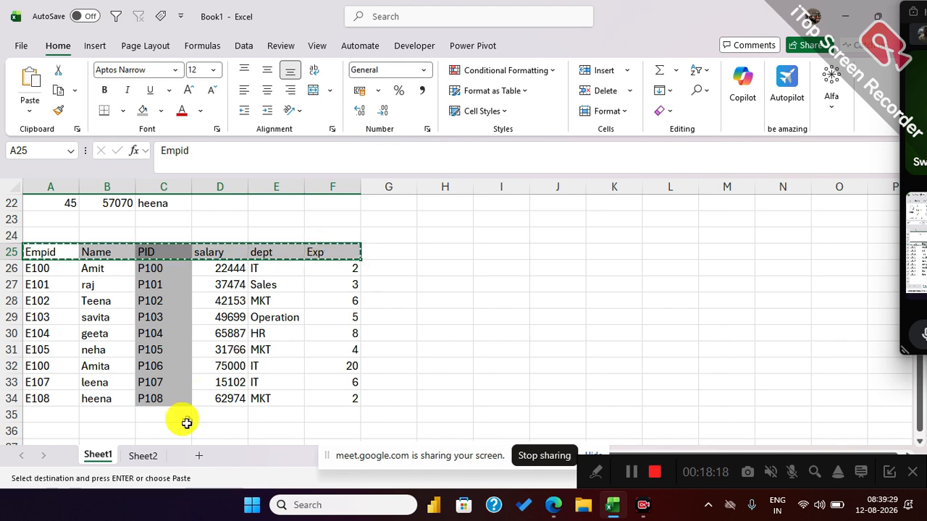
click(144, 455)
scroll(42, 323, down, 2)
click(42, 321)
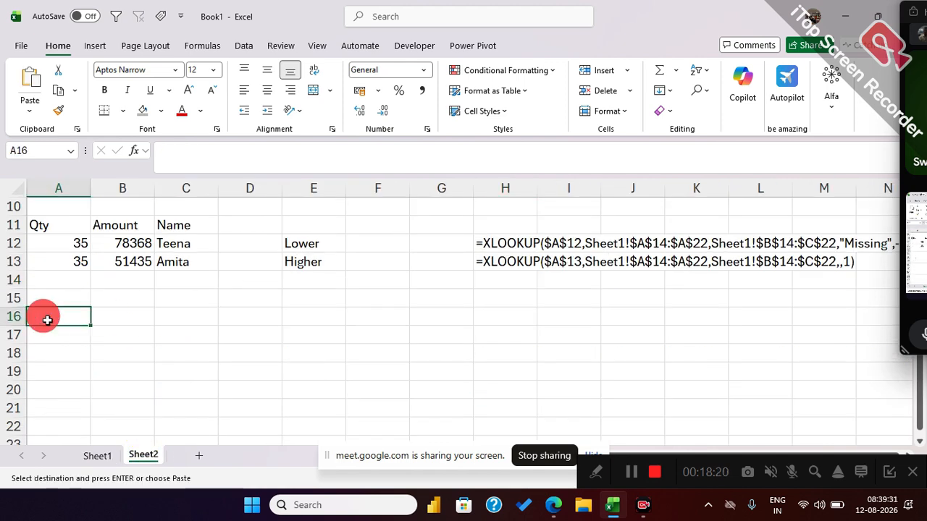
key(ctrl+v)
Enter P100 under the PID header in C17 of Sheet2, and check it against the PID table on Sheet1.
click(170, 340)
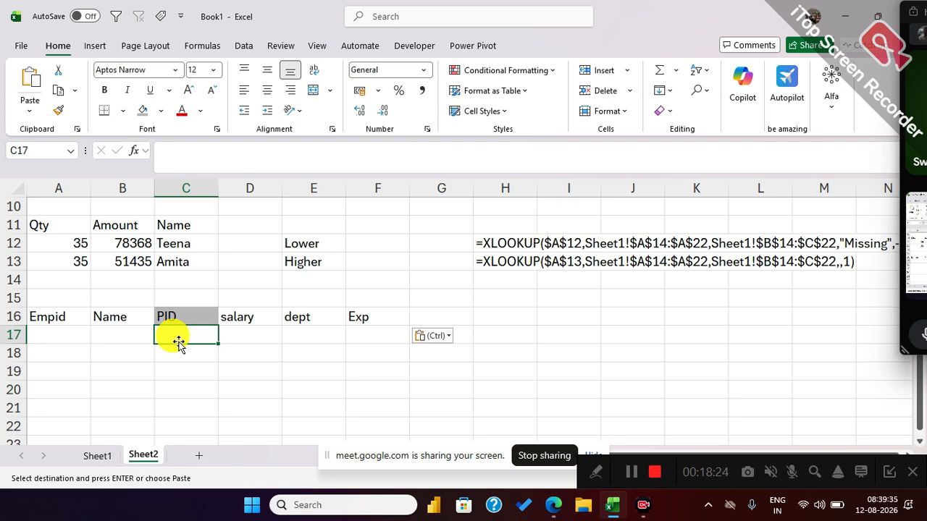
text(P)
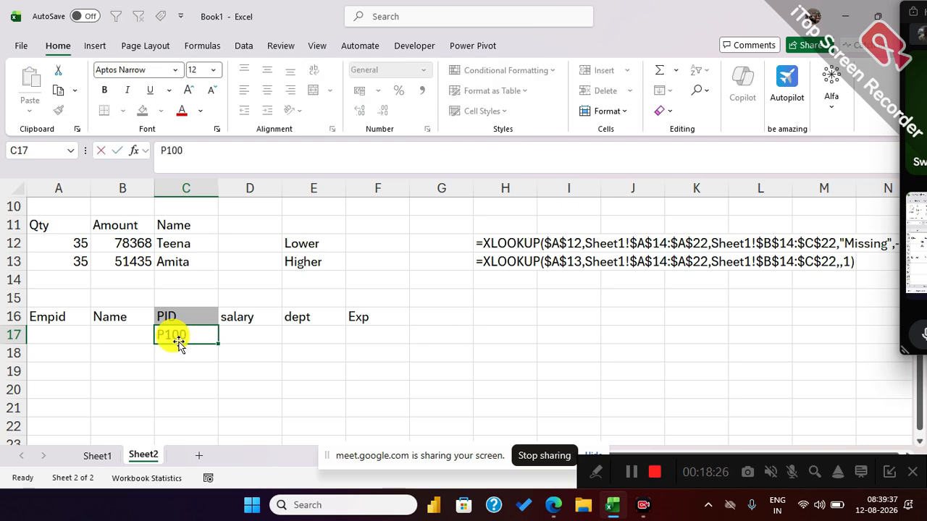
text(100)
key(Return)
click(97, 455)
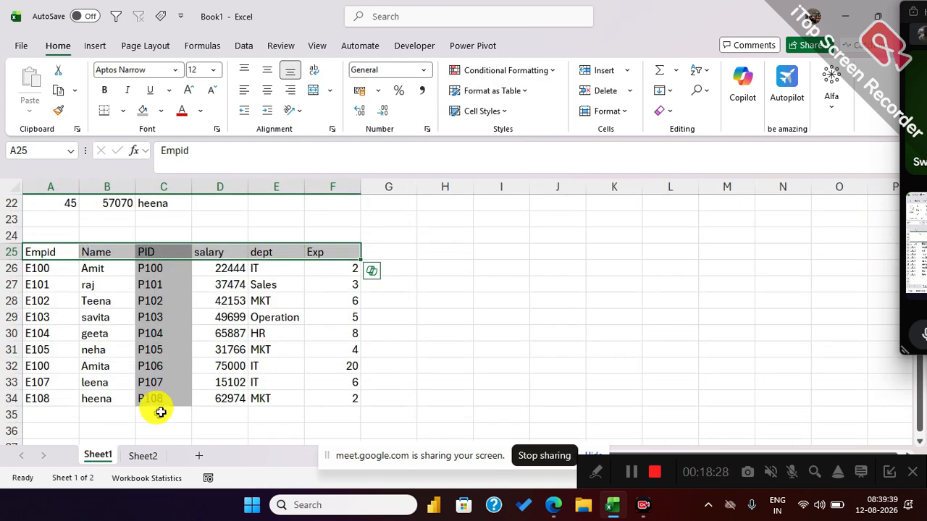
click(152, 454)
click(184, 333)
drag(238, 344, 241, 406)
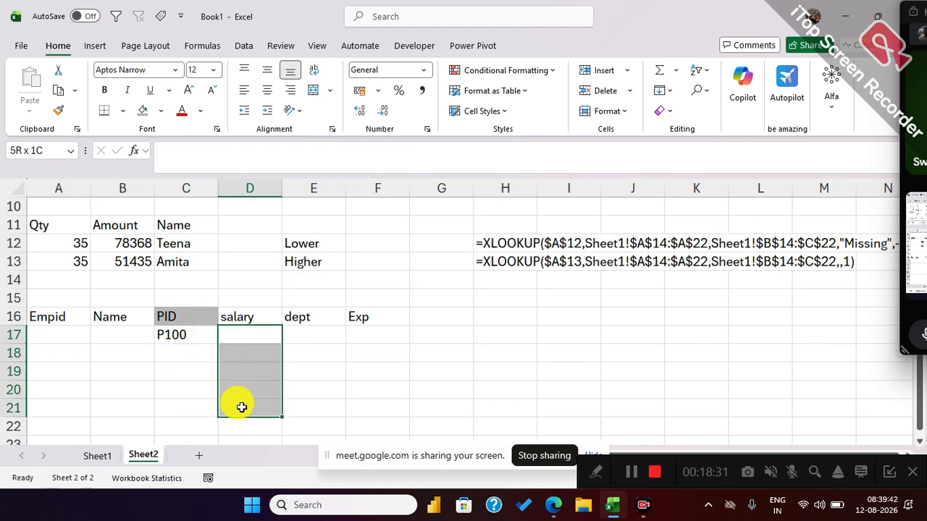
Start an XLOOKUP formula in D17 with lookup value $C$17 and lookup array Sheet1!$C$26:$C$34.
click(183, 335)
drag(244, 337, 341, 337)
click(244, 333)
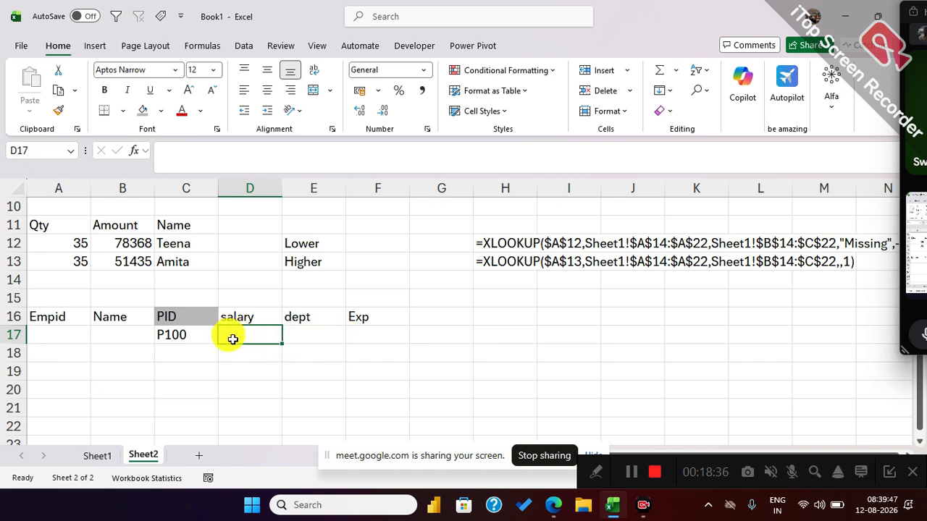
text(=xl)
key(Tab)
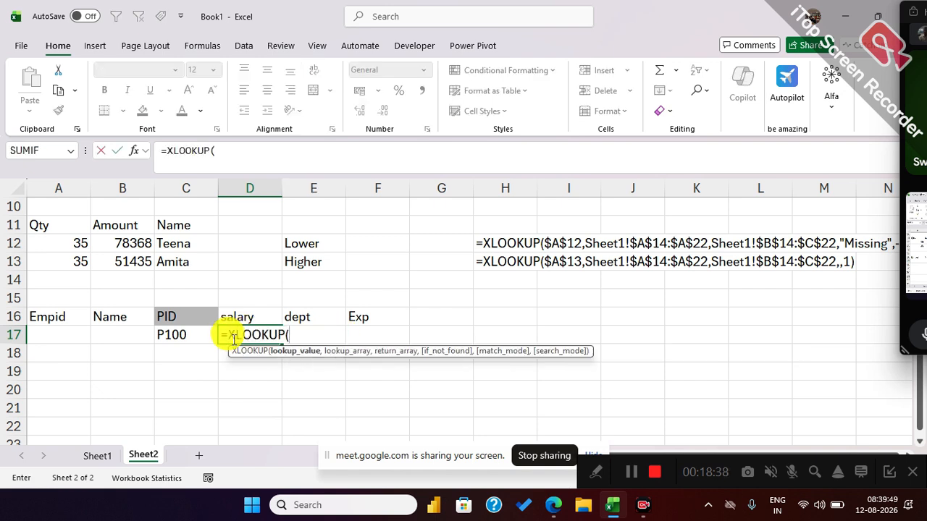
click(177, 335)
key(F4)
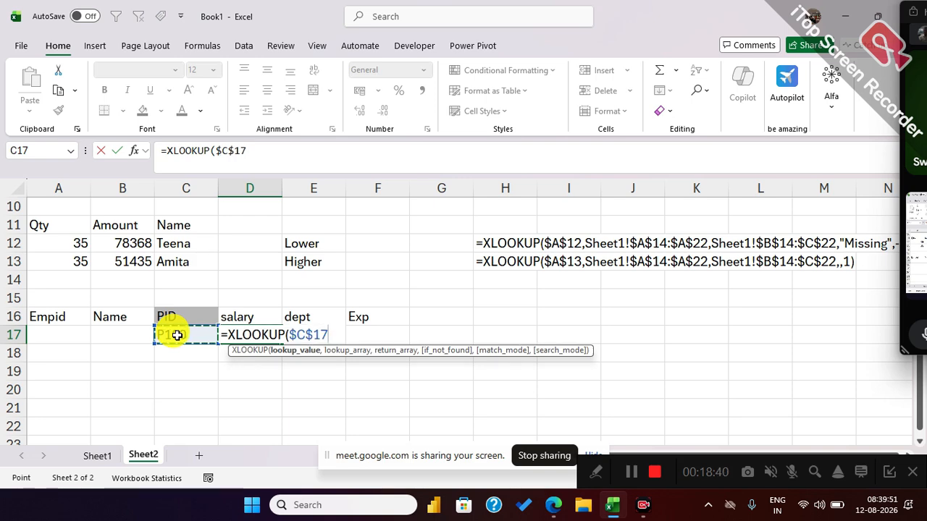
text(,)
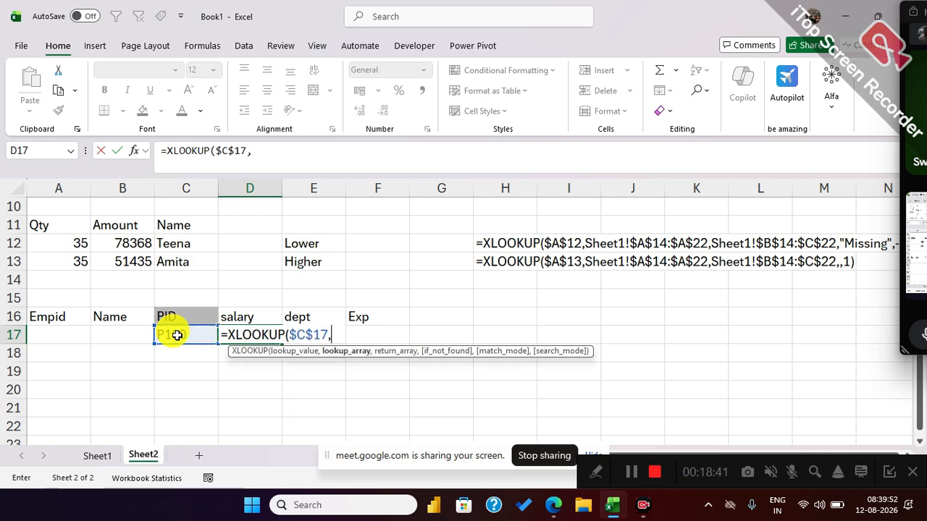
click(98, 456)
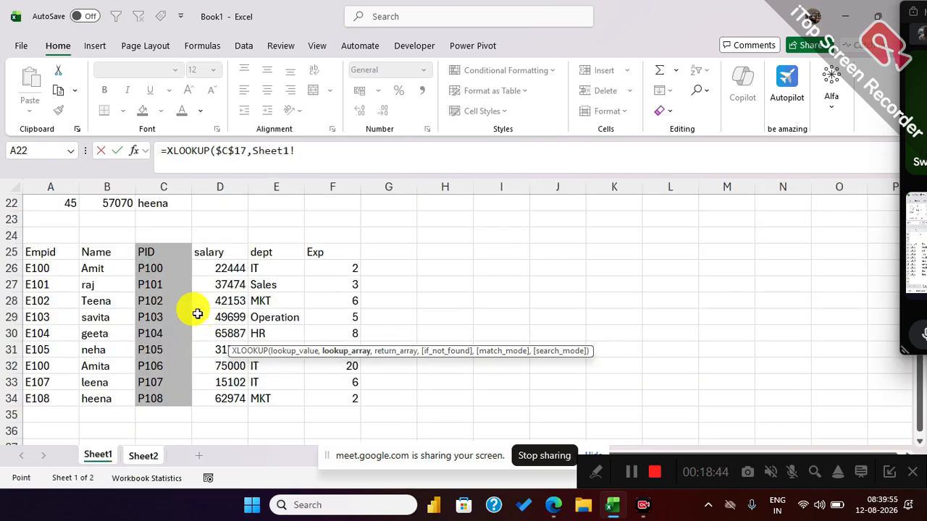
drag(152, 266, 171, 403)
key(F4)
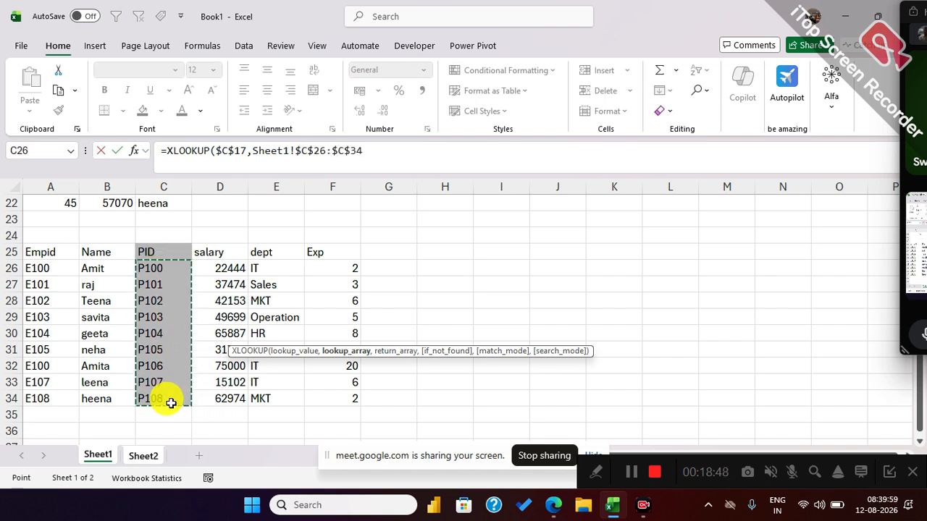
Complete the D17 formula with return array Sheet1!$D$26:$F$34, "NA" if not found and match mode 0.
text(,)
drag(205, 264, 333, 393)
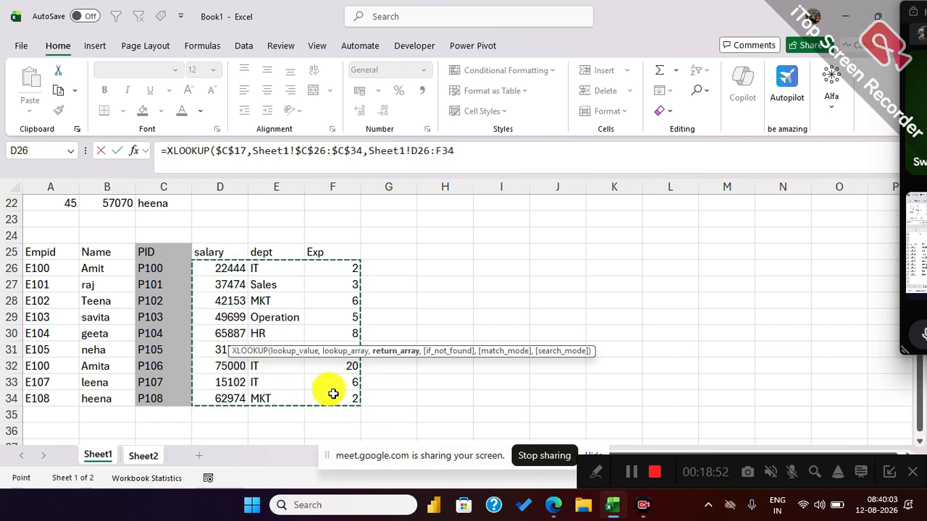
key(F4)
text(,)
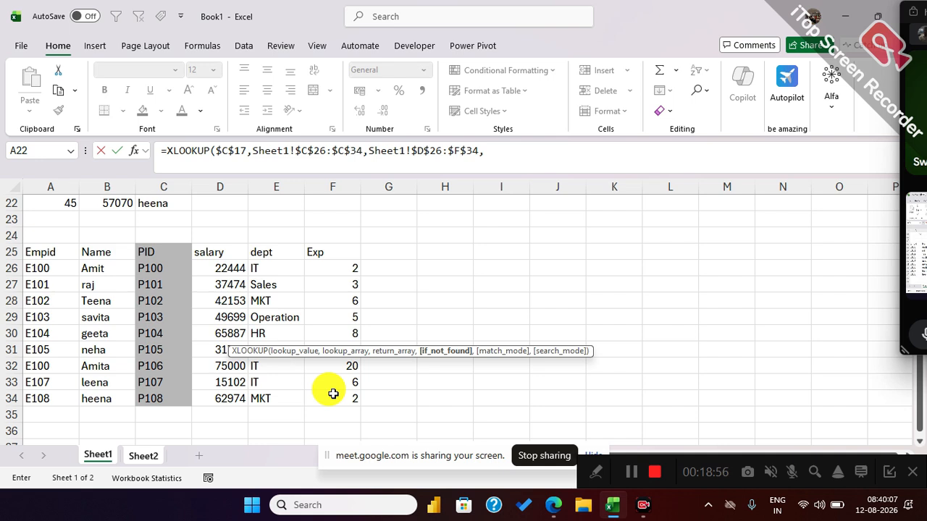
text("NA",)
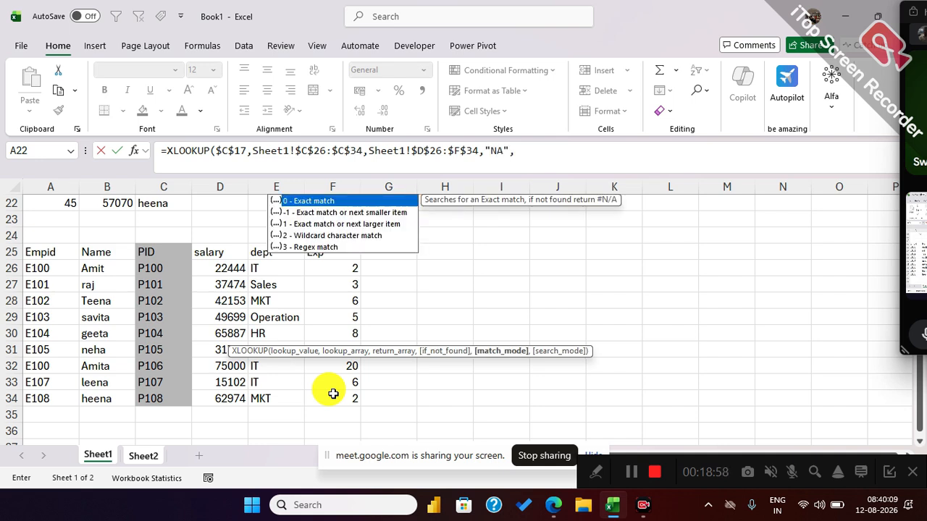
text(0)
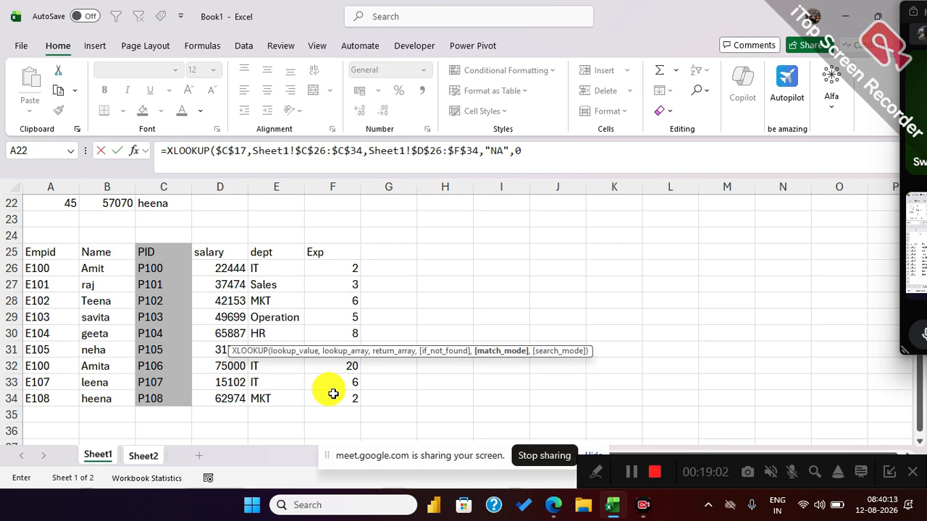
text())
key(Return)
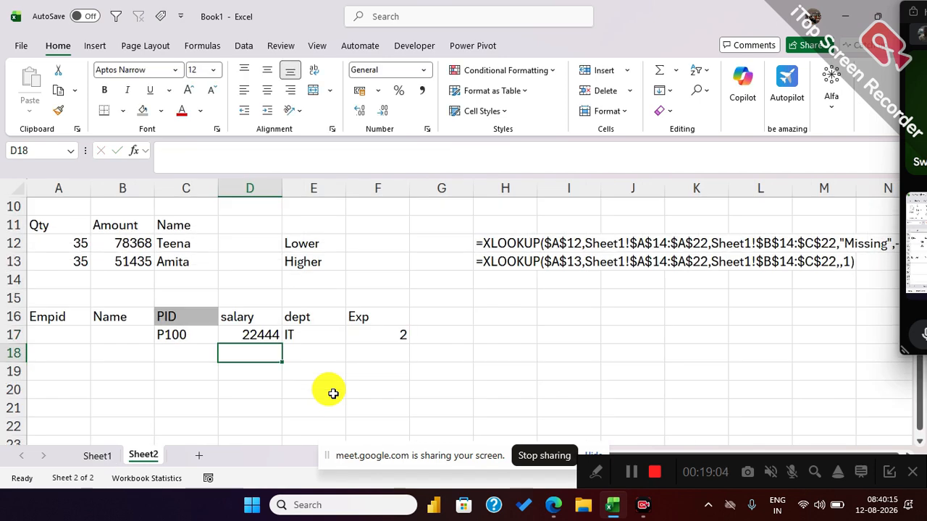
drag(258, 331, 394, 330)
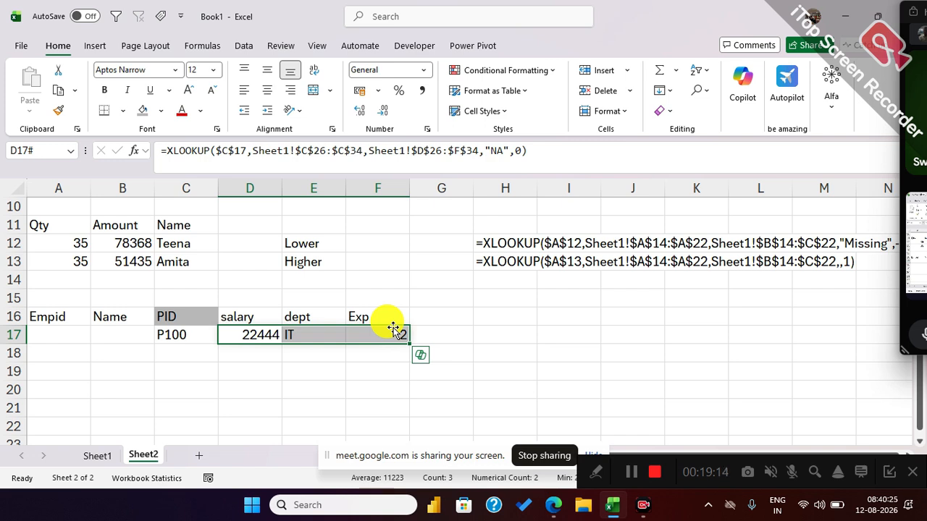
click(143, 333)
drag(143, 334, 77, 335)
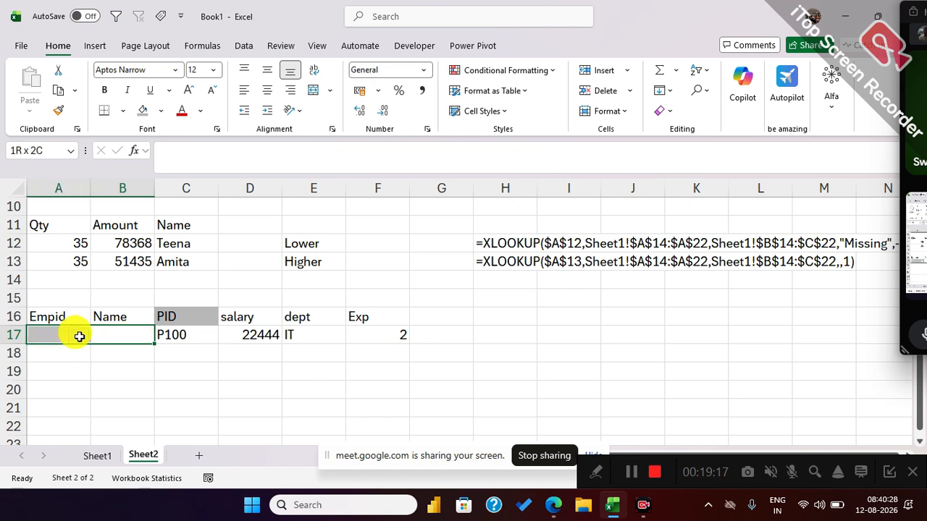
click(147, 335)
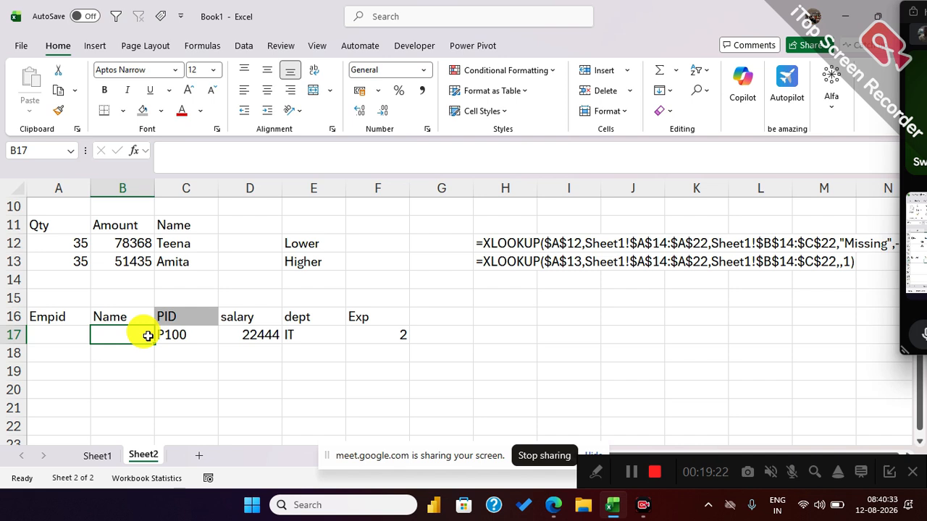
key(shift+Left)
text(=xl)
key(Tab)
click(196, 366)
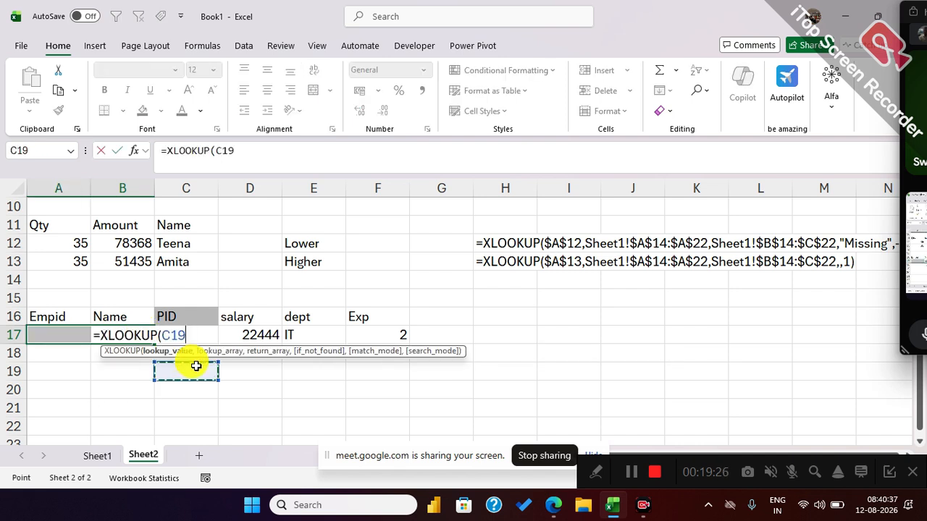
key(Escape)
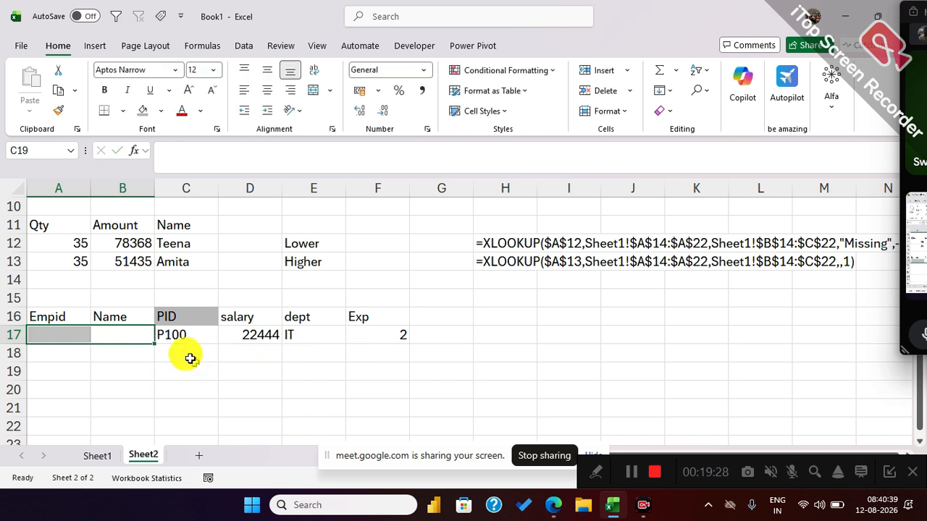
Start an XLOOKUP formula in B17 with lookup value $C$17 and lookup array Sheet1!$C$26:$C$34.
text(=xl)
key(Tab)
click(194, 368)
key(Up)
key(Up)
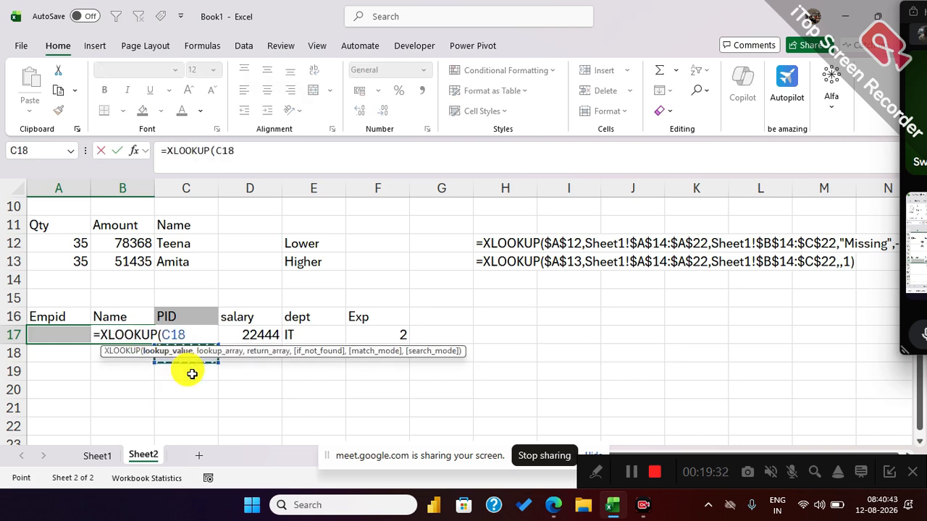
key(F4)
text(,)
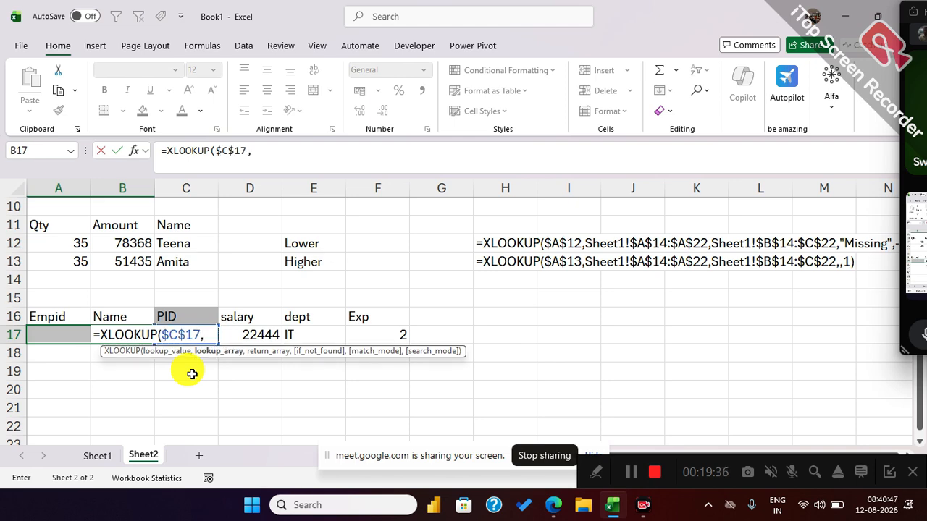
click(97, 454)
drag(166, 268, 181, 404)
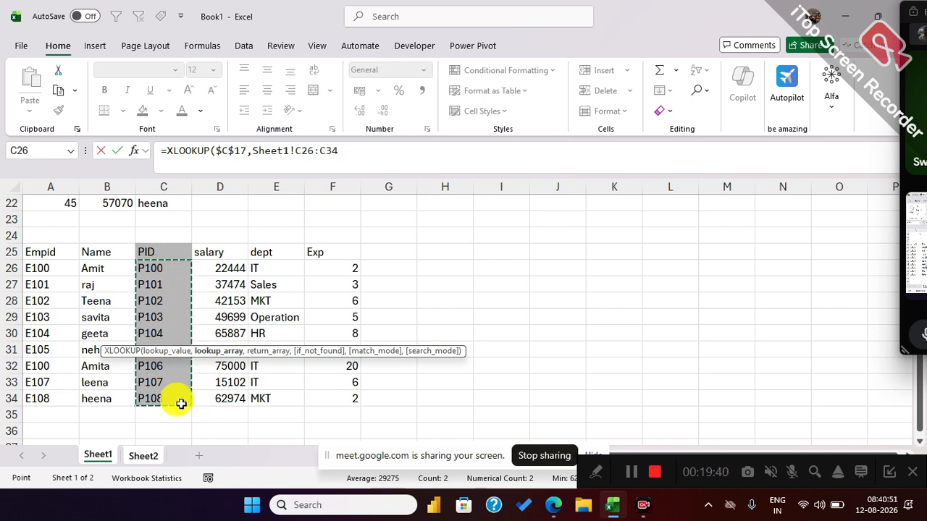
key(F4)
Complete the B17 formula with return array Sheet1!$A$26:$B$34, "na" if not found and match mode 0.
text(,)
drag(47, 268, 97, 393)
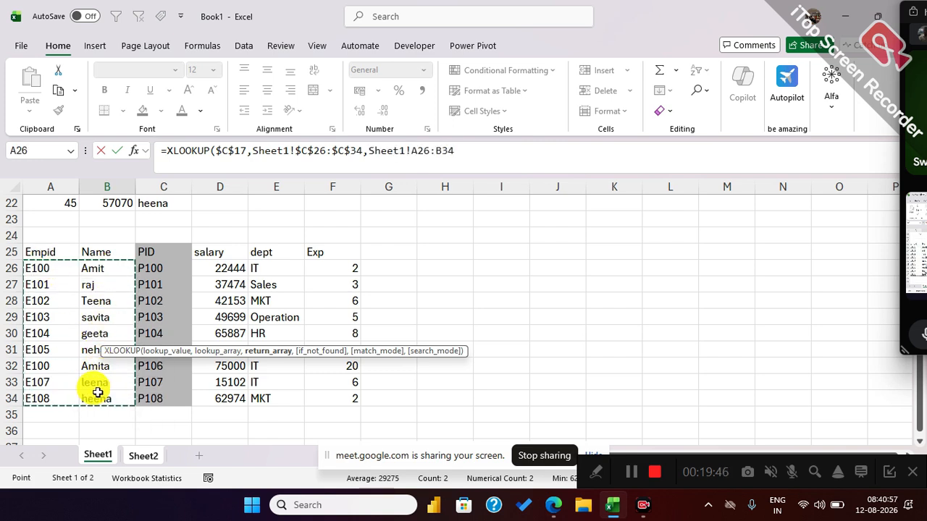
key(F4)
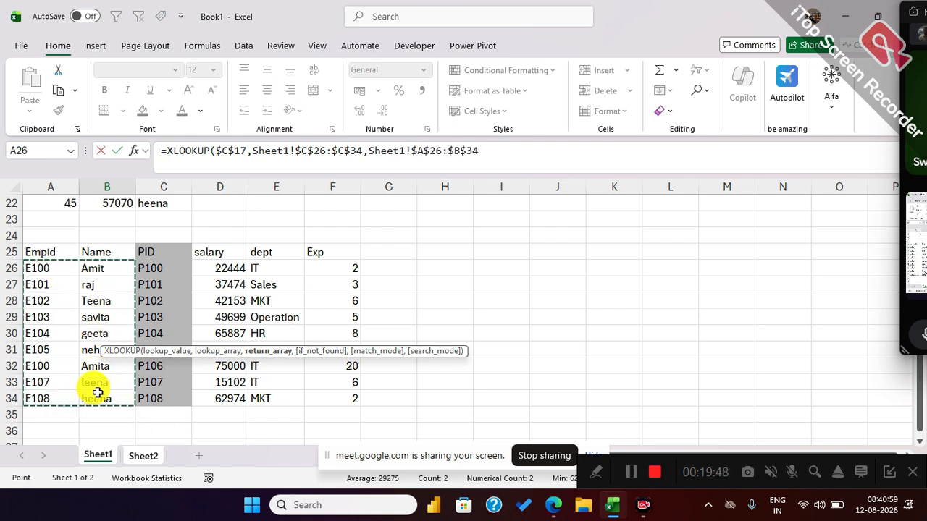
text(,"na)
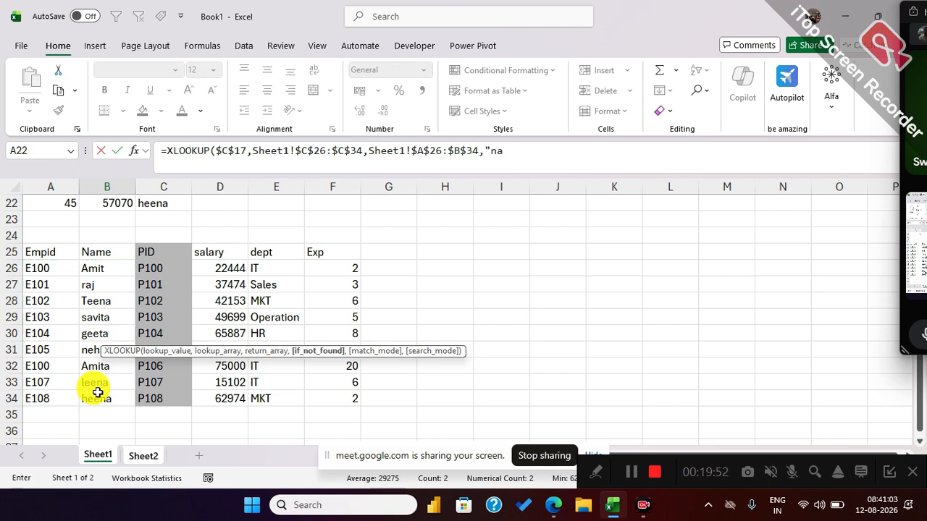
text(",0)
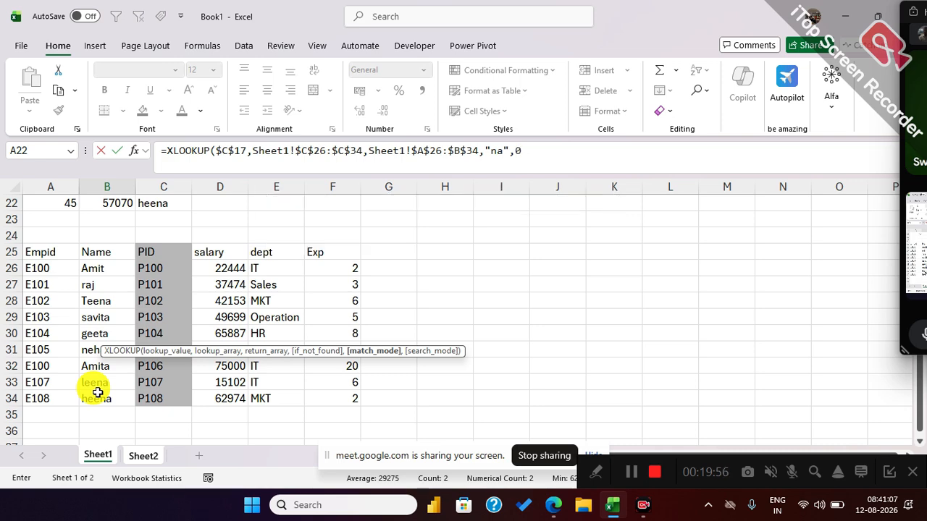
key(Return)
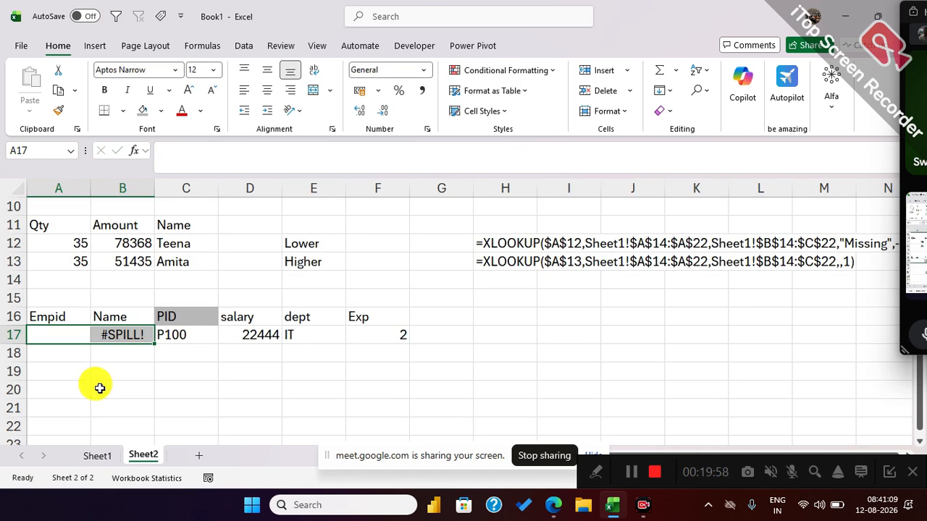
Examine the B17 formula and its spill direction, and compare it with the Empid and Name columns A26:B34 on Sheet1.
click(137, 366)
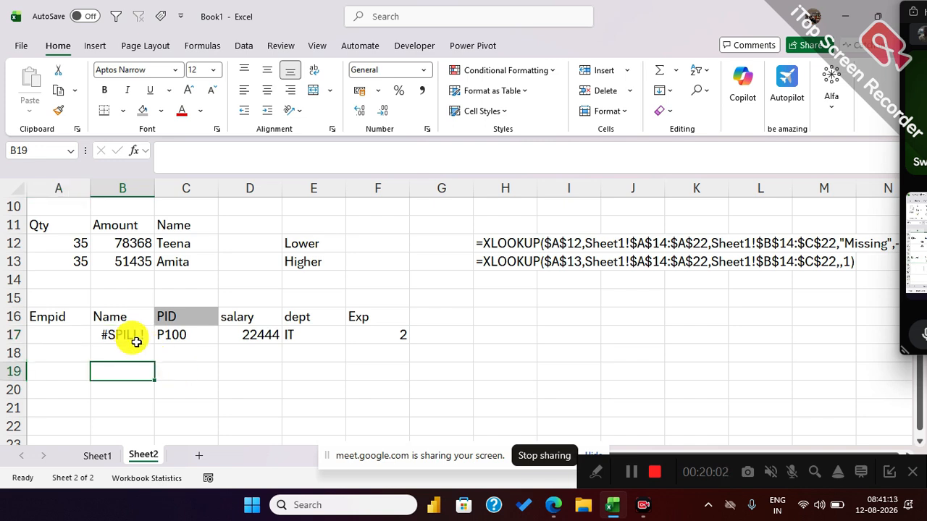
scroll(148, 352, down, 3)
scroll(150, 351, up, 3)
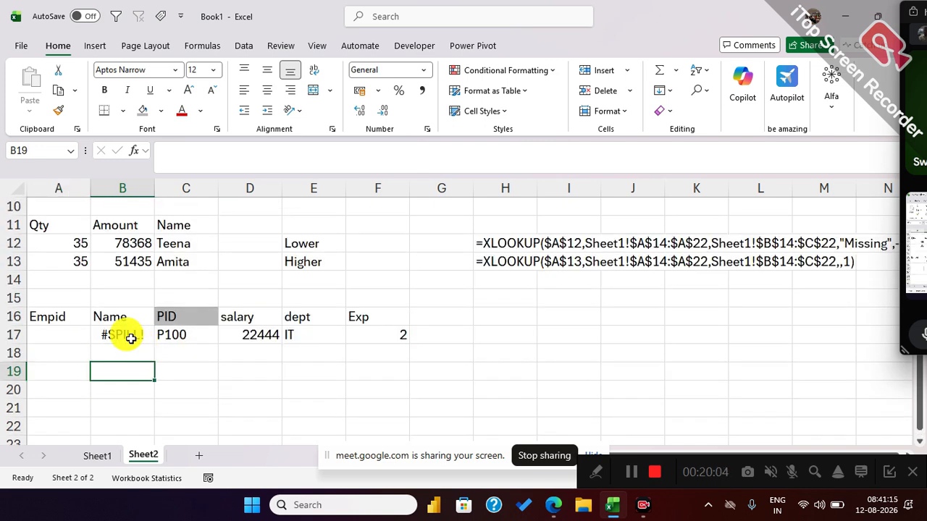
click(129, 335)
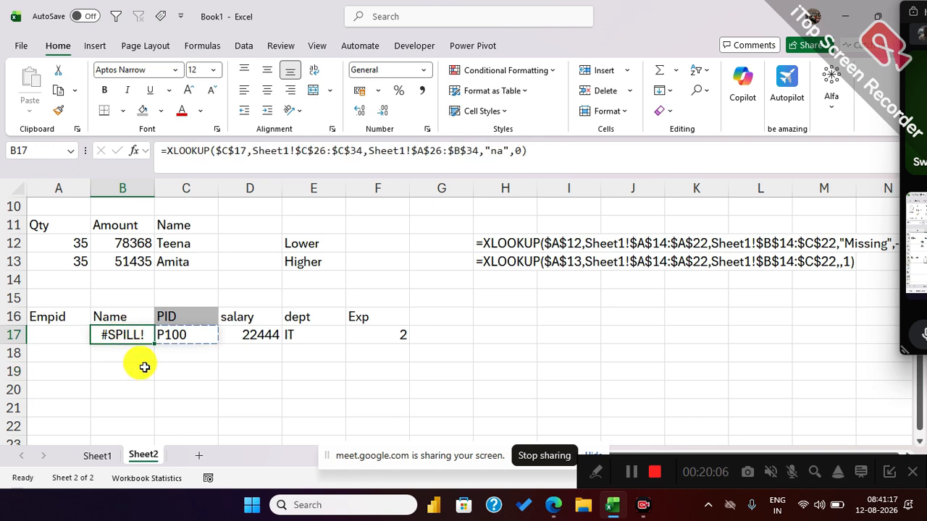
drag(120, 357, 247, 360)
drag(248, 360, 245, 359)
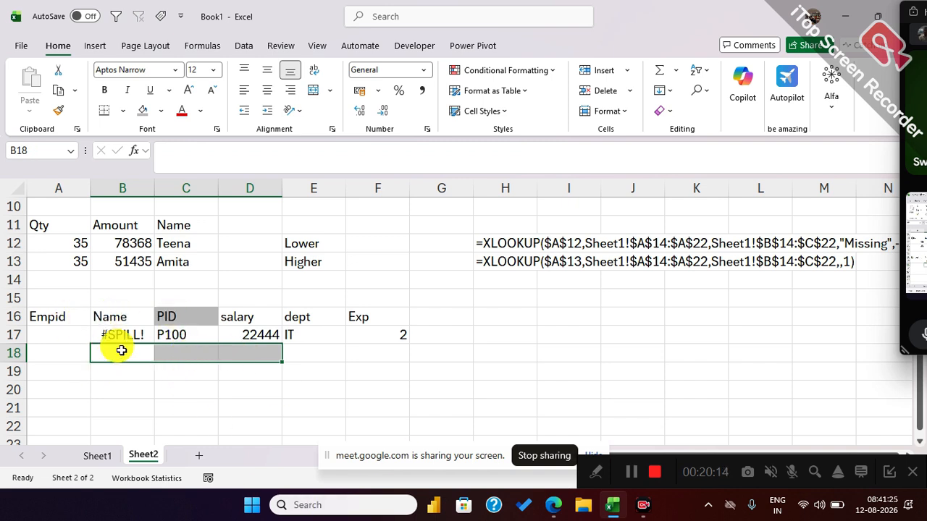
click(130, 331)
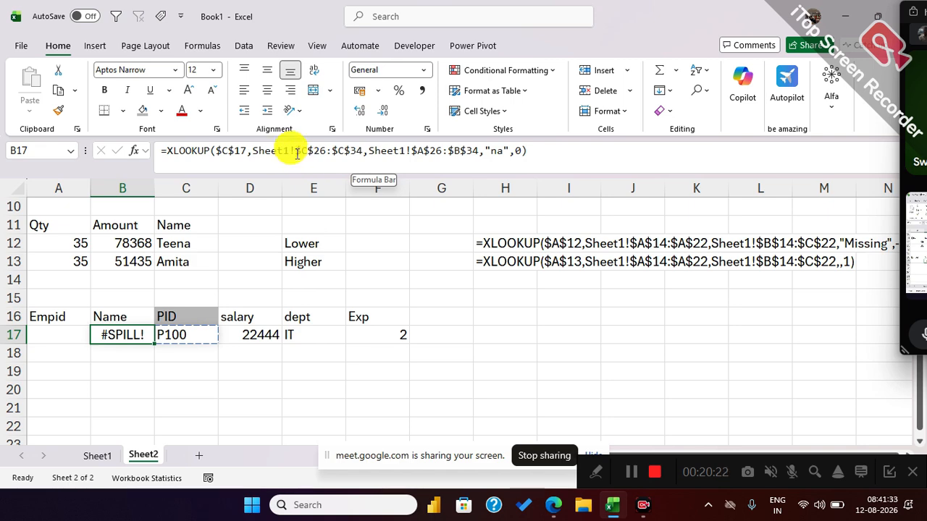
click(96, 454)
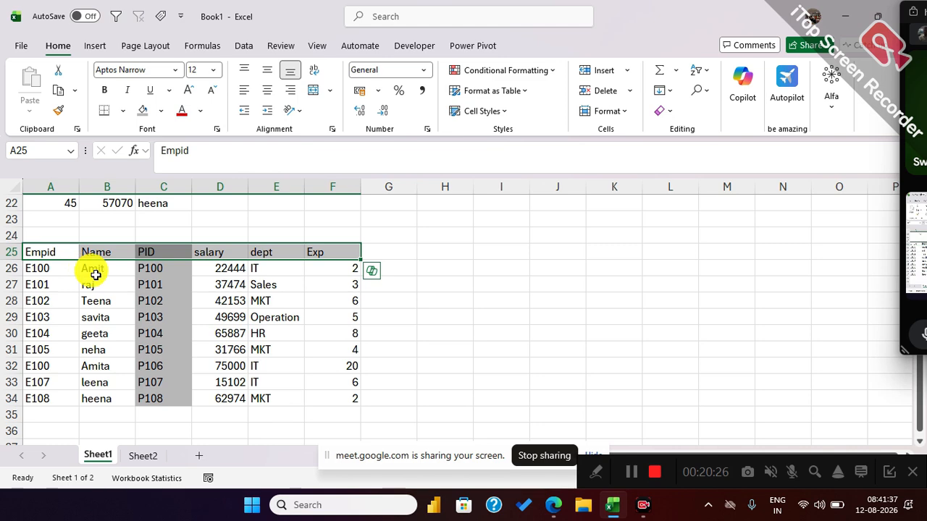
click(49, 270)
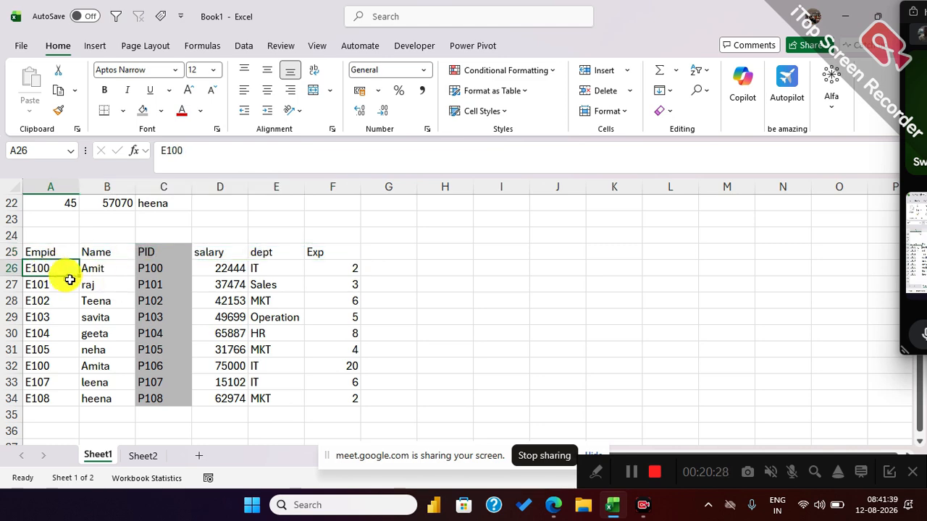
drag(62, 265, 79, 399)
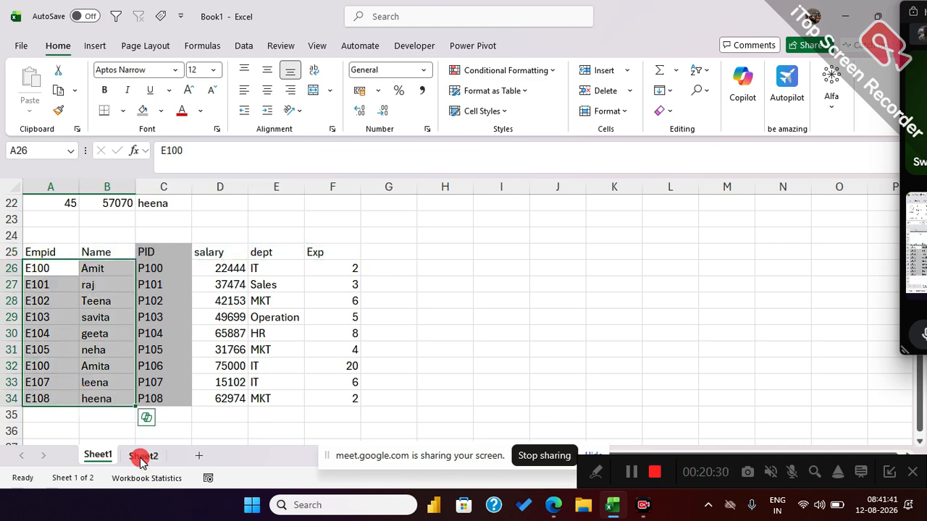
Delete the XLOOKUP formula from cell B17 on Sheet2.
click(143, 458)
click(160, 366)
click(140, 334)
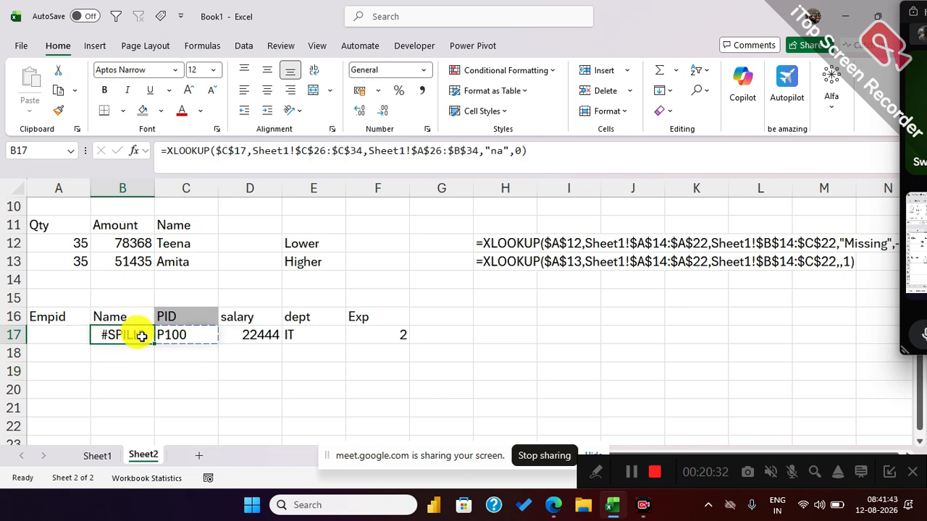
key(Delete)
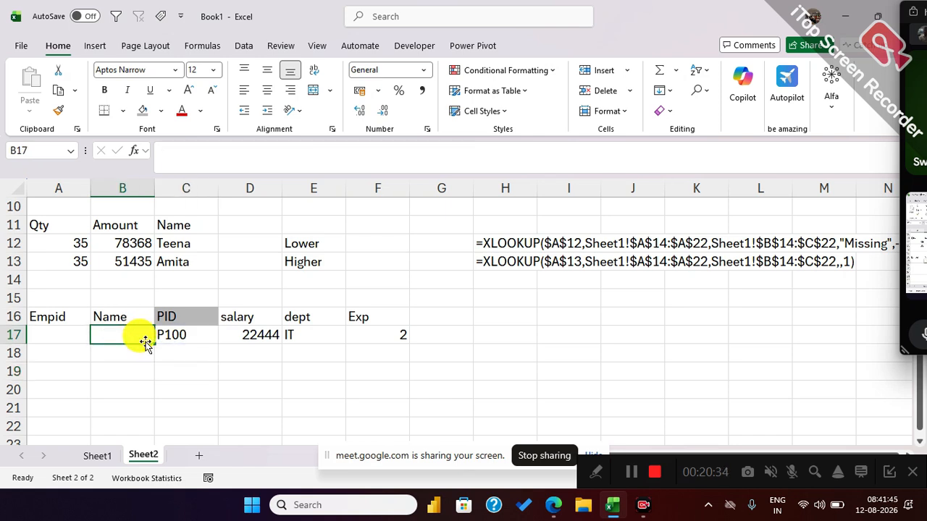
Start a new XLOOKUP formula in B17 with lookup value C17 and lookup array Sheet1!C26:C34.
text(=xl)
key(Tab)
click(182, 373)
key(Up)
key(Up)
text(,)
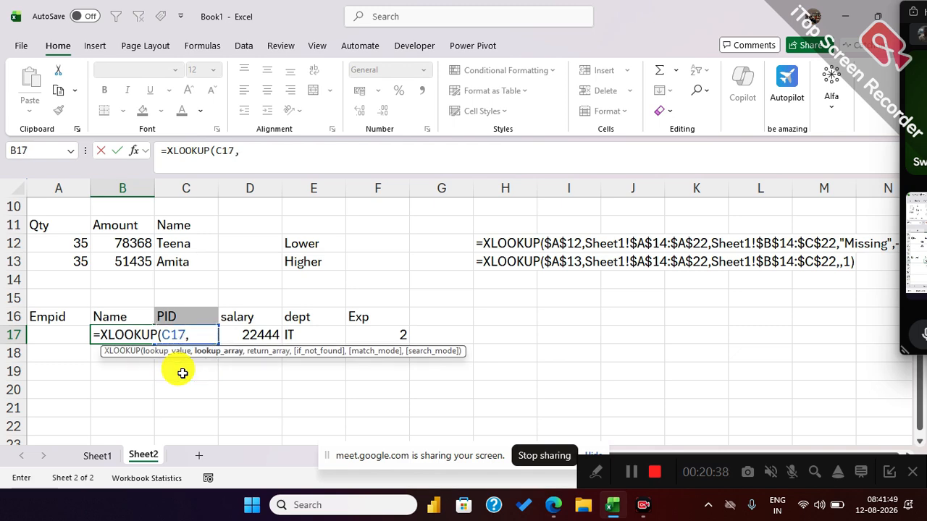
click(97, 455)
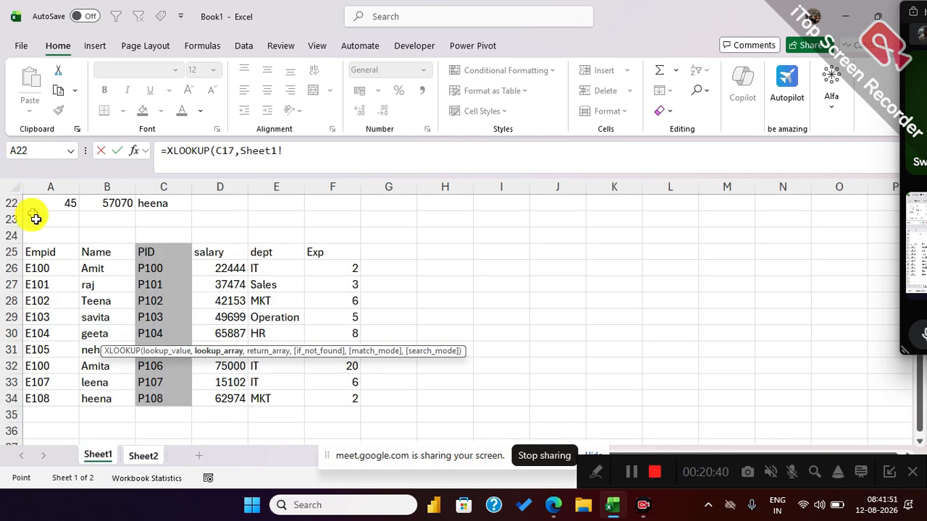
drag(186, 266, 173, 395)
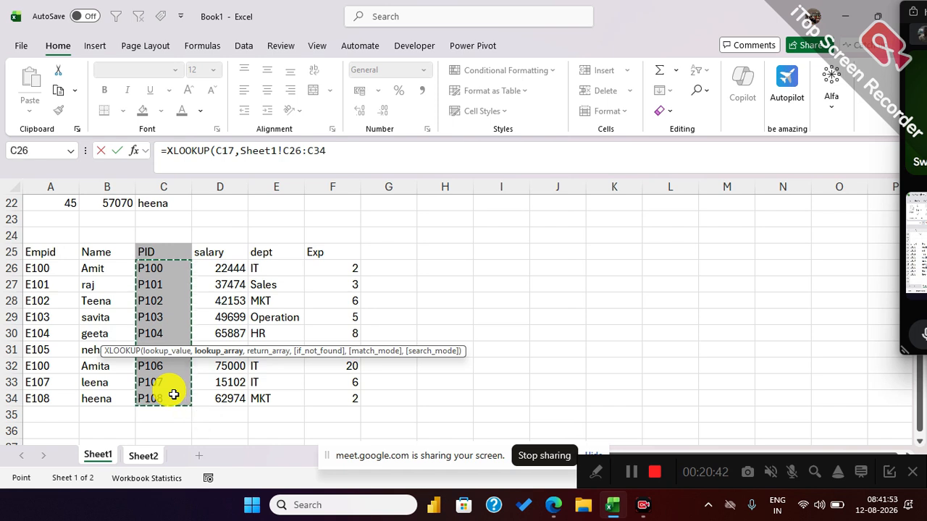
Complete the B17 formula with return array Sheet1!B26:B34, an empty if-not-found argument and match mode 0.
text(,)
drag(97, 269, 95, 398)
text(,Sheet1!B26:B34)
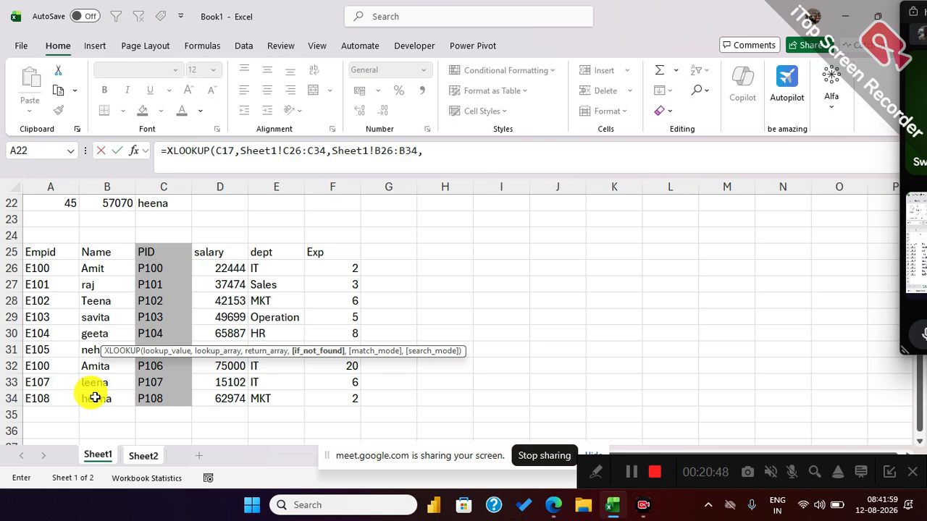
text(,0)
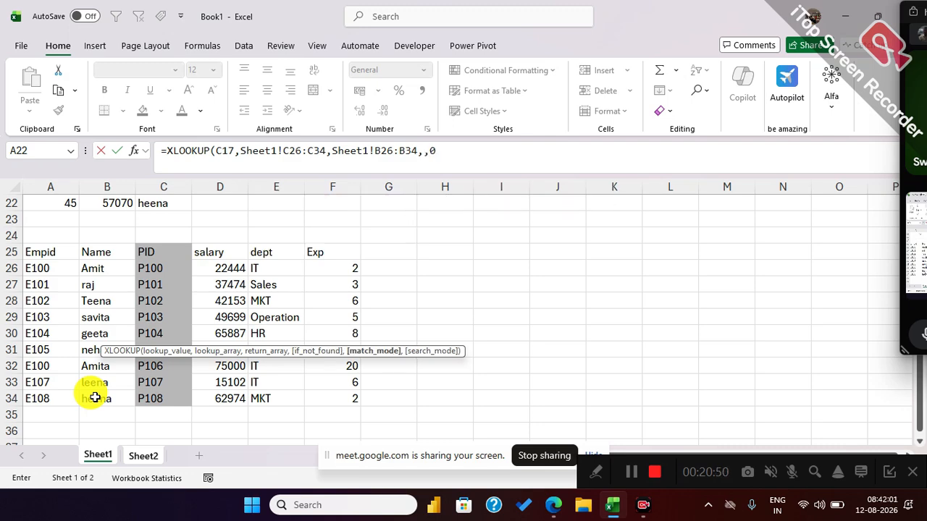
key(Return)
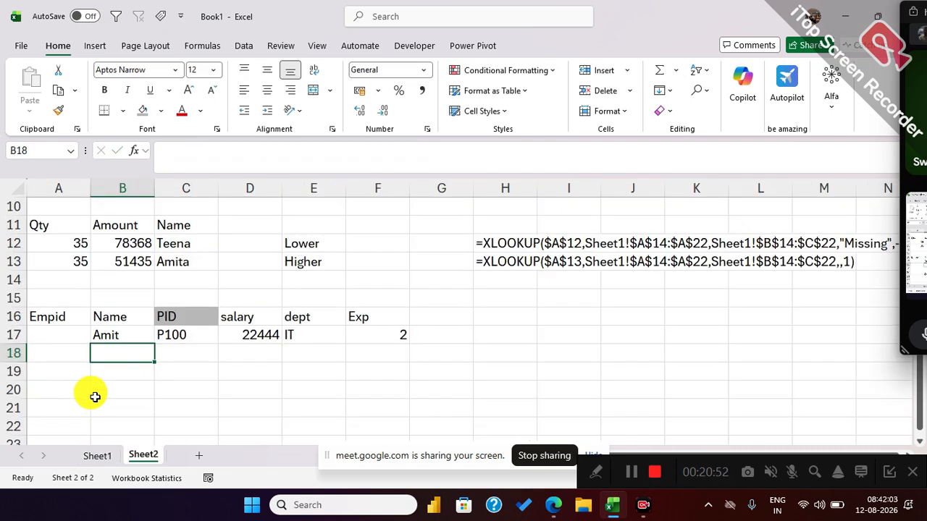
Fill the B17 formula leftward into A17 to return the Empid.
click(70, 333)
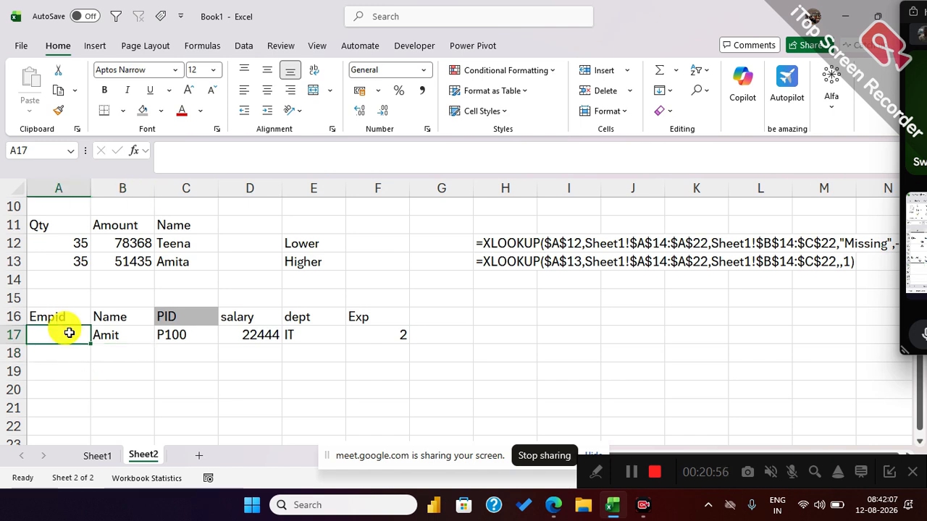
click(116, 332)
drag(154, 343, 37, 335)
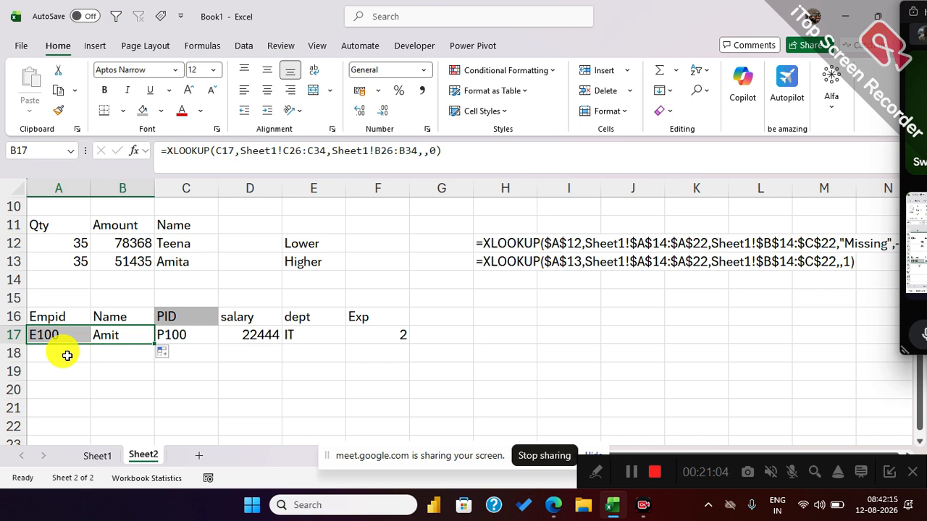
Change the PID in C17 to P101 and check the columns on both sides of it.
click(182, 339)
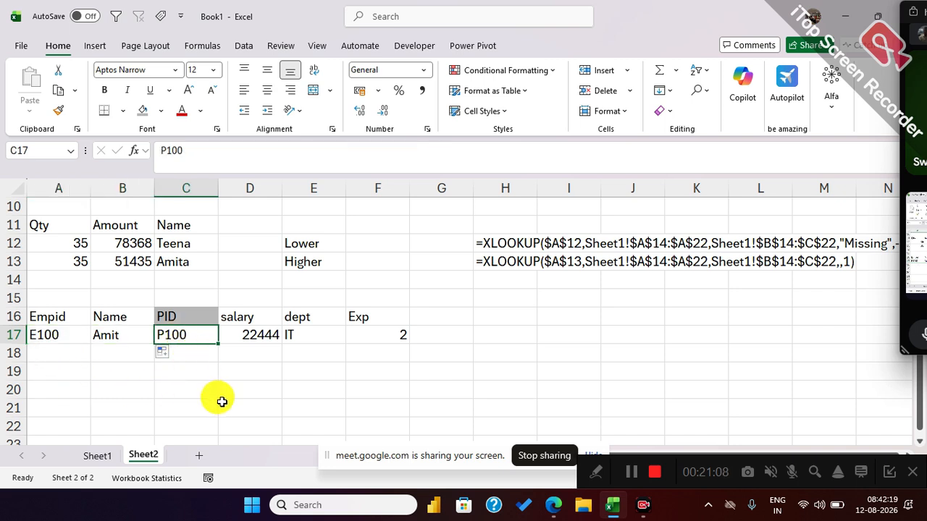
text(P10)
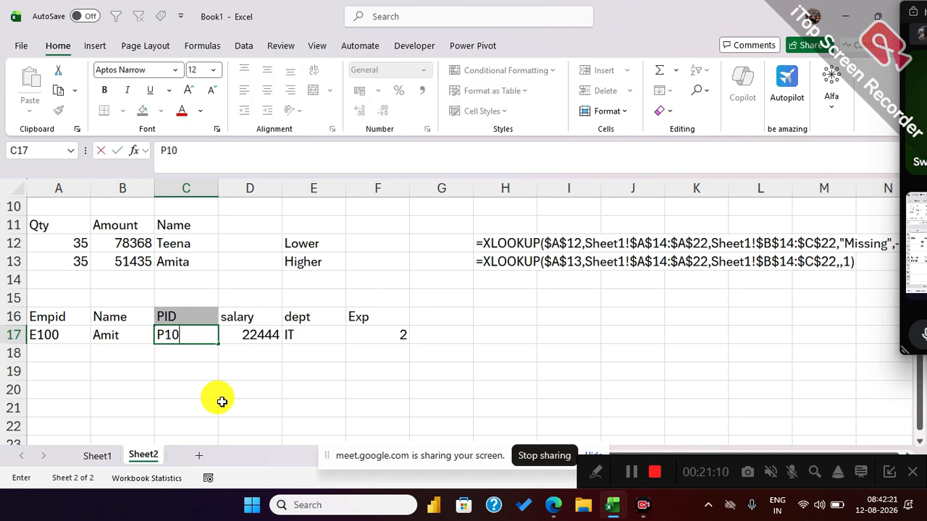
text(1)
key(Return)
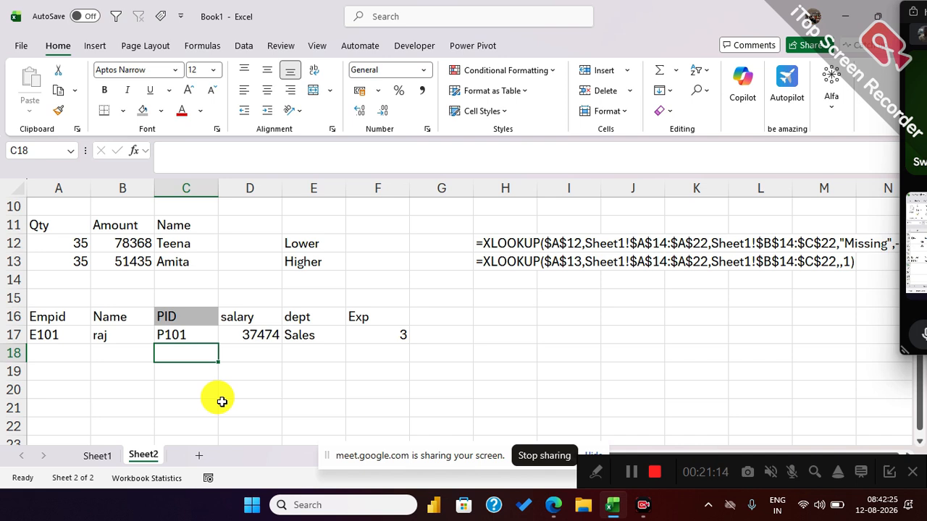
drag(178, 319, 370, 318)
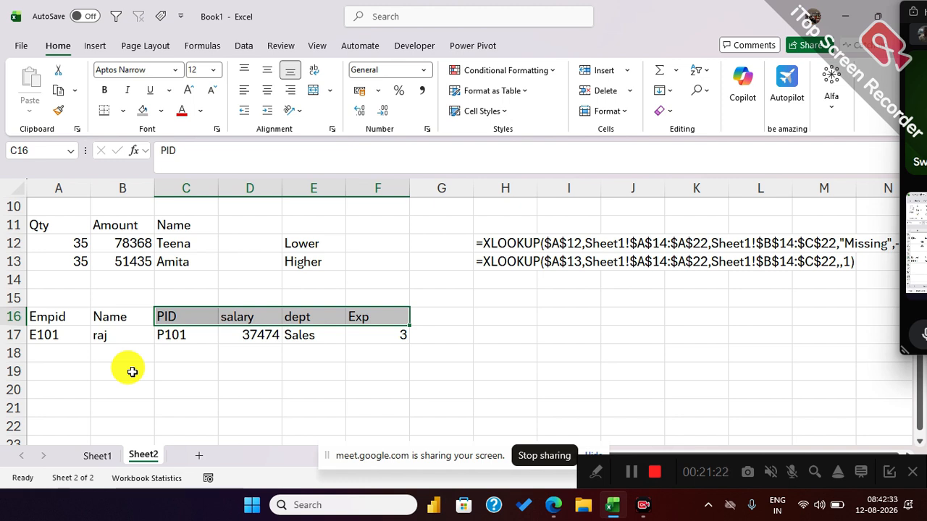
Show the formula of D17 as text in H17 with FORMULATEXT.
click(499, 341)
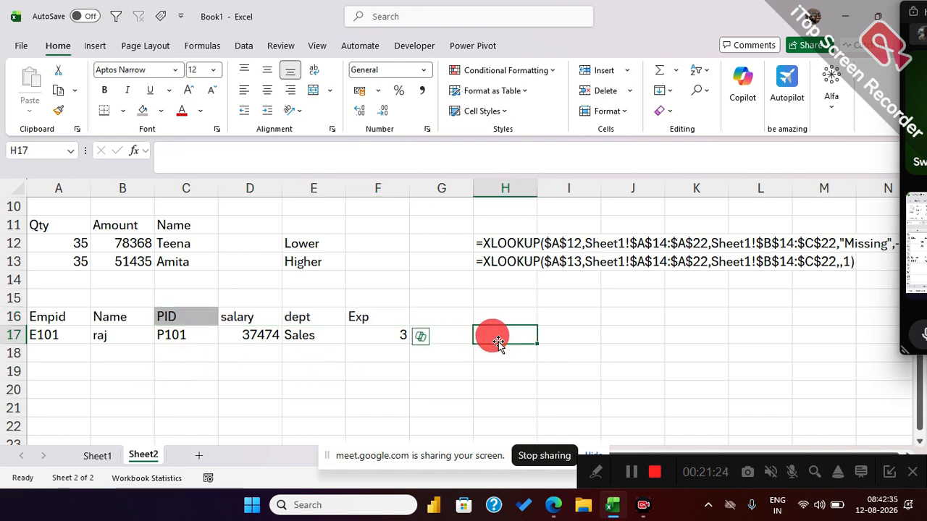
text(=form)
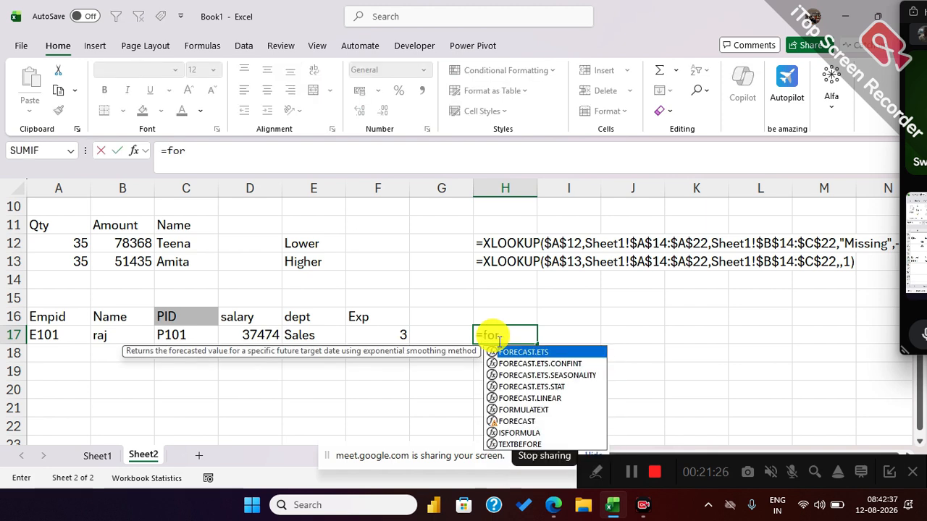
key(Tab)
key(Left)
key(Left)
key(Left)
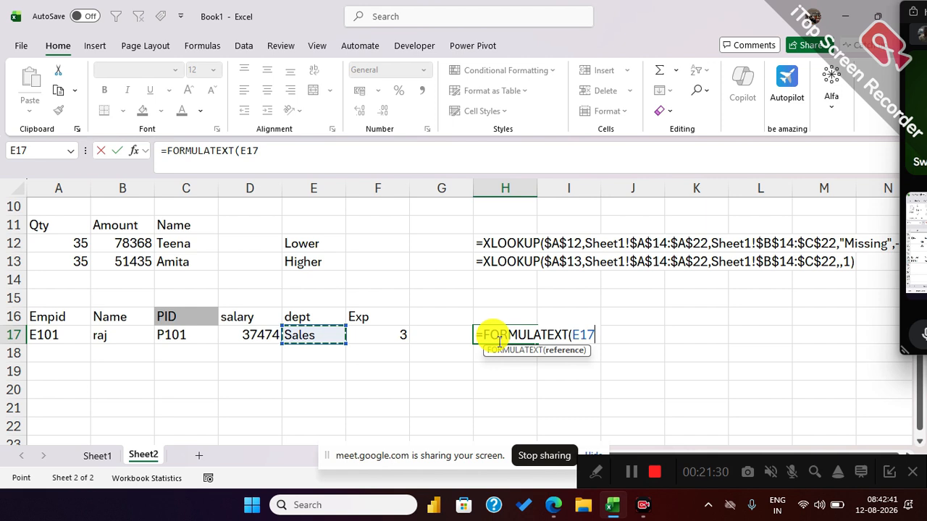
key(Left)
key(Return)
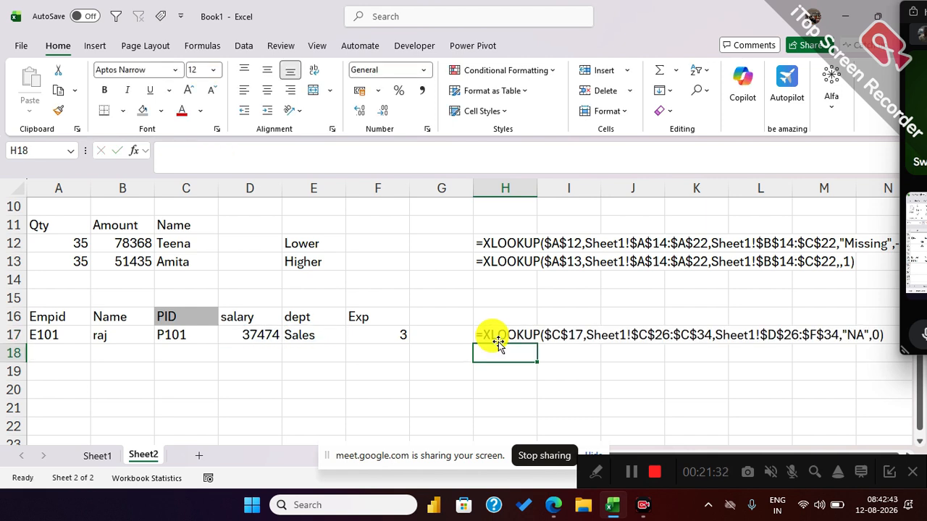
Show the formula of B17 as text in H18 with FORMULATEXT.
text(=FORMULATEXT()
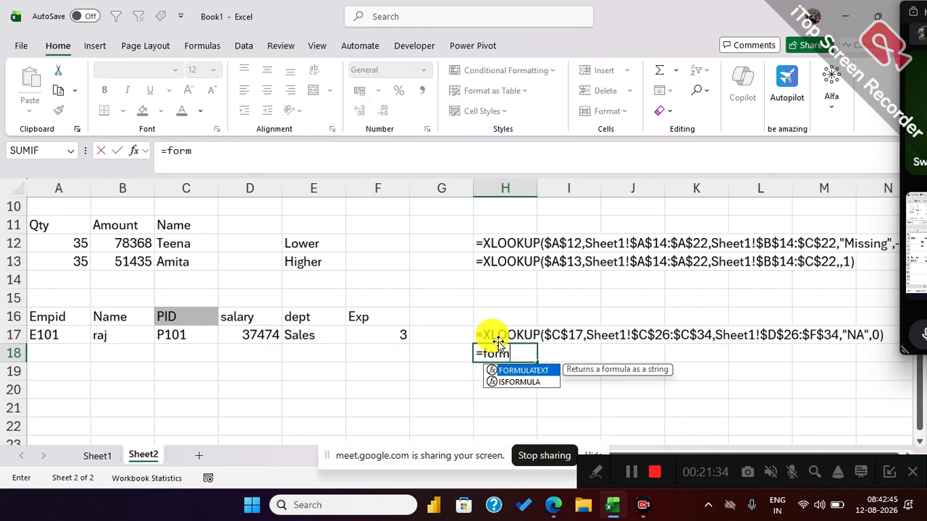
key(Left)
key(Left)
key(Left)
key(Left)
key(Left)
key(Left)
key(Up)
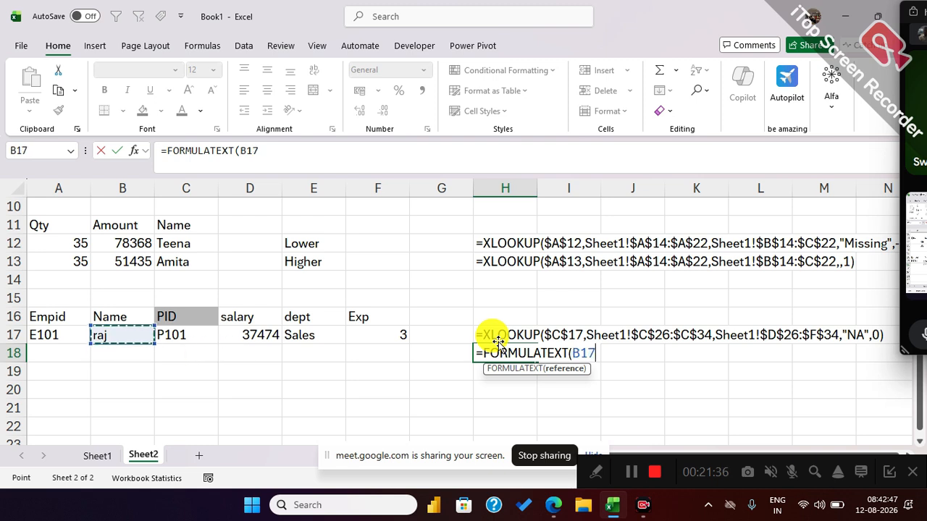
key(Return)
Enter the label "Reverse lookup" in H16 above the displayed formulas.
key(Up)
key(Up)
key(Up)
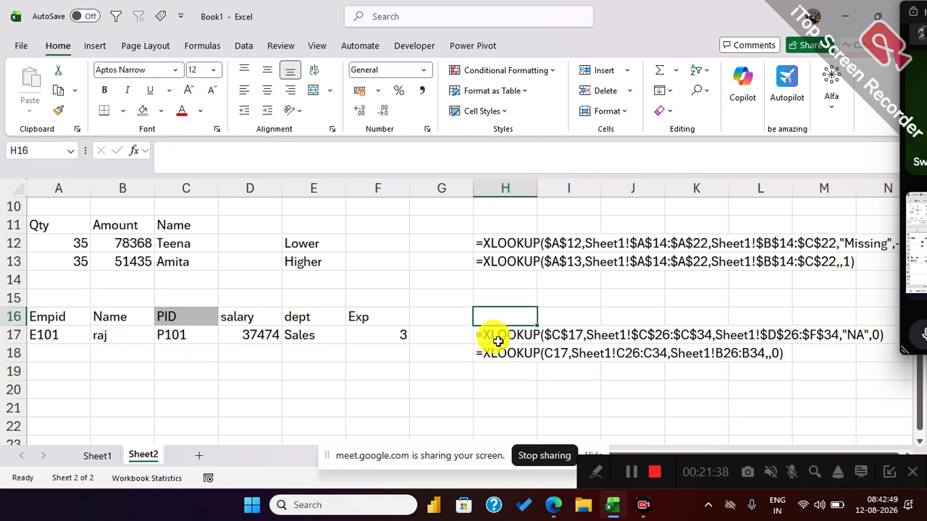
text(Reve)
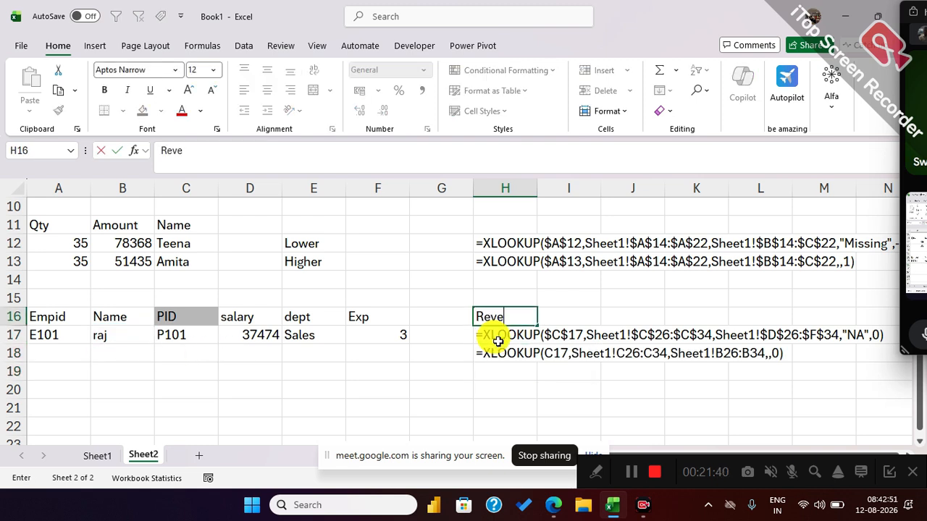
text(rse lookup)
key(Return)
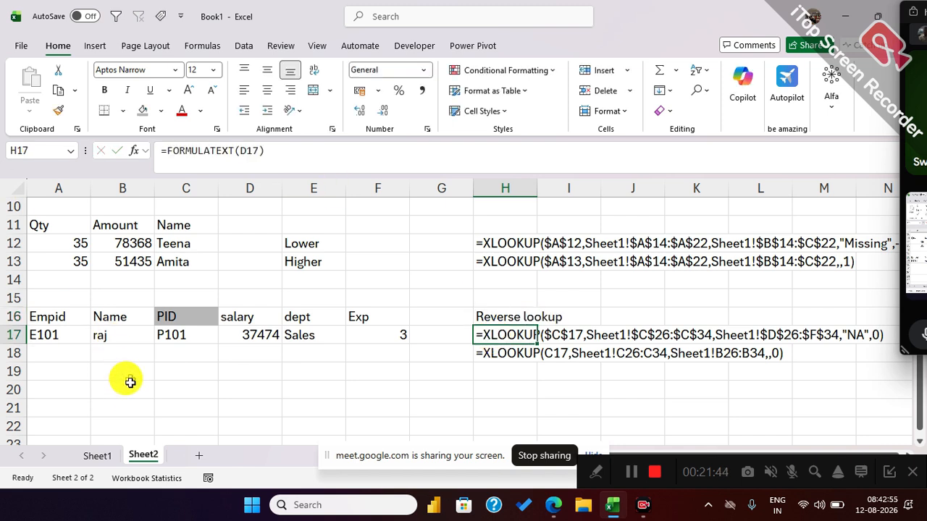
Enter the headers CID, Name, Deposit and Date in A38:D38 on Sheet1, below the employee table.
click(99, 454)
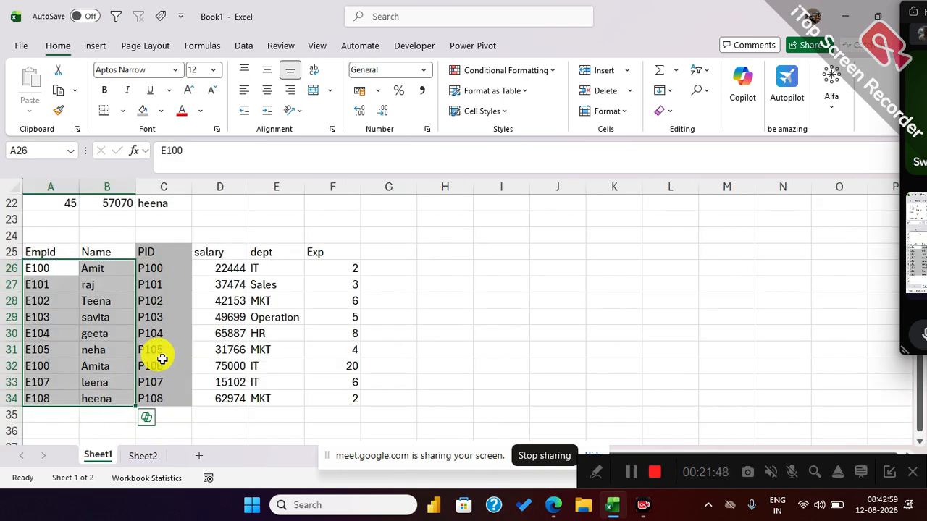
click(235, 330)
drag(49, 253, 326, 401)
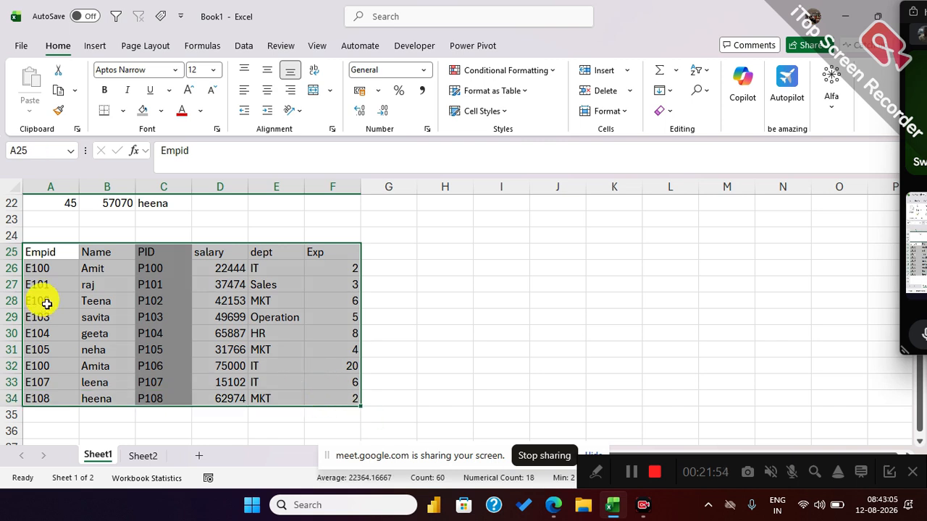
scroll(348, 291, down, 4)
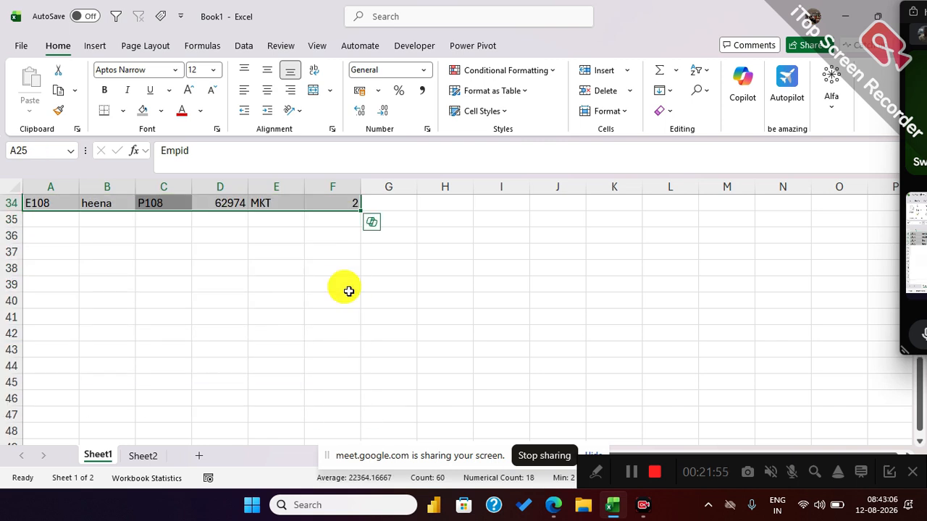
click(62, 268)
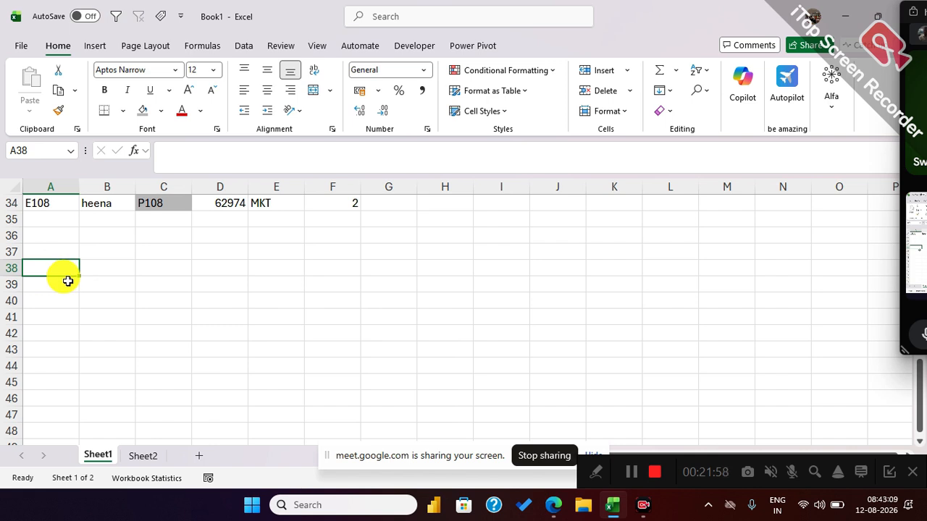
text(CID)
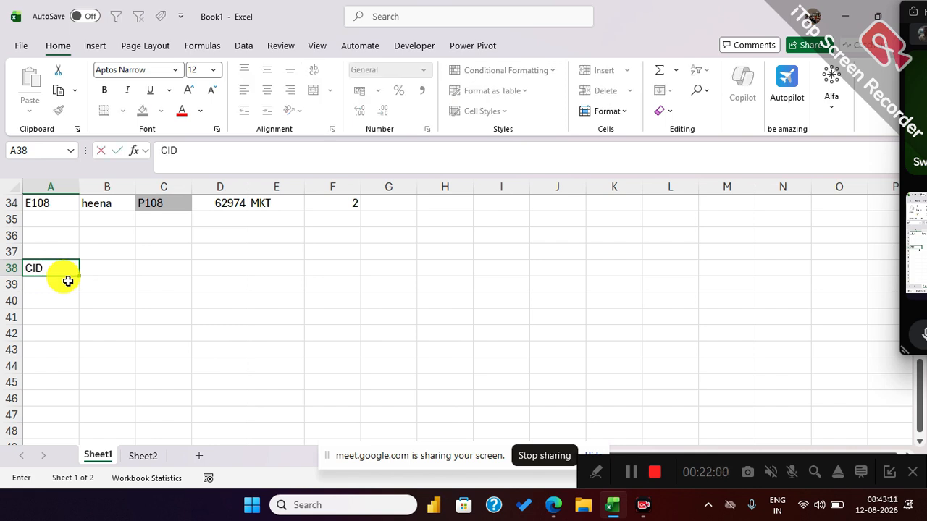
key(Tab)
text(Na)
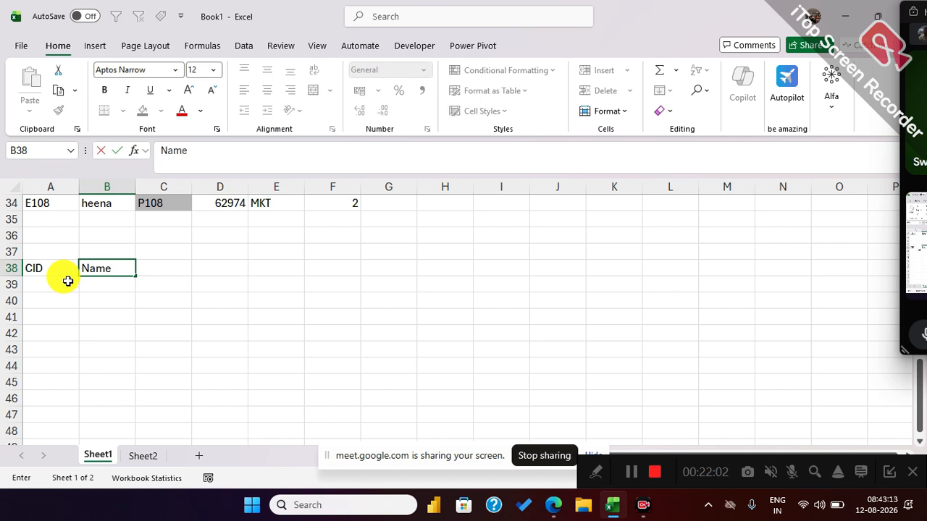
key(Tab)
text(DEposit)
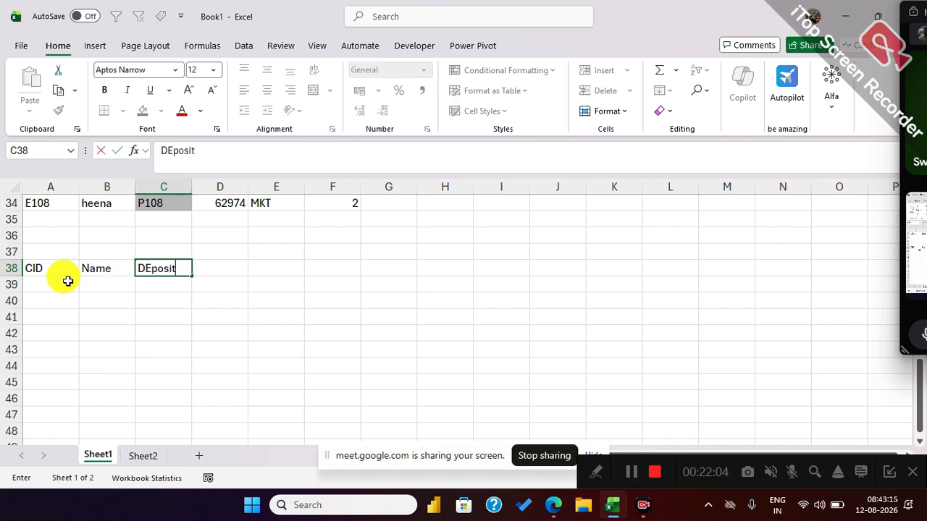
key(Tab)
text(DAte)
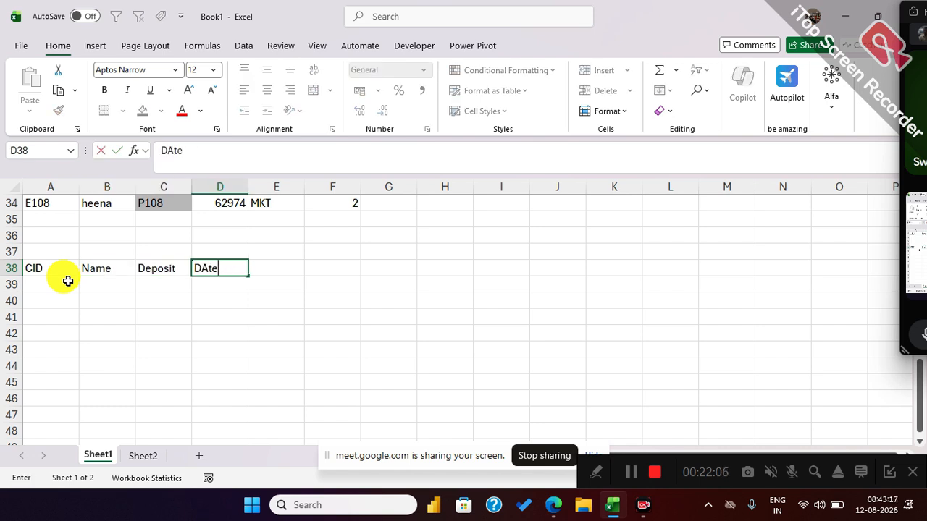
key(Tab)
Highlight three table areas, A38:D44, G38:J44 and L38:O44, to illustrate the layout, and select A39.
drag(39, 268, 207, 362)
scroll(184, 335, down, 1)
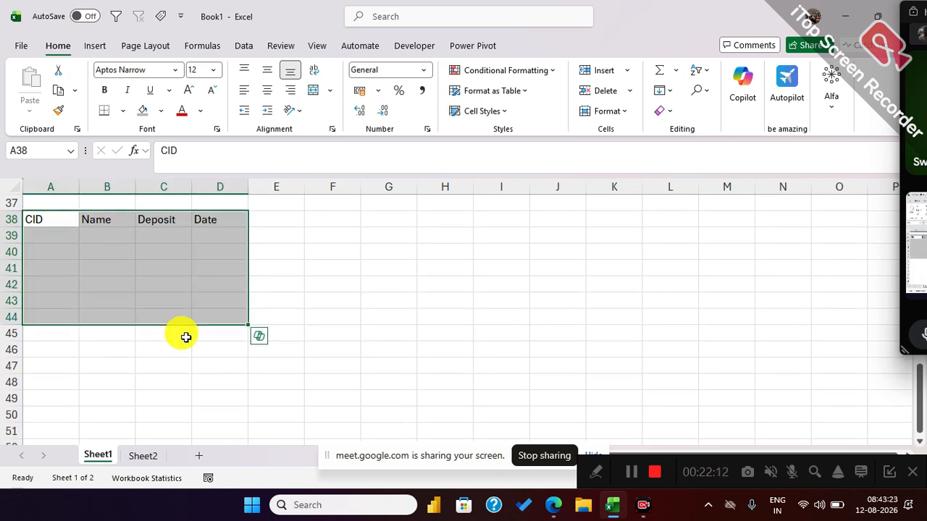
drag(370, 215, 570, 314)
drag(662, 218, 817, 313)
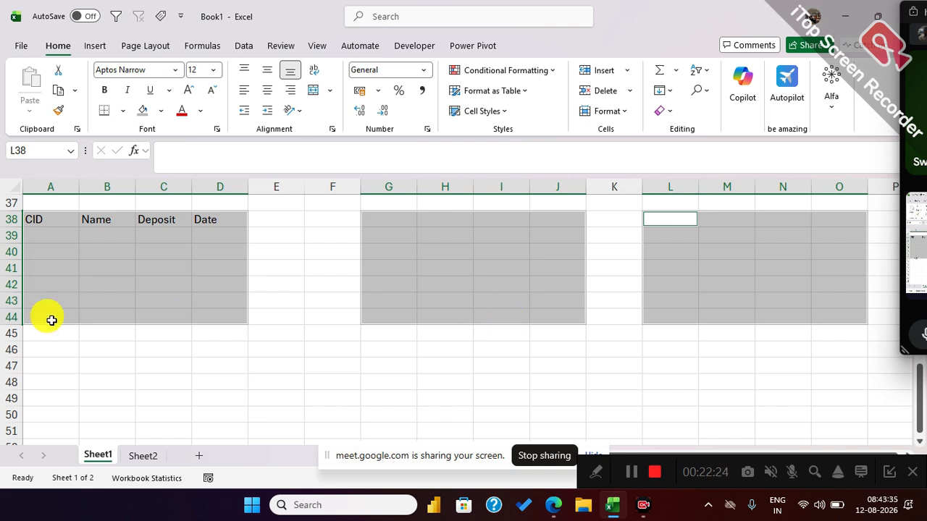
click(63, 218)
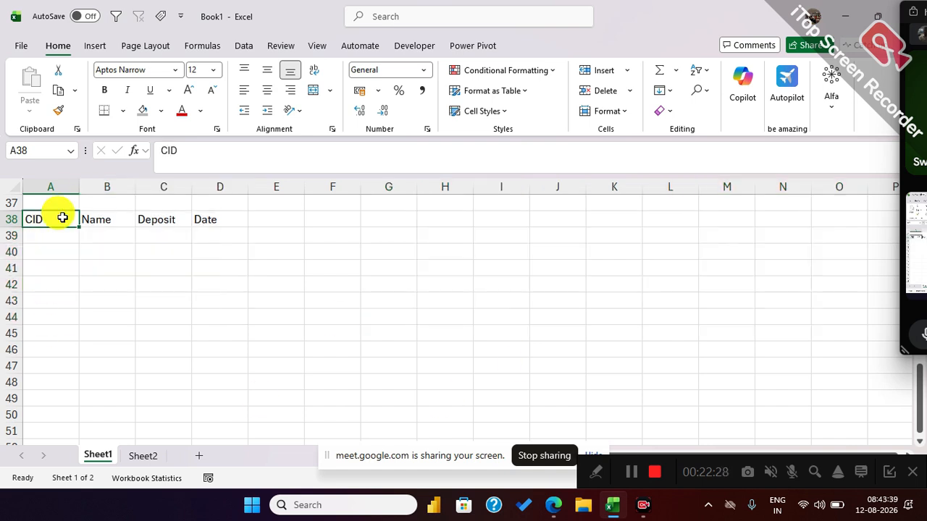
drag(58, 217, 202, 310)
click(52, 242)
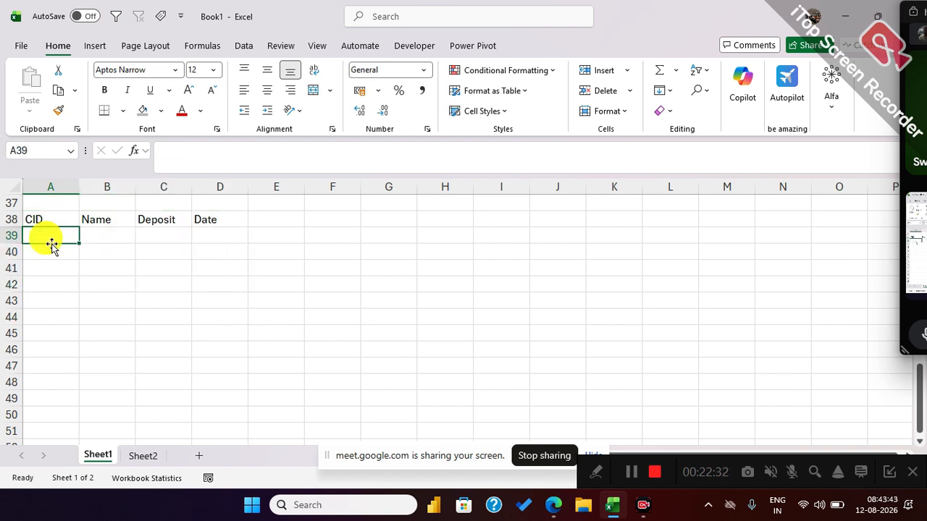
Enter A100 as the first CID in A39 and fill the series down to A105 in A44.
text(C)
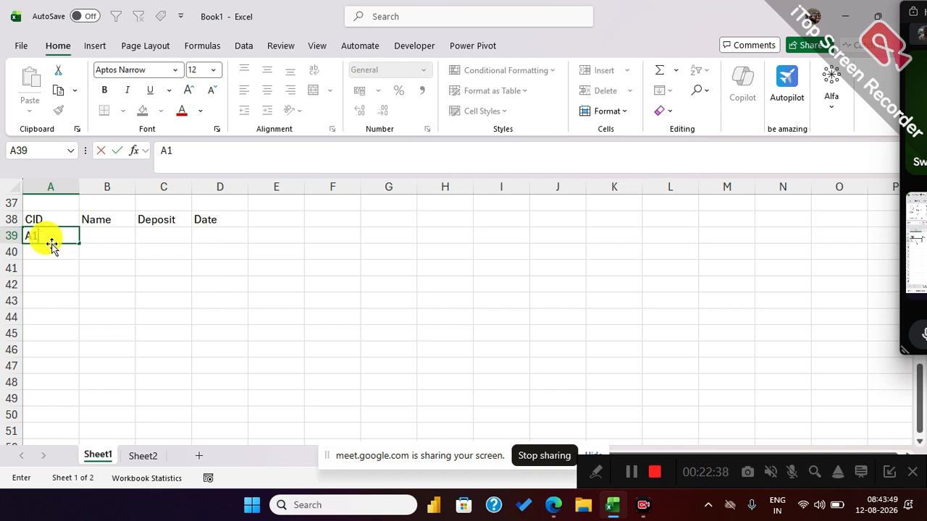
key(Return)
click(56, 235)
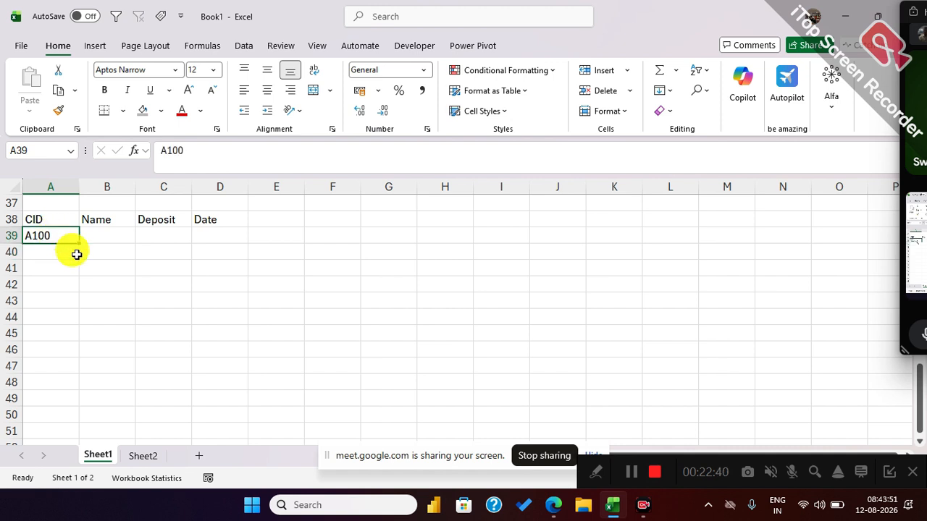
drag(82, 246, 80, 331)
Copy the last five names of the employee table into the Name column at B39:B43.
click(124, 235)
scroll(117, 244, up, 2)
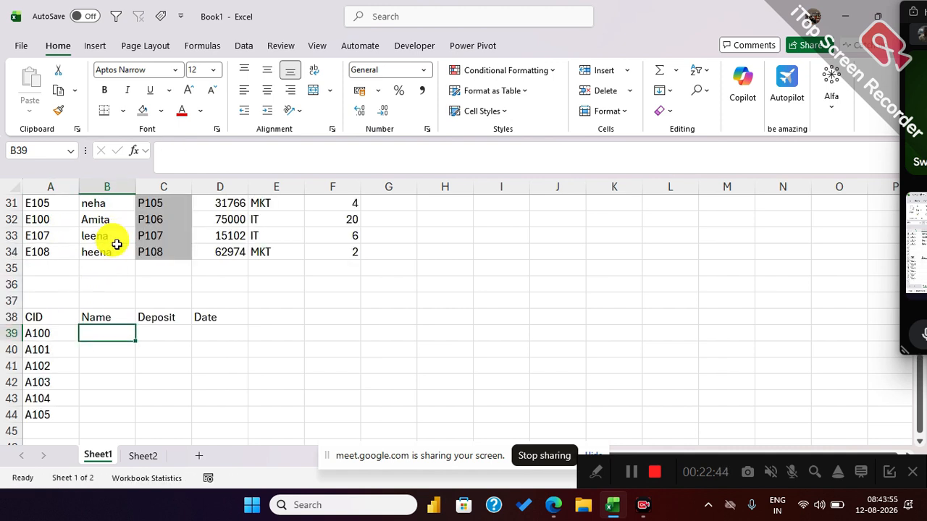
scroll(109, 230, up, 1)
drag(105, 233, 105, 303)
key(ctrl+c)
scroll(101, 333, down, 1)
click(103, 331)
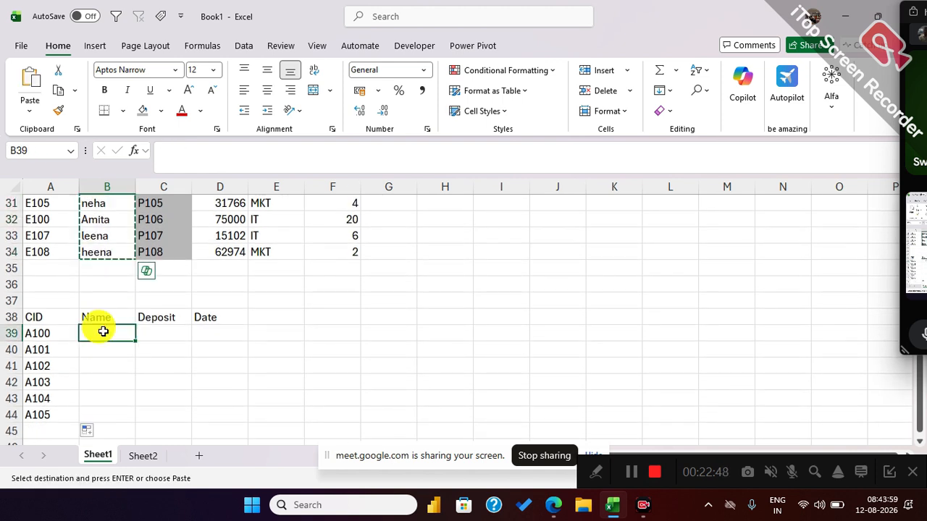
key(shift+Down)
key(shift+Down)
key(shift+Down)
key(shift+Down)
key(ctrl+v)
Clear the copy selection and enter a sixth name in B44 for CID A105.
click(51, 416)
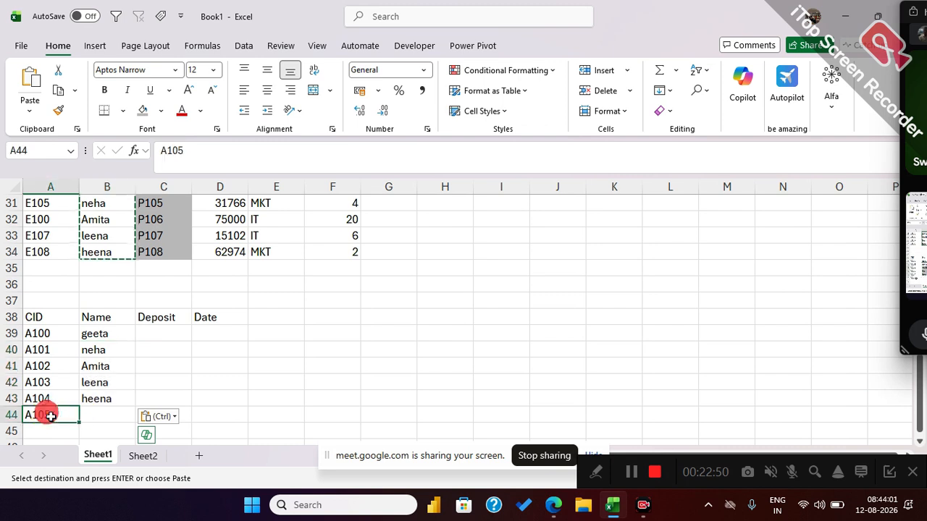
scroll(105, 277, up, 2)
scroll(105, 277, down, 4)
key(Escape)
click(98, 324)
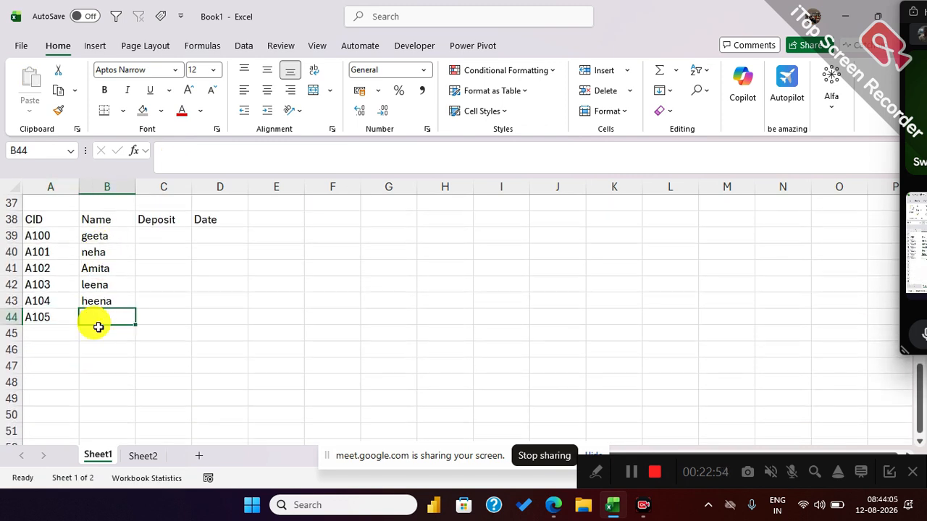
text(san)
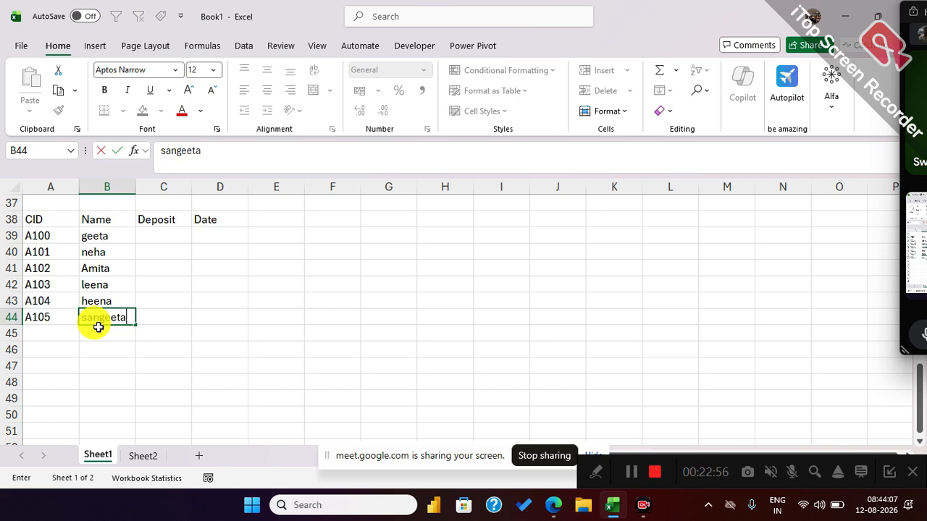
text(geeta)
Enter a RANDBETWEEN formula in C39 with 15000 as the lower bound to generate a random deposit.
click(171, 239)
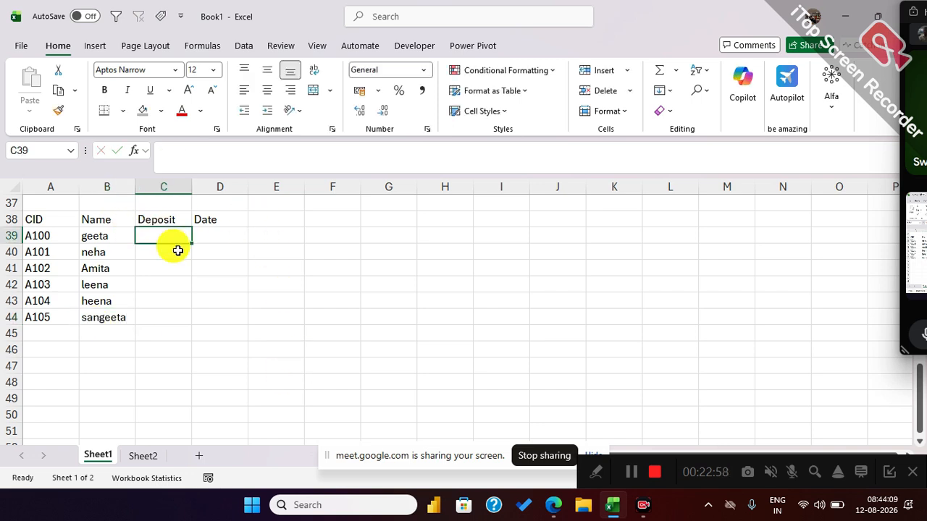
text(=ran)
key(Down)
key(Down)
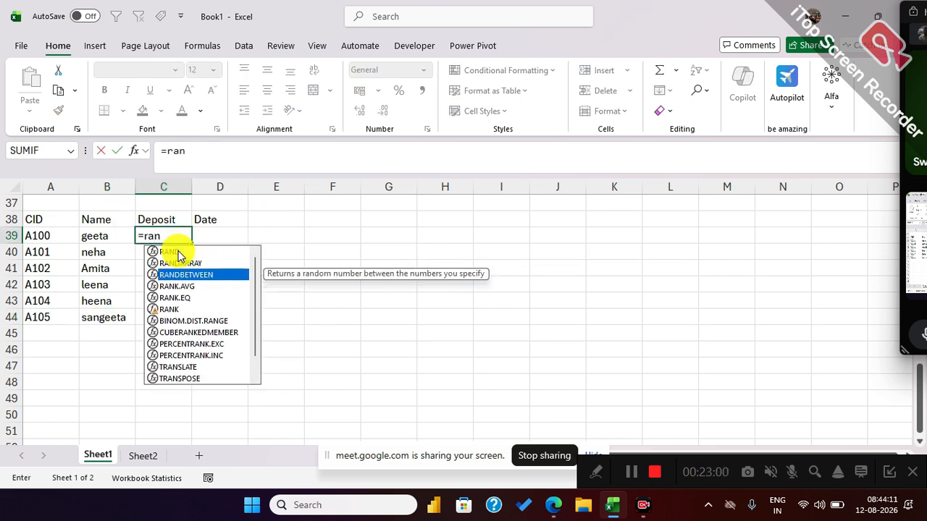
key(Tab)
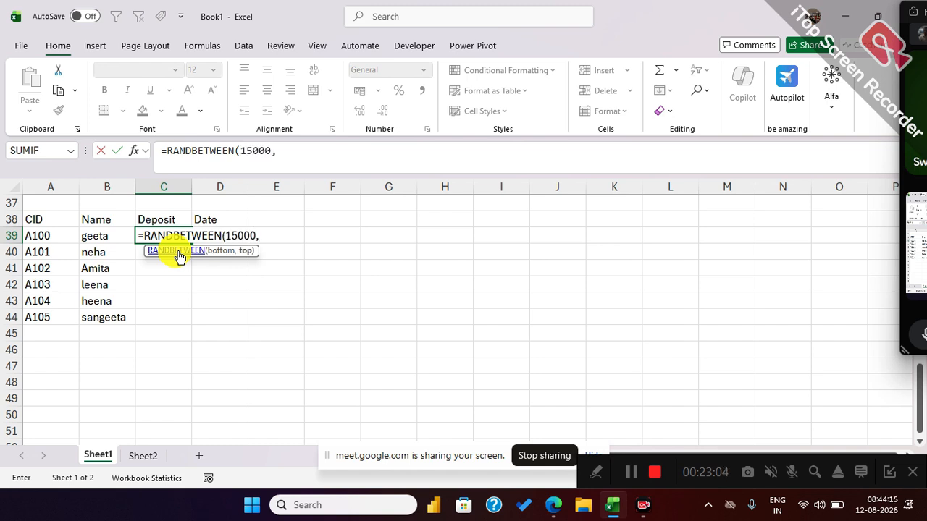
text(15000,9500)
key(Return)
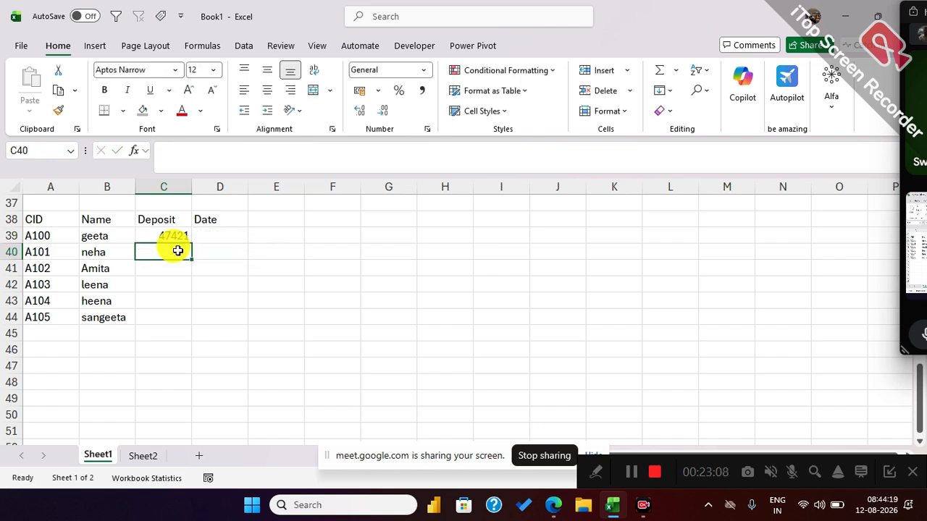
Insert today's date in D39 and fill the Deposit formula and Date down to row 44.
key(Up)
key(Right)
key(ctrl+semicolon)
key(Return)
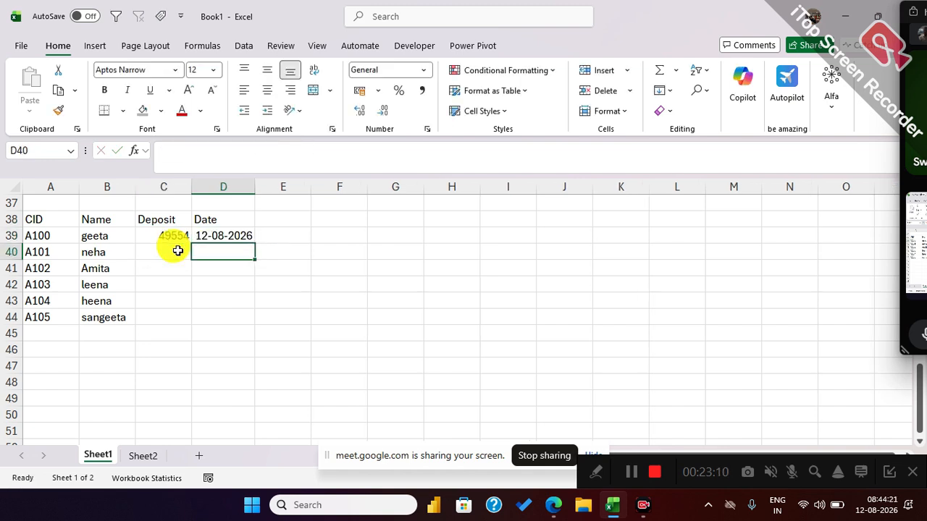
drag(181, 235, 249, 328)
click(120, 386)
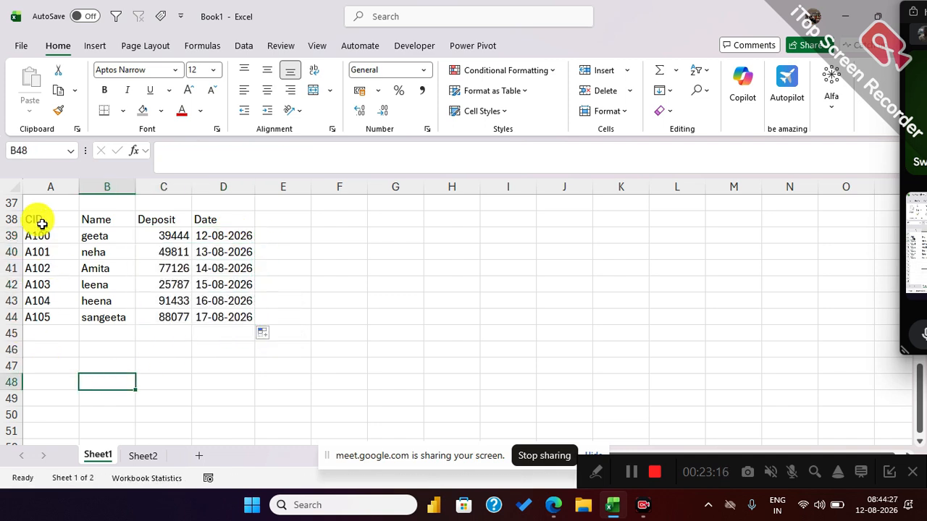
Duplicate the table A38:D44 at G38 and again at L38.
drag(44, 218, 243, 320)
key(ctrl+c)
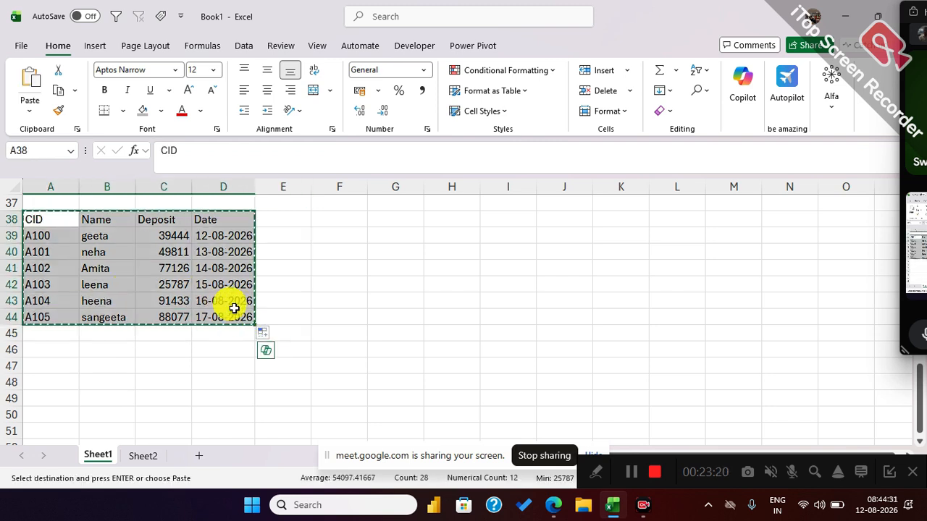
click(376, 217)
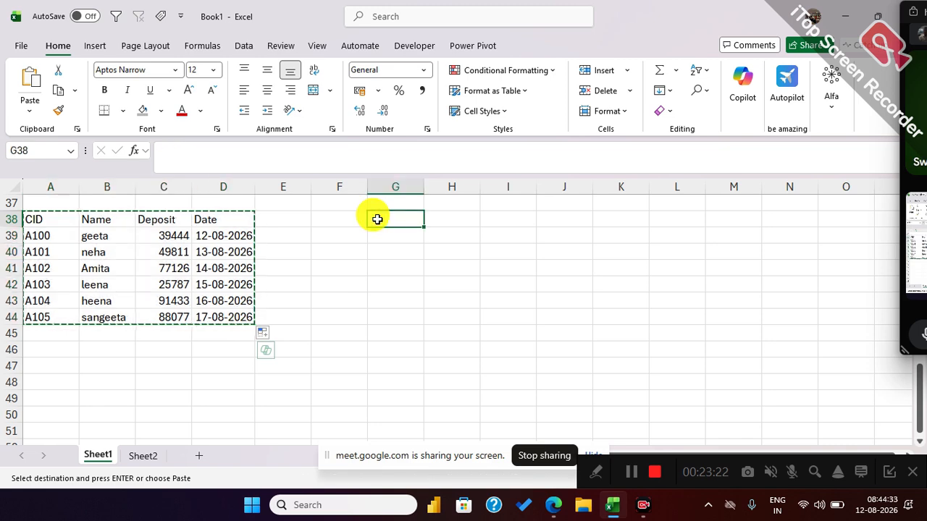
key(ctrl+v)
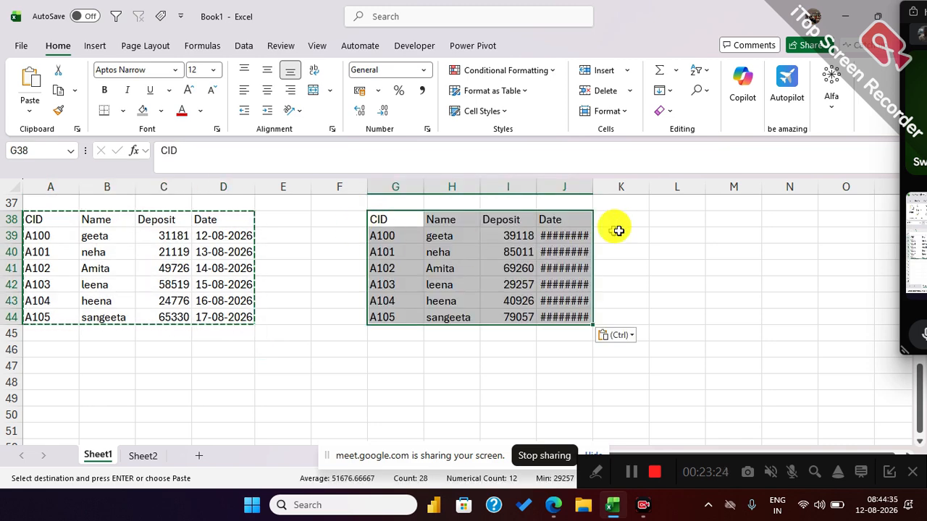
click(665, 222)
key(ctrl+v)
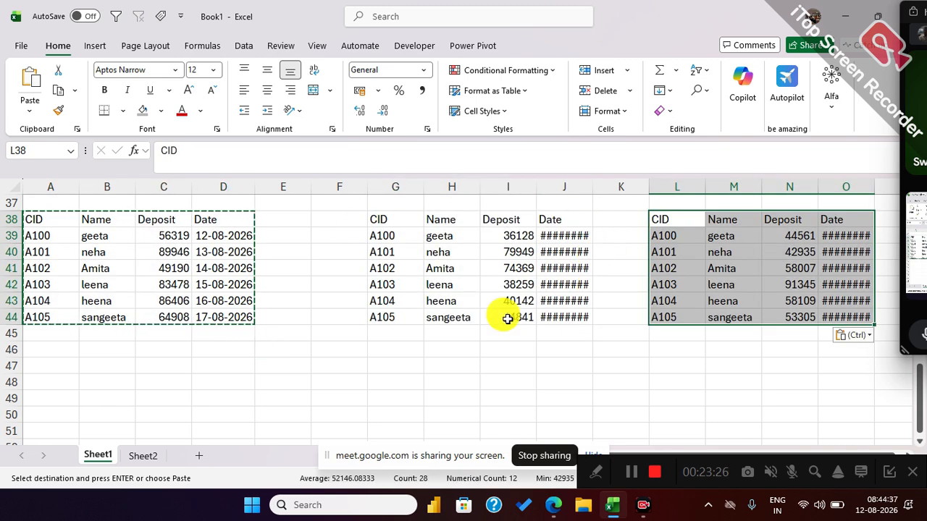
key(Escape)
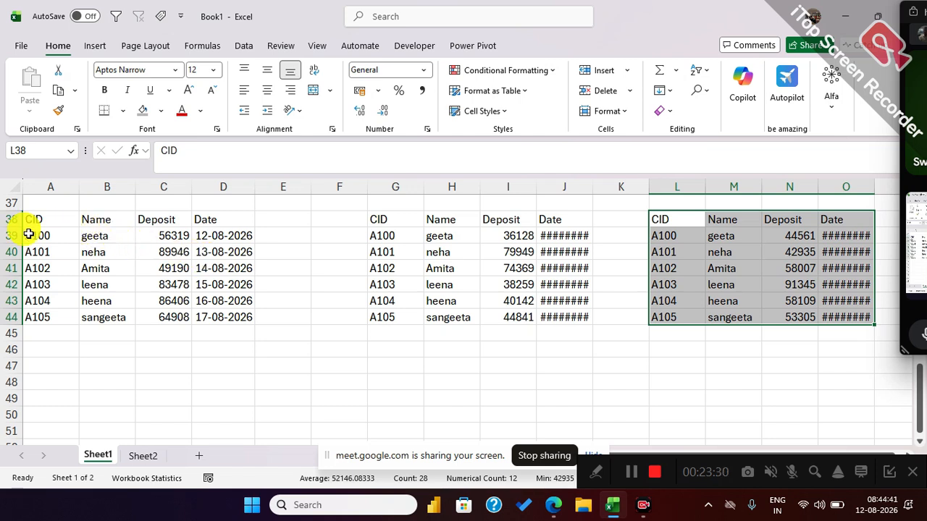
Change the first CID of the second table in G39 to B100 and fill the series down to G44.
click(376, 233)
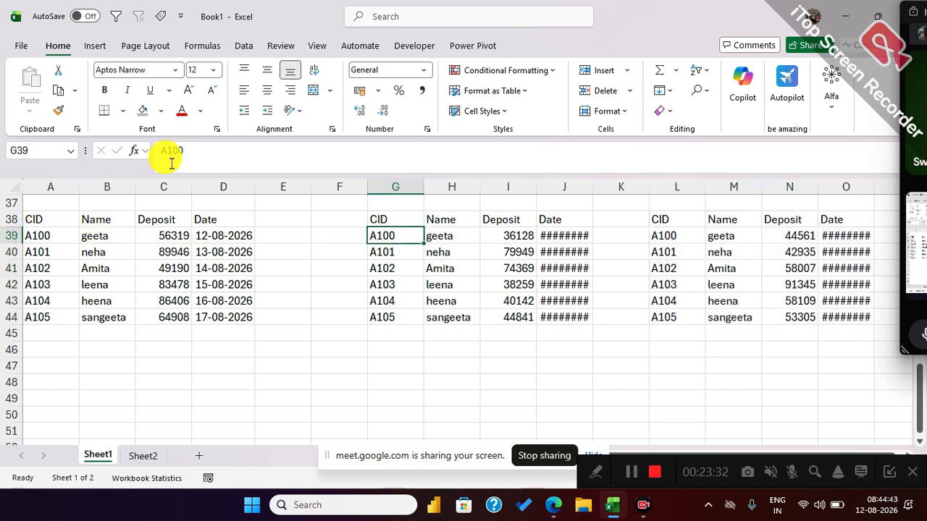
click(164, 151)
key(BackSpace)
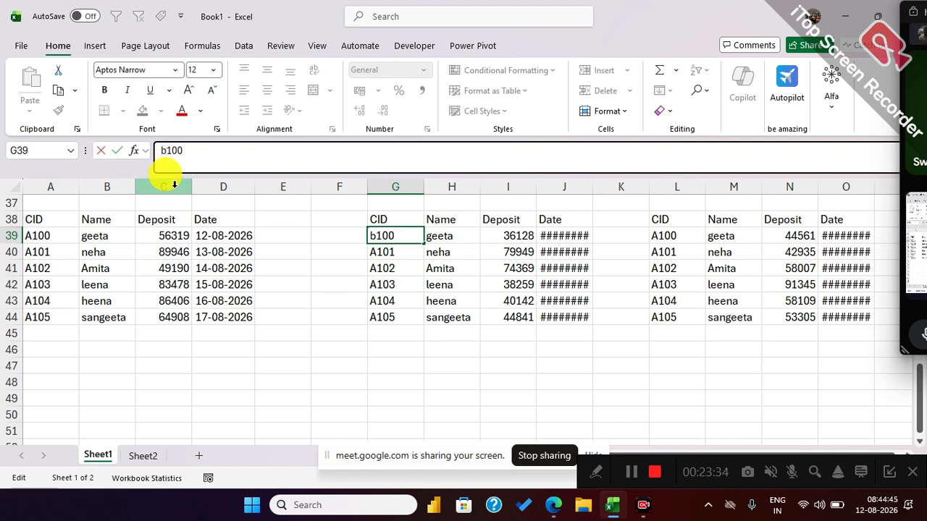
text(B)
key(Return)
click(412, 233)
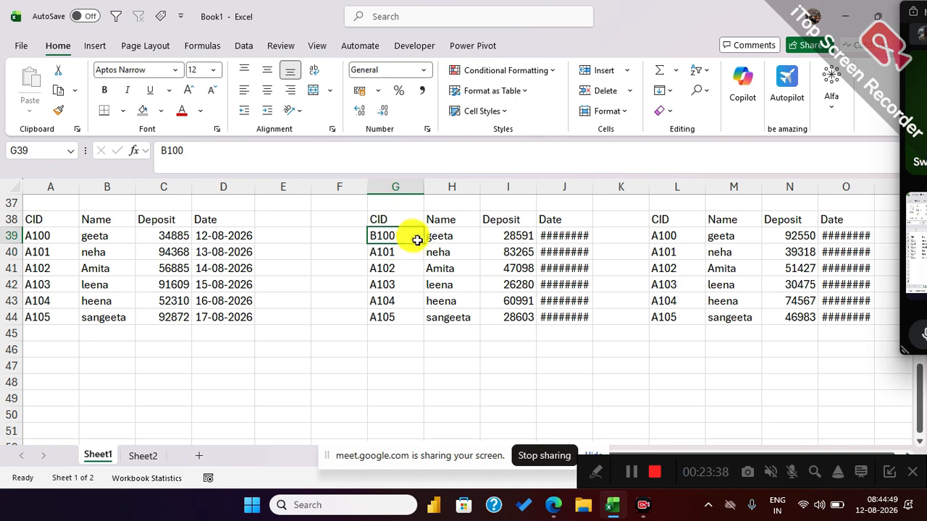
drag(424, 245, 422, 323)
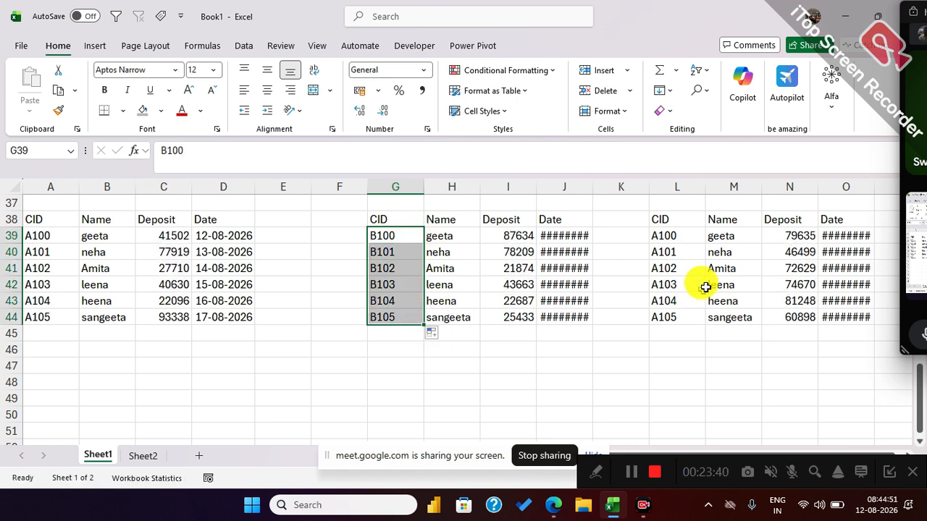
Change the first CID of the third table in L39 to D100 and fill the series down to L44.
click(661, 236)
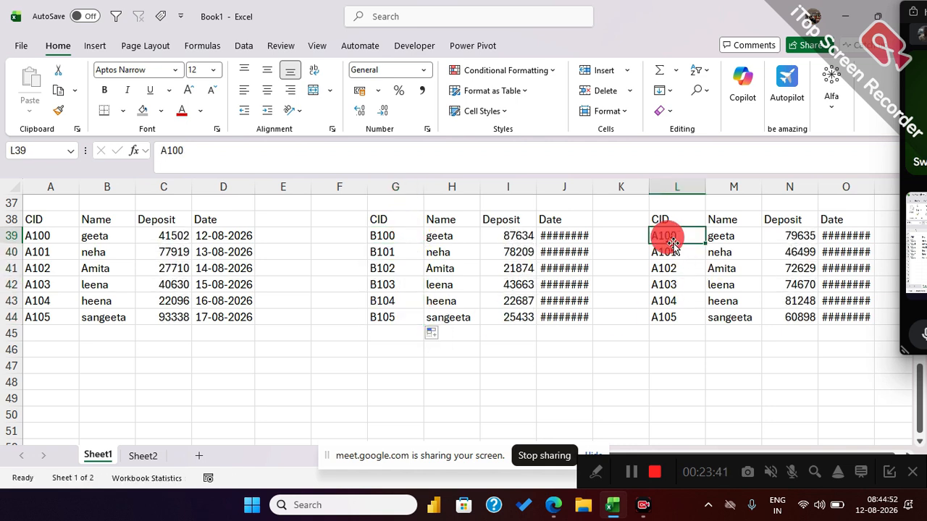
click(162, 150)
key(BackSpace)
text(D)
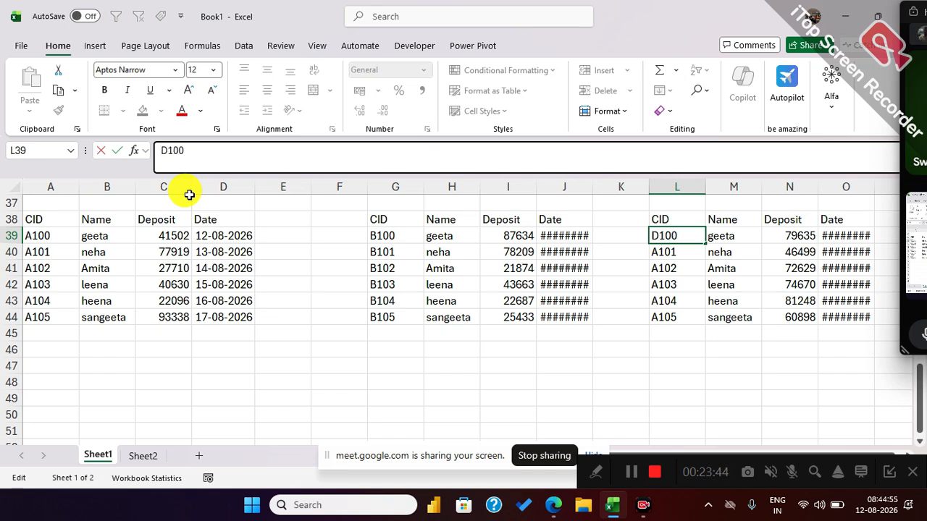
key(Return)
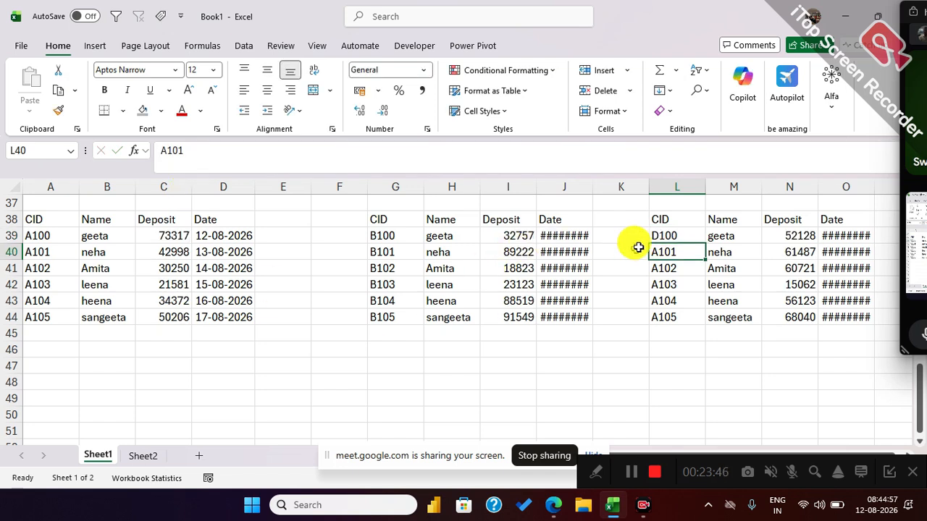
click(674, 235)
drag(704, 243, 689, 320)
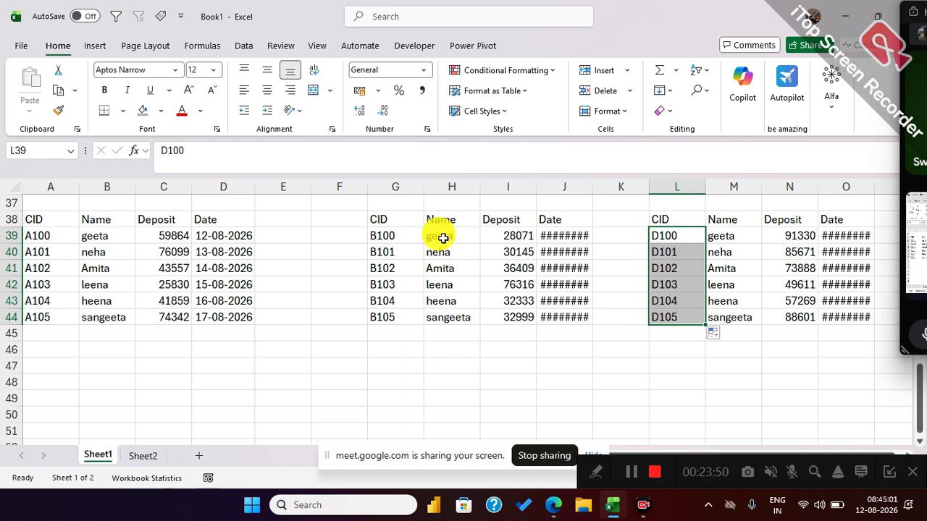
Replace the six names of the second table in H39:H44 with different customer names.
click(442, 238)
text(Ram)
key(Return)
text(shyam)
key(Return)
text(Ghanshyam)
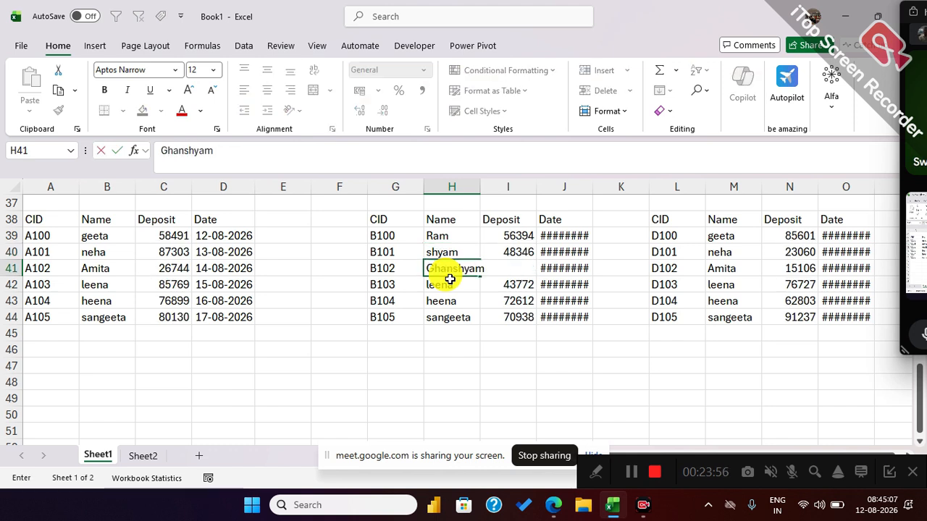
key(Return)
text(Babur)
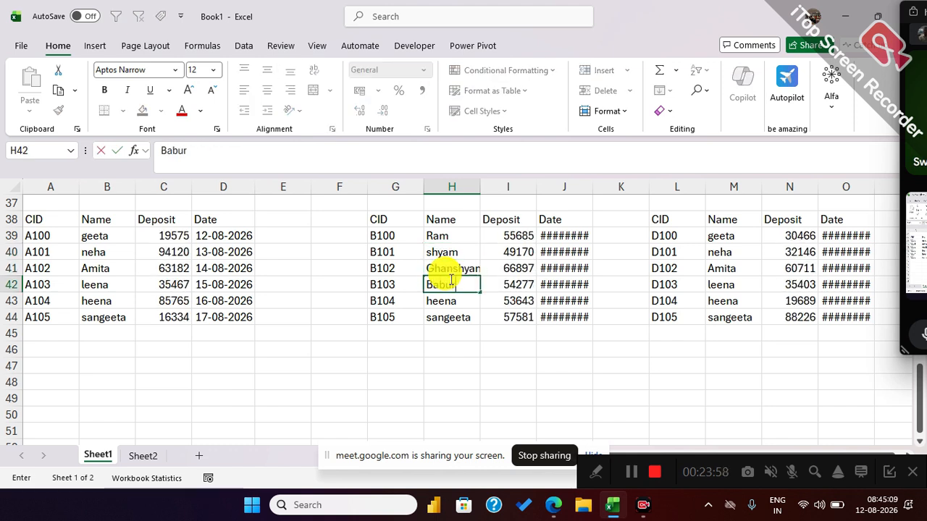
text(ao)
key(Return)
text(Babi)
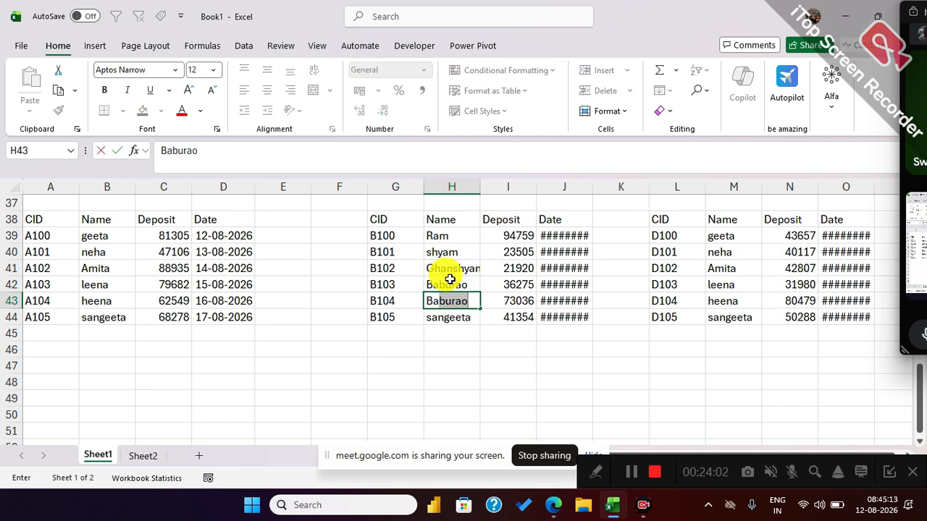
text(ta)
key(Return)
text(ka)
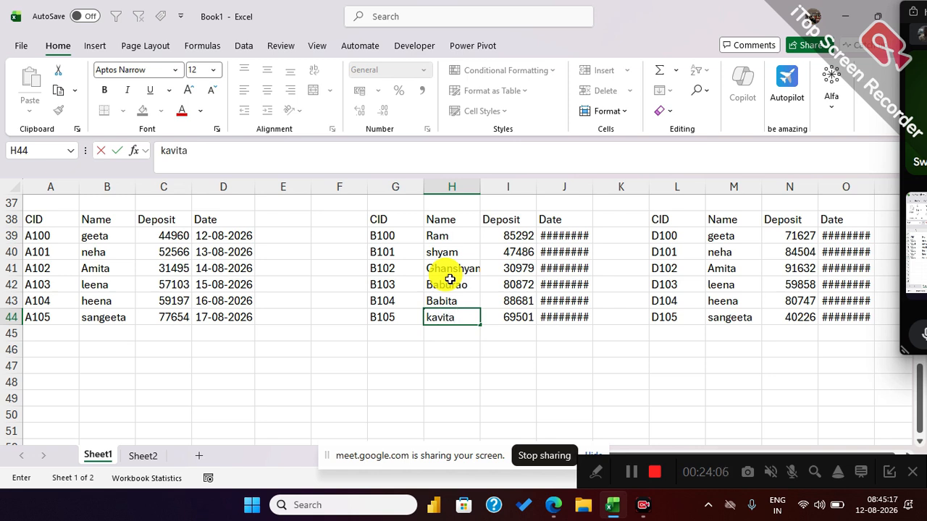
text(vita)
click(450, 279)
Replace the first three names of the third table in M39:M41 with Mr x, Mr y and Mr Z.
click(751, 239)
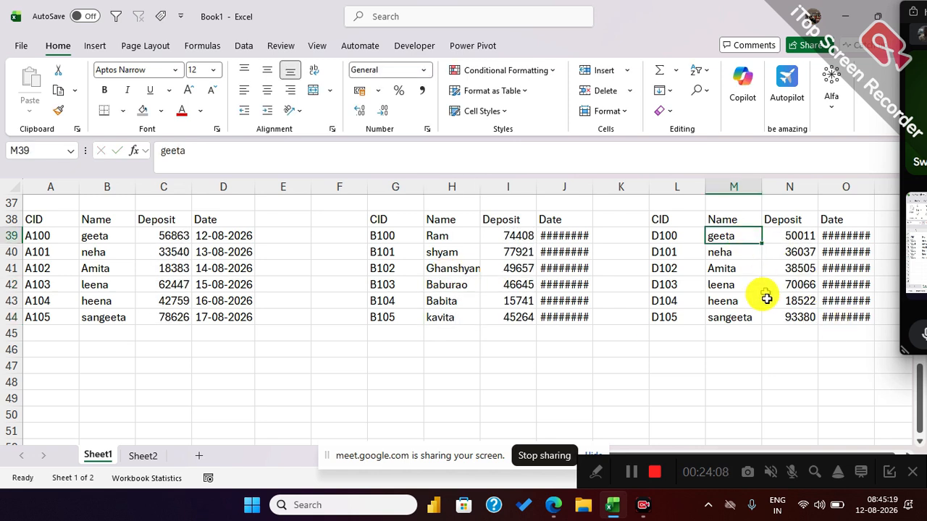
text(me)
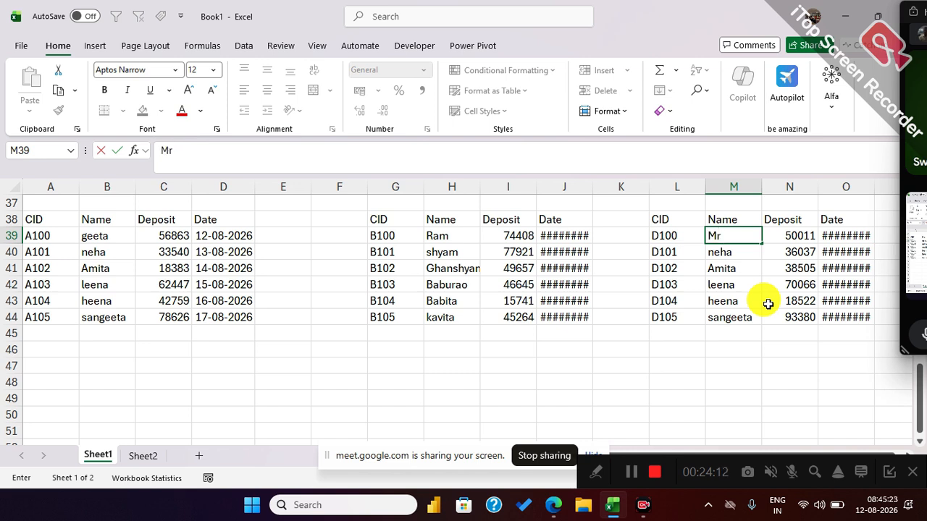
key(Return)
text(M)
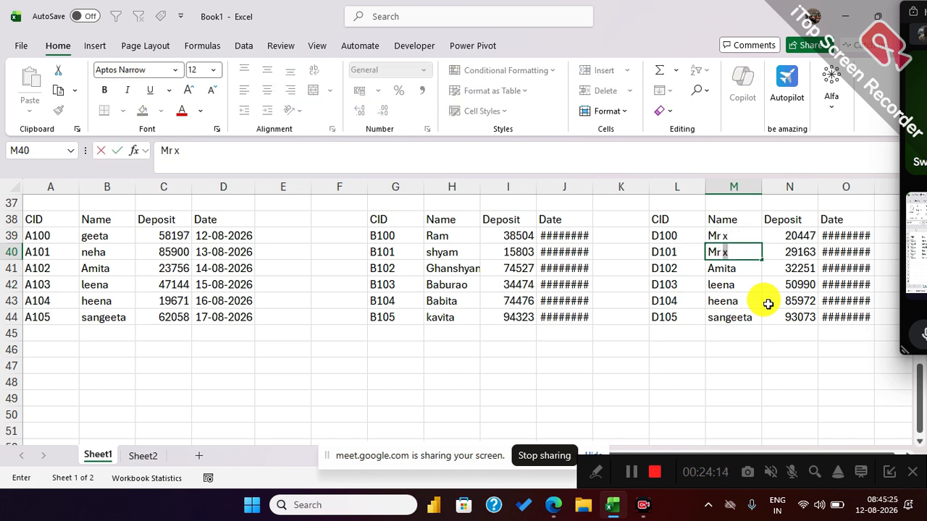
text(r y)
key(Return)
text(MR)
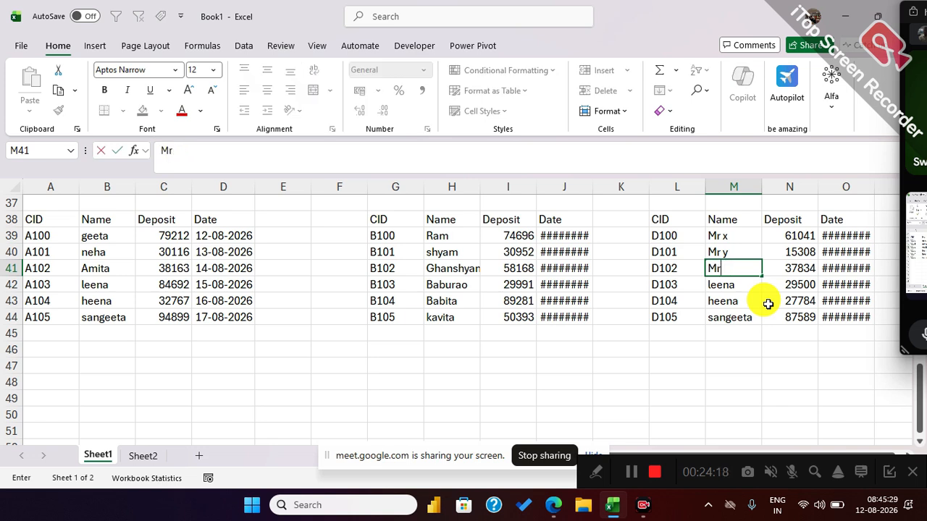
text( Z)
key(Return)
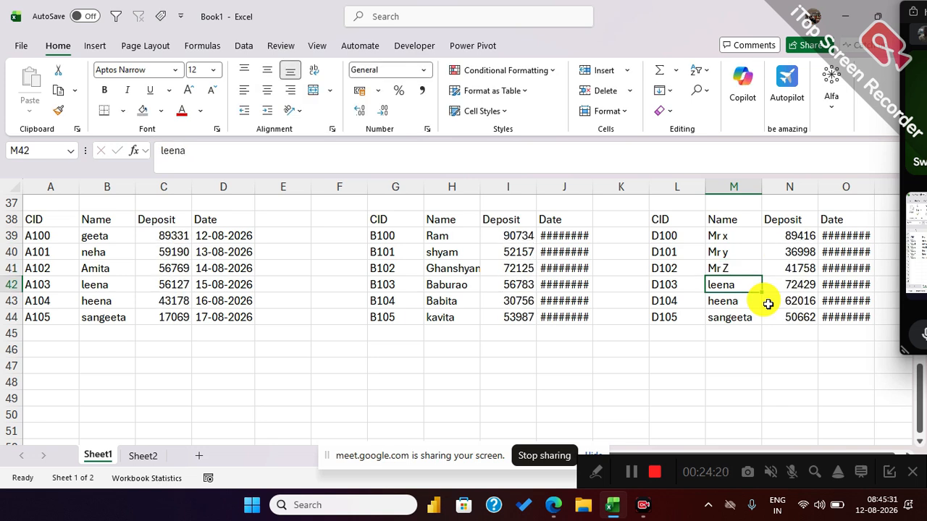
Replace the last three names of the third table in M42:M44 with Mr alfa, Mr beta and Mr Gama.
text(Mr)
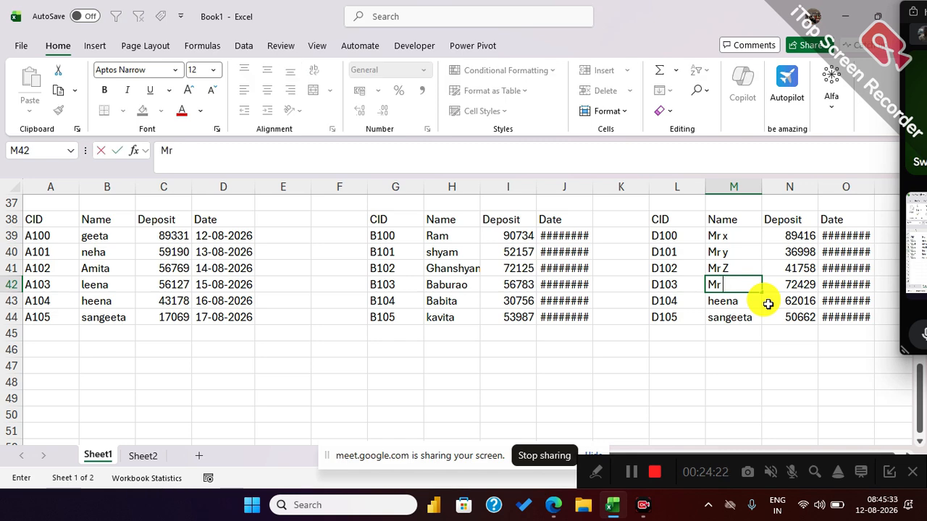
text( alfa)
key(Return)
text(Mr)
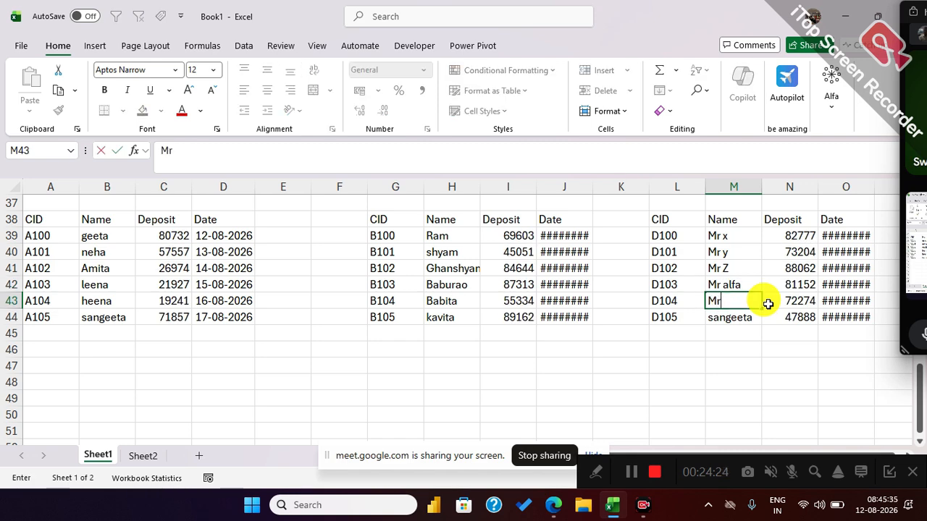
text( beta)
key(Return)
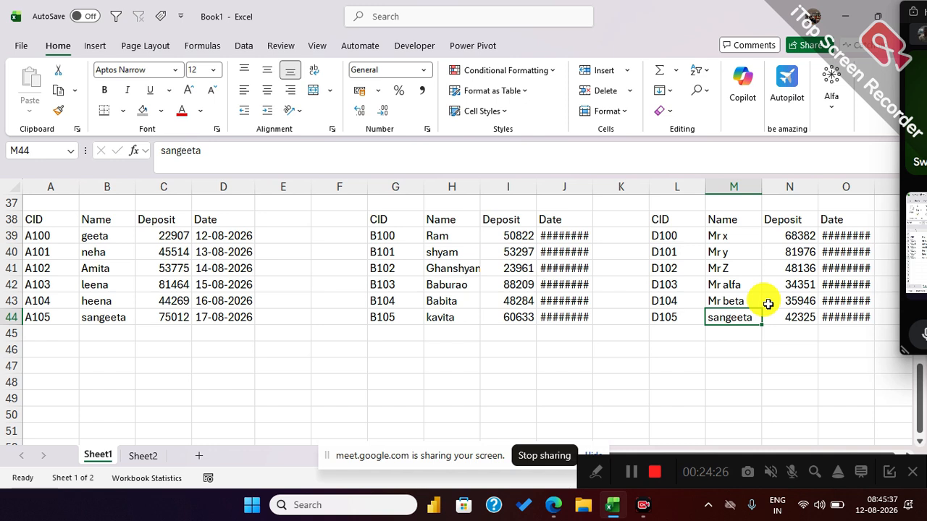
text(Mr Gama)
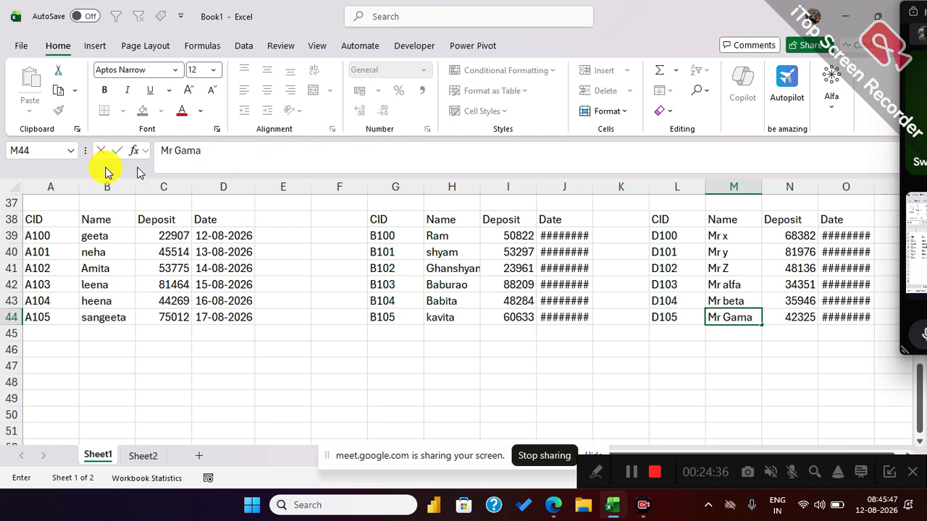
Copy the first table A38:D44 and paste it over itself as values to fix its random deposits.
drag(36, 221, 242, 310)
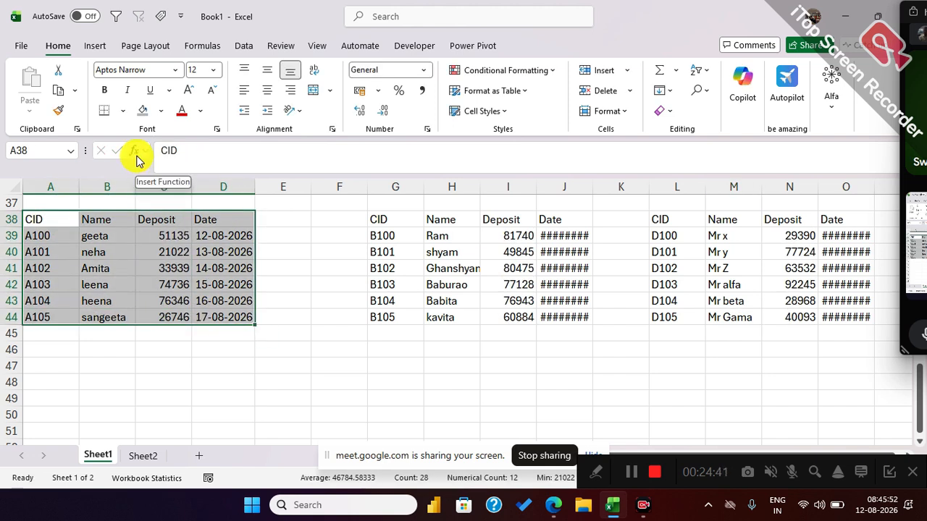
click(59, 90)
click(29, 110)
click(25, 214)
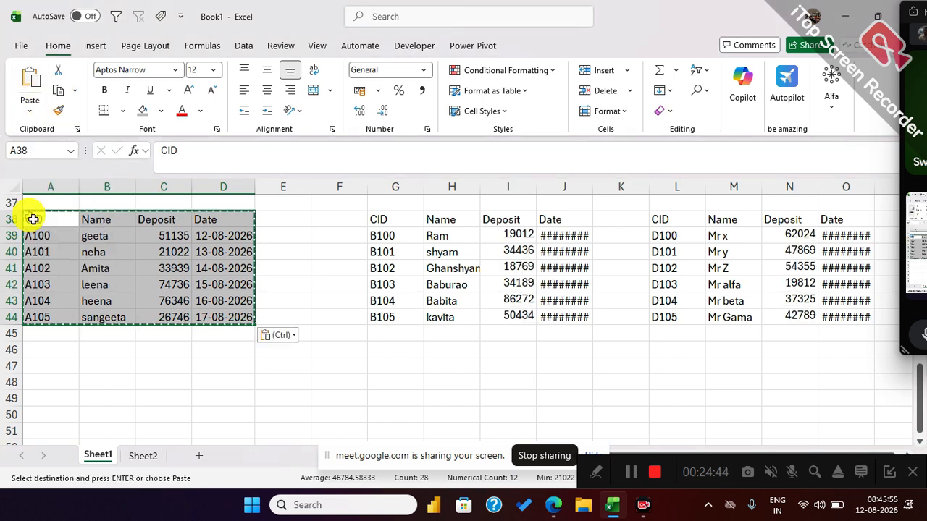
Convert the second table G38:J44 to static values by copying and pasting values in place.
drag(385, 223, 554, 308)
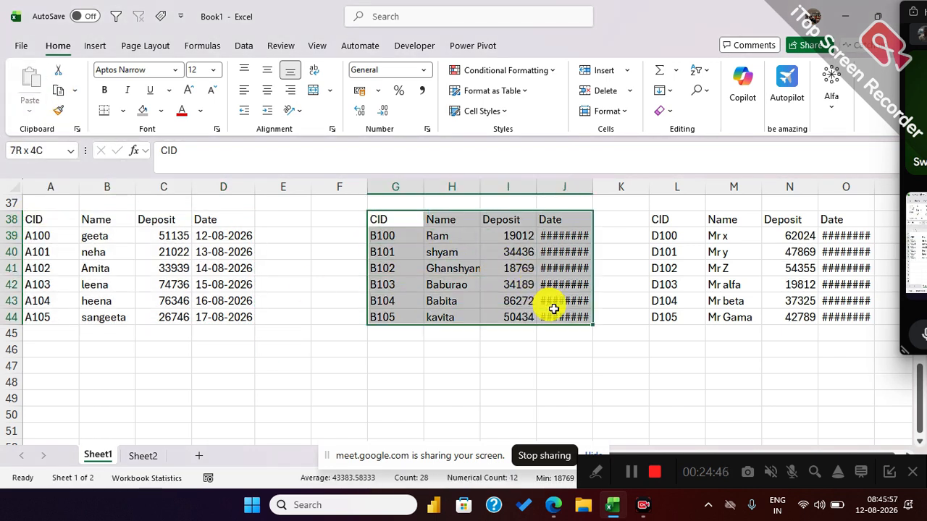
click(59, 89)
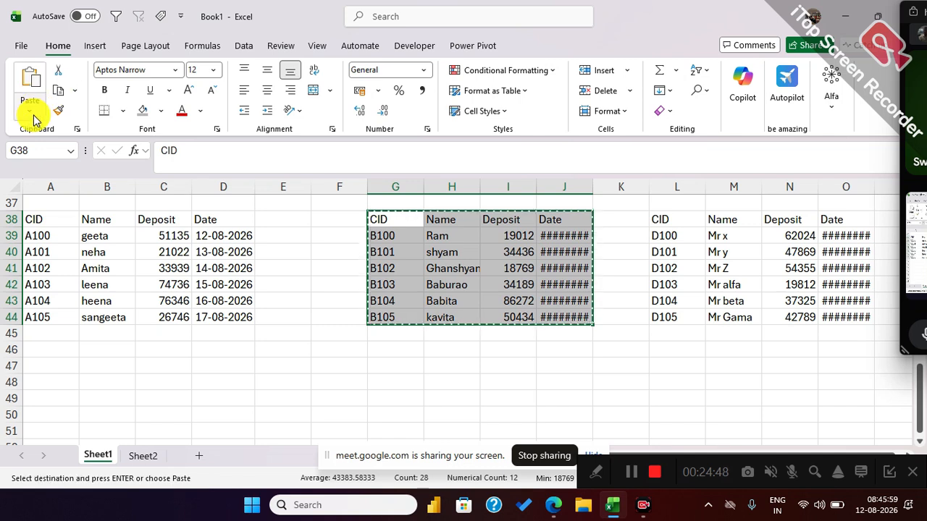
click(29, 110)
click(25, 214)
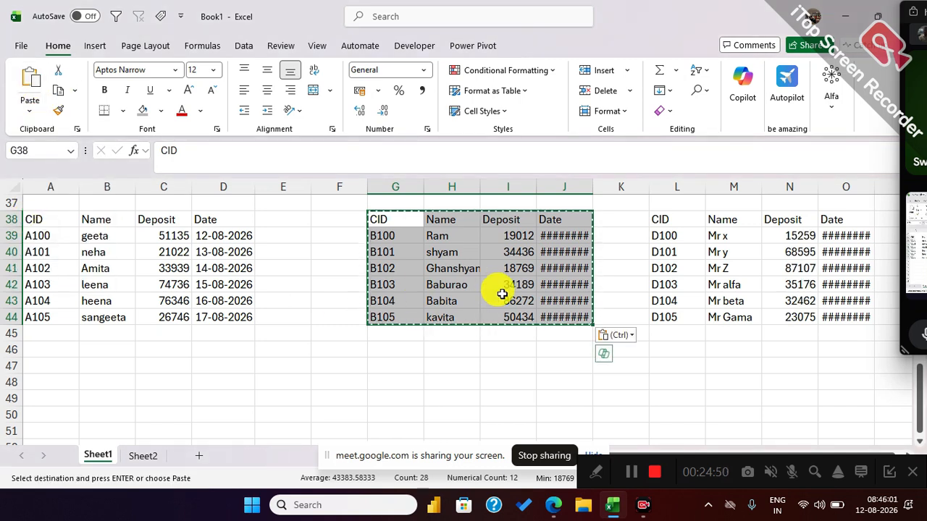
key(Escape)
Convert the third table L38:O44 to static values in place and end the copy mode.
drag(670, 219, 833, 311)
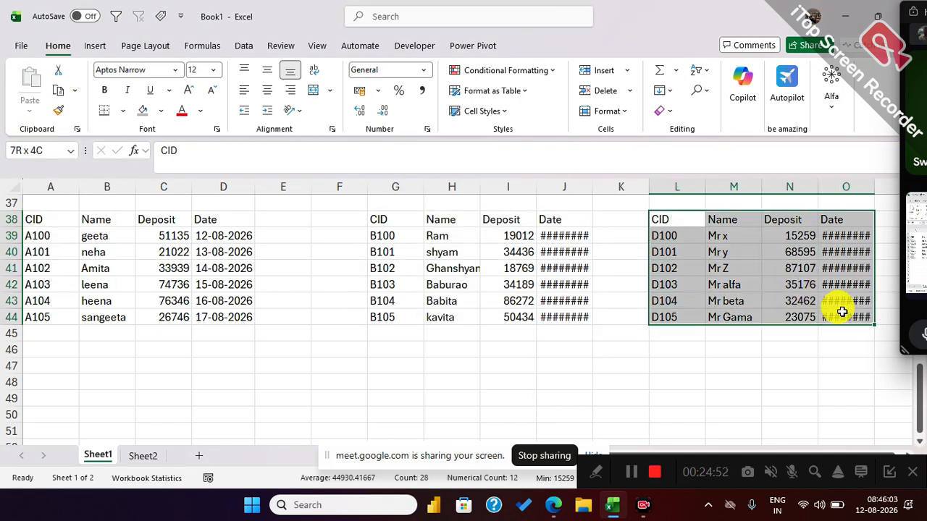
click(58, 90)
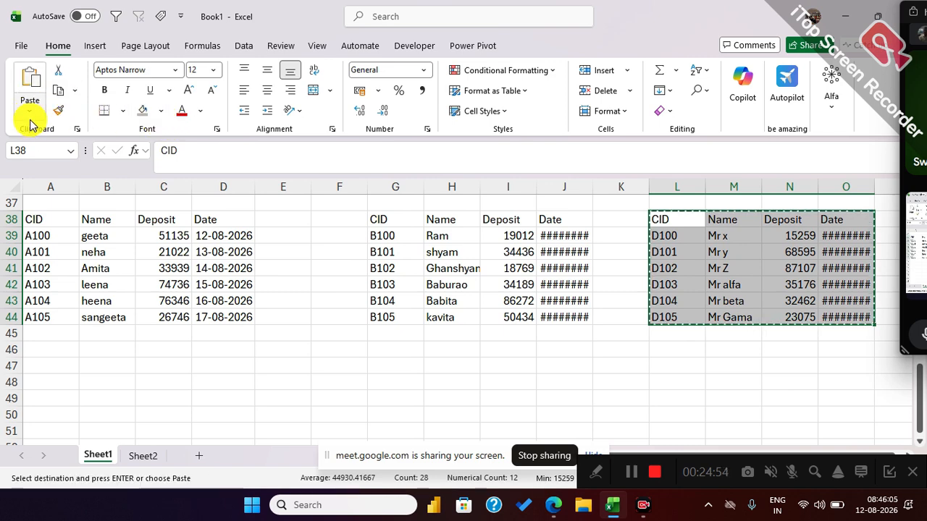
click(29, 110)
click(25, 213)
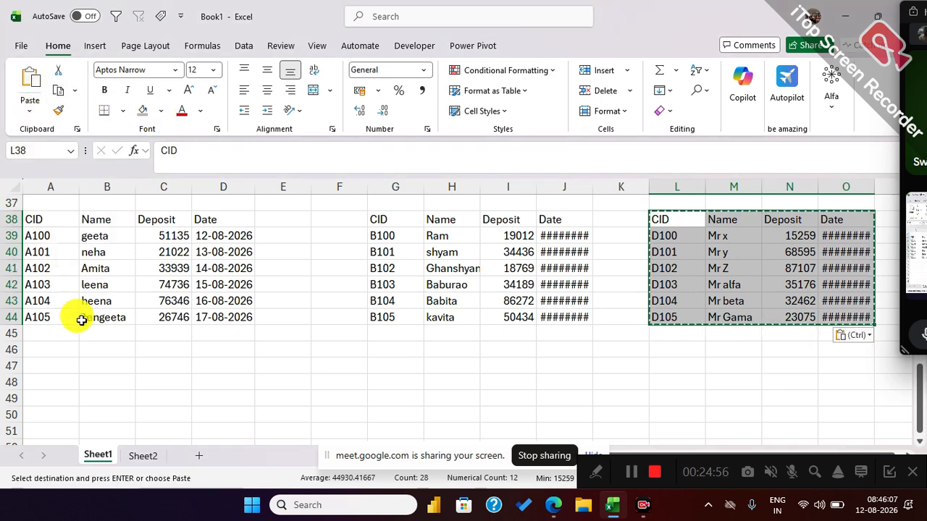
click(83, 352)
key(Escape)
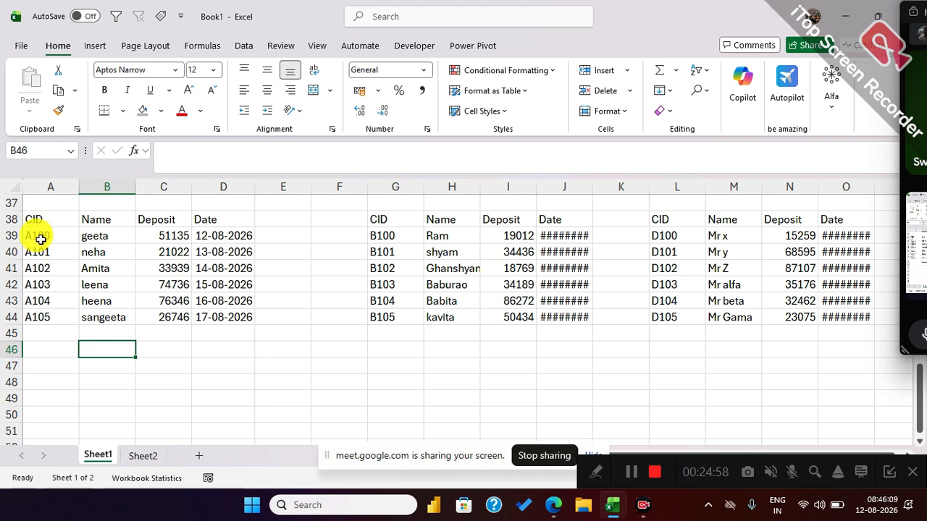
Define the named ranges Andheri for the first table A38:D44 and Bandra for the second table G38:J44.
drag(40, 217, 217, 311)
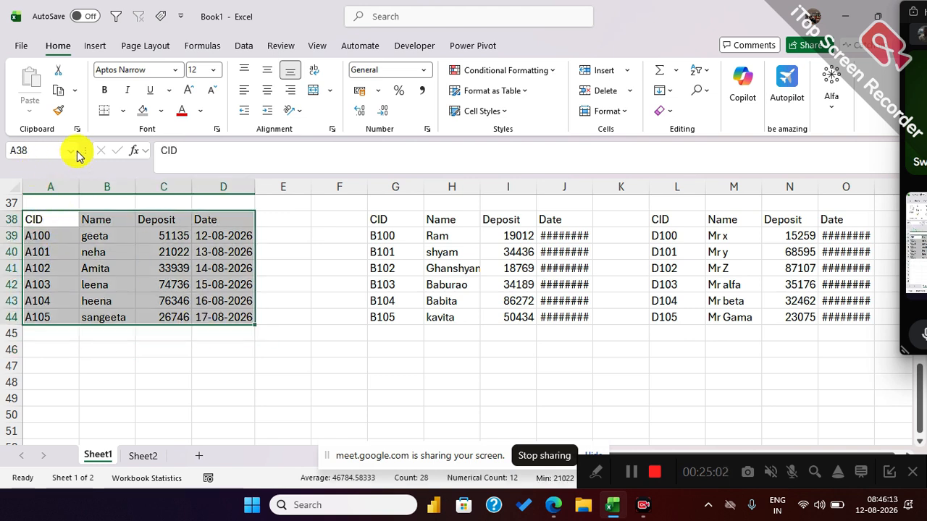
click(47, 152)
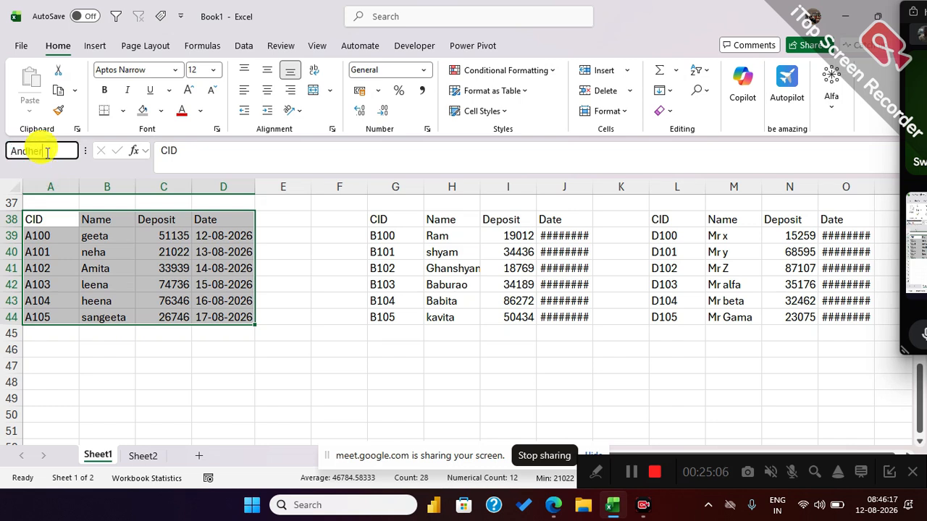
key(Return)
drag(384, 218, 566, 316)
click(42, 150)
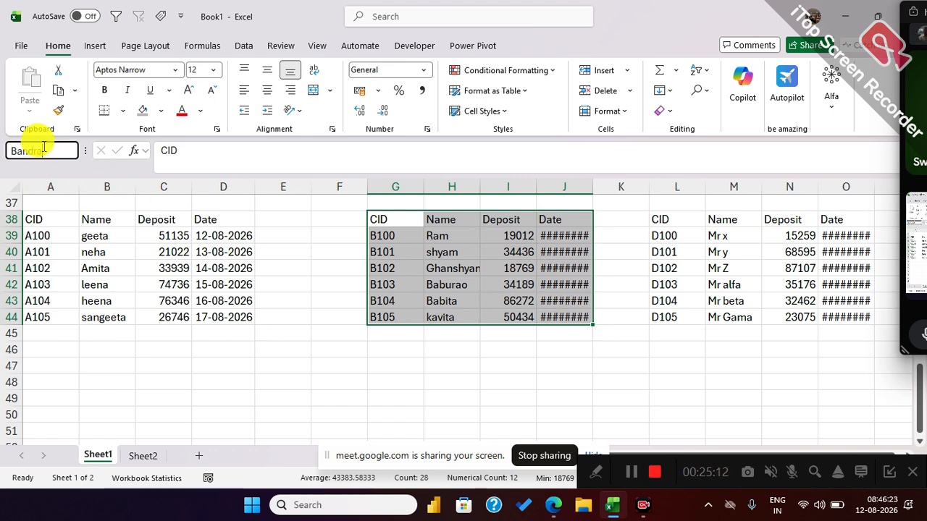
key(Return)
Define the named range dadar for the third table L38:O44, including its header row.
click(667, 222)
drag(667, 222, 833, 316)
click(25, 150)
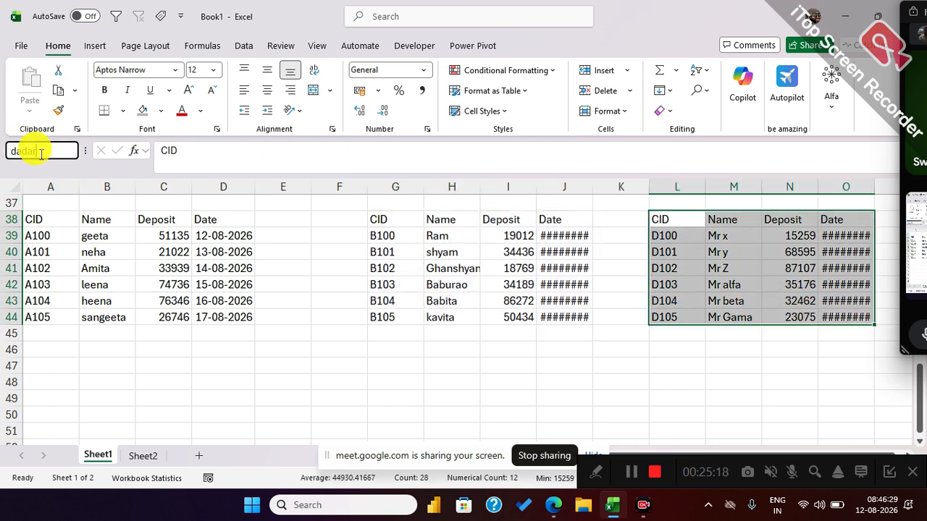
key(Return)
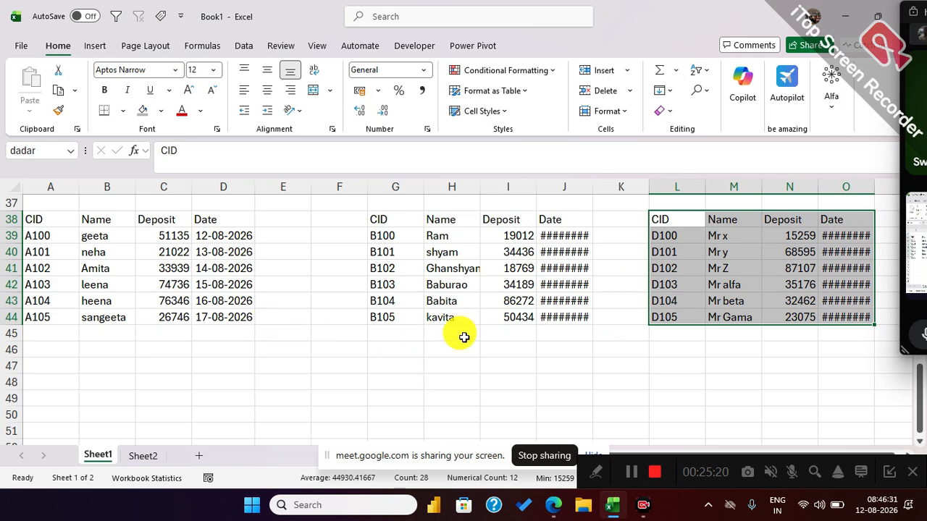
Start a VSTACK formula in B49 below the tables with the named range Andheri as its first array.
scroll(463, 337, down, 2)
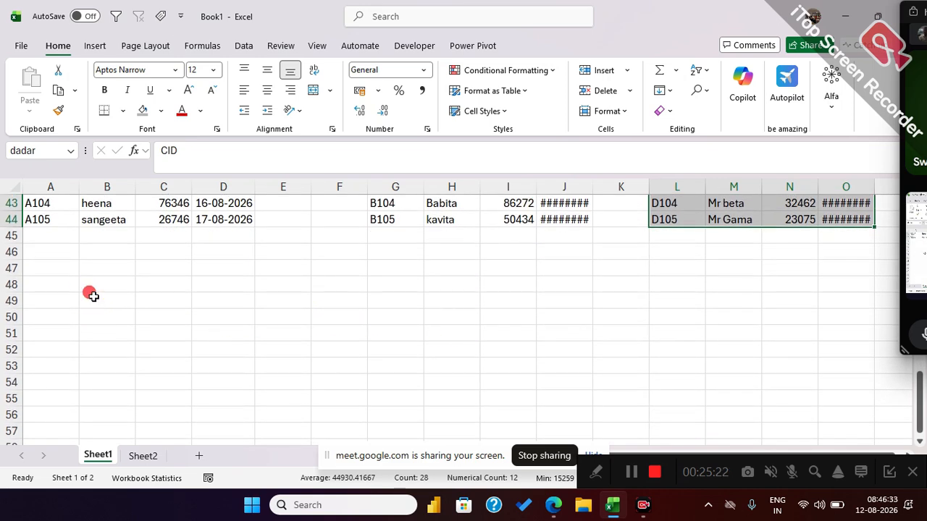
click(93, 296)
text(=)
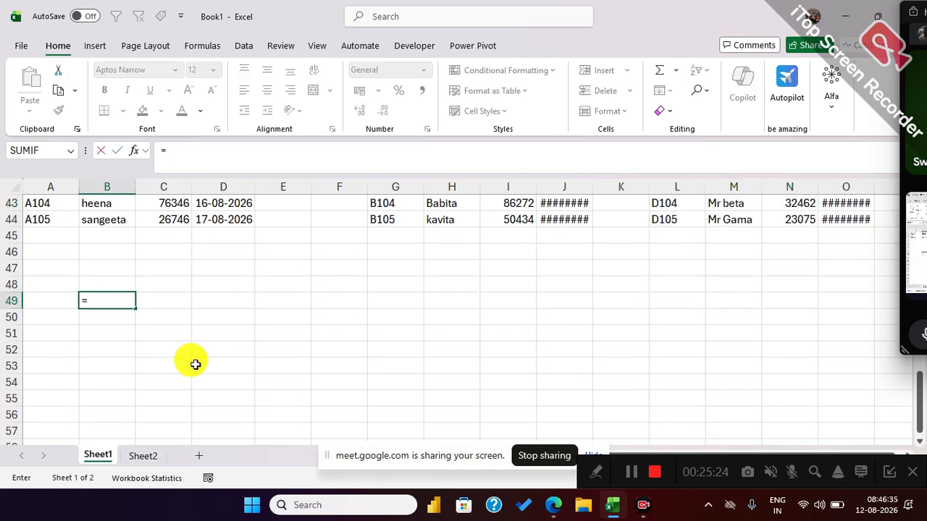
text(vst)
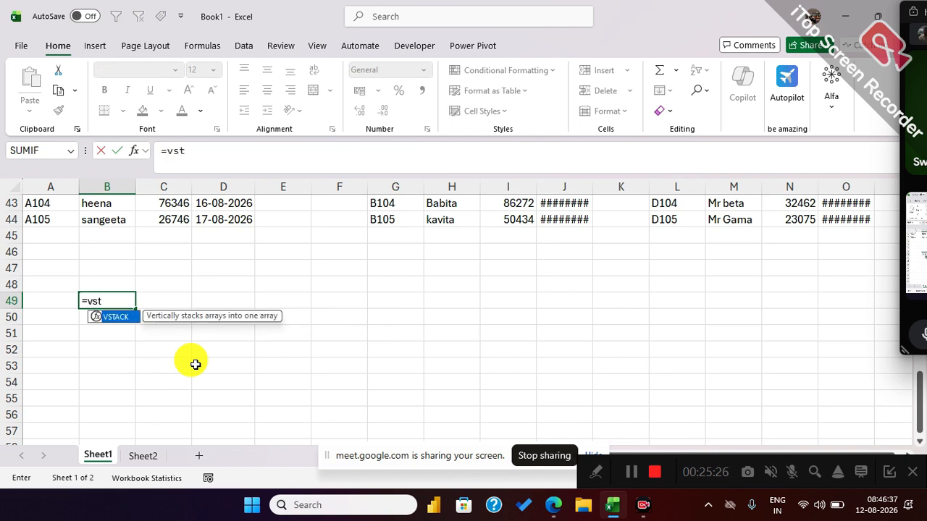
key(Tab)
text(mum)
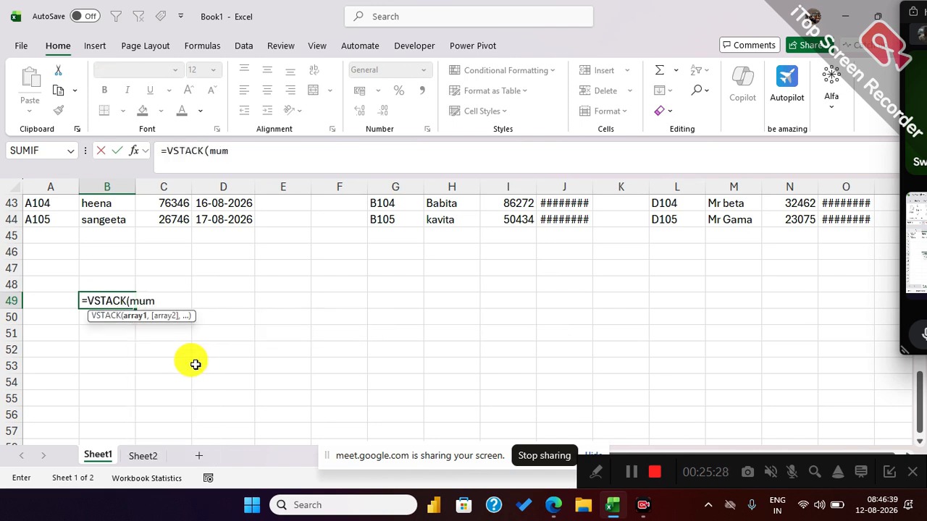
key(BackSpace)
key(BackSpace)
key(BackSpace)
text(an)
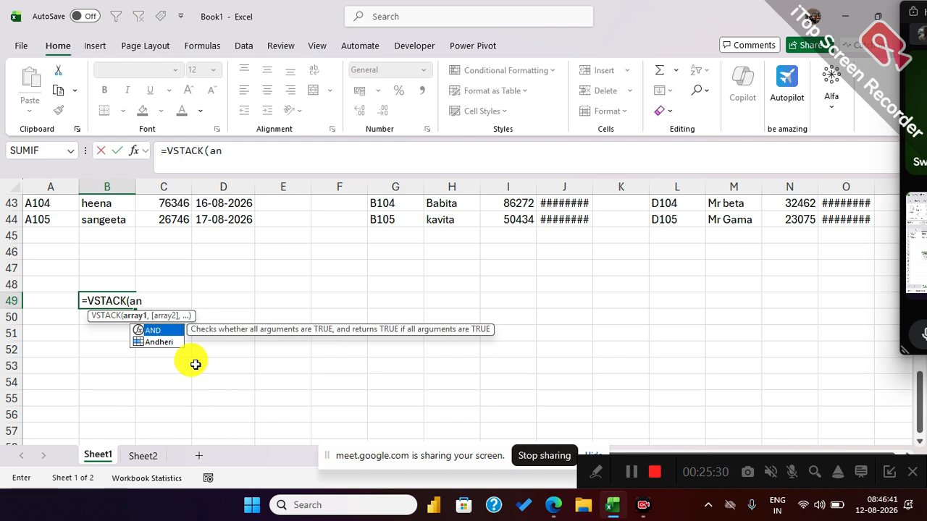
key(Down)
key(Tab)
text(,)
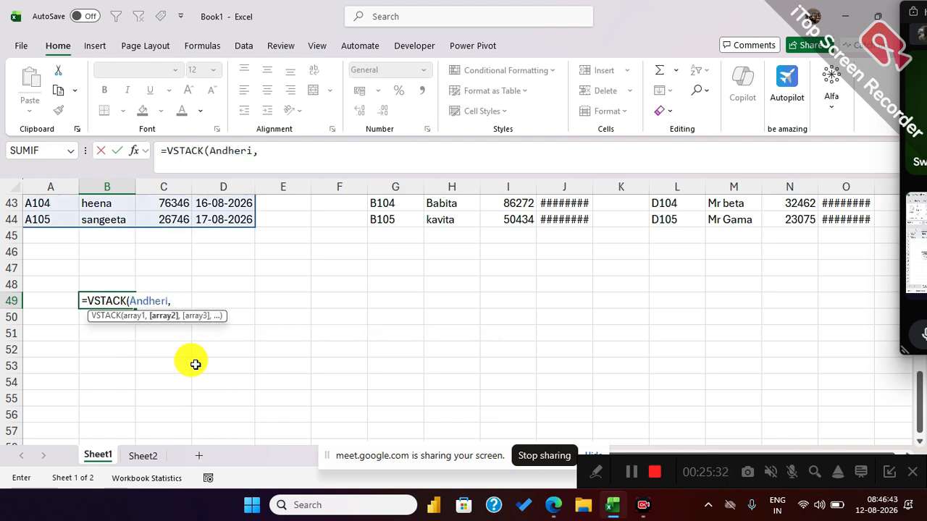
text(ban)
Add Bandra and dadar as the second and third arrays and enter the VSTACK formula.
key(Tab)
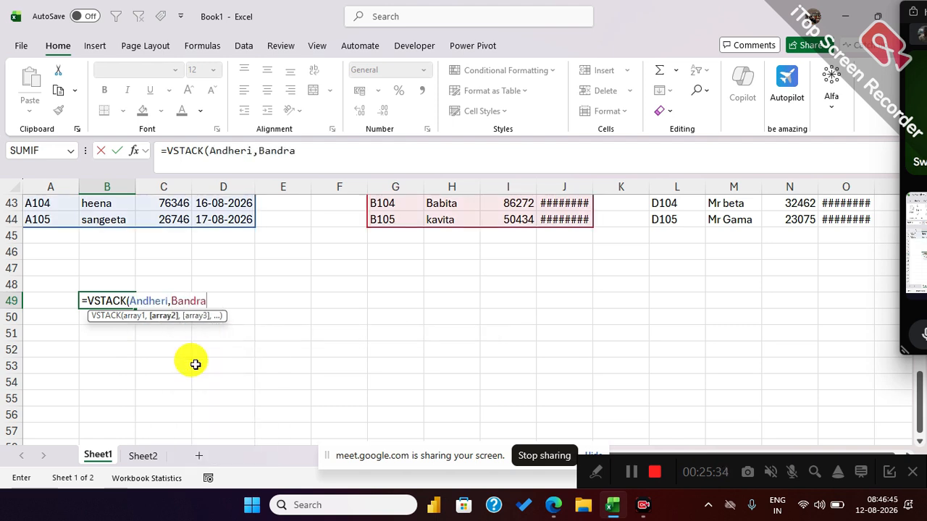
text(,dd)
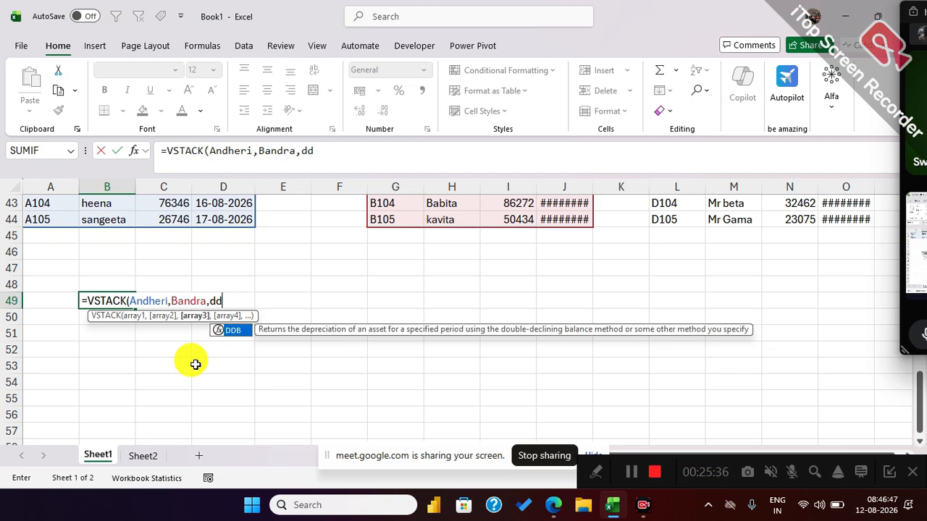
key(BackSpace)
text(adar)
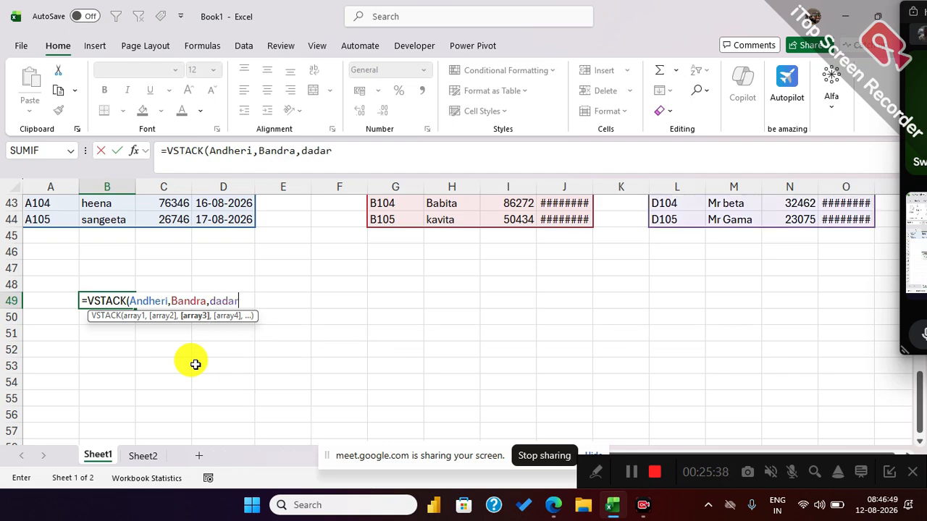
key(Return)
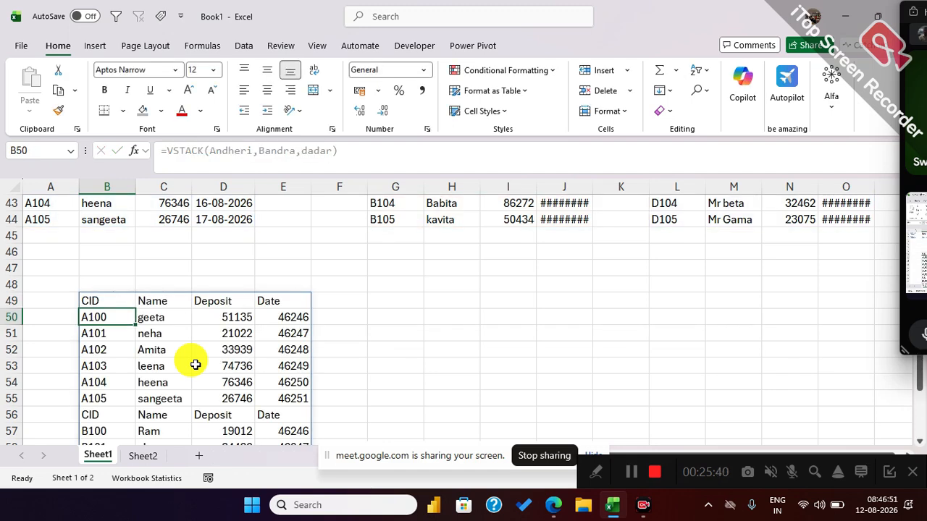
Look through the stacked table from B49 downward for header rows repeated between the three source tables.
scroll(217, 340, down, 2)
drag(91, 325, 253, 326)
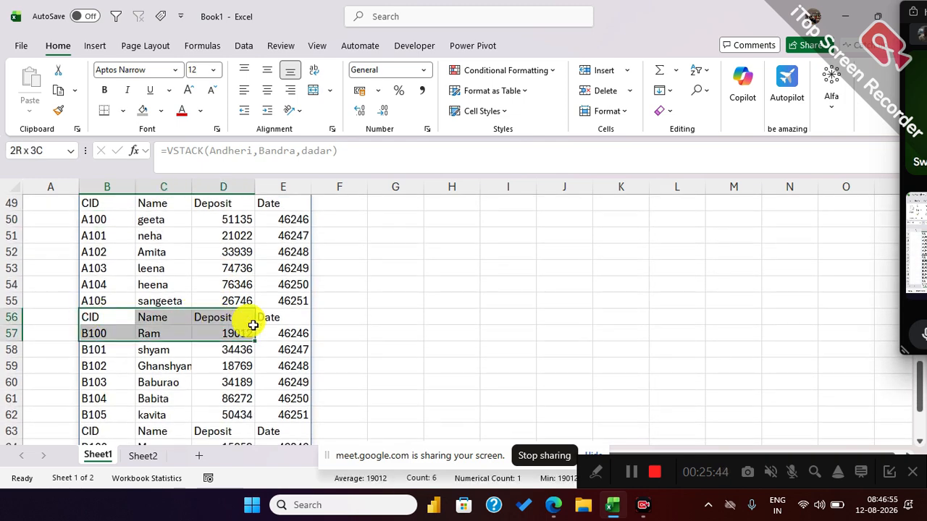
click(303, 317)
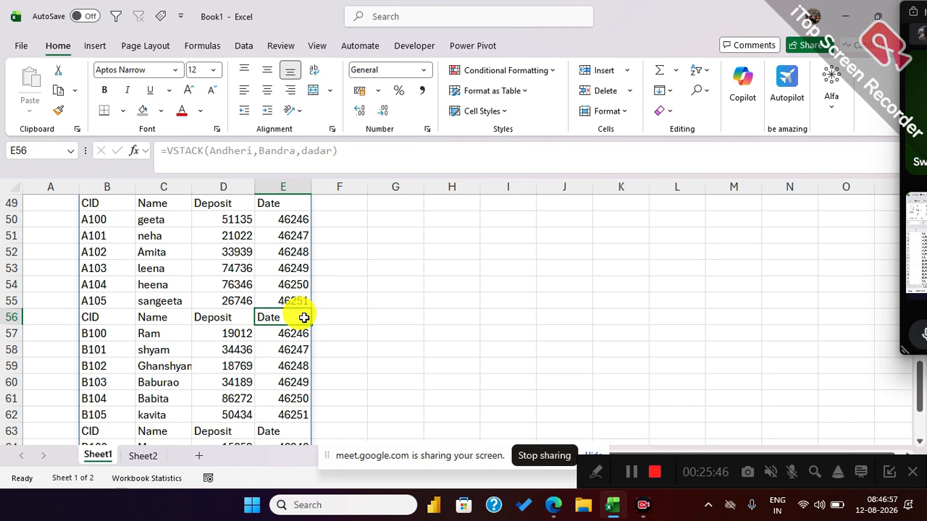
scroll(303, 317, down, 4)
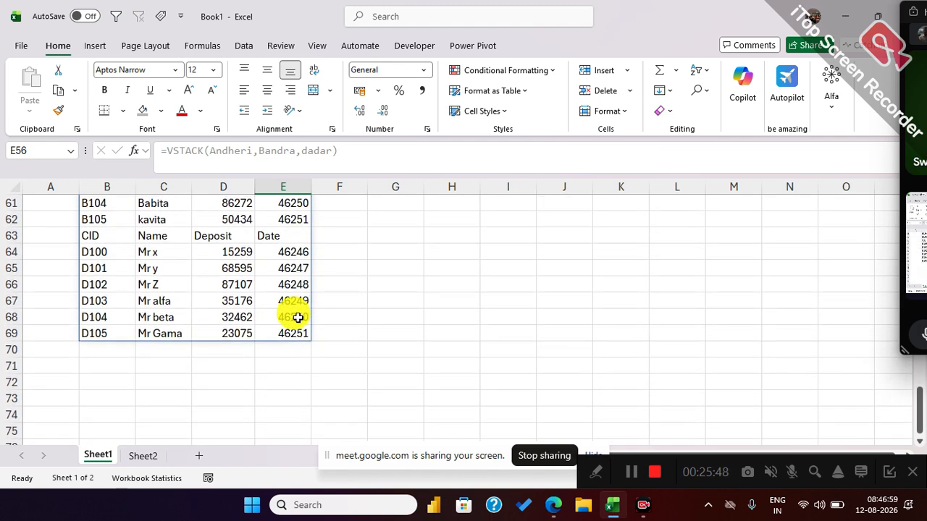
scroll(297, 318, up, 4)
drag(103, 313, 258, 316)
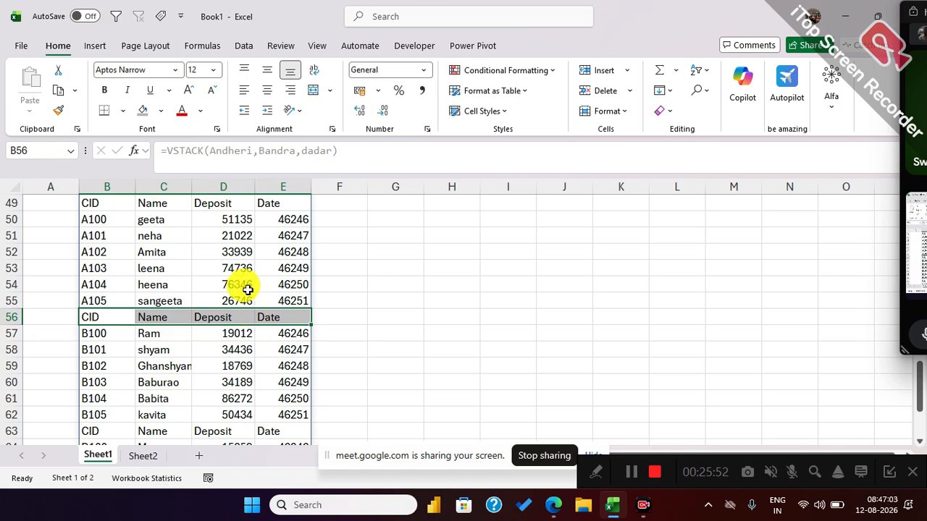
Compare the first table's data rows A39:D44 with the cells covered by the named range Andheri.
scroll(249, 289, up, 4)
scroll(238, 284, up, 1)
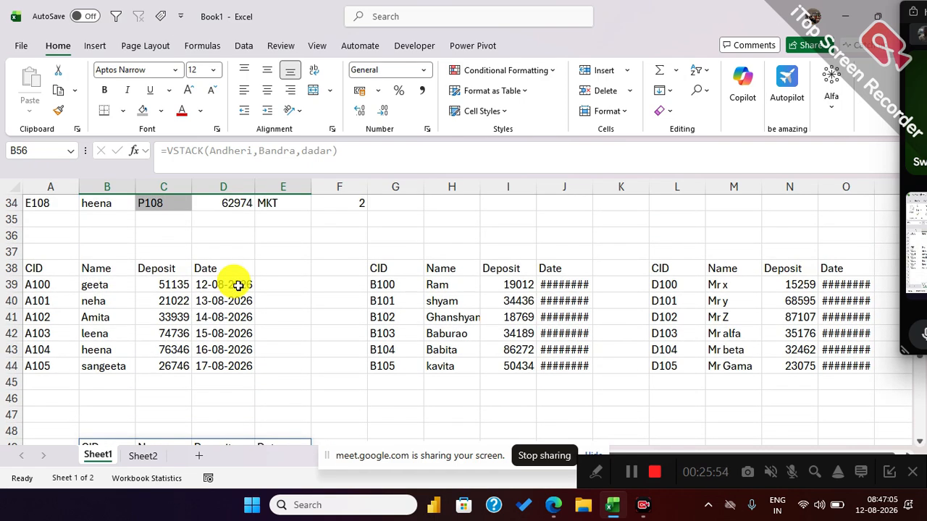
drag(37, 281, 212, 360)
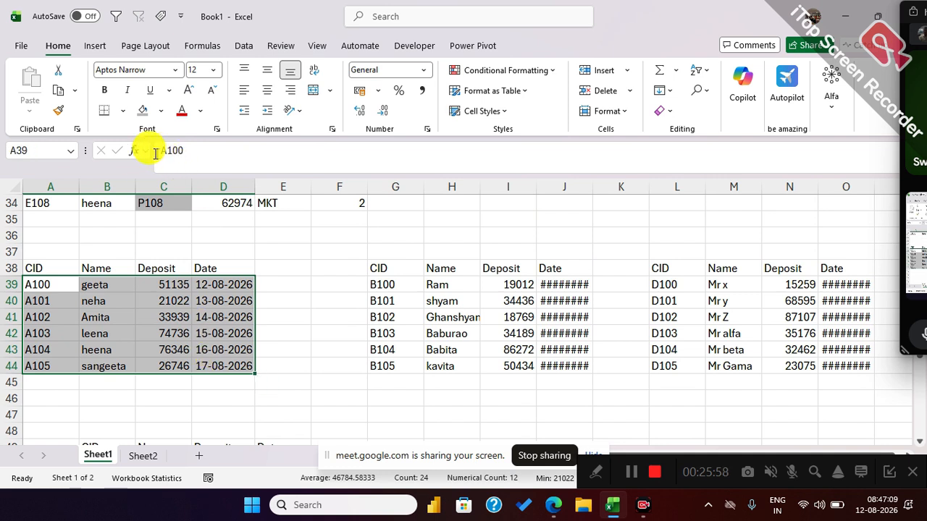
click(70, 152)
click(30, 166)
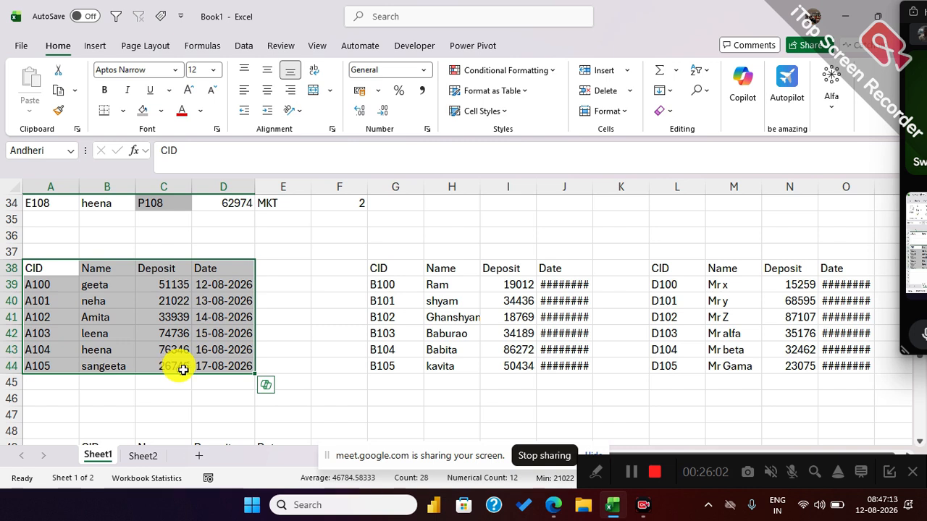
Widen column J to fit the second table's dates, and compare the CID columns of the three tables.
double_click(593, 189)
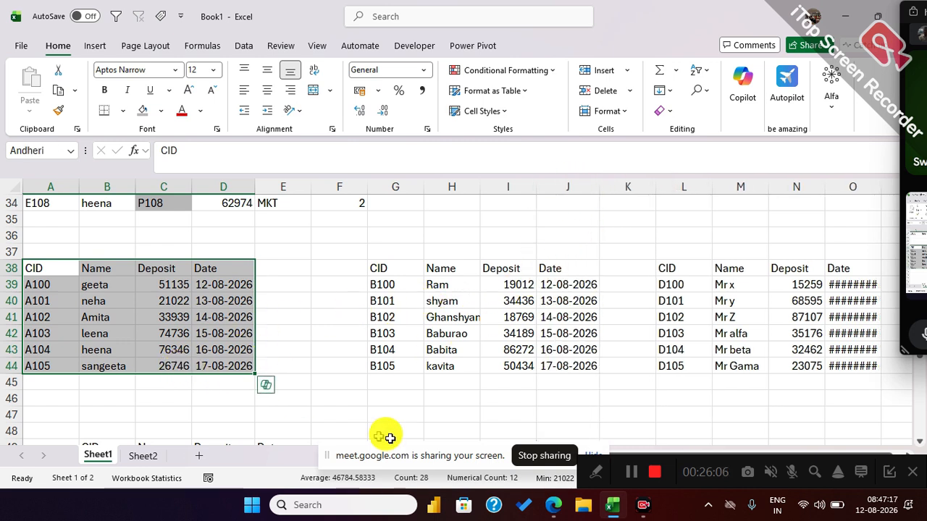
scroll(80, 311, down, 3)
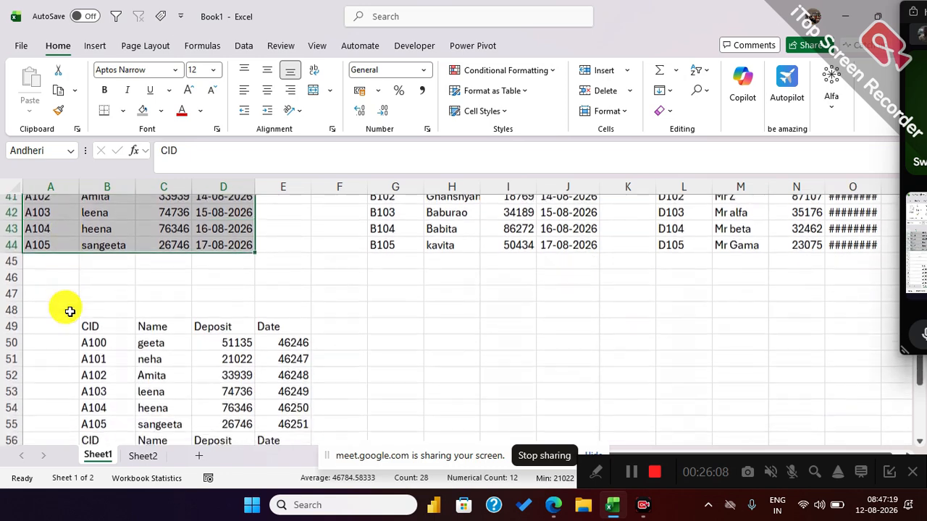
scroll(70, 308, up, 2)
drag(37, 237, 40, 300)
drag(398, 237, 404, 304)
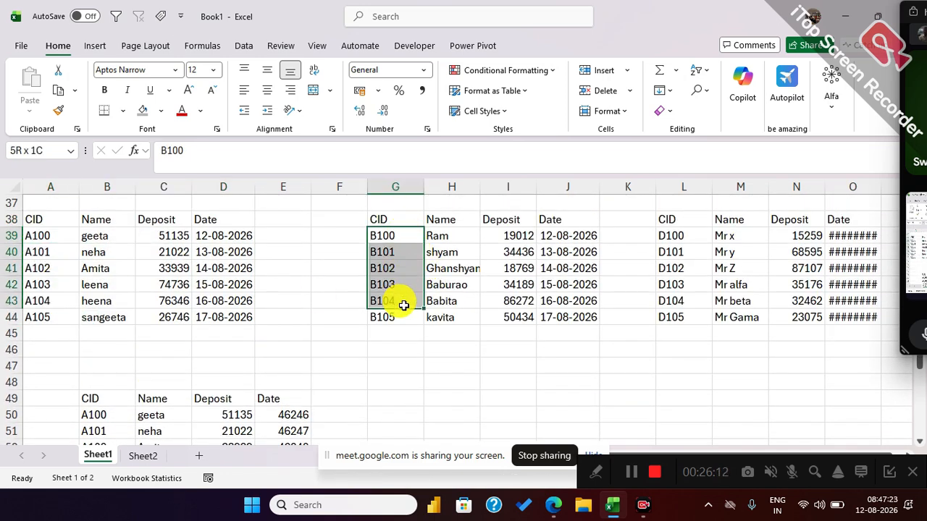
drag(668, 236, 679, 305)
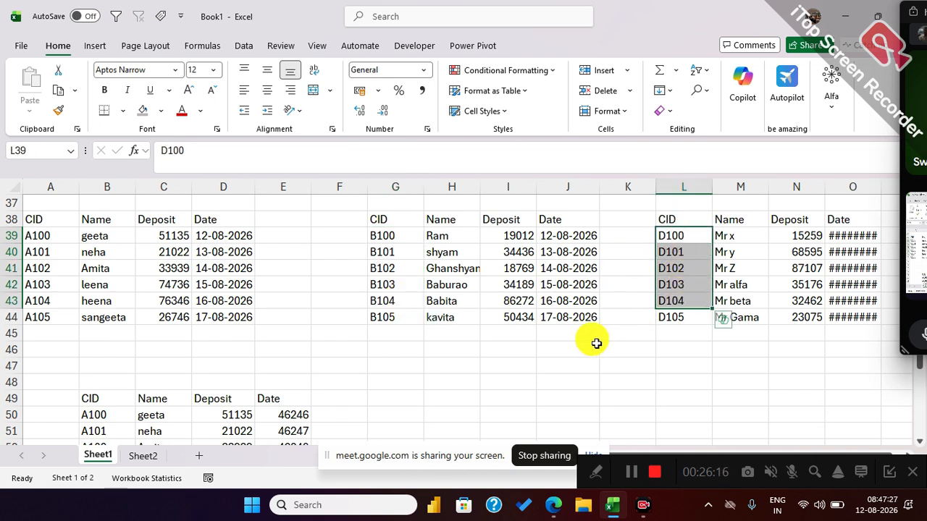
Copy the first table's headers A38:D38 from Sheet1 and paste them at A20 on Sheet2.
drag(64, 215, 231, 220)
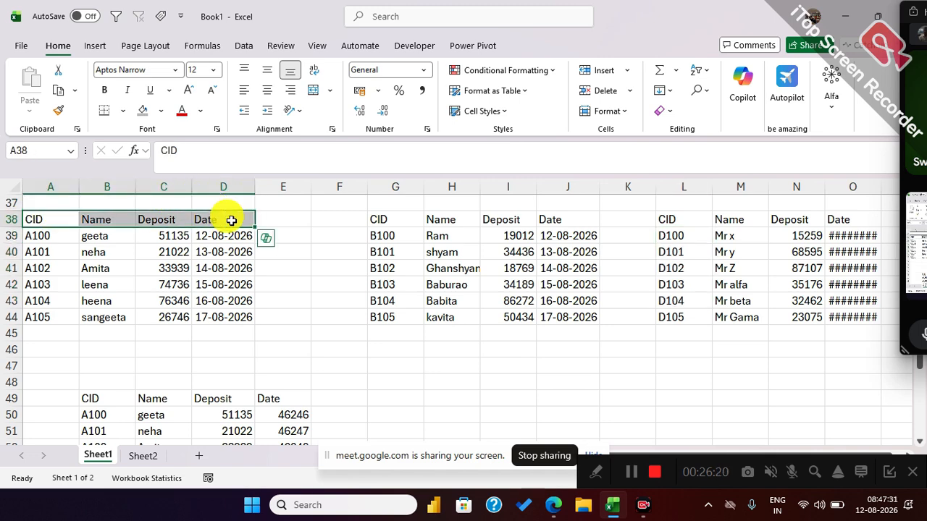
key(ctrl+c)
scroll(178, 365, down, 1)
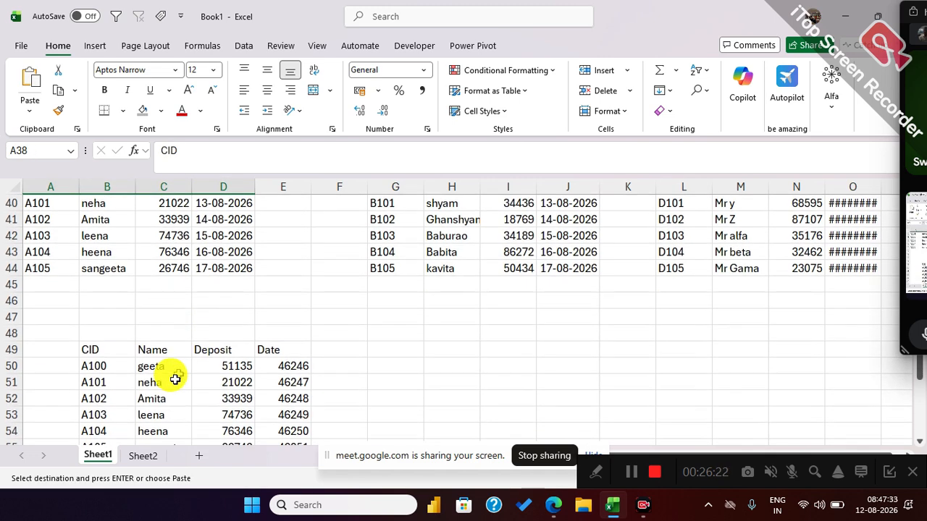
click(138, 458)
scroll(94, 372, down, 2)
click(60, 279)
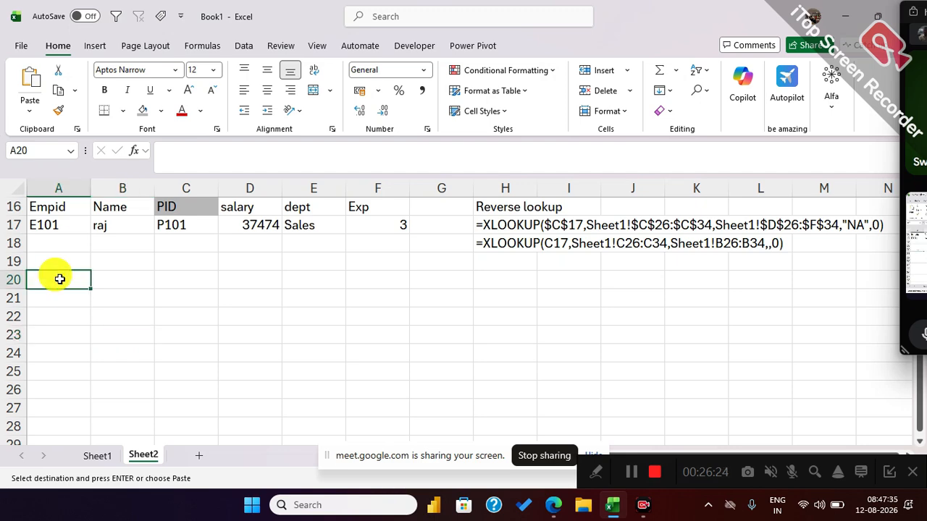
key(ctrl+v)
Copy the customer ID in Sheet1 cell A42 into A21 under the CID header on Sheet2.
click(58, 303)
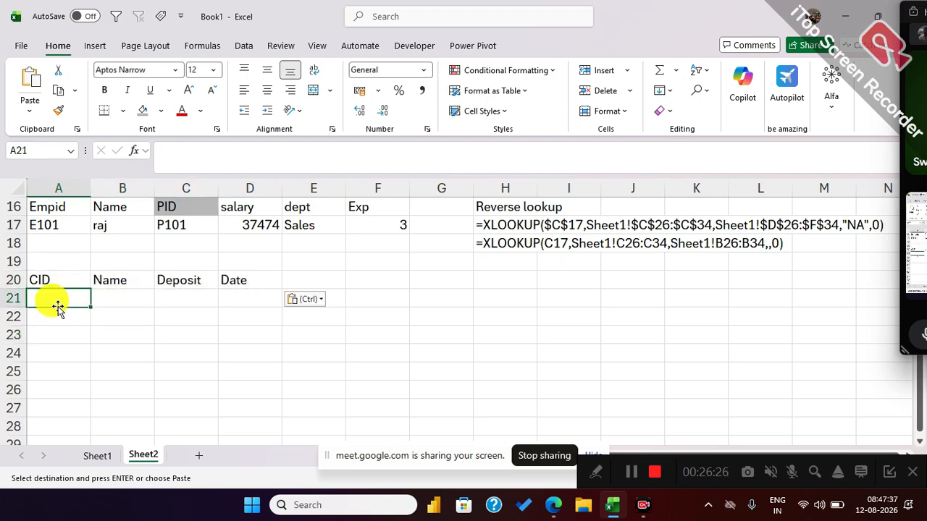
click(100, 457)
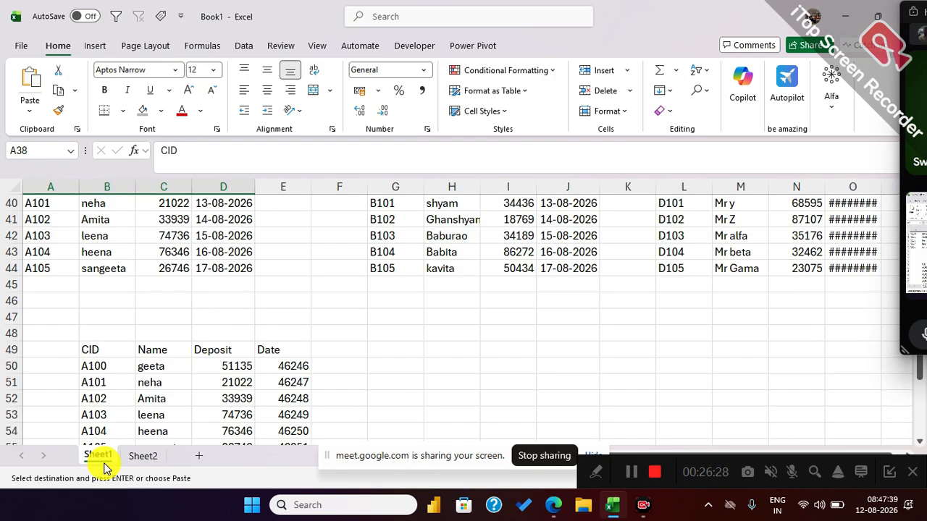
click(103, 404)
click(44, 234)
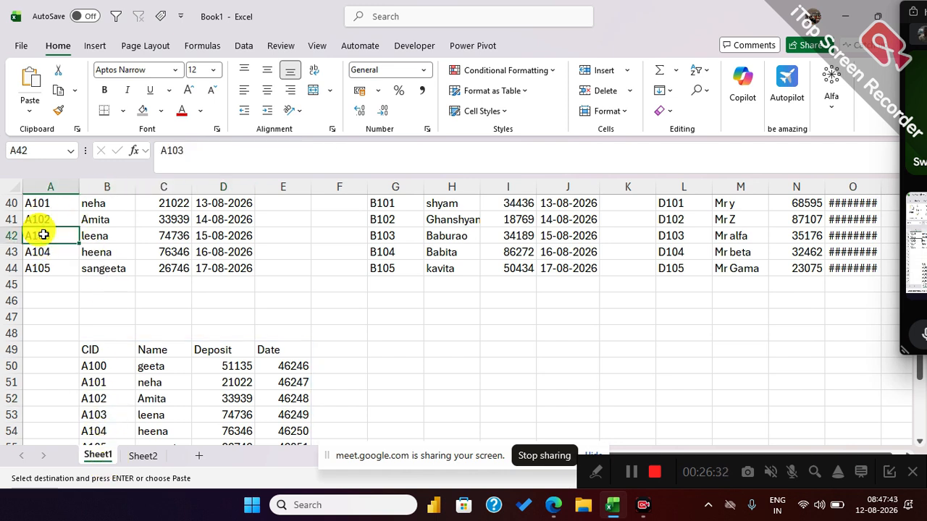
click(142, 456)
key(ctrl+v)
click(80, 343)
click(120, 297)
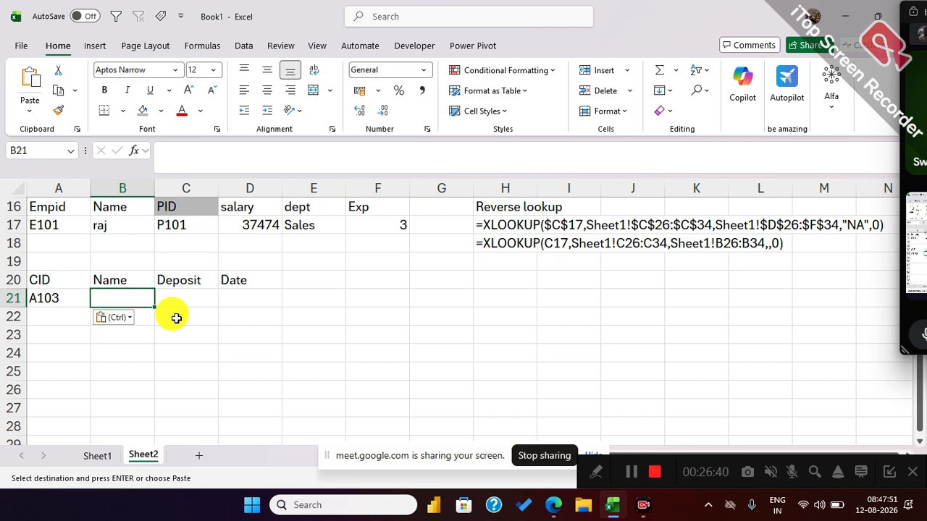
text(=xl)
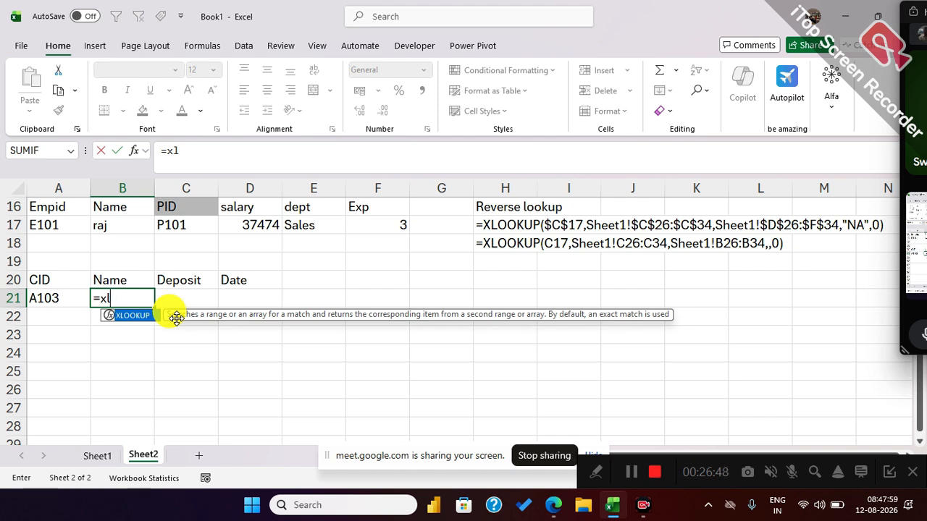
key(Escape)
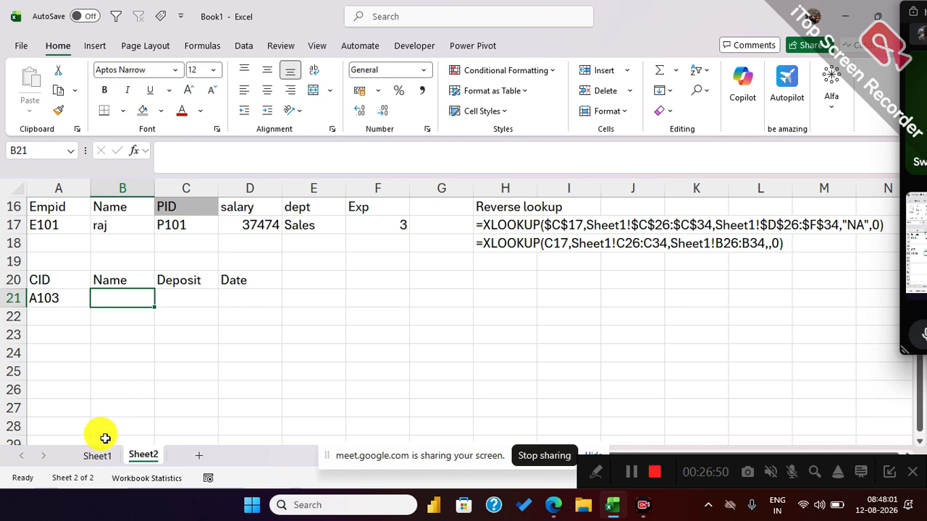
Compare the stacked table's header row B49:E49 with the first table's data rows A39:D44 on Sheet1.
click(98, 455)
drag(95, 352, 263, 348)
scroll(82, 276, up, 1)
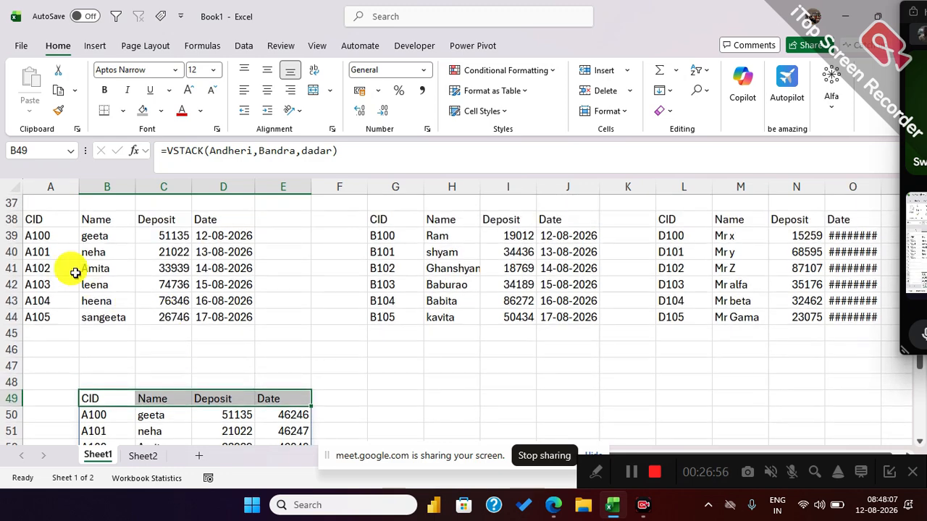
drag(55, 238, 232, 313)
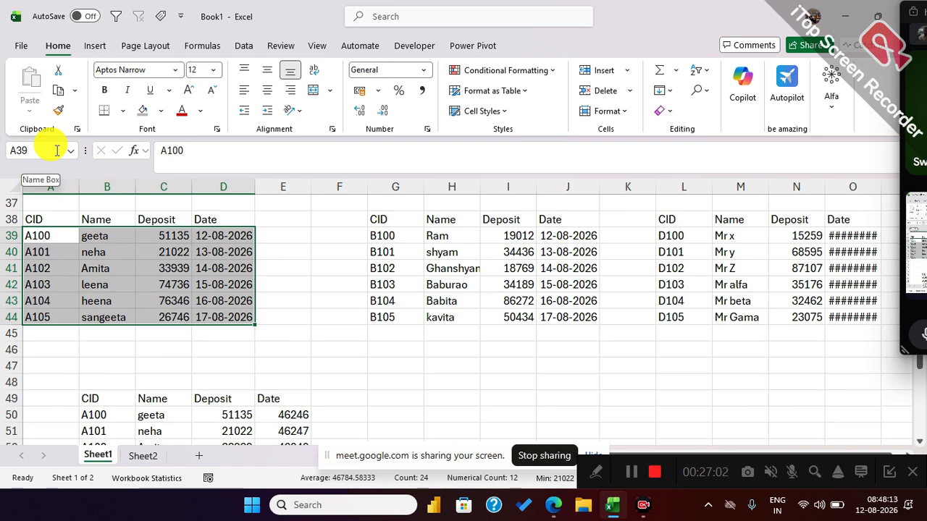
Start an XLOOKUP formula in B21 on Sheet2 with the absolute reference $A$21 as the lookup value.
click(139, 458)
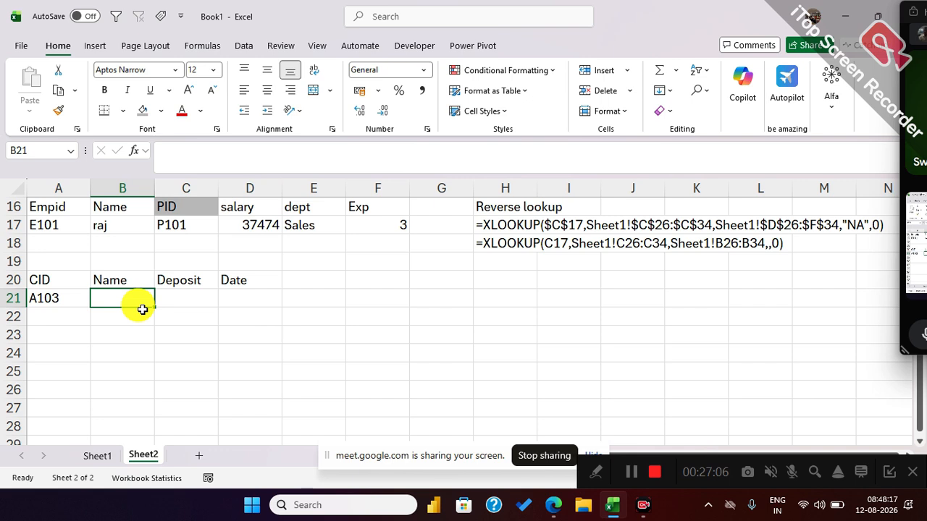
text(=xl)
key(Tab)
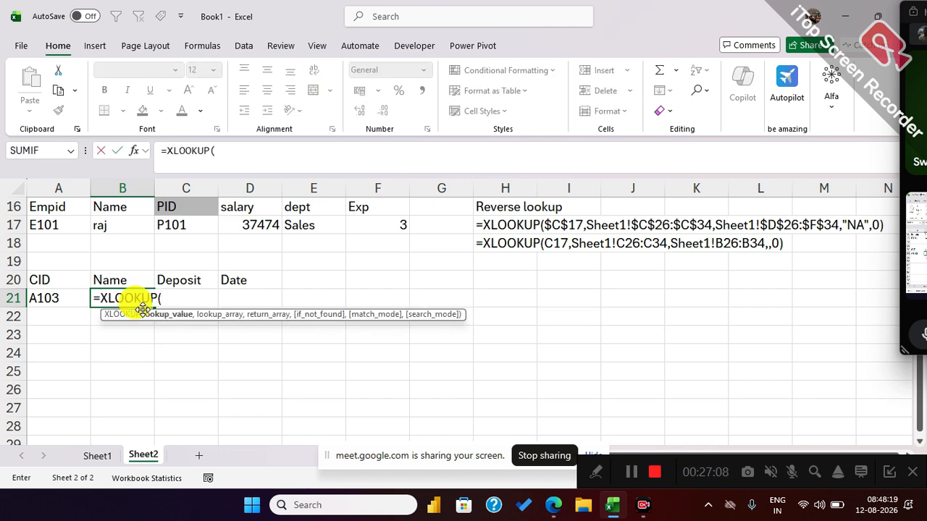
click(64, 295)
key(F4)
text(,)
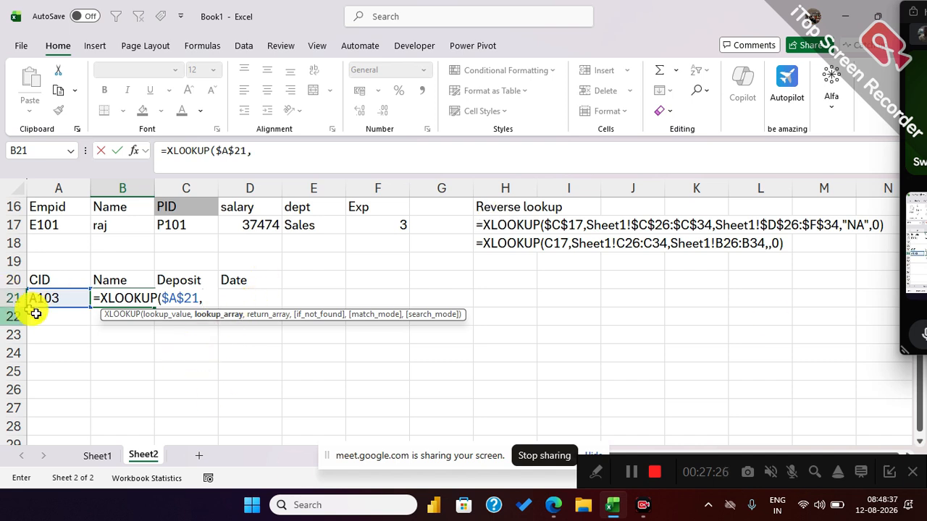
Add the first table's CID cells on Sheet1, $A$39:$A$44, as the absolute lookup array.
click(97, 455)
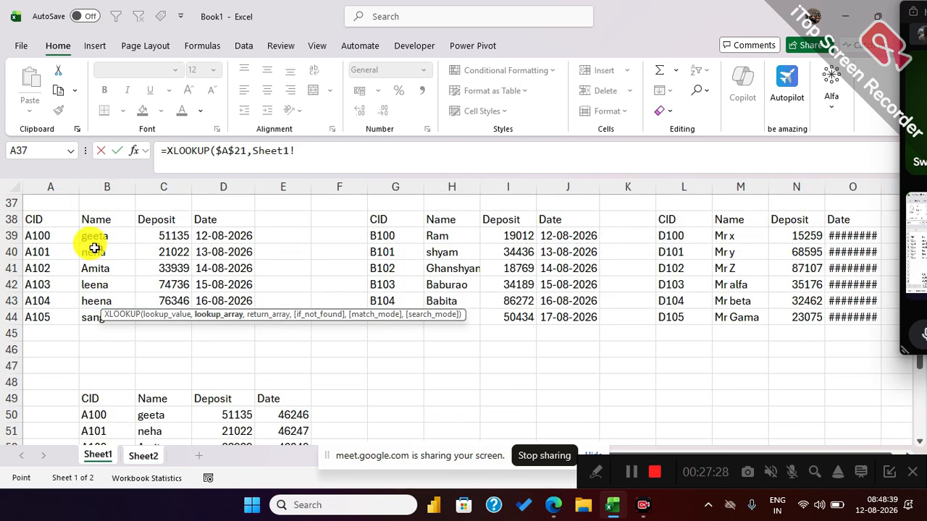
drag(58, 235, 58, 313)
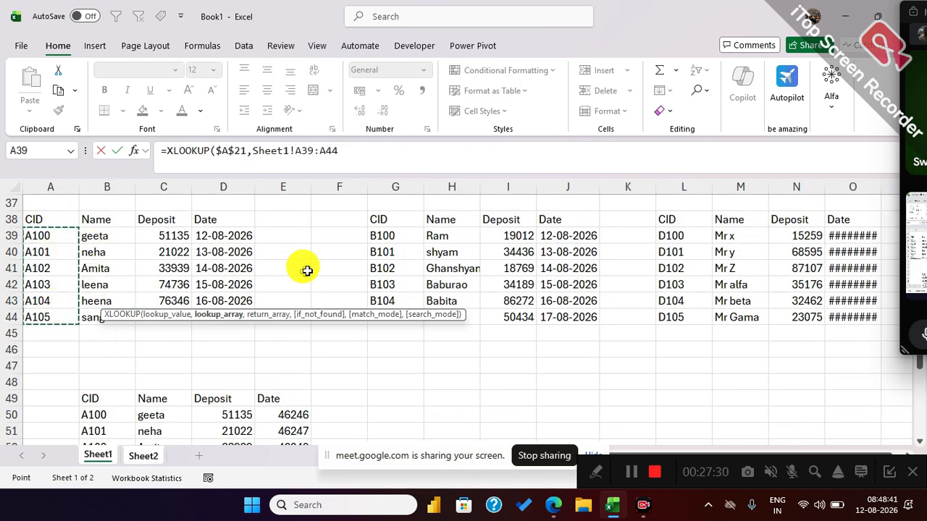
drag(385, 235, 408, 319)
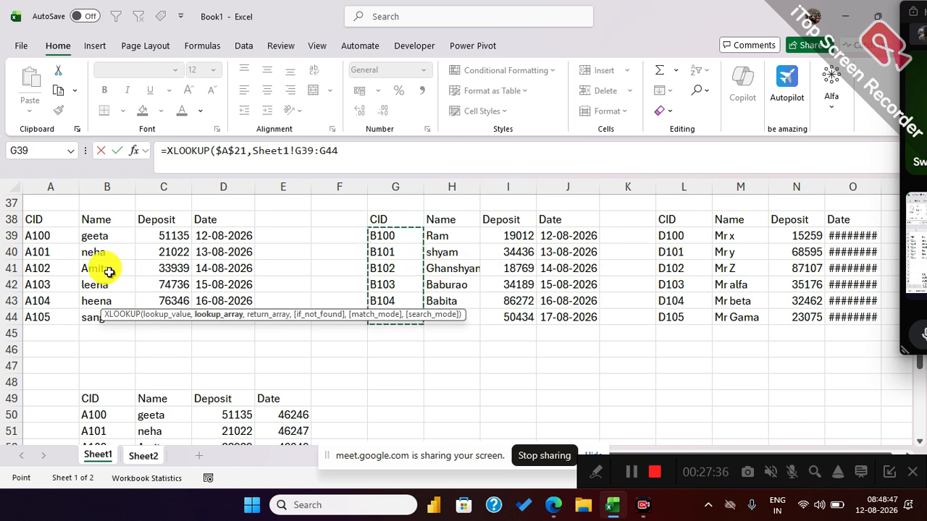
drag(41, 236, 55, 310)
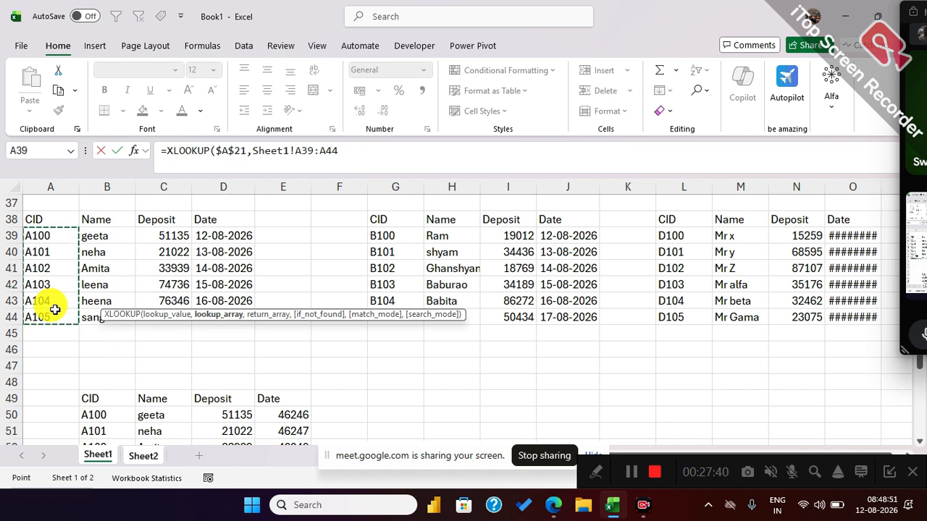
key(F4)
text(,)
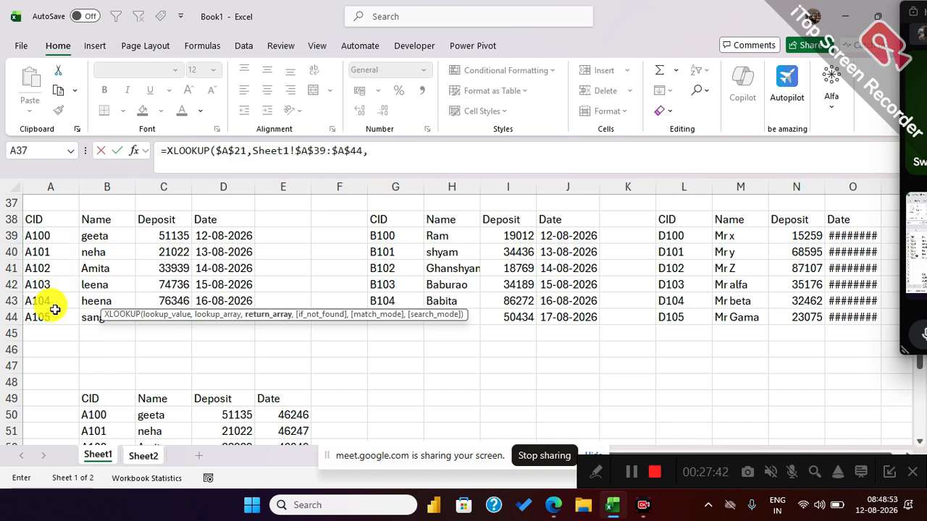
Add Sheet1!$B$39:$D$44 as the return array, "missing" for not found and match mode 0, and enter the XLOOKUP formula.
drag(87, 236, 233, 320)
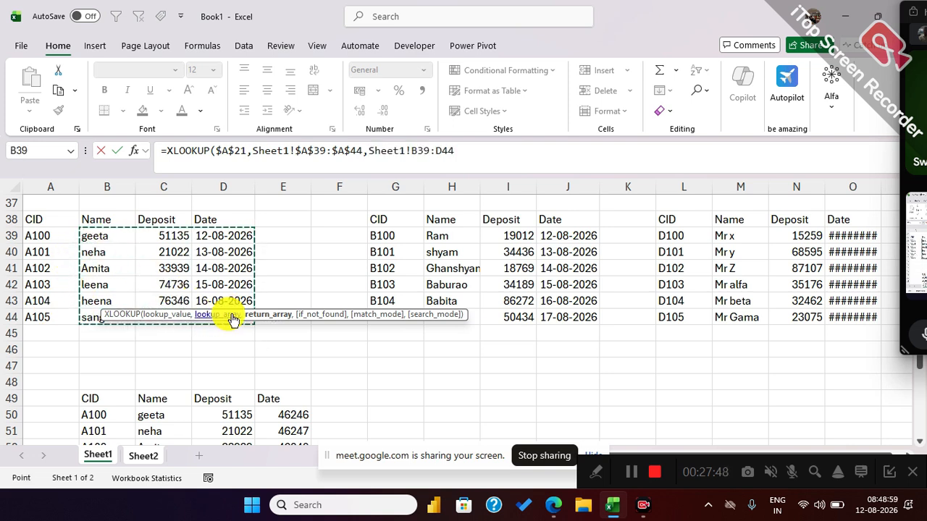
key(F4)
text(,"m)
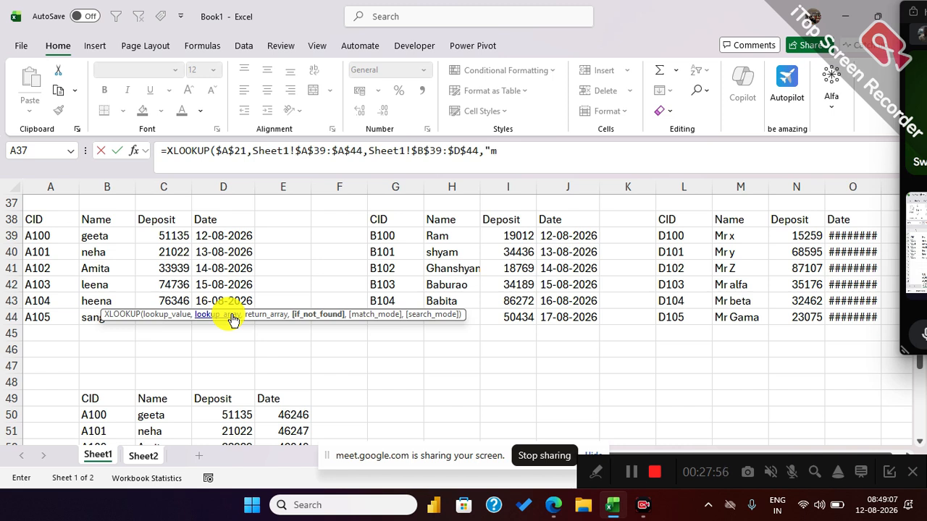
text(issing",0)
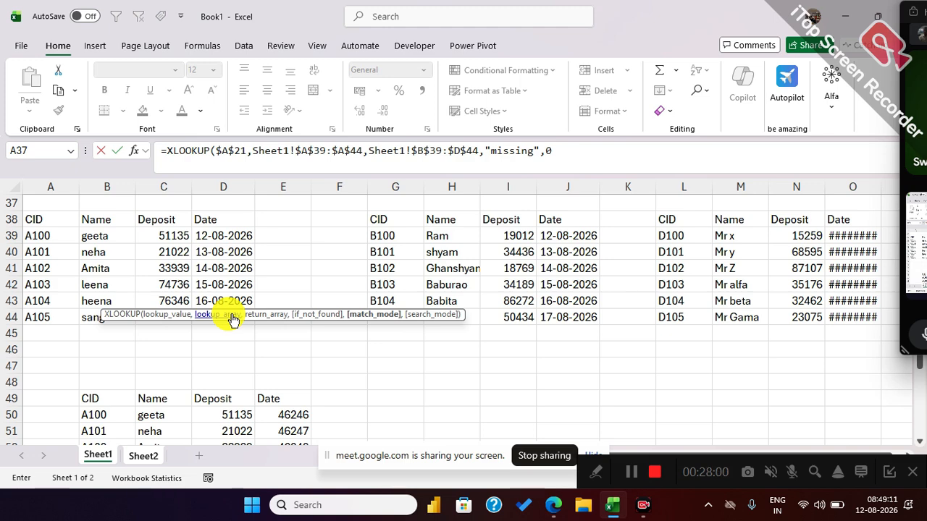
key(Return)
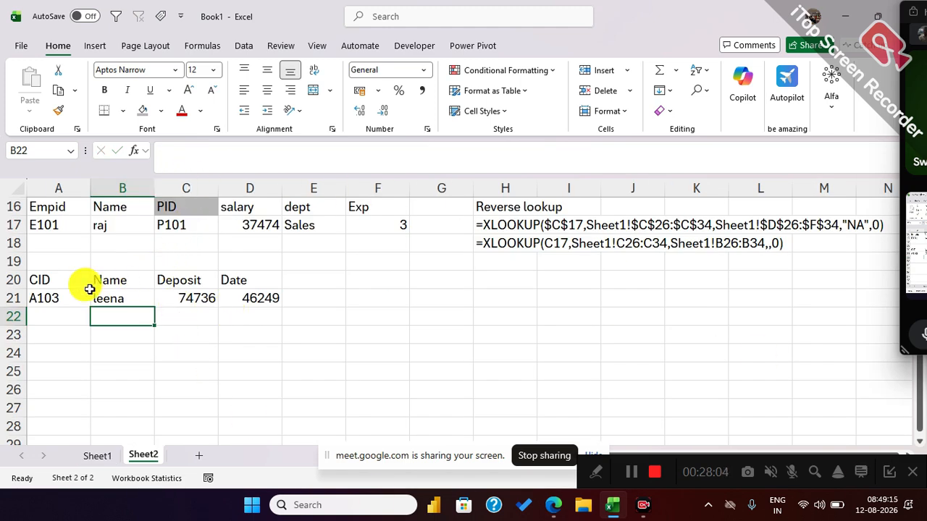
Change the customer ID in A21 to the one in the third table's cell L42, and check the lookup in B21.
click(55, 294)
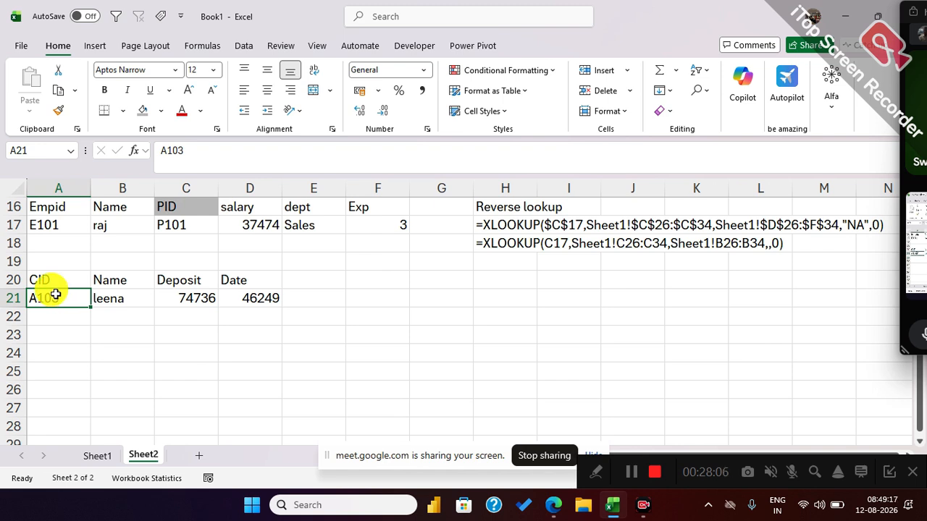
text(D)
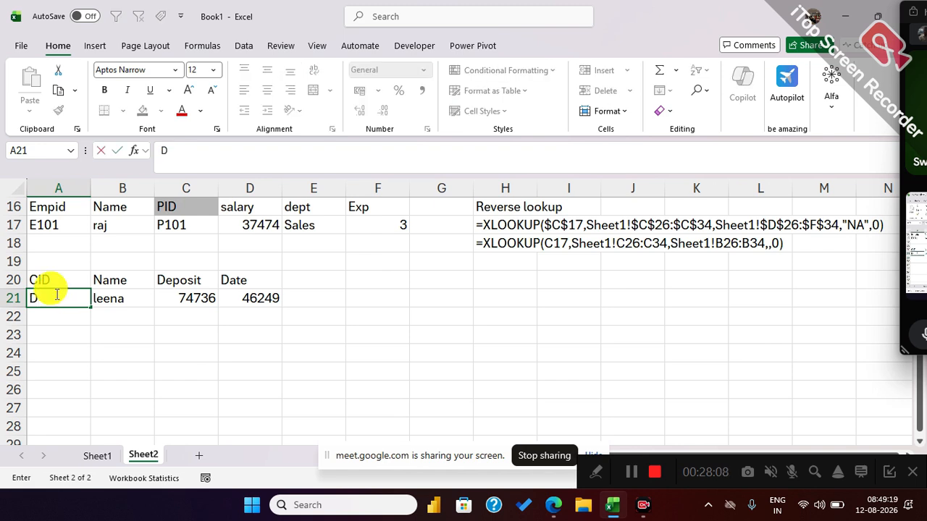
text(103)
key(Return)
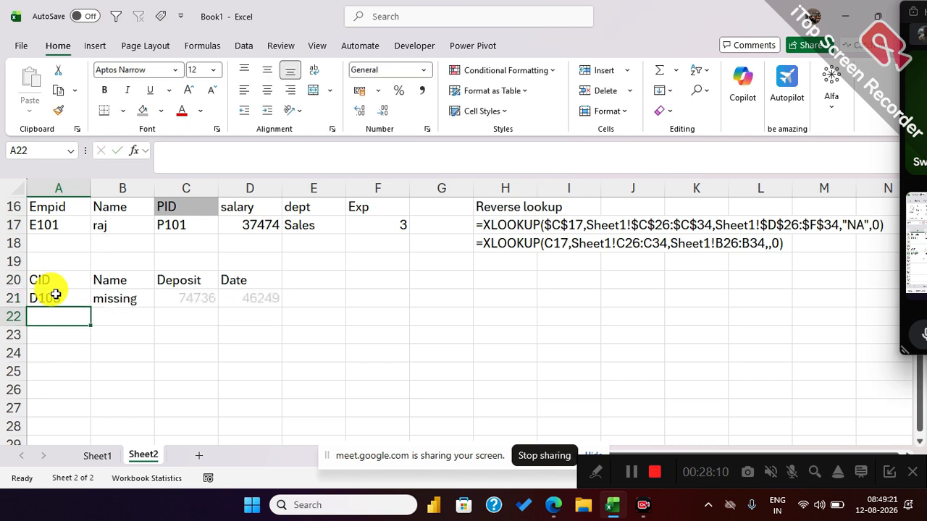
click(116, 293)
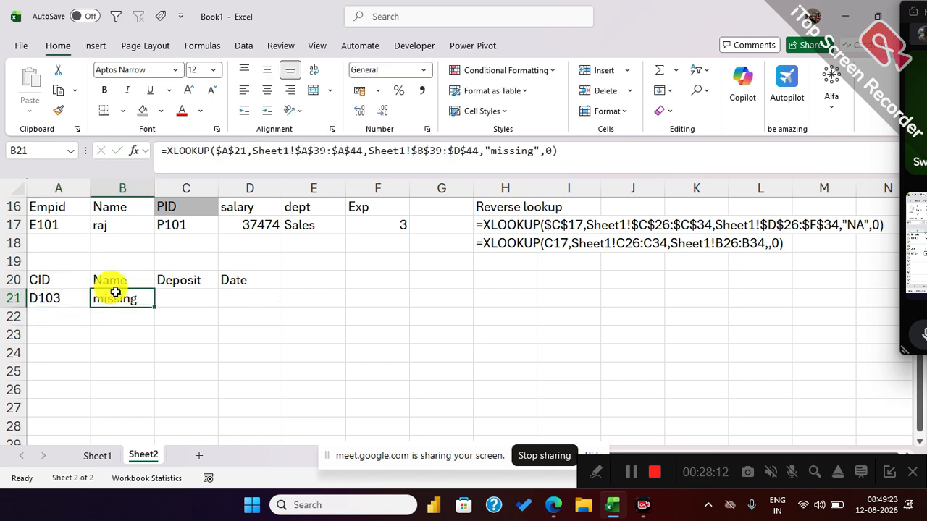
click(67, 298)
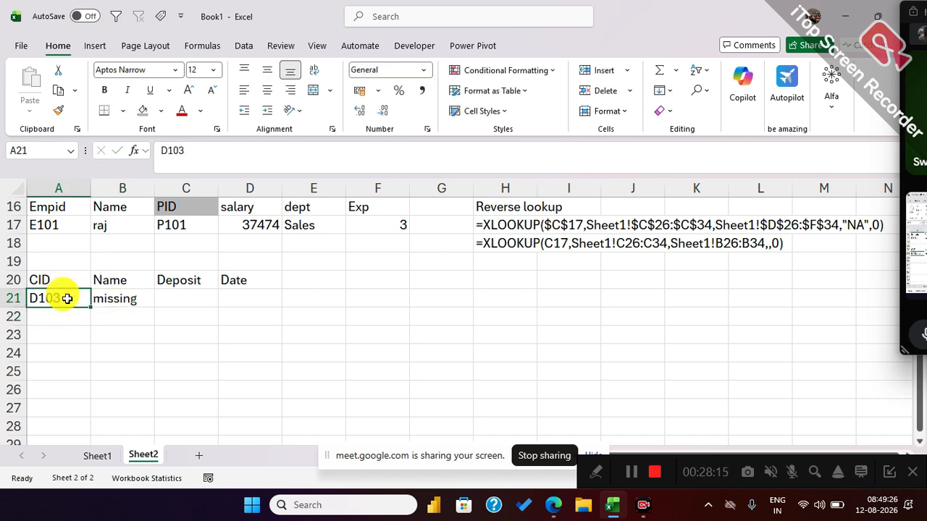
Replace the "missing" argument of the XLOOKUP in B21 with a nested XLOOKUP that uses A21 as its lookup value.
click(110, 297)
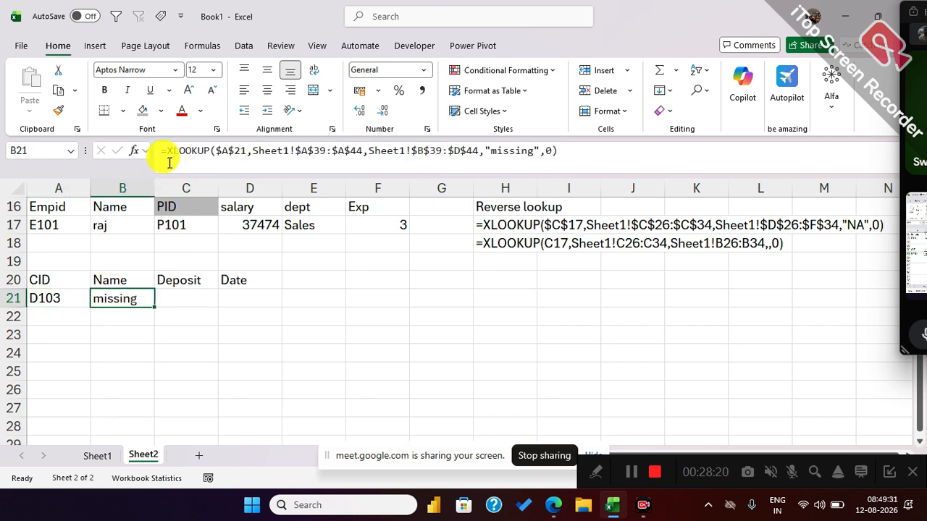
click(538, 150)
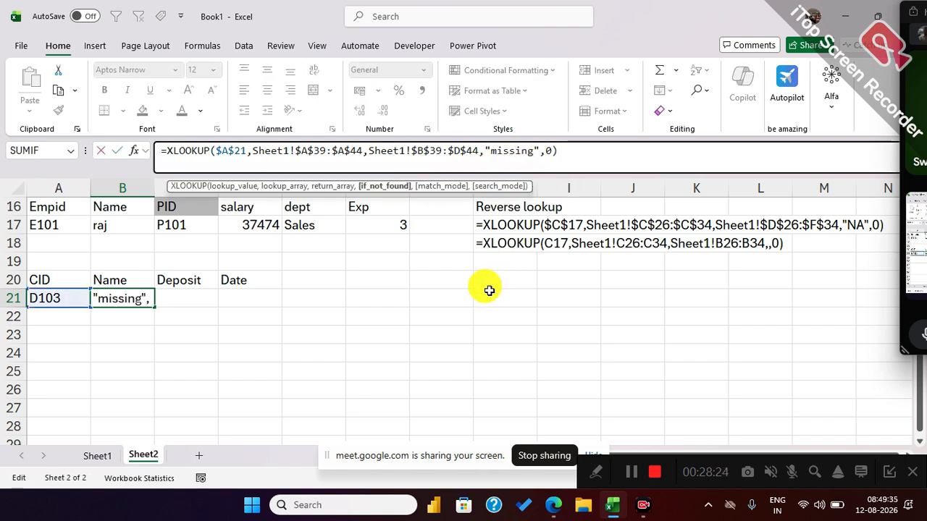
click(540, 151)
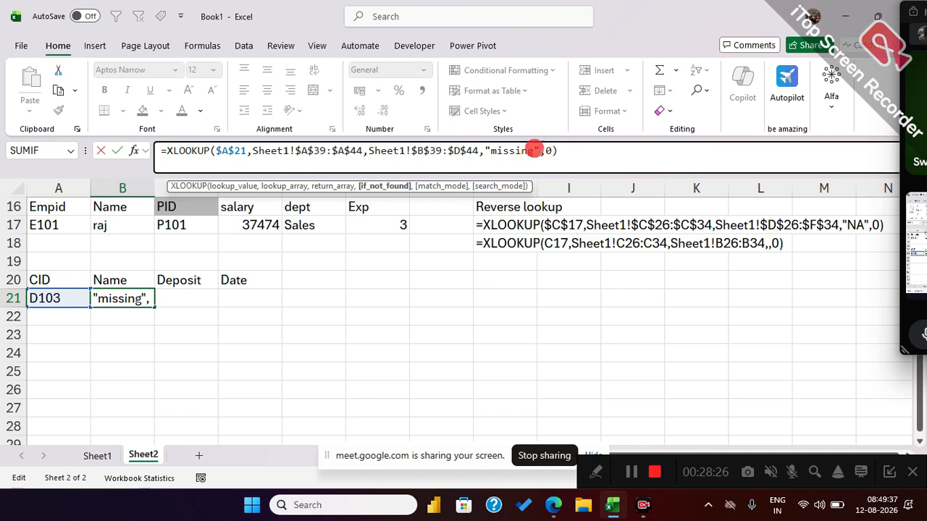
key(BackSpace)
key(BackSpace)
key(BackSpace)
key(BackSpace)
key(BackSpace)
key(BackSpace)
key(BackSpace)
key(BackSpace)
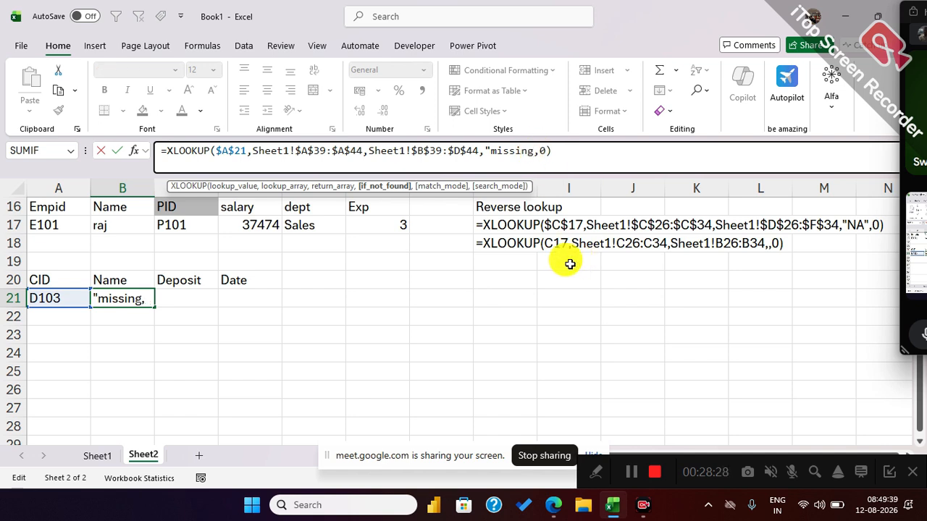
key(BackSpace)
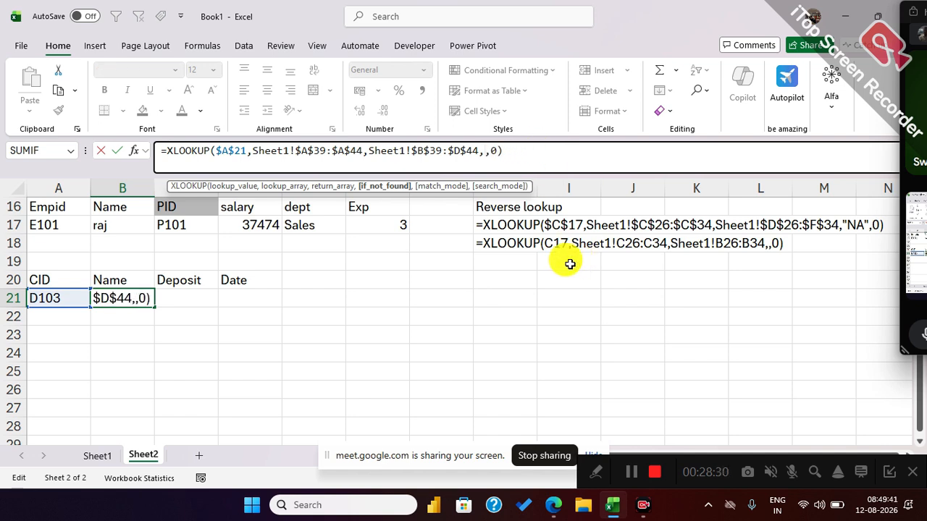
text(xl)
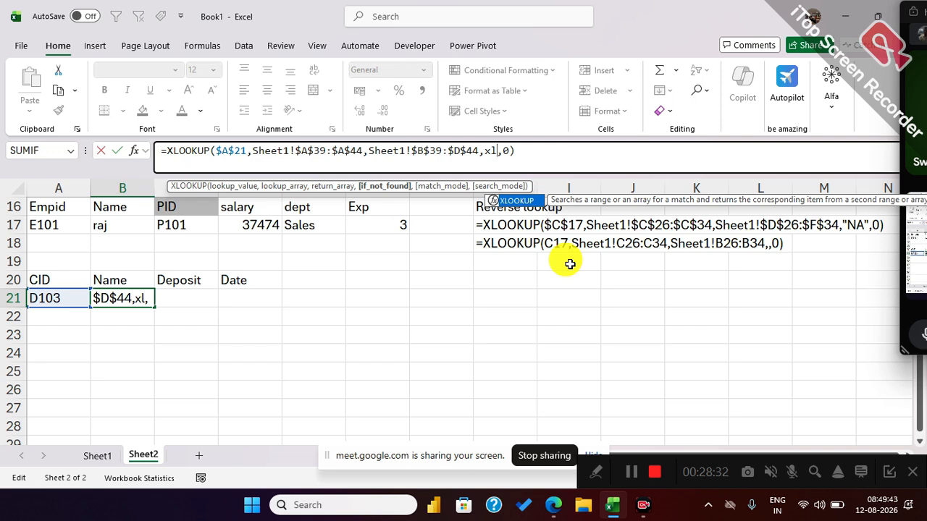
key(Tab)
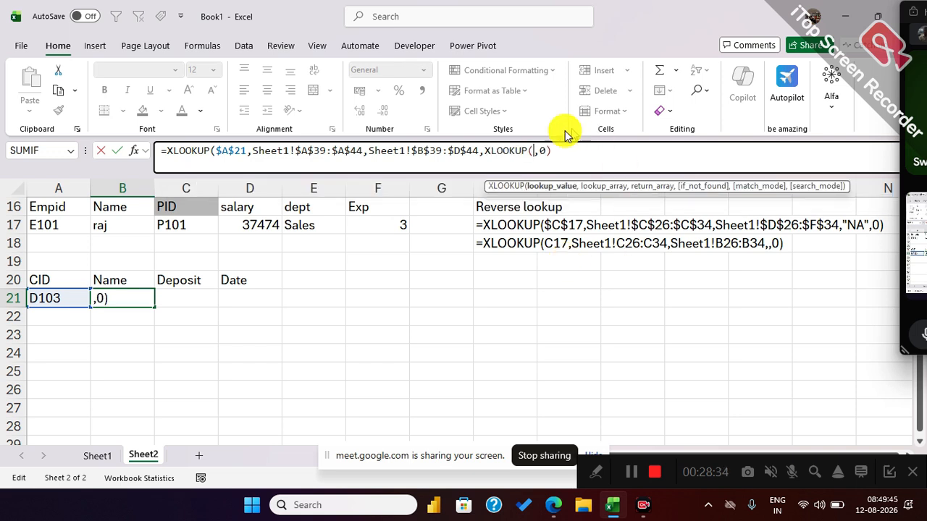
click(65, 297)
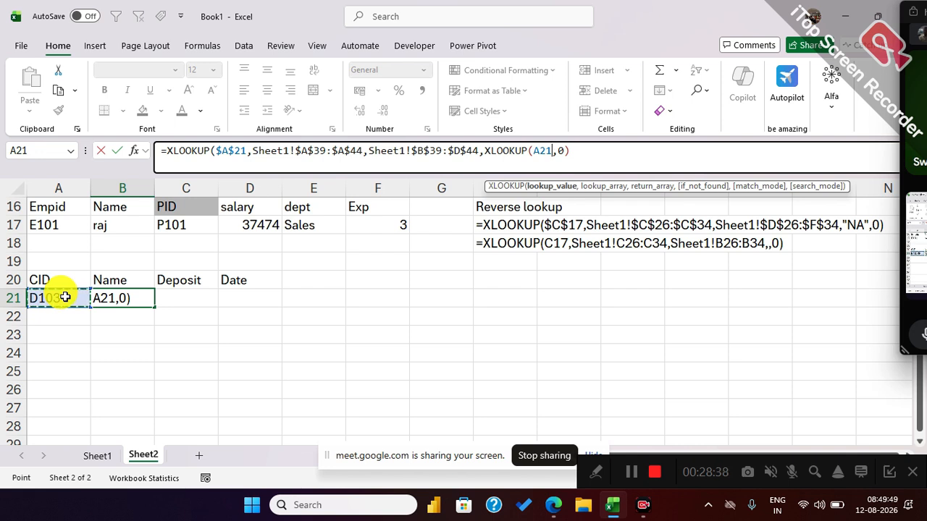
text(,,)
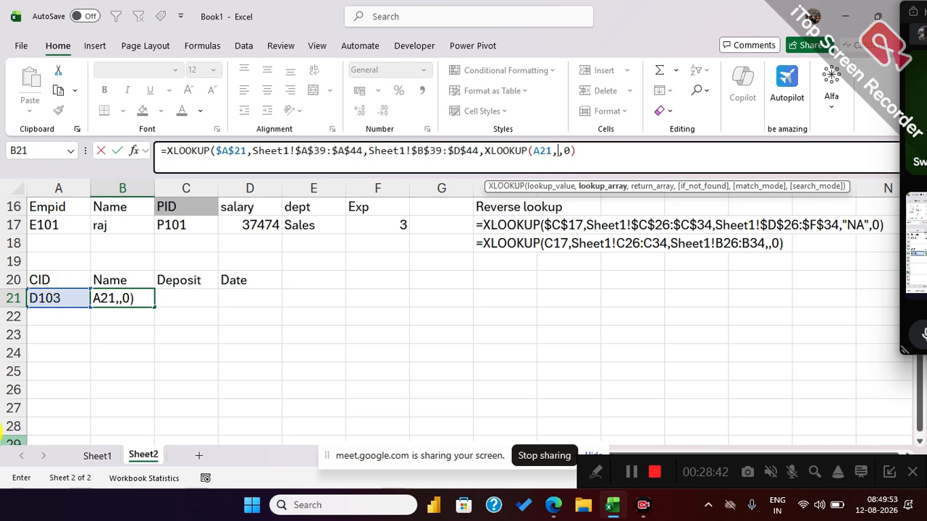
Add the third table's CID cells Sheet1!L39:L44 as the nested lookup array and Sheet1!M39:O44 as its return array.
click(97, 456)
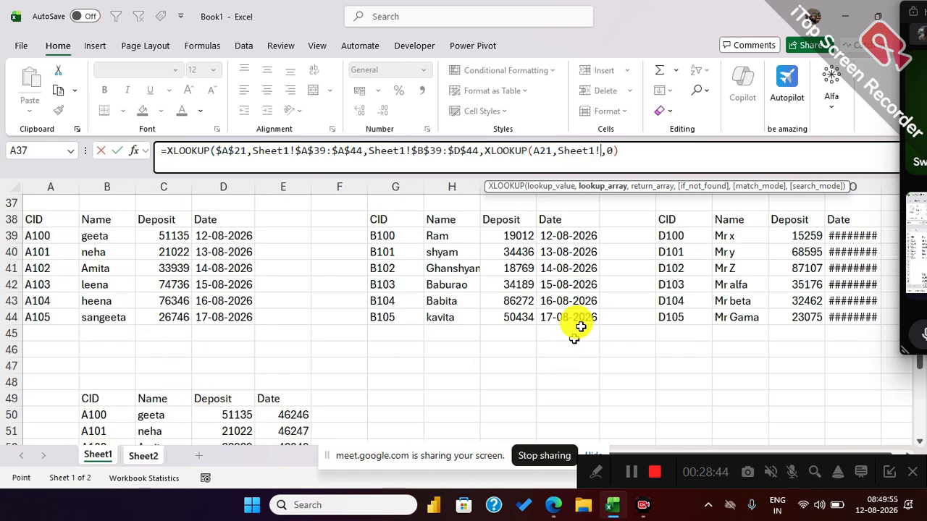
drag(670, 235, 668, 317)
text(,)
drag(724, 236, 862, 313)
text(,Sheet1!M39:O44,)
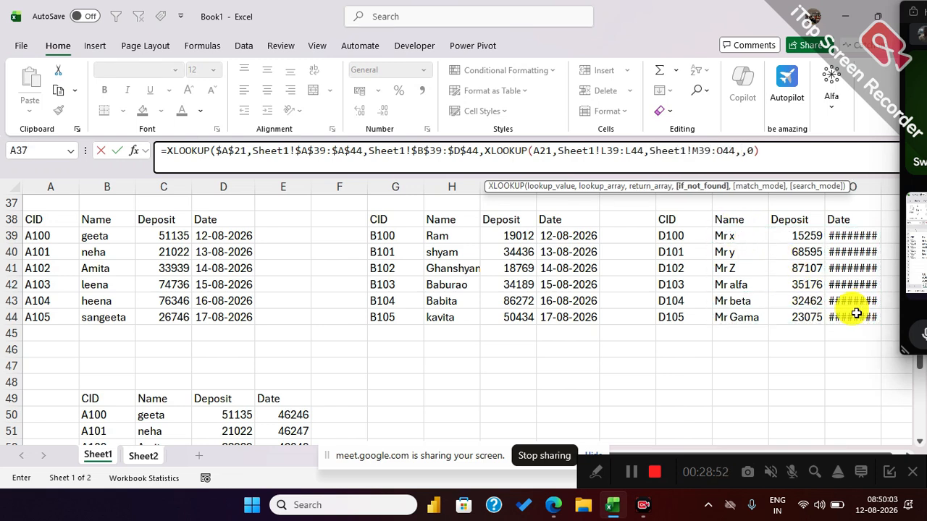
text("Missing",)
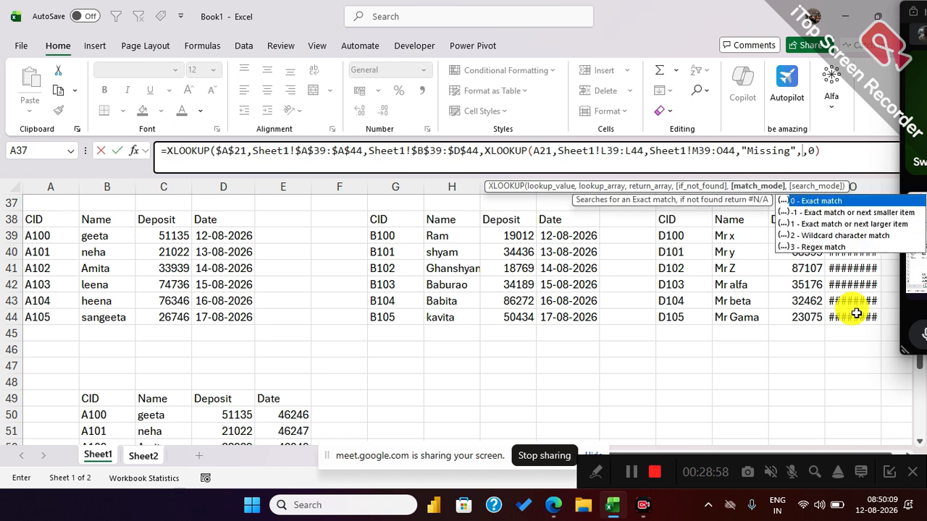
text(0)
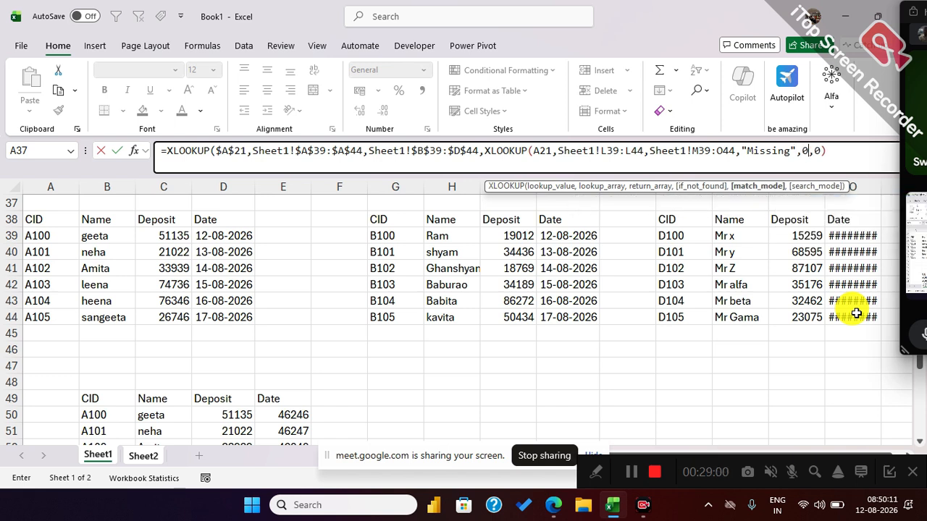
text(),)
Finish the nested XLOOKUP with "Missing" for not found and match mode 0, and enter the B21 formula.
click(838, 154)
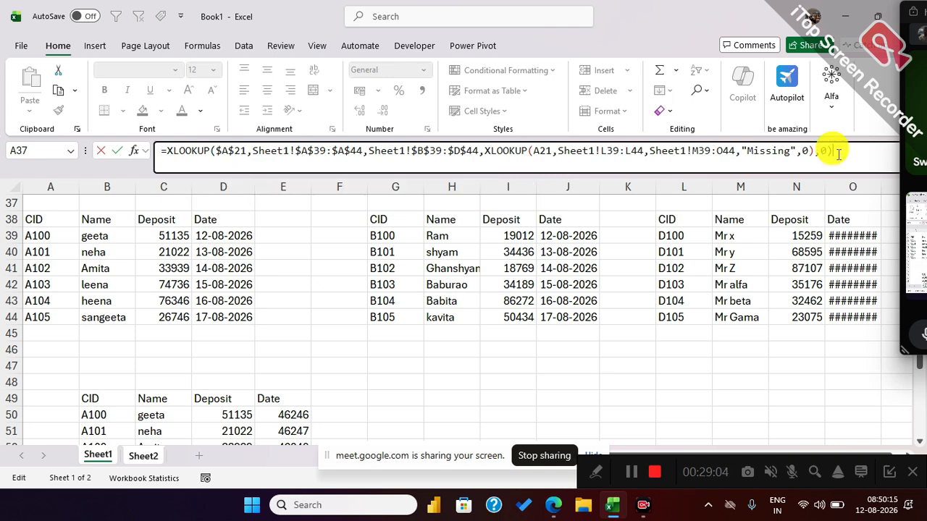
key(Return)
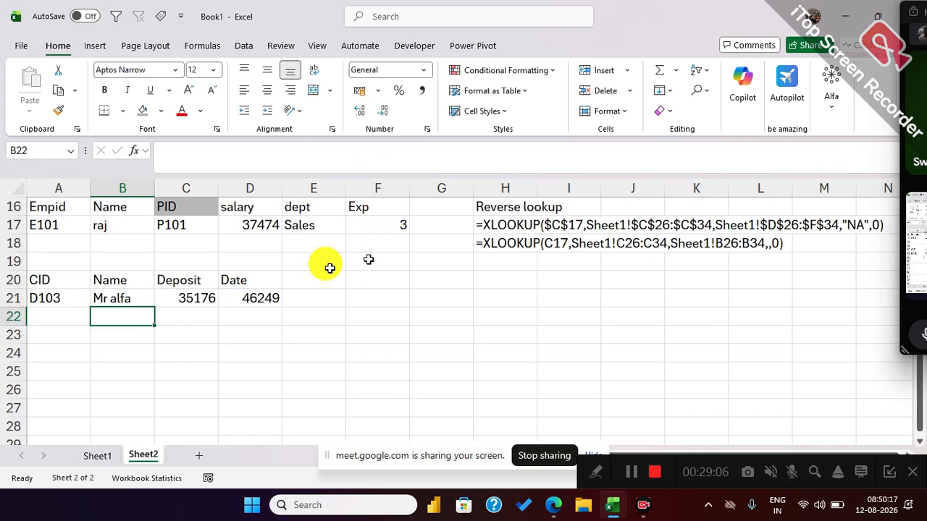
Test the lookup by setting A21 to the customer ID in Sheet1 cell A42, followed by the one in L42.
click(44, 297)
text(A103)
key(Return)
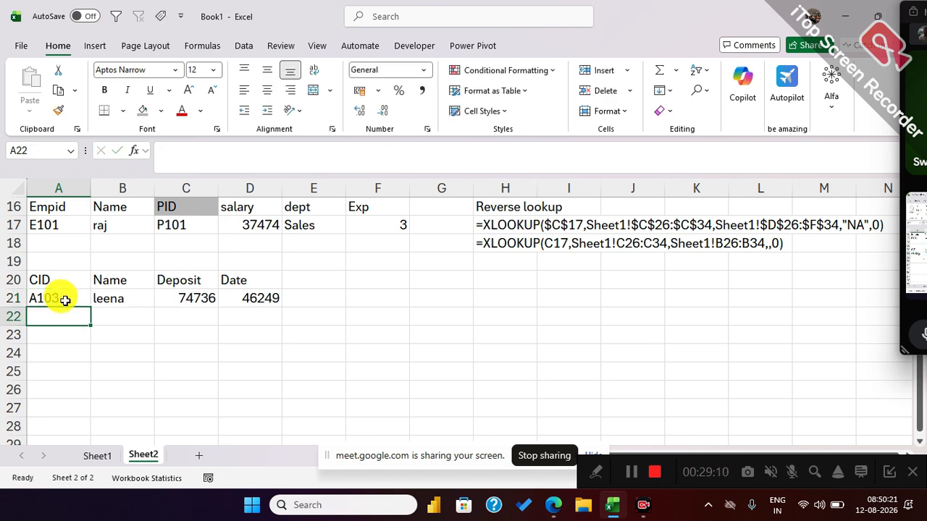
click(66, 301)
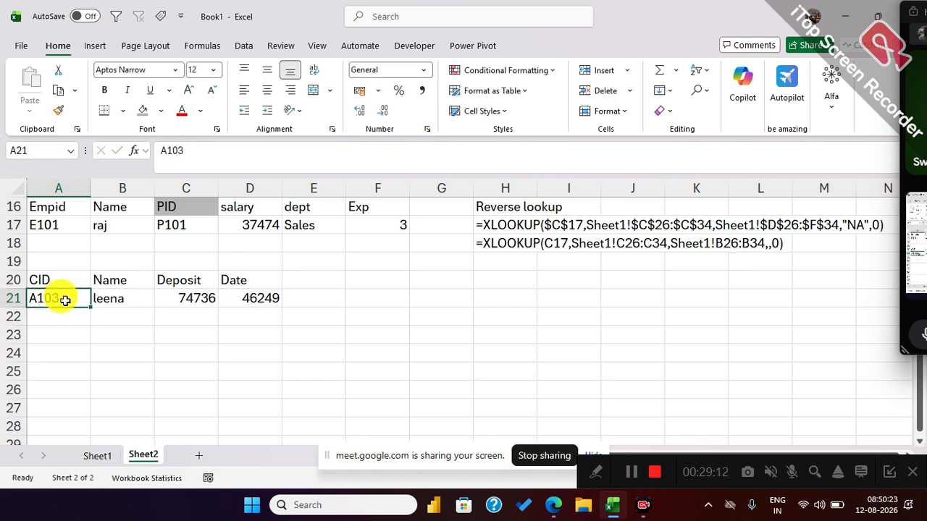
text(D103)
key(Return)
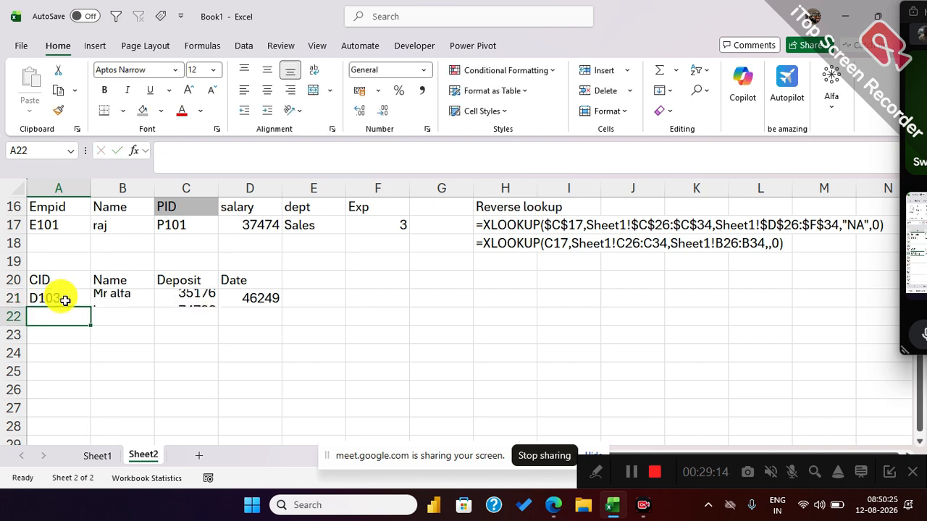
Change A21 to the second table's customer ID in Sheet1 cell G42 and check the lookup.
click(66, 301)
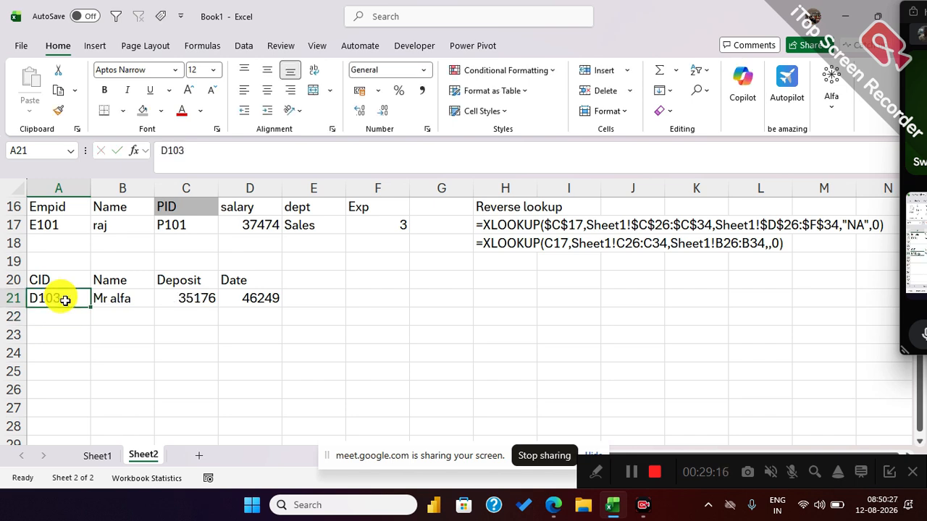
text(B103)
key(Return)
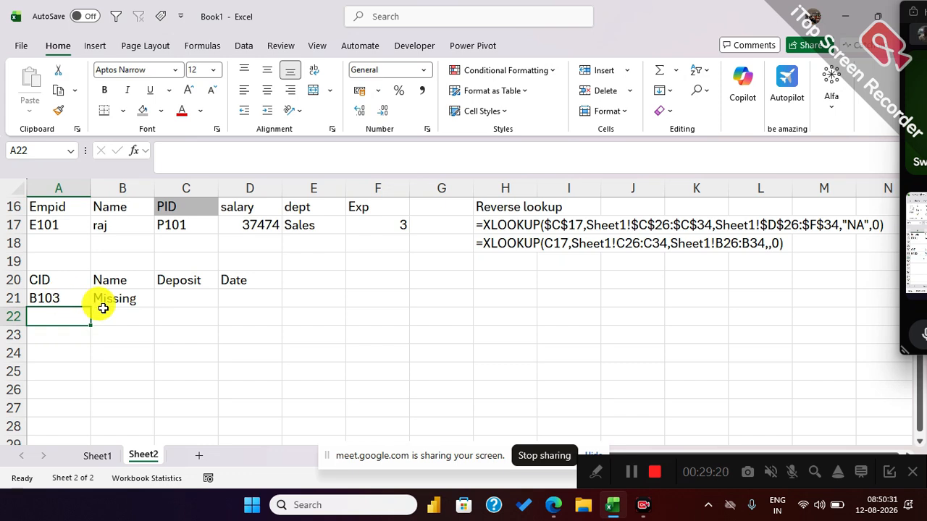
Replace the nested XLOOKUP's "Missing" argument in B21 with a third XLOOKUP that uses A21 as its lookup value.
click(101, 300)
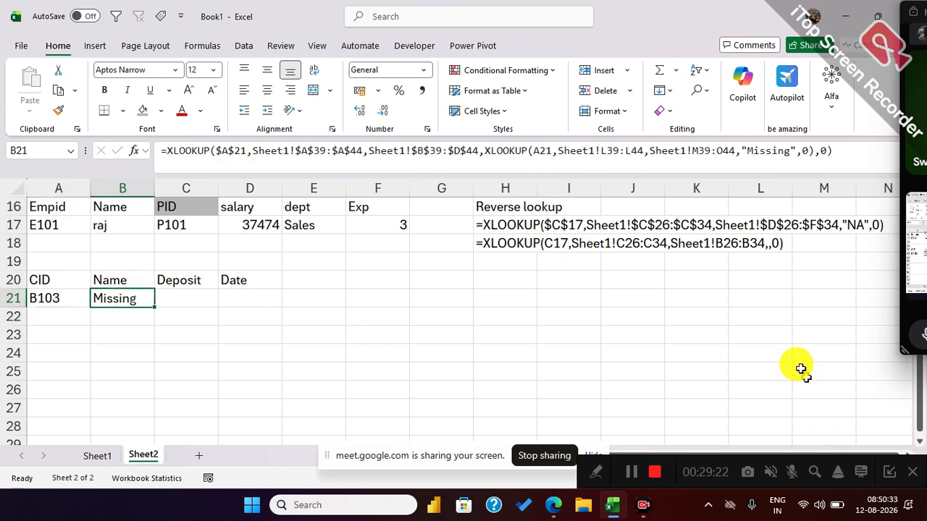
click(795, 153)
key(BackSpace)
key(BackSpace)
key(BackSpace)
key(BackSpace)
key(BackSpace)
key(BackSpace)
key(BackSpace)
key(BackSpace)
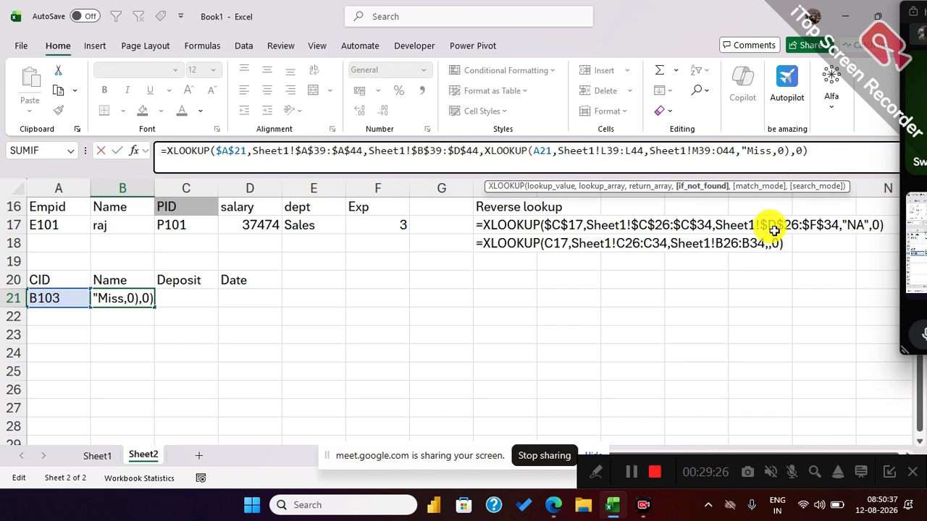
key(BackSpace)
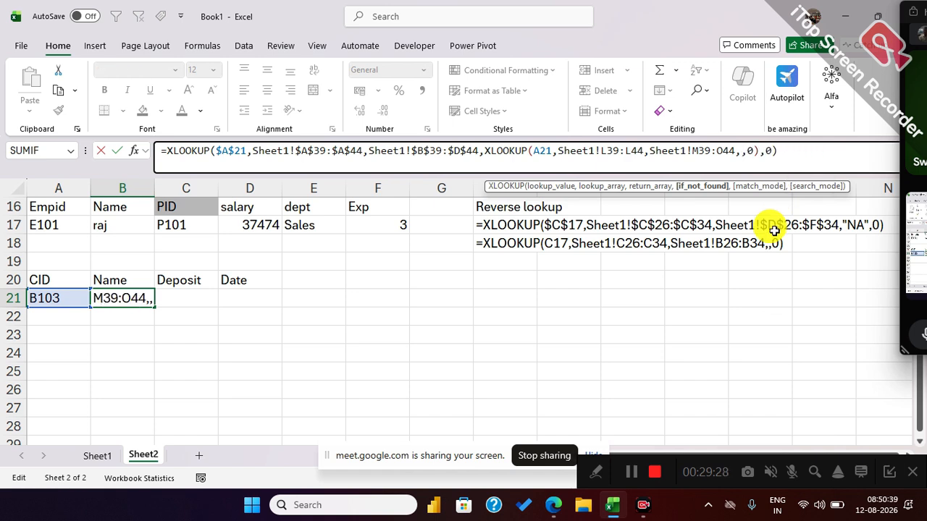
text(Xl)
key(Tab)
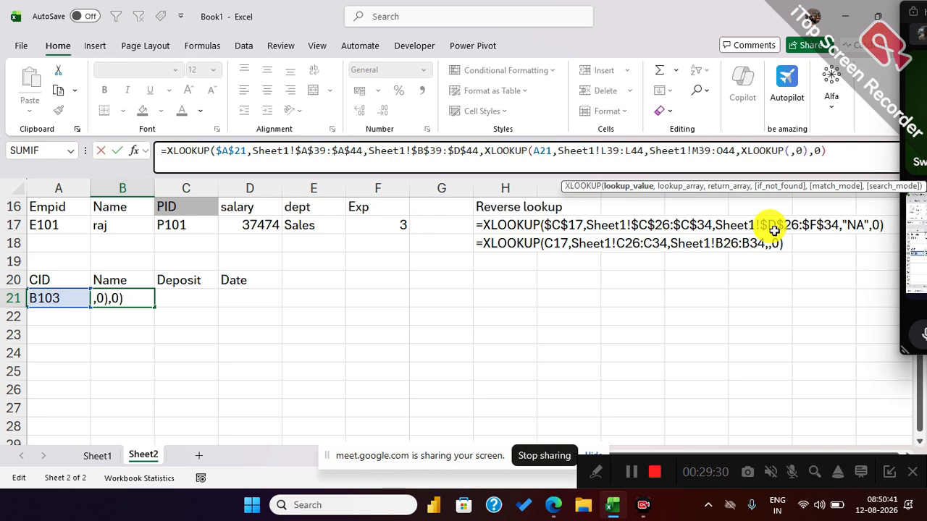
click(51, 297)
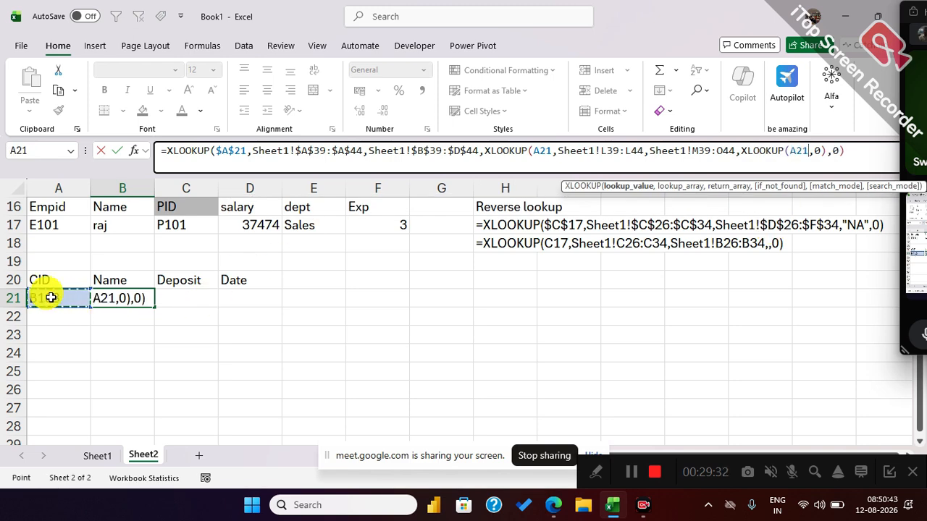
text(,)
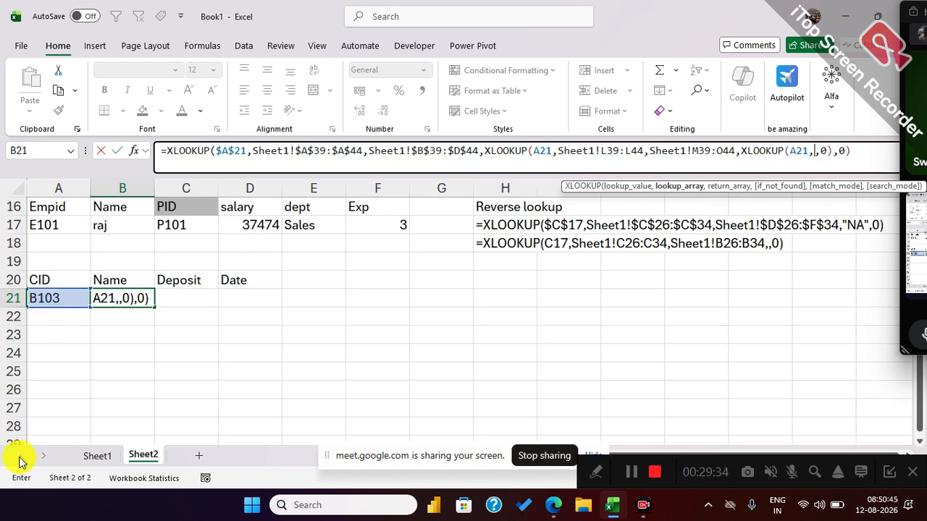
Add the second table's Sheet1!G39:G44 as the third XLOOKUP's lookup array and Sheet1!H39:J44 as its return array.
click(98, 455)
drag(381, 234, 388, 321)
text(,)
click(443, 237)
drag(444, 237, 546, 313)
text(,Sheet1!H39:J44,)
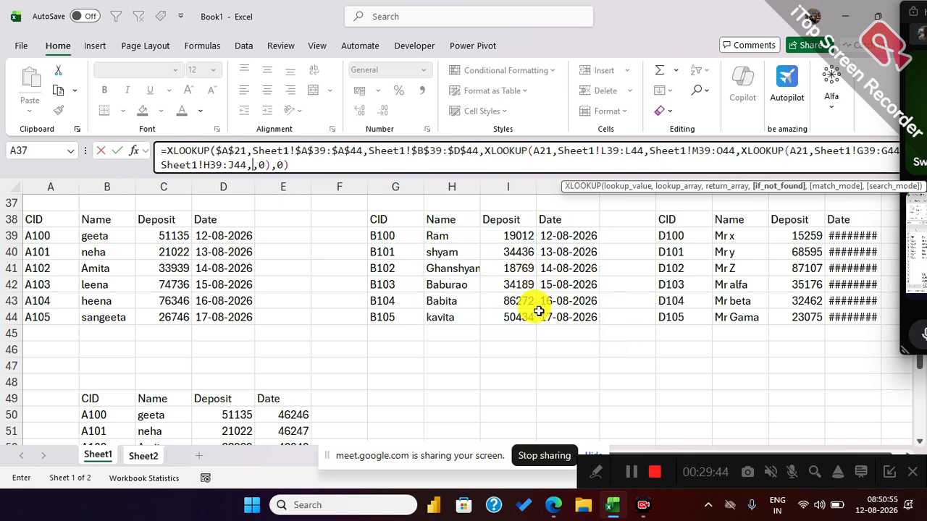
text("missing",)
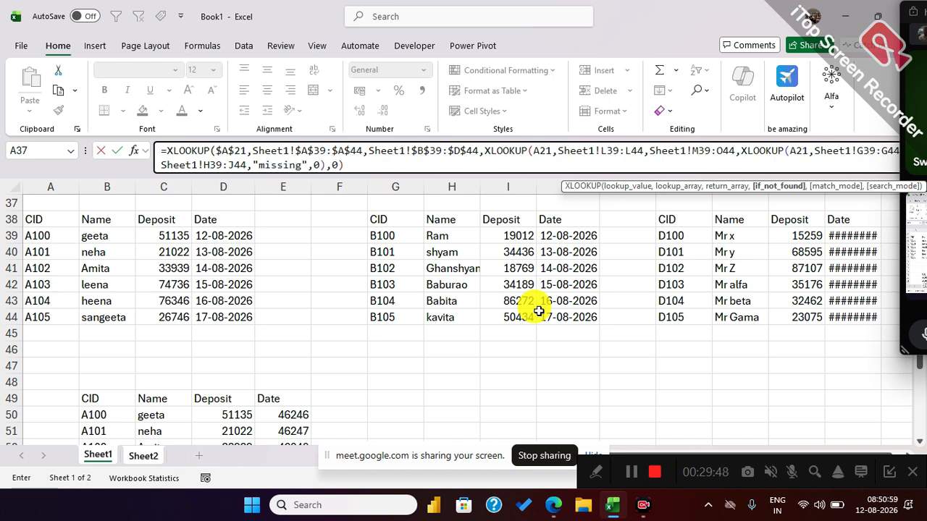
text(0)
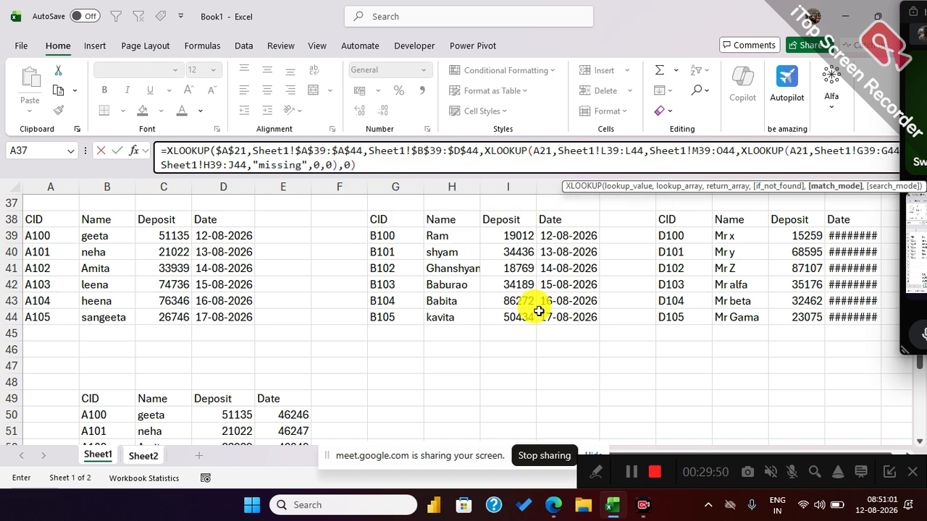
text())
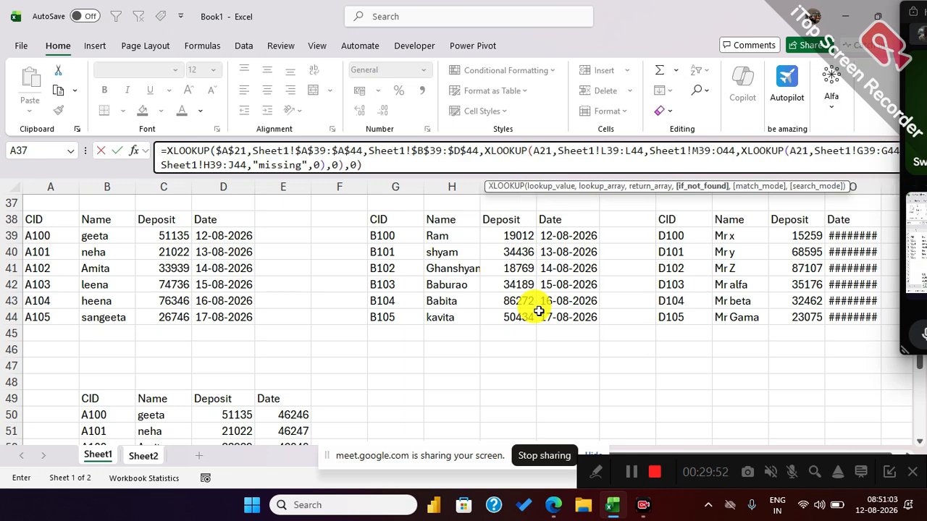
Complete the third XLOOKUP with "missing" for not found and match mode 0, and enter the three-table formula.
key(Return)
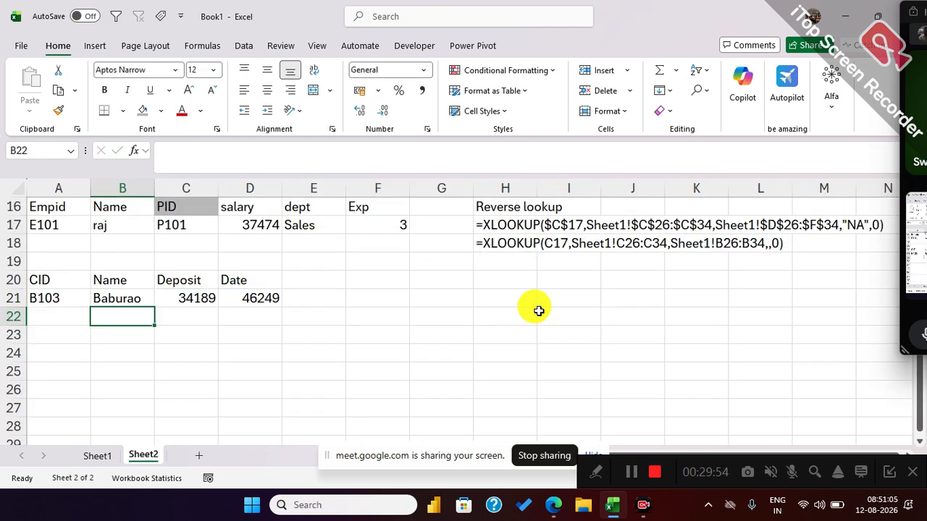
Test the three-table lookup by setting A21 to the first table's customer ID in Sheet1 cell A42.
click(63, 299)
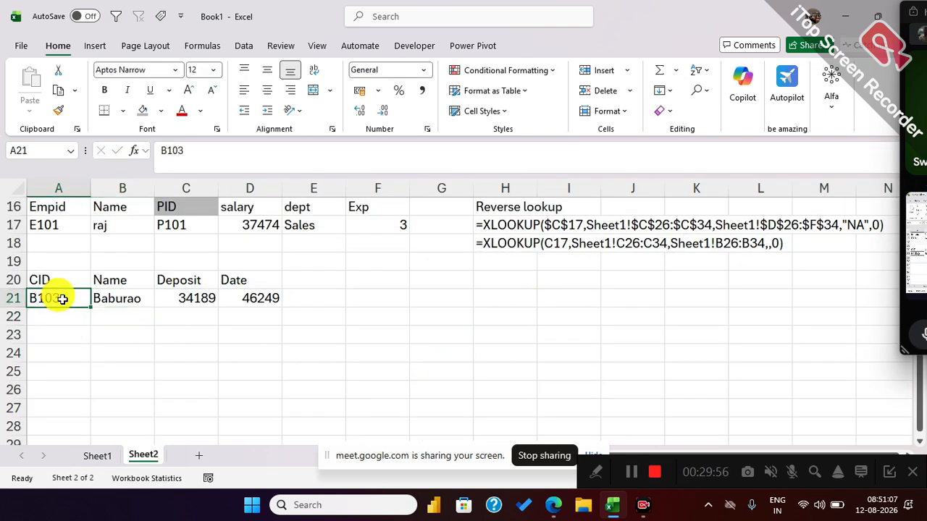
text(A103)
key(Return)
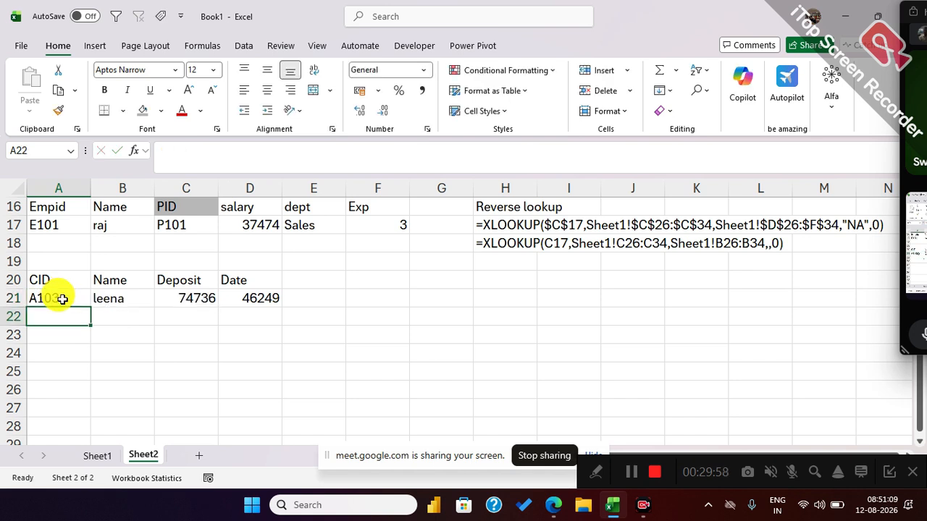
Test the three-table lookup by changing the customer ID's prefix in A21 to B and to D, checking B21's formula.
click(62, 300)
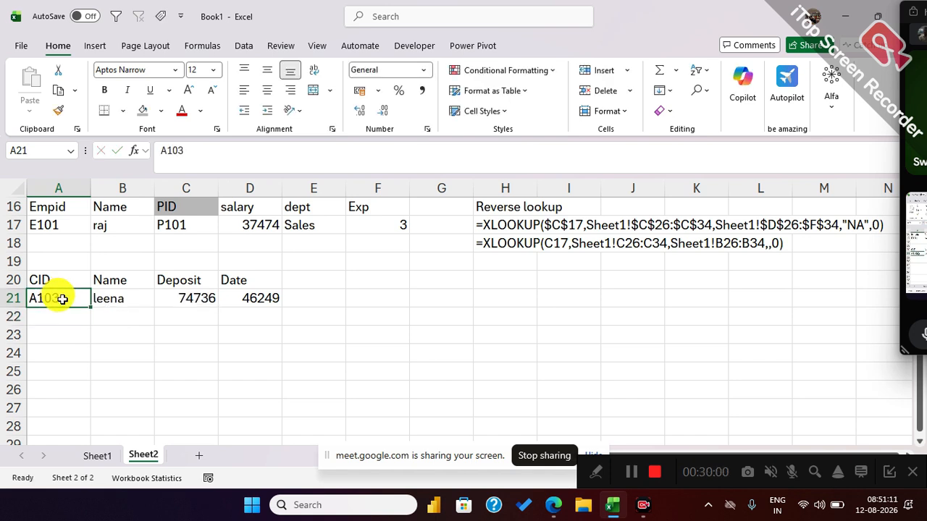
text(B)
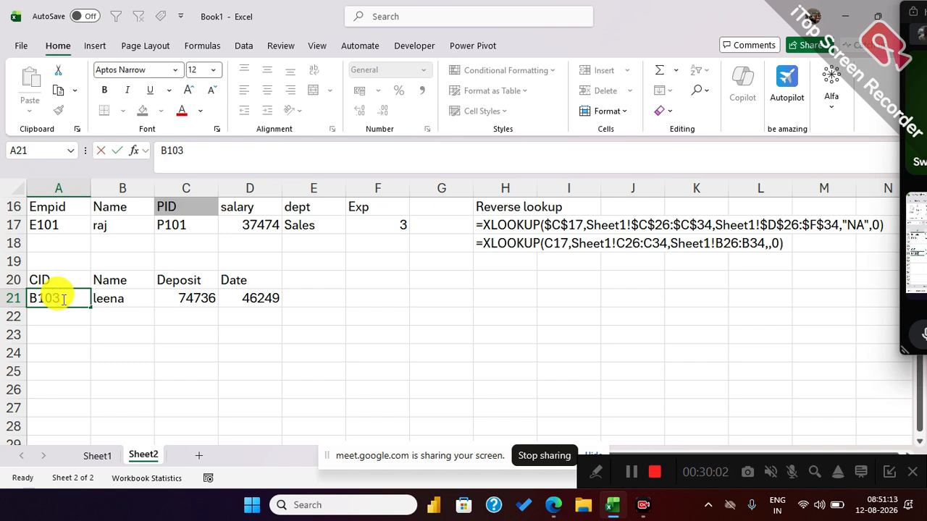
key(Return)
click(62, 299)
text(D)
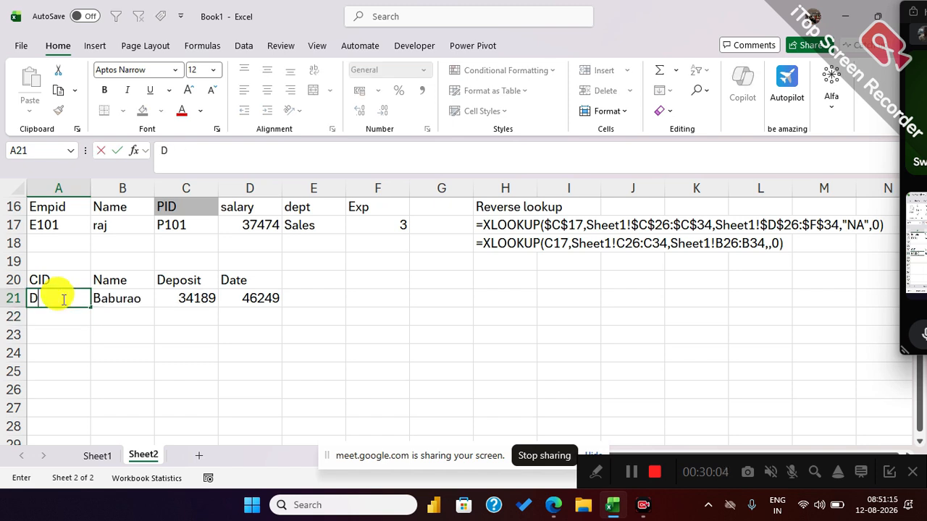
text(103)
key(Return)
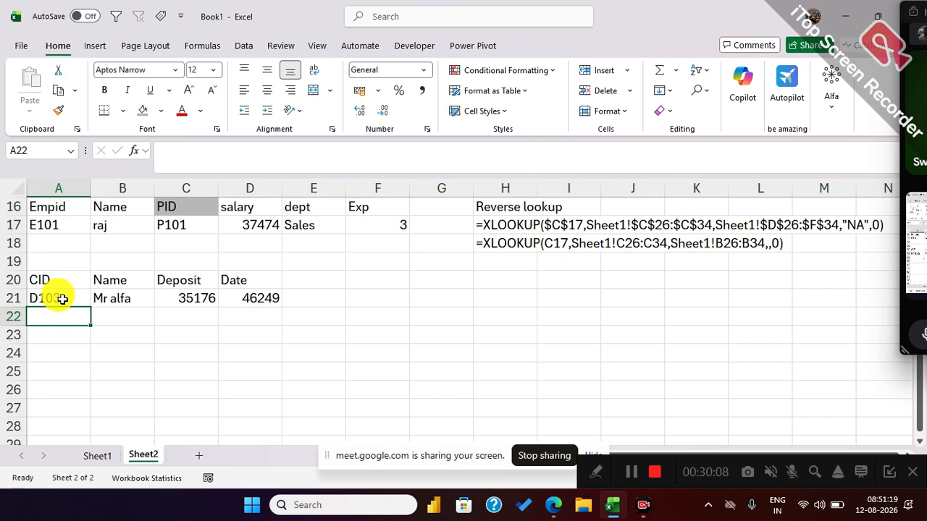
click(105, 307)
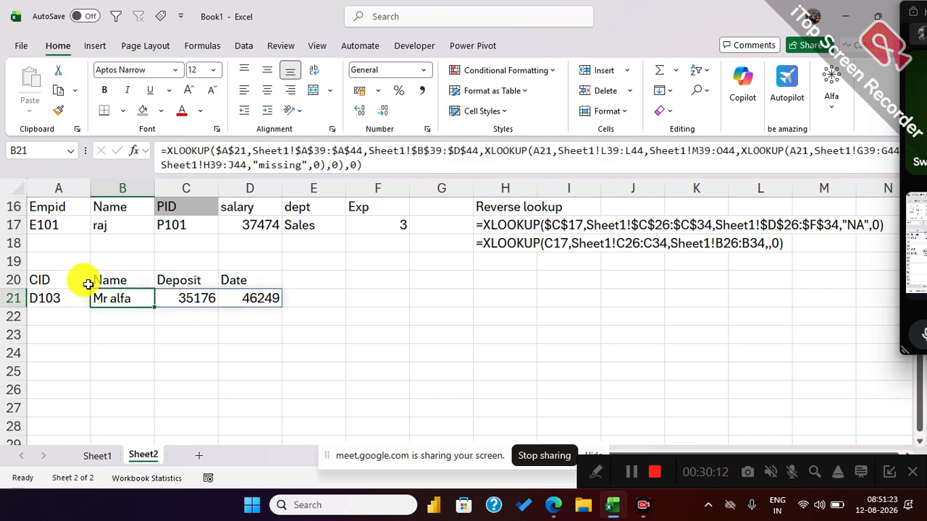
Display B21's nested XLOOKUP formula as text in A24 using FORMULATEXT.
click(76, 353)
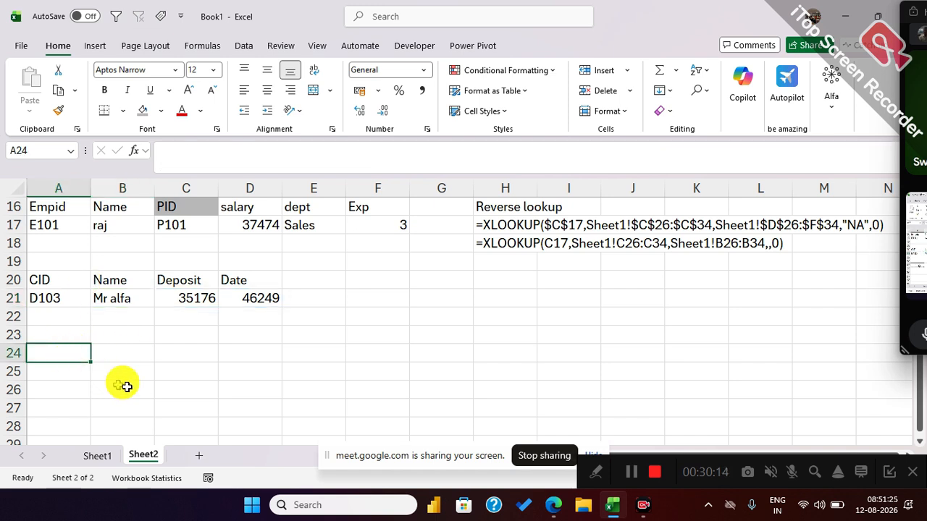
text(=)
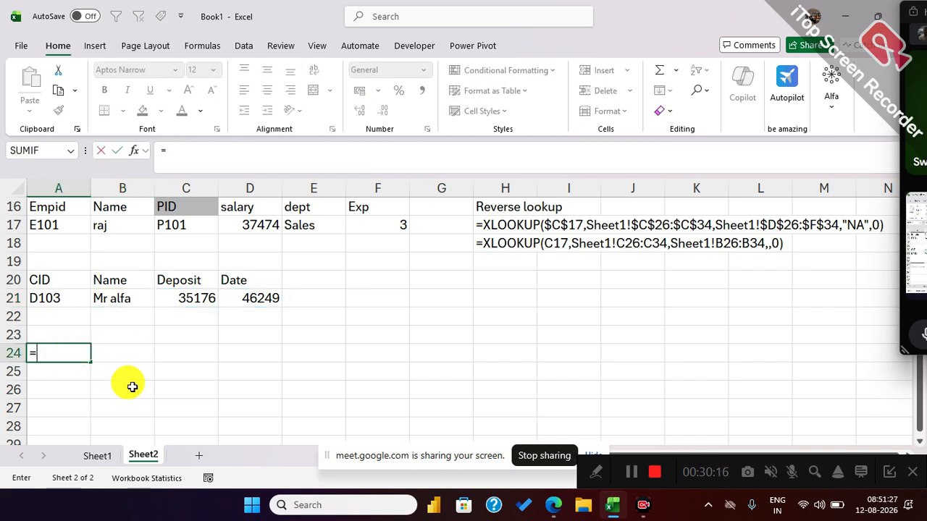
text(form)
key(Tab)
click(128, 303)
key(Return)
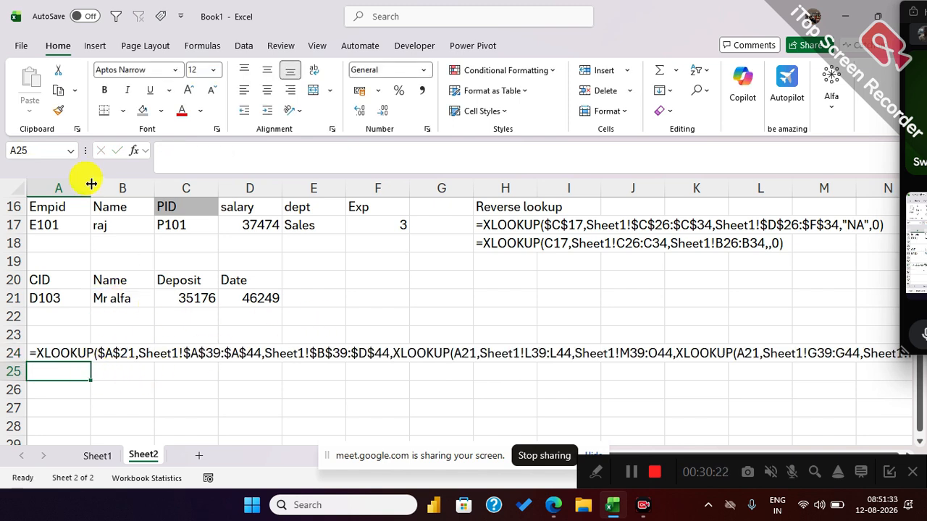
Draw a straight arrow about 10.2 cm wide beneath the first XLOOKUP in row 24, with copies above the second and beneath the third.
click(103, 49)
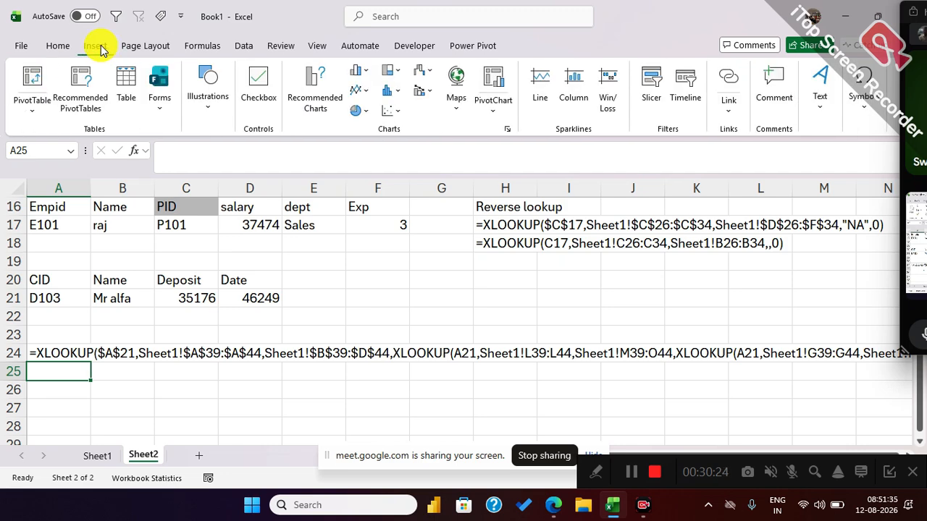
click(210, 102)
click(234, 163)
click(262, 218)
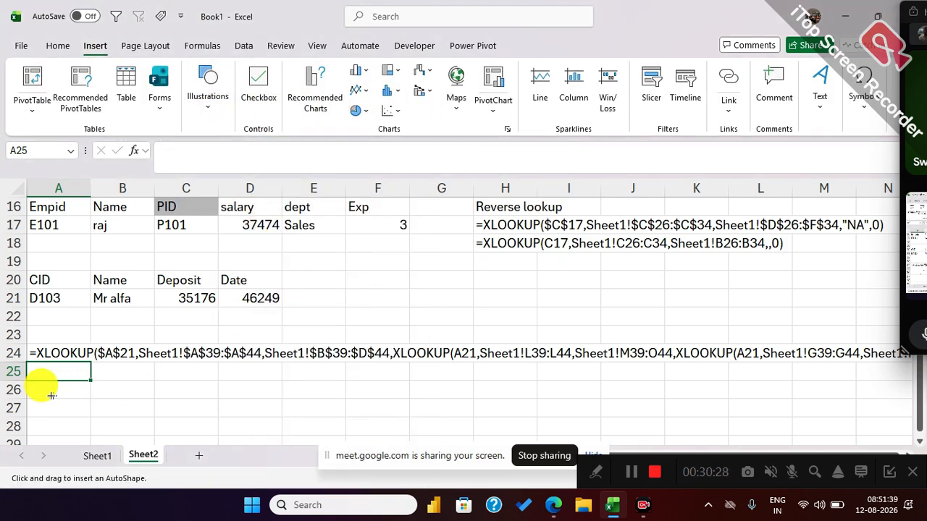
mouse_move(46, 369)
mouse_down()
mouse_move(461, 365)
mouse_move(383, 374)
mouse_up()
click(398, 365)
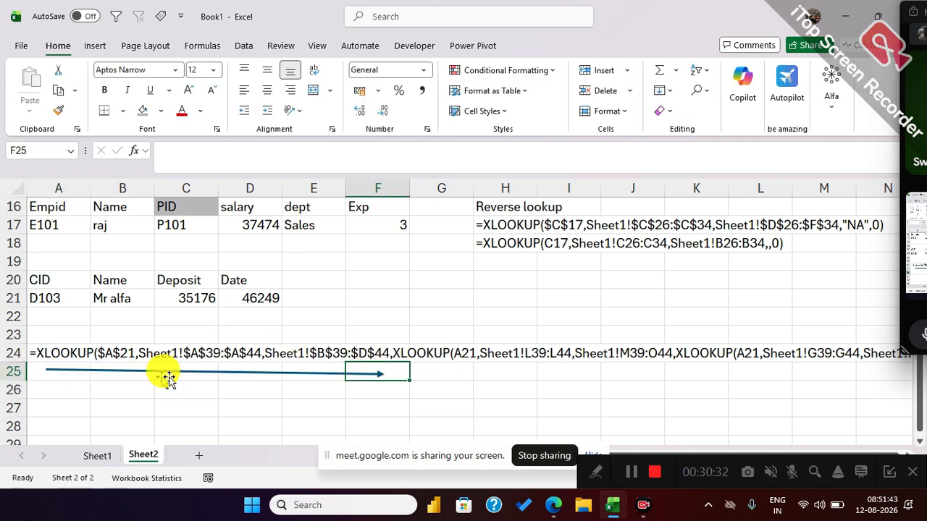
drag(196, 371, 869, 378)
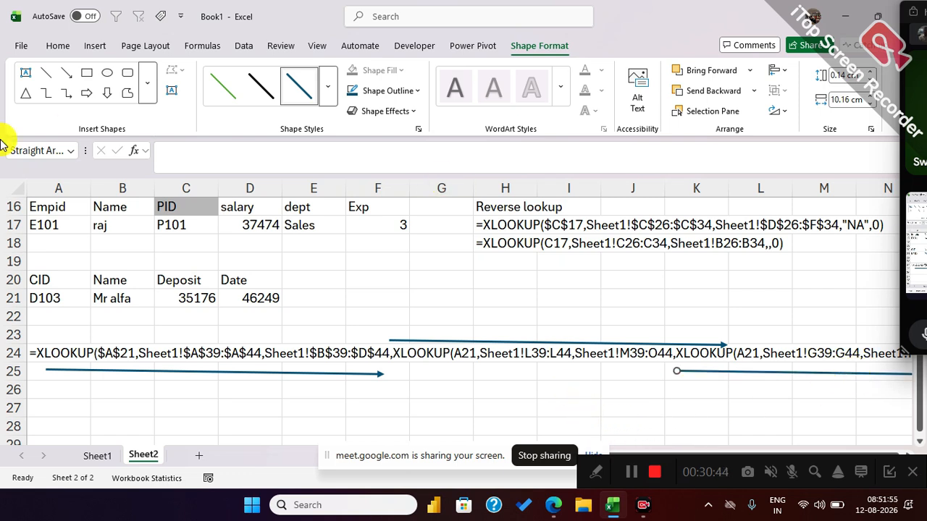
click(122, 300)
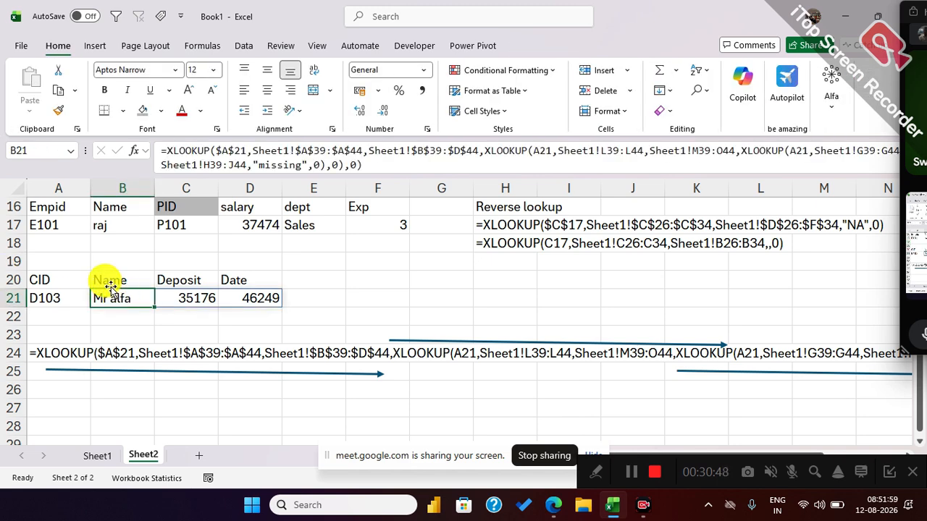
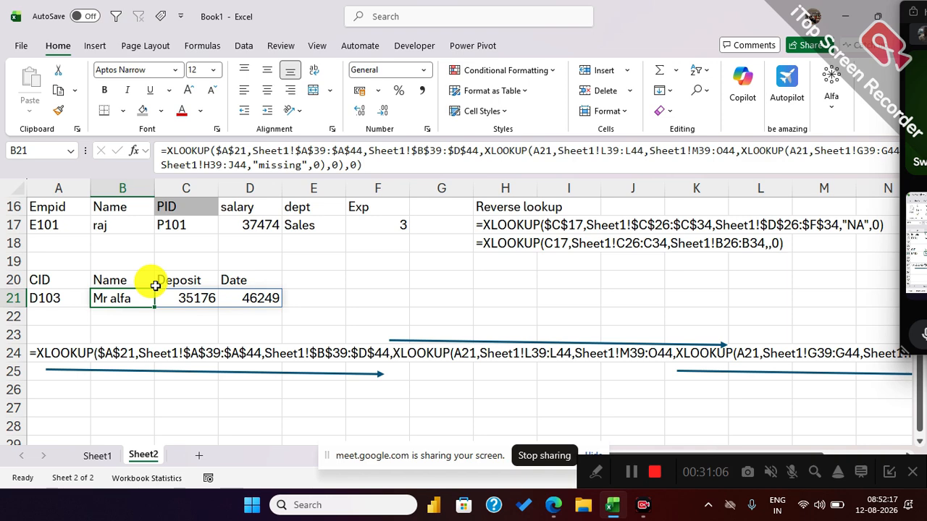
Check the first customer table on Sheet1 and enter the heading Old methods in Sheet2 cell A27.
click(97, 455)
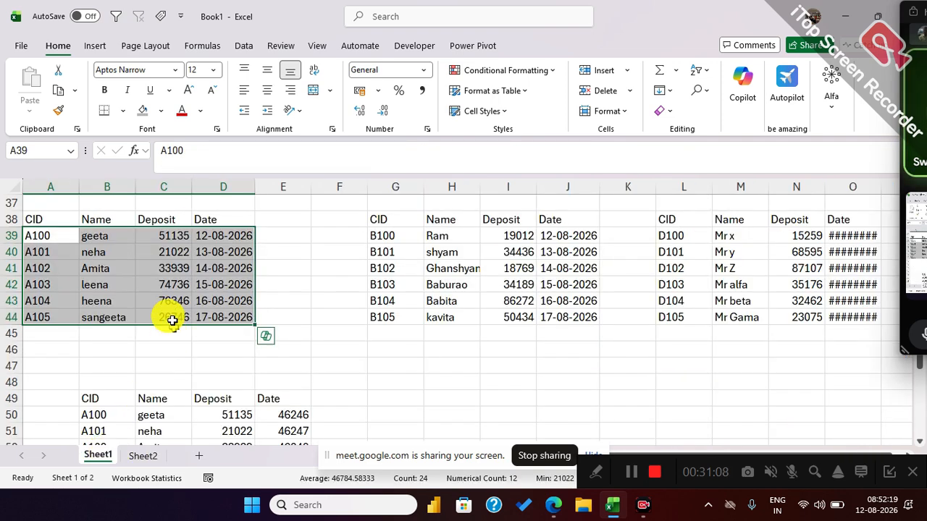
drag(41, 219, 218, 321)
click(145, 455)
scroll(195, 310, down, 1)
scroll(174, 322, down, 1)
click(73, 354)
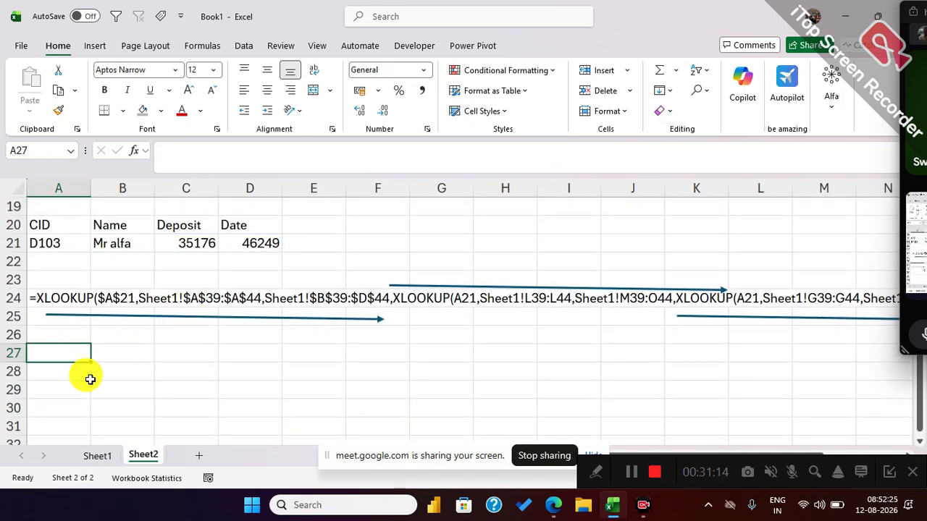
text(Old meth)
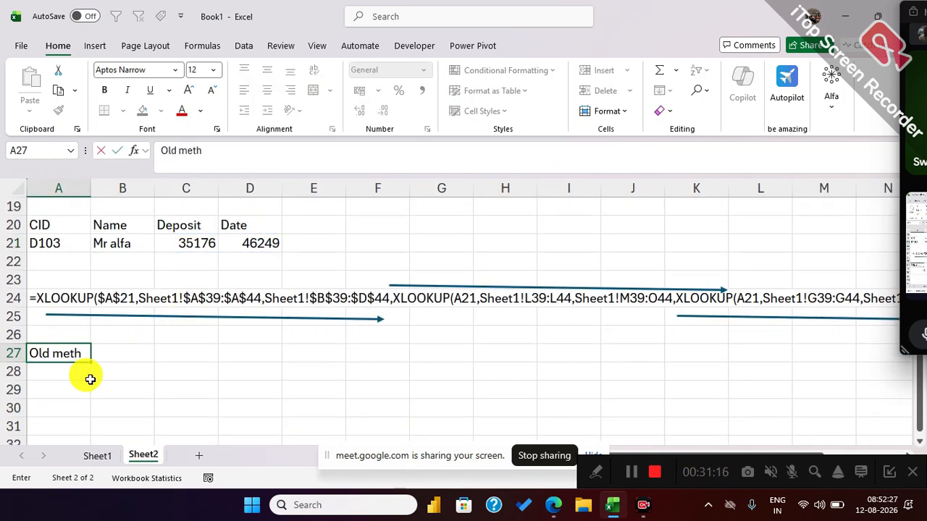
text(ods)
key(Return)
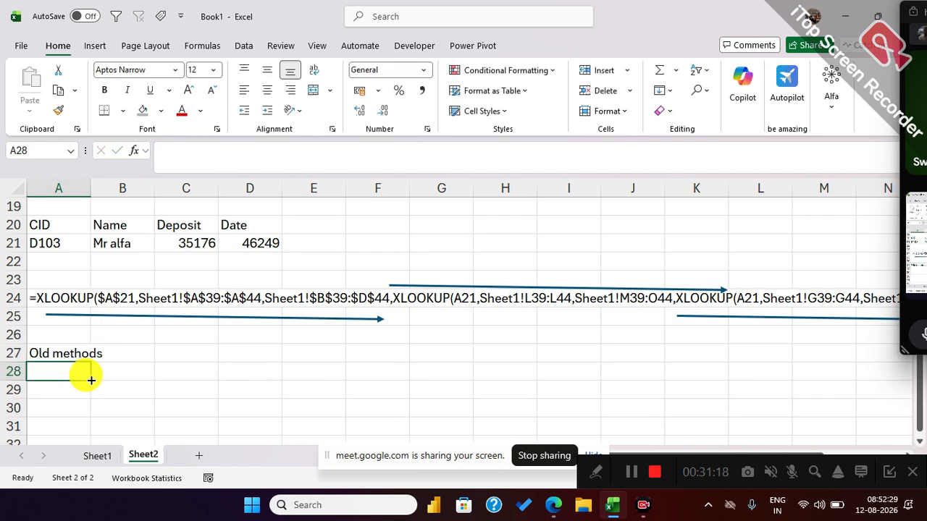
Level the arrow beneath the first XLOOKUP in row 24 by raising its arrowhead end slightly.
scroll(282, 329, down, 1)
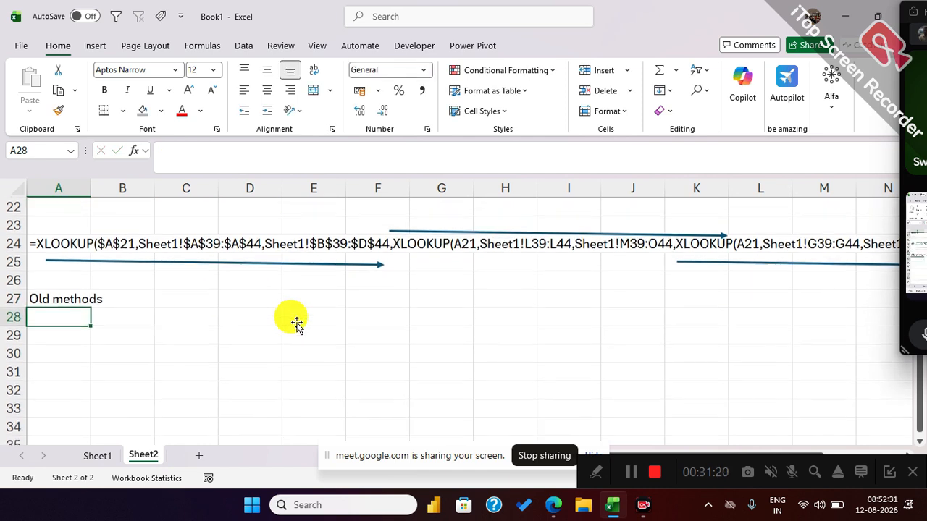
click(323, 263)
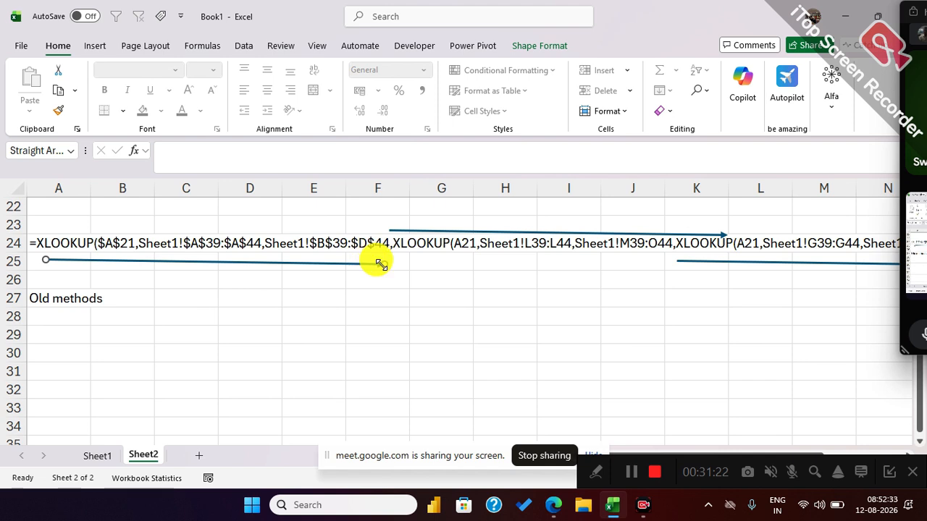
drag(371, 254, 381, 258)
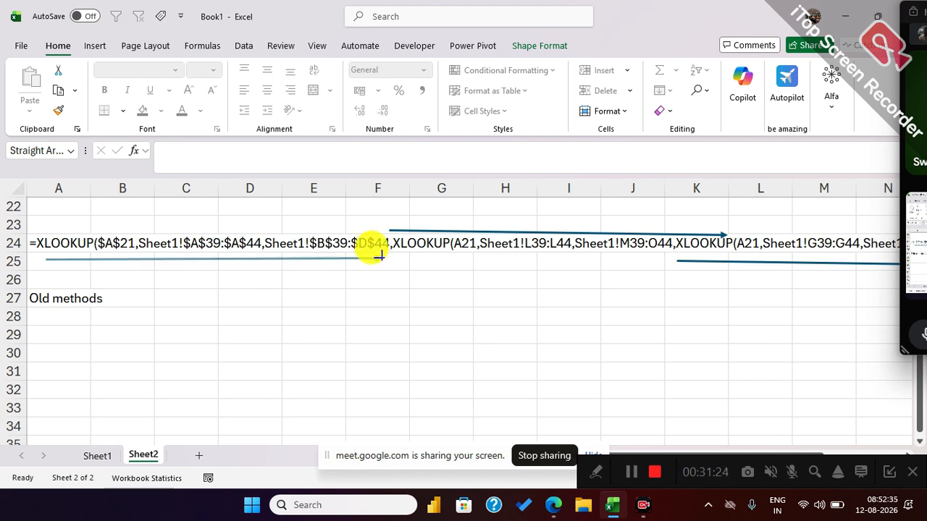
drag(76, 269, 307, 288)
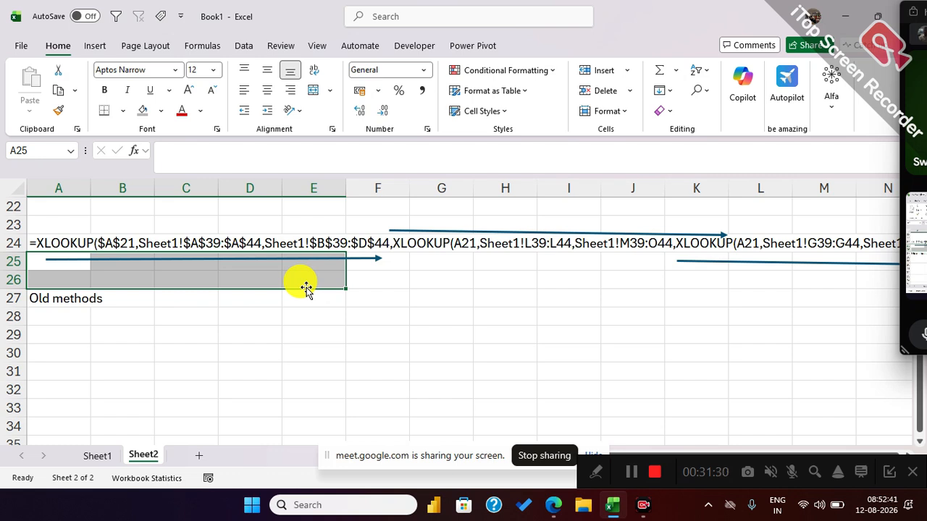
Shade the Old methods heading cell A27 with the grey fill colour.
click(81, 299)
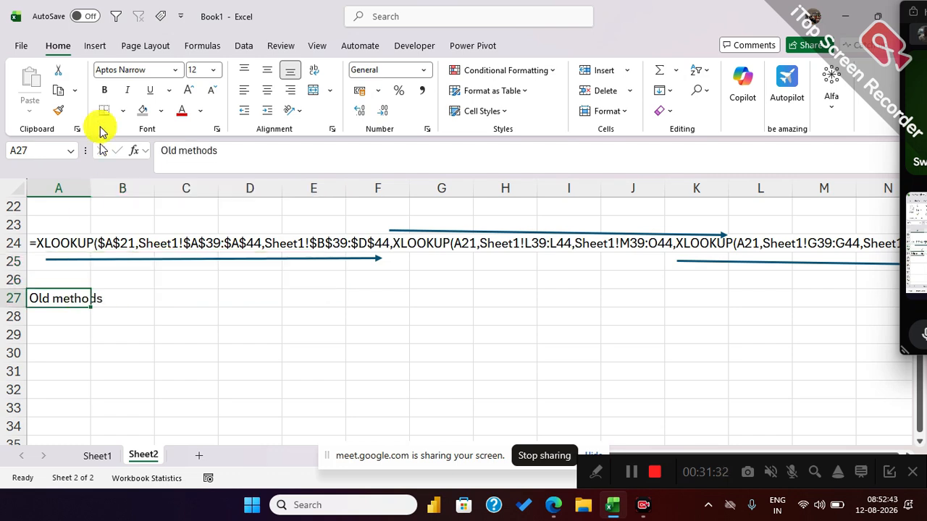
click(142, 110)
click(35, 375)
Copy the customer lookup block A20:D21 to A29 and clear the pasted XLOOKUP formula from B30.
scroll(32, 373, up, 3)
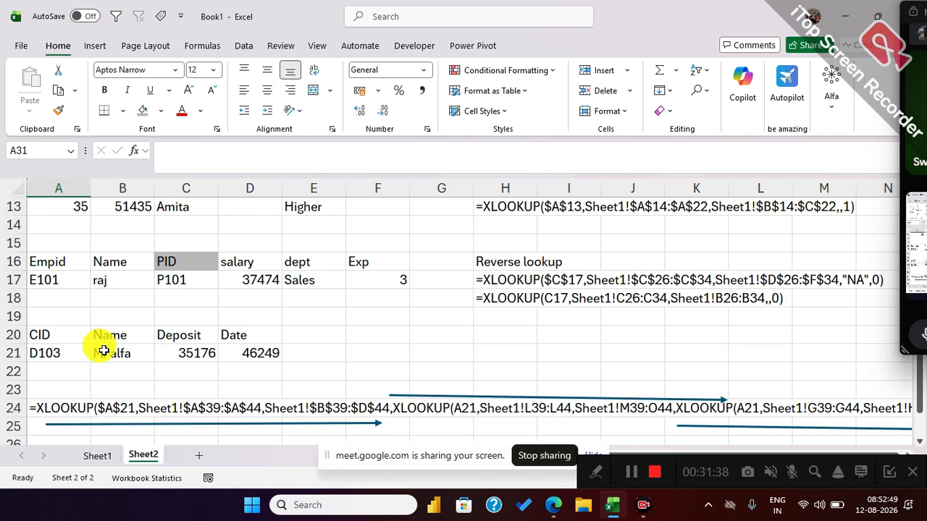
drag(87, 335, 251, 348)
key(ctrl+c)
scroll(208, 362, down, 3)
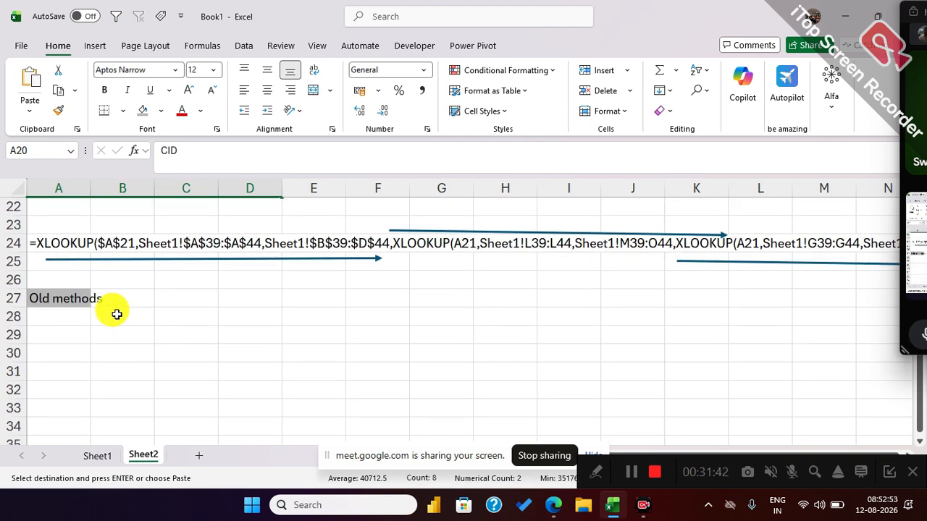
click(73, 333)
key(ctrl+v)
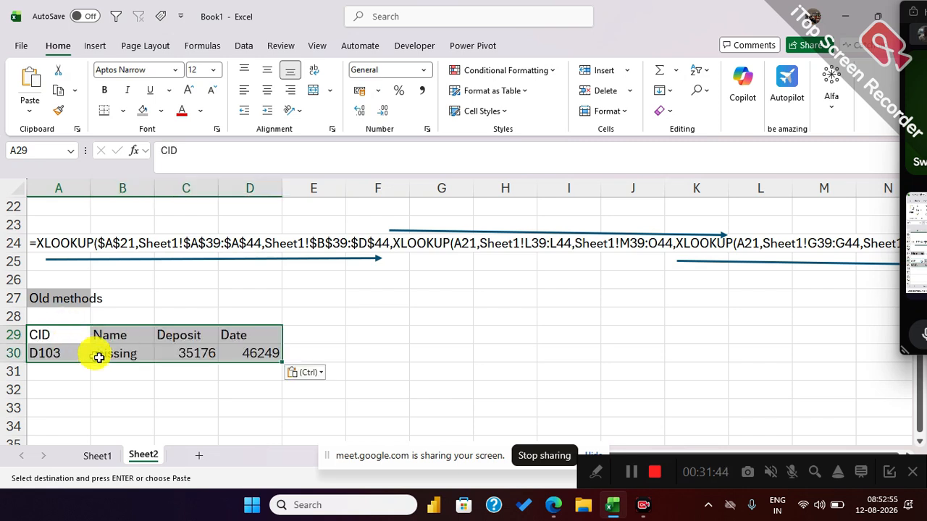
click(102, 403)
click(109, 356)
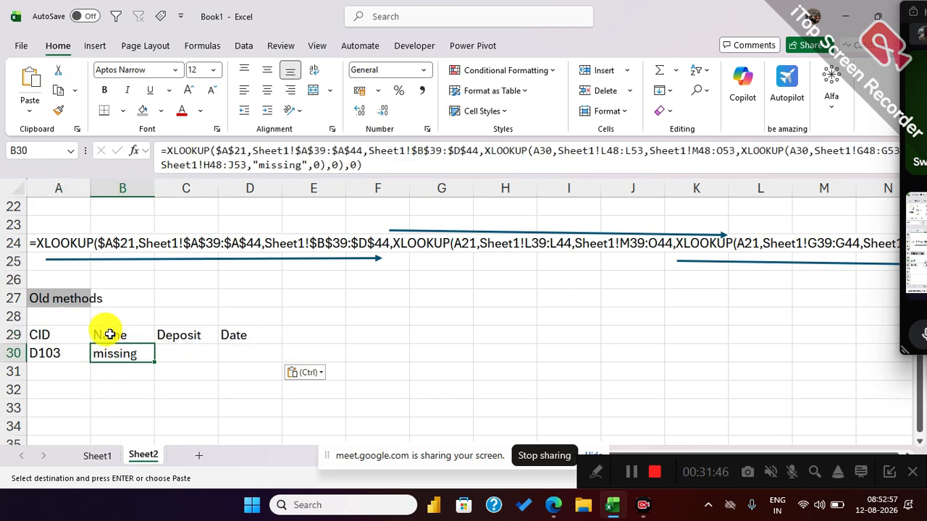
key(Delete)
drag(58, 341, 245, 354)
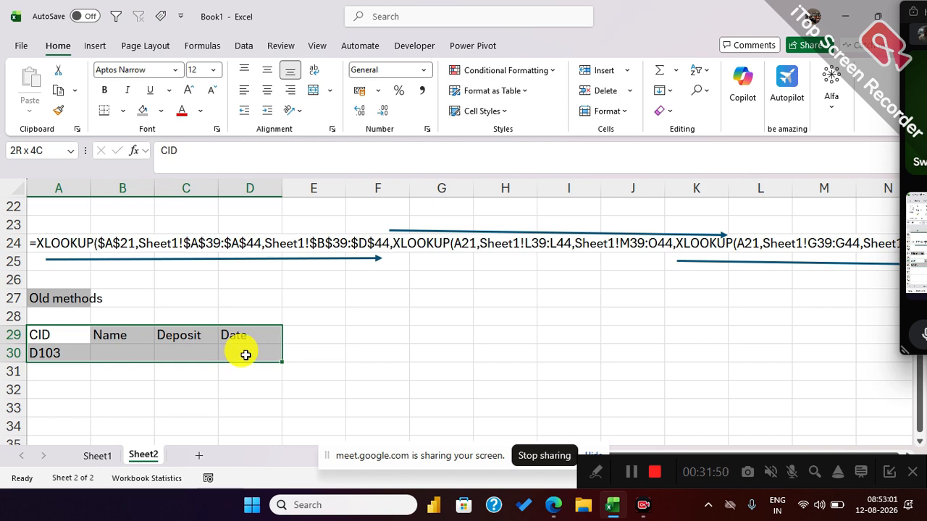
click(58, 298)
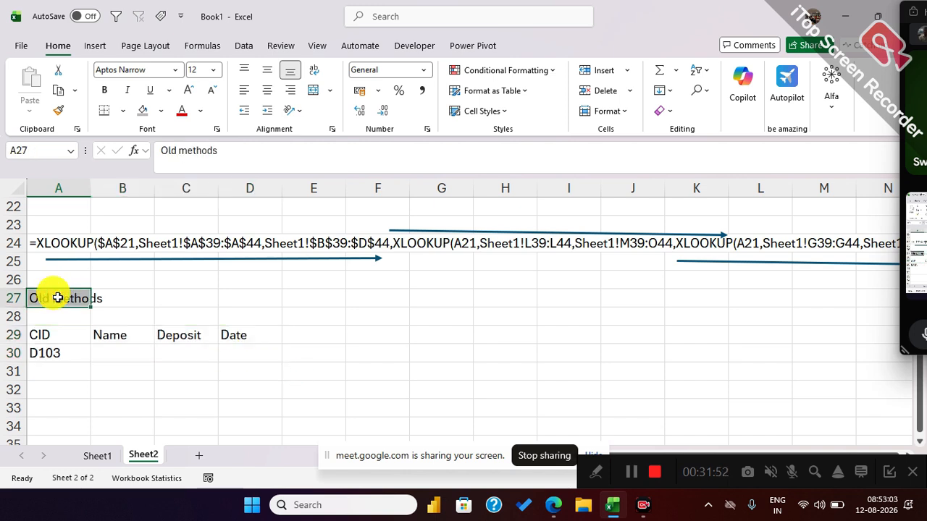
click(163, 298)
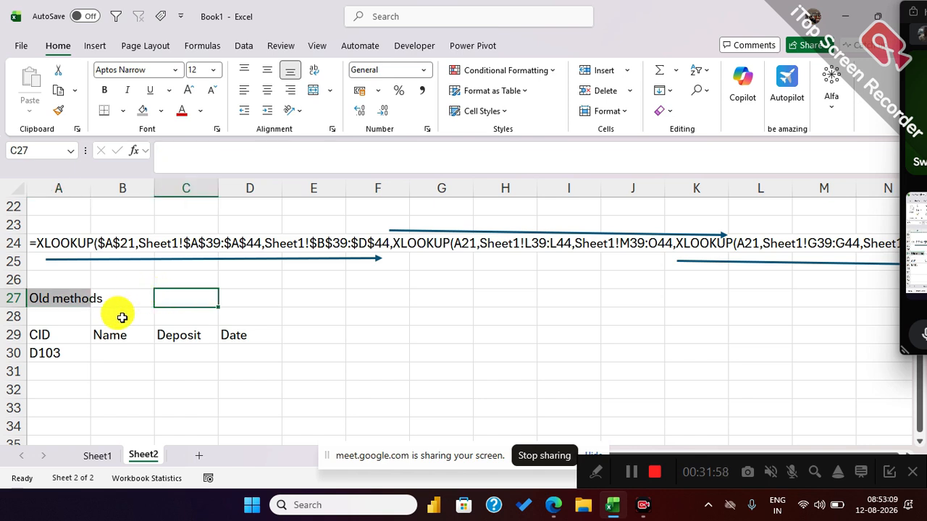
Start a VLOOKUP formula in B30 with the customer ID in A30 as the lookup value.
click(110, 355)
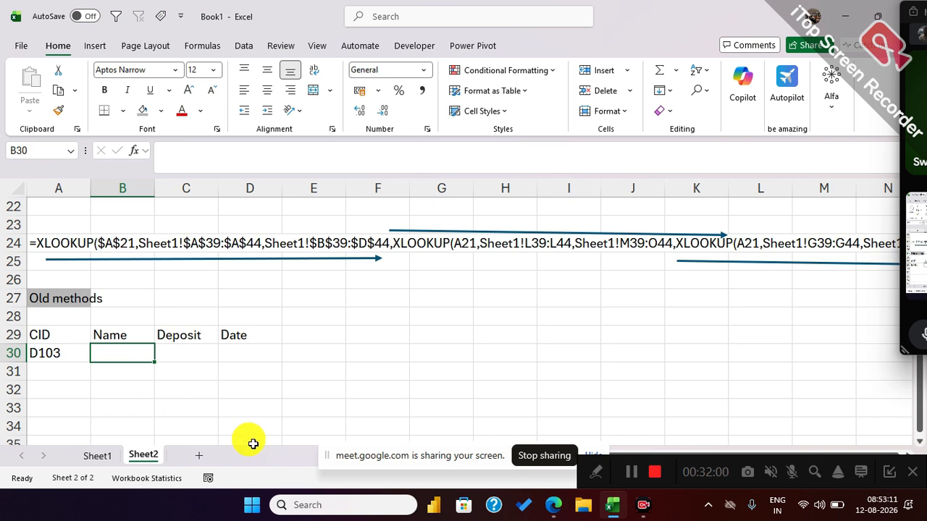
text(=vl)
key(Tab)
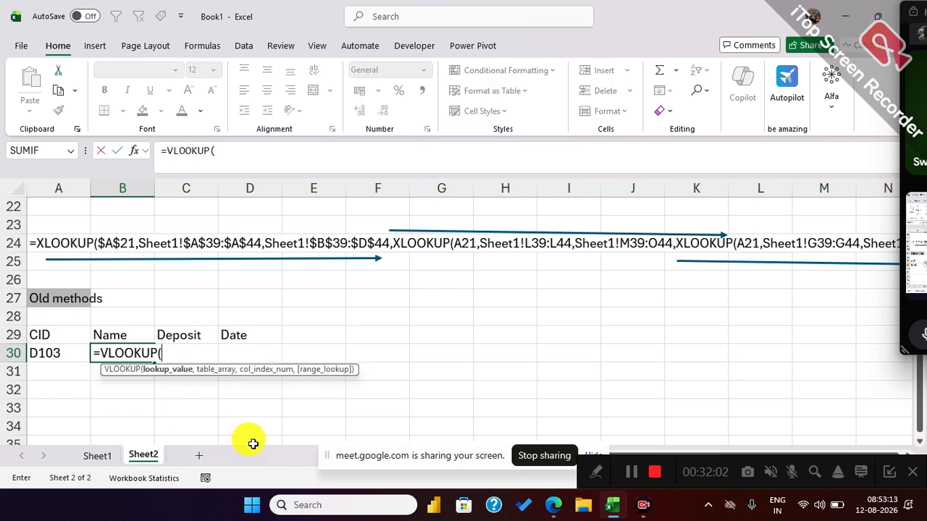
click(33, 354)
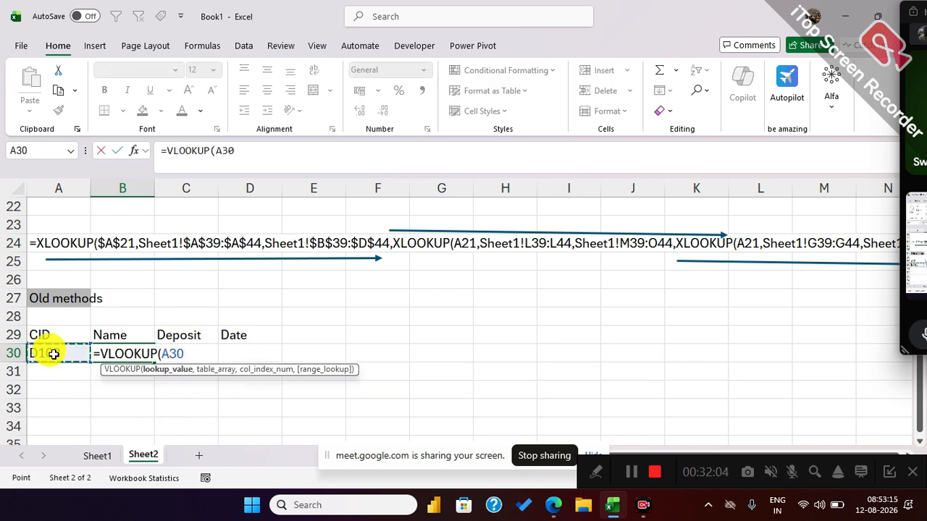
text(,)
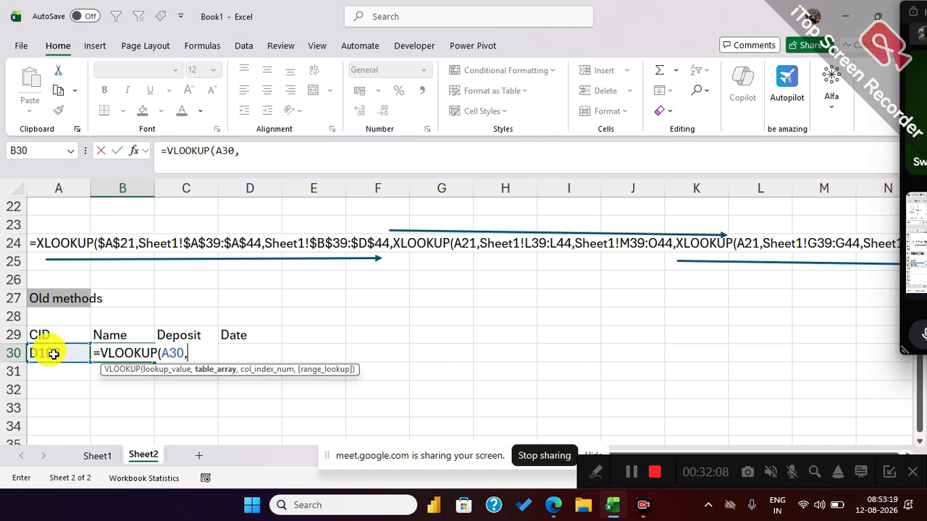
text(vst)
Set the VLOOKUP's table array to a VSTACK of the named ranges Andheri, Bandra and dadar.
key(Tab)
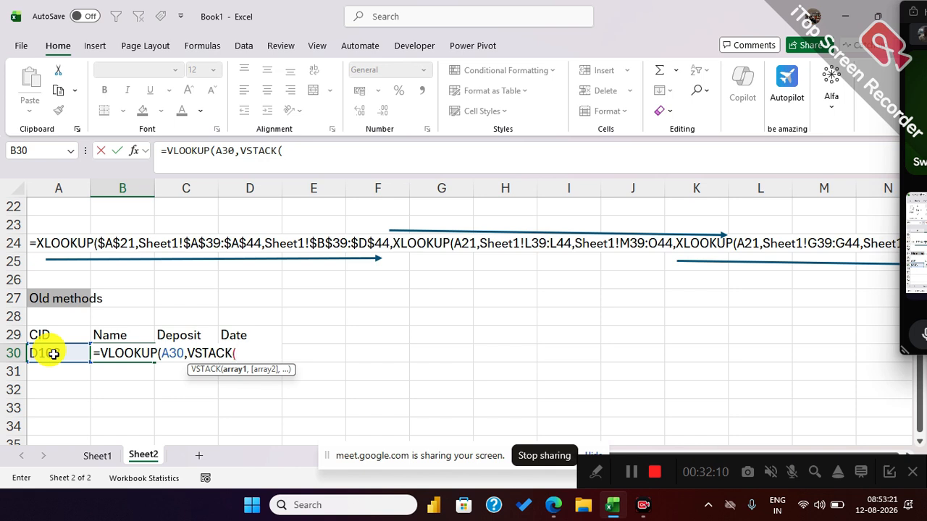
text(an)
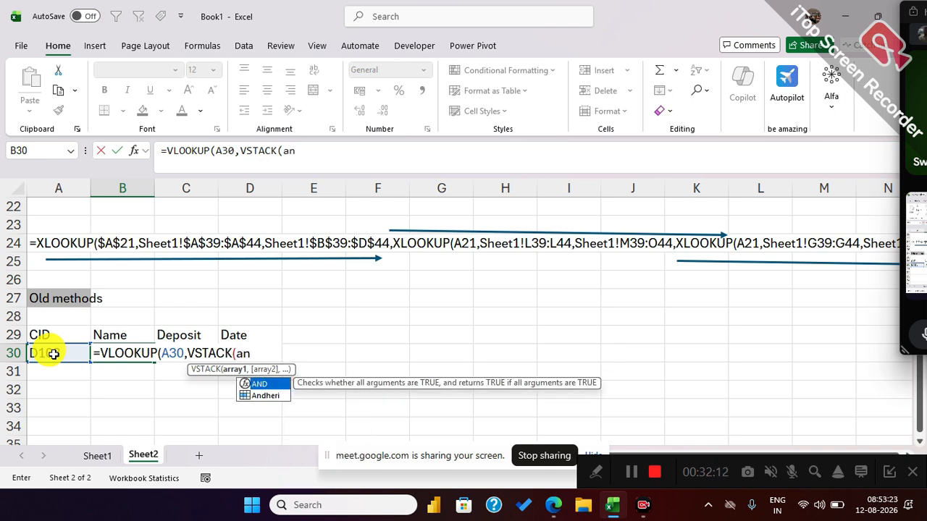
text(d)
key(Tab)
text(,ban)
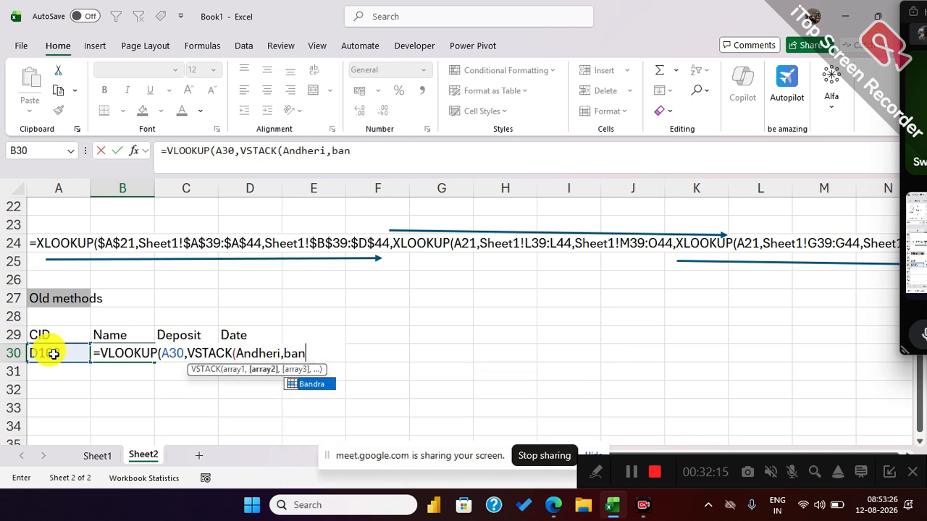
key(Tab)
text(,da)
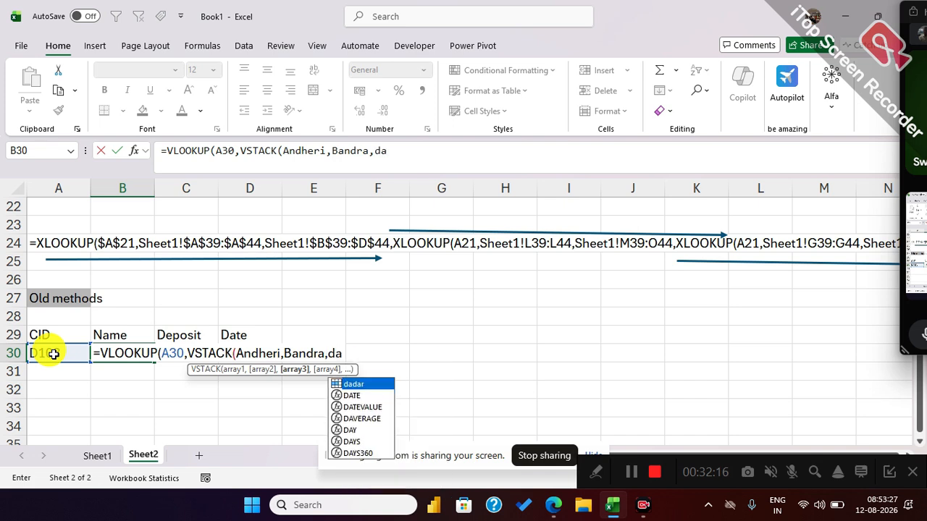
key(Tab)
text())
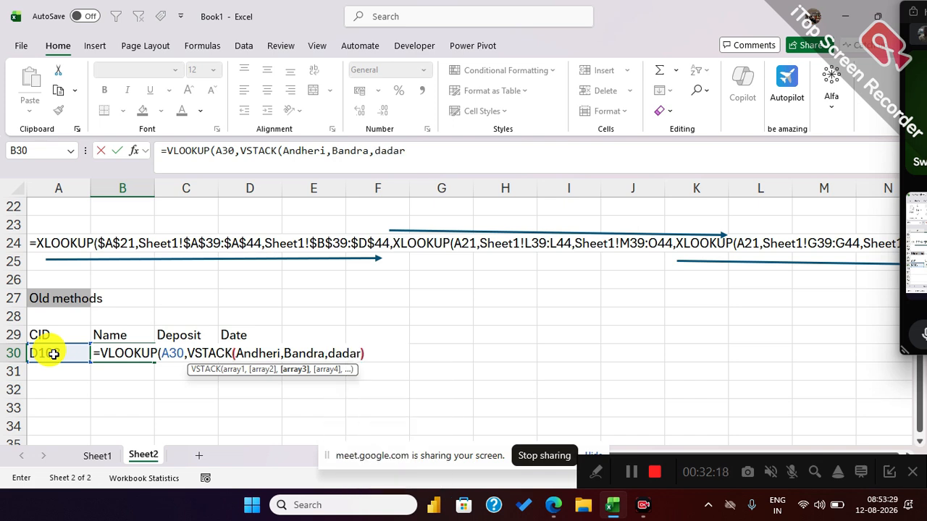
text(,col)
Complete B30's VLOOKUP with COLUMN(B2) as the column index and FALSE for exact match, and fill it across to D30.
key(Tab)
text(b)
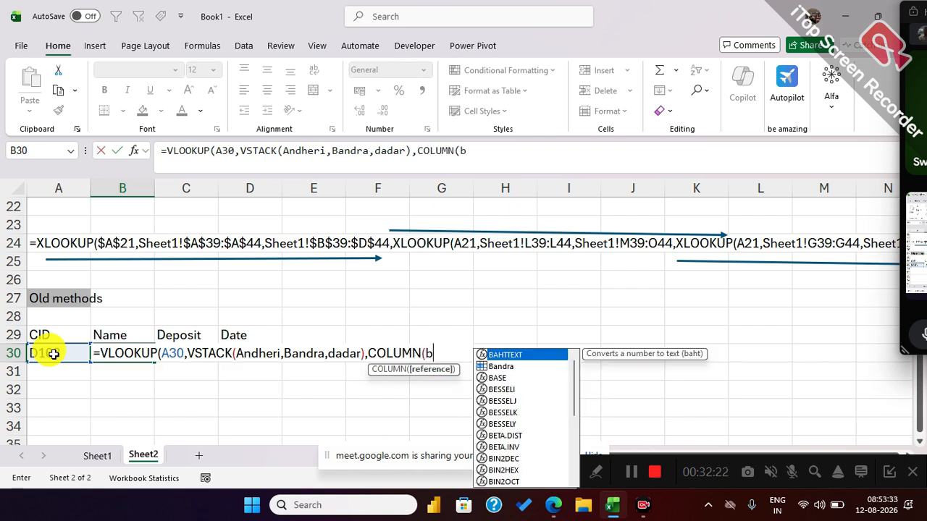
text(2),)
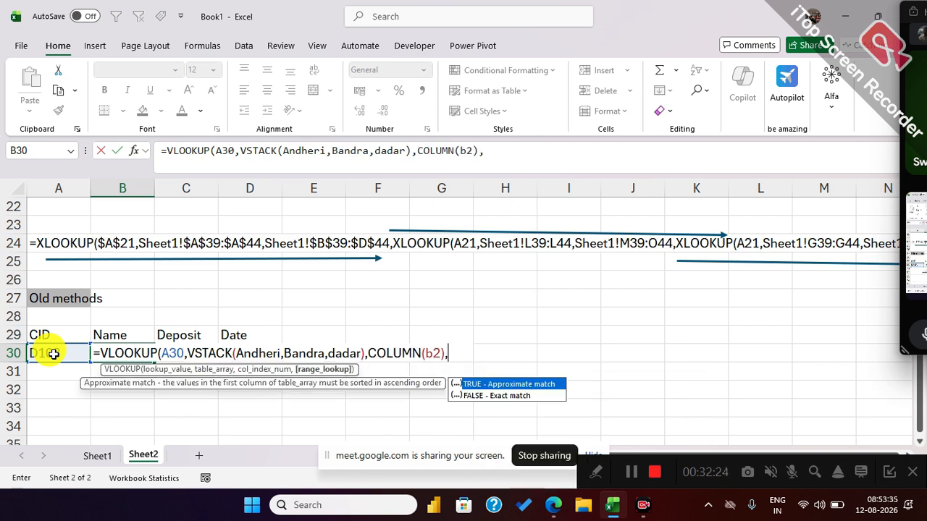
key(Down)
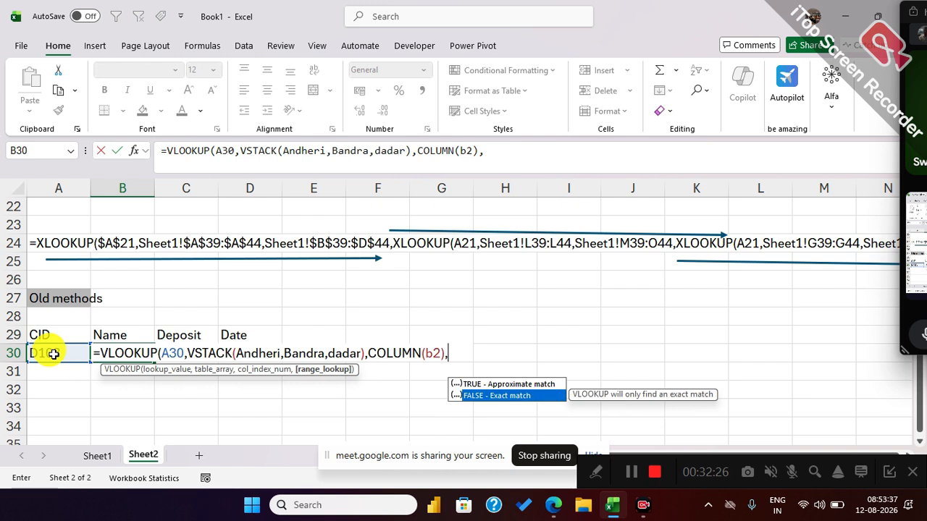
key(Tab)
text())
key(Return)
click(125, 353)
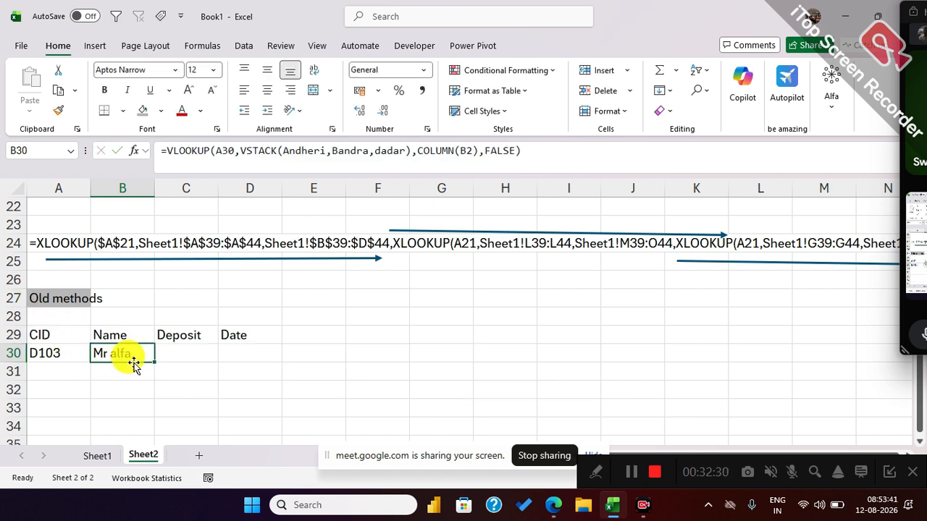
drag(153, 362, 273, 350)
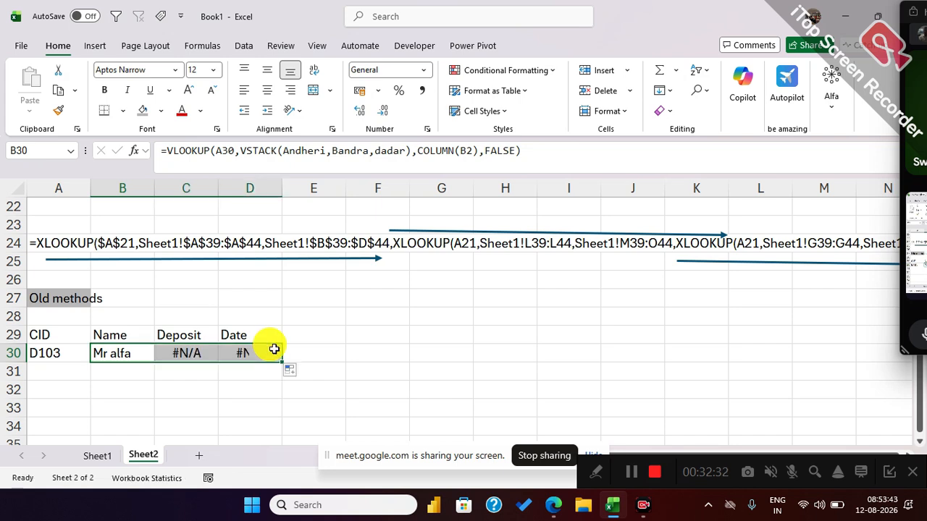
Make the lookup value in B30's VLOOKUP absolute as $A$30 and refill the formula across to D30.
click(132, 354)
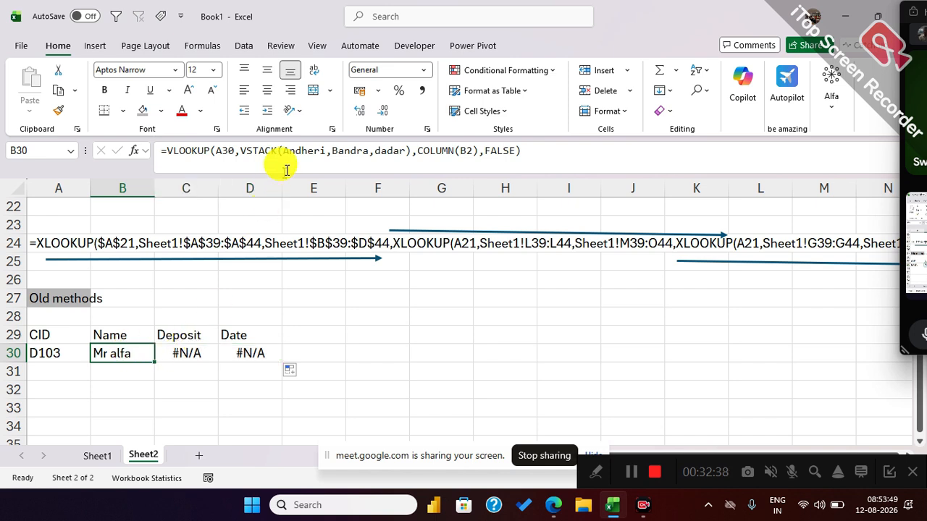
click(227, 152)
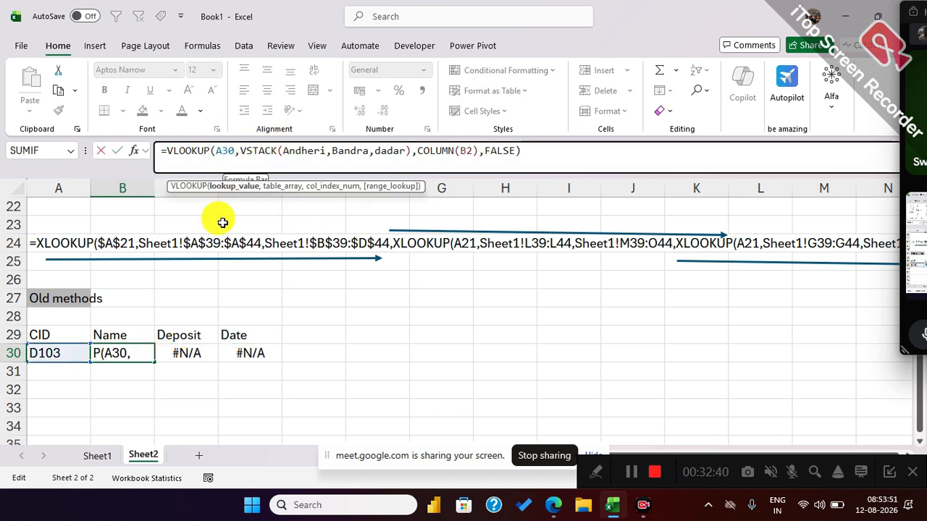
key(F4)
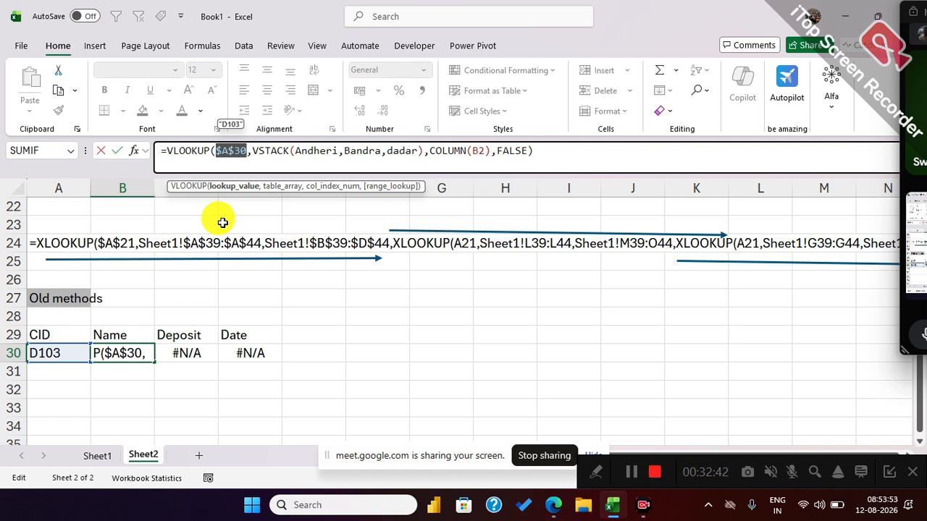
key(Return)
click(125, 349)
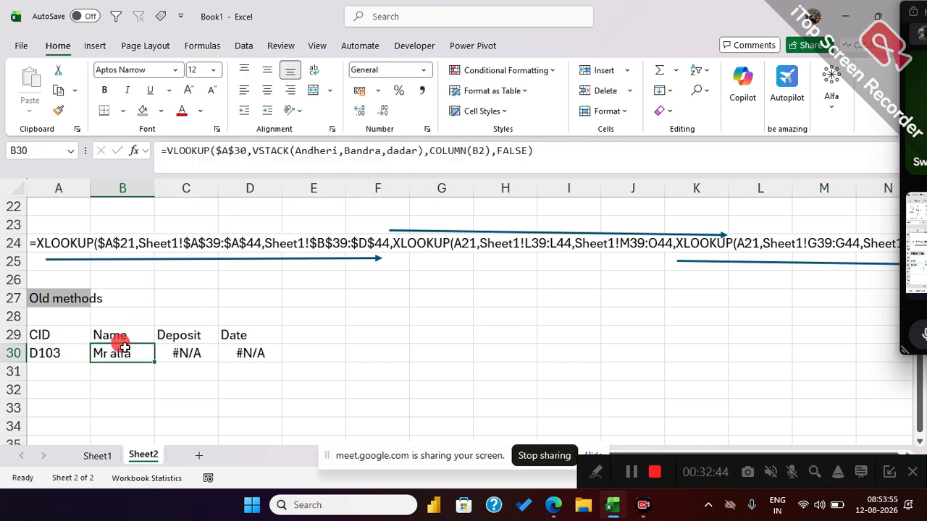
drag(156, 371, 270, 357)
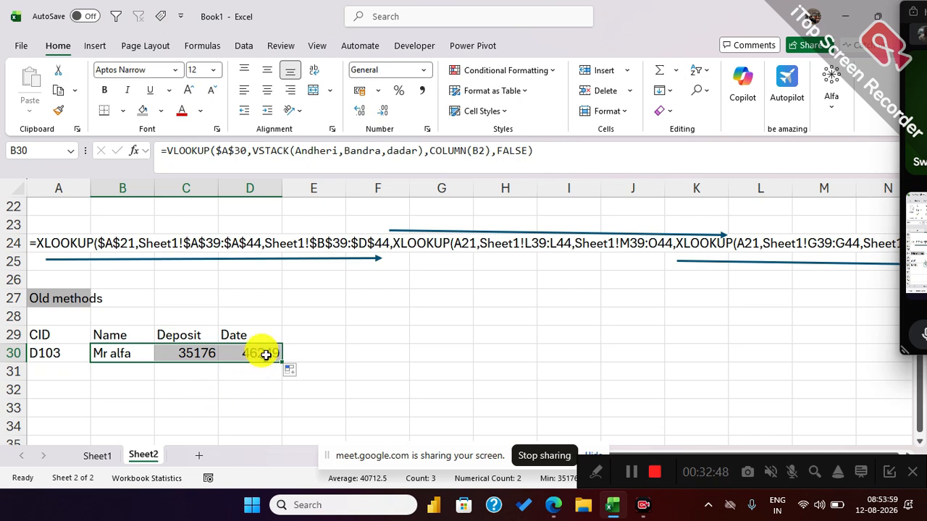
Format the lookup result in D30 as a day-month-year date.
click(267, 353)
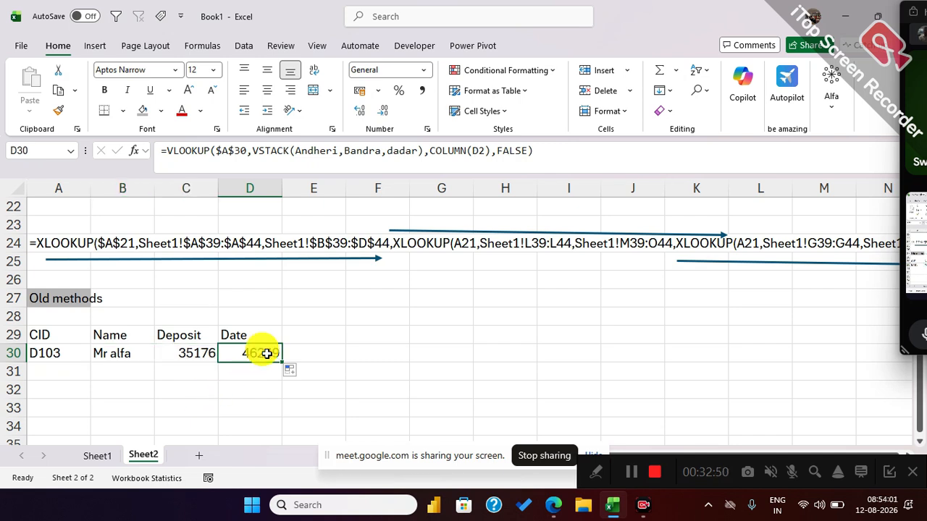
key(ctrl+shift+3)
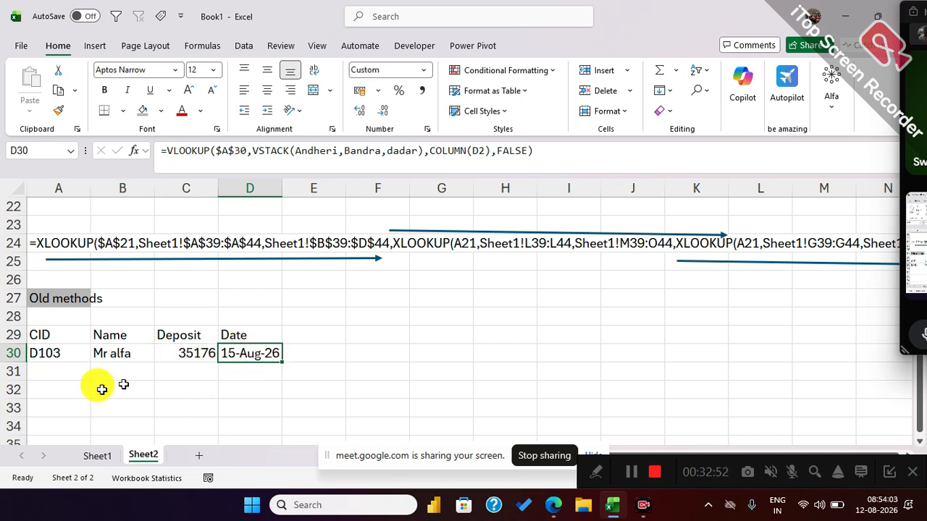
Test both lookups by entering the same Andheri customer's ID in A21 and A30.
scroll(64, 353, up, 1)
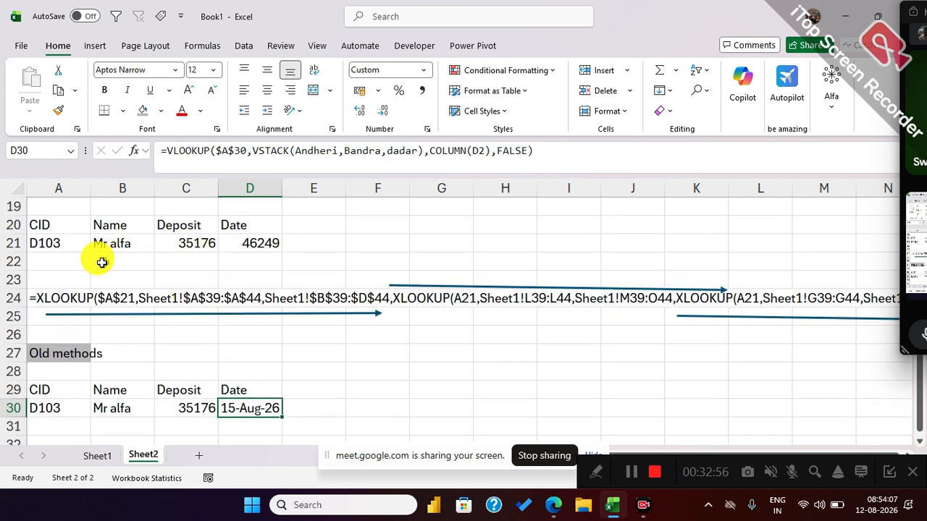
click(78, 244)
text(A)
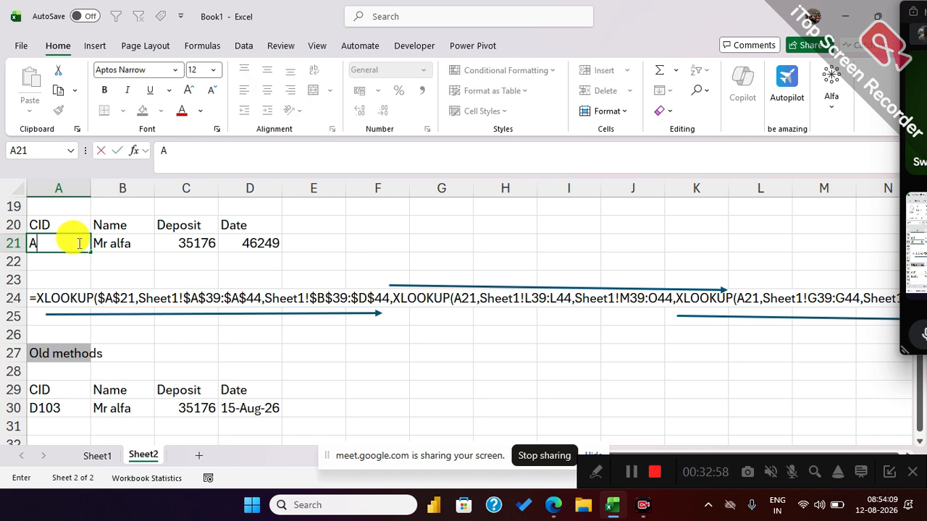
text(103)
key(Return)
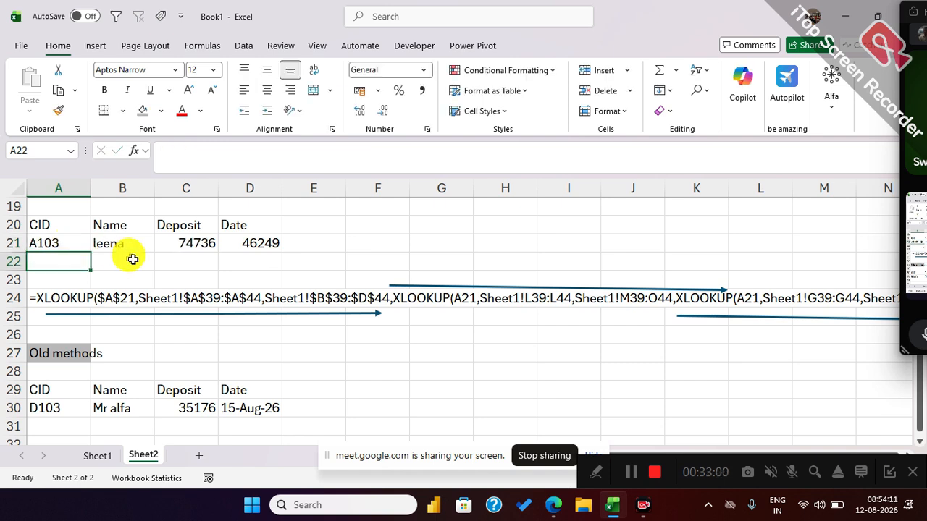
scroll(48, 374, down, 1)
click(58, 354)
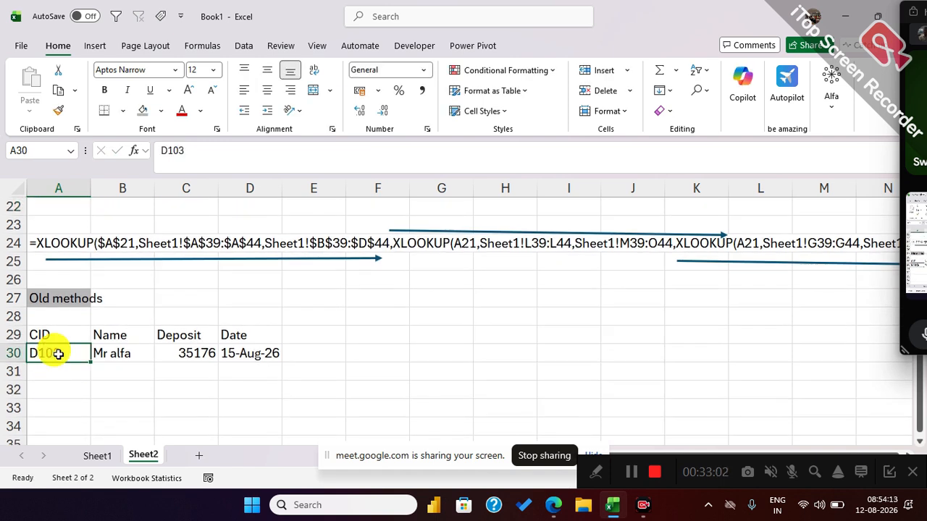
text(A103)
key(Return)
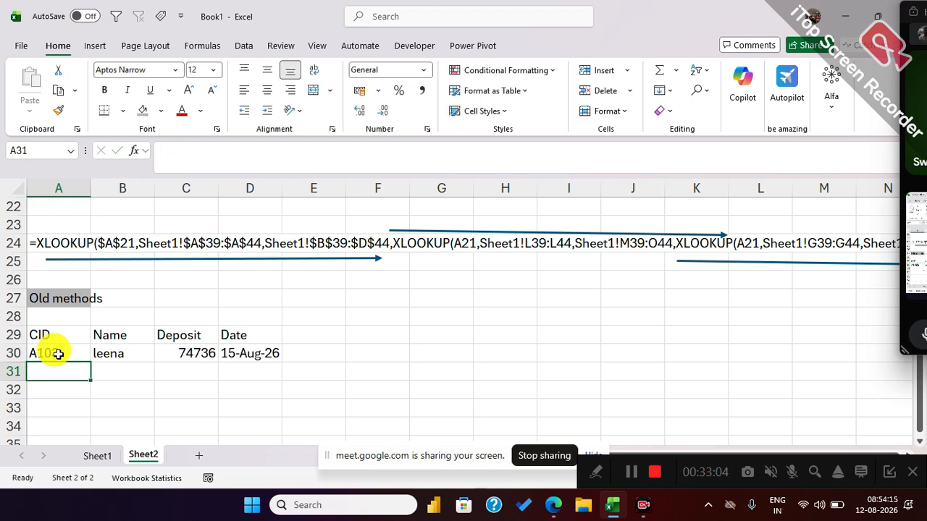
scroll(154, 379, up, 2)
scroll(154, 379, down, 2)
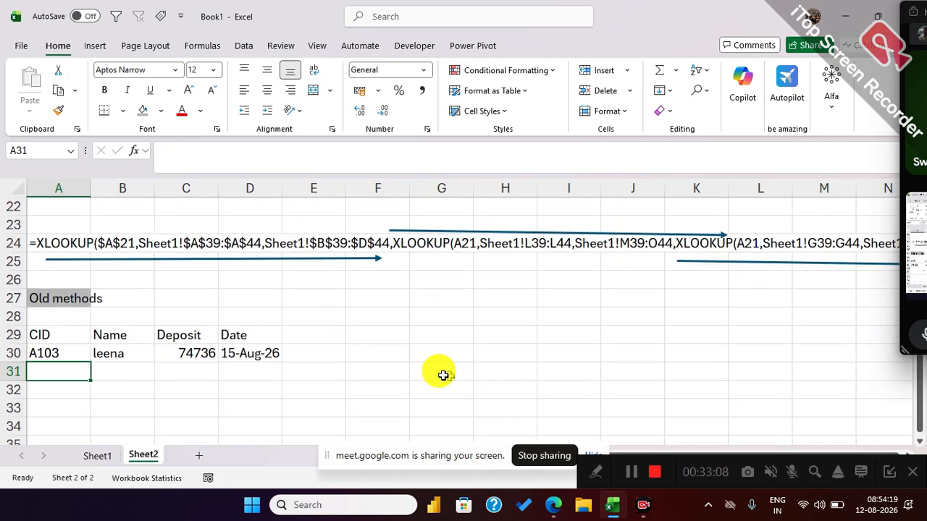
Show the formula of B30 as text in G30 with FORMULATEXT.
click(425, 351)
text(=Form)
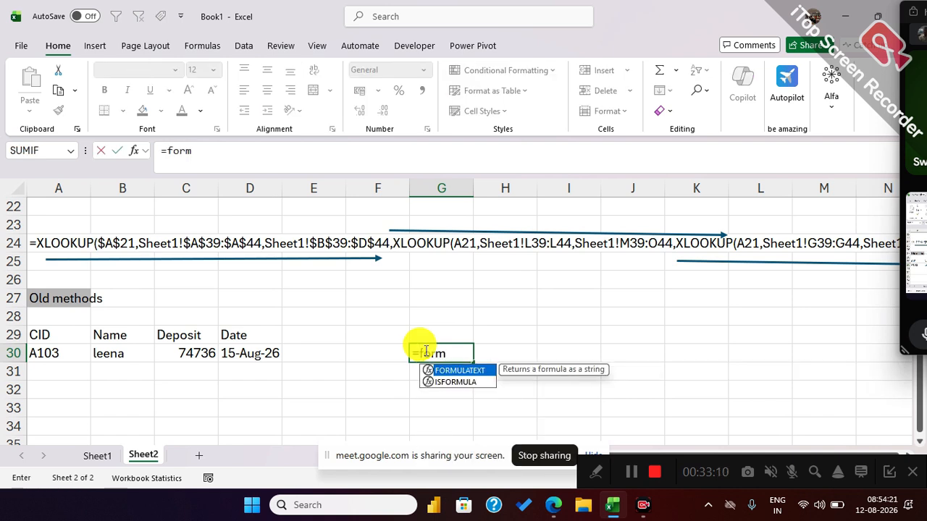
key(Tab)
click(130, 357)
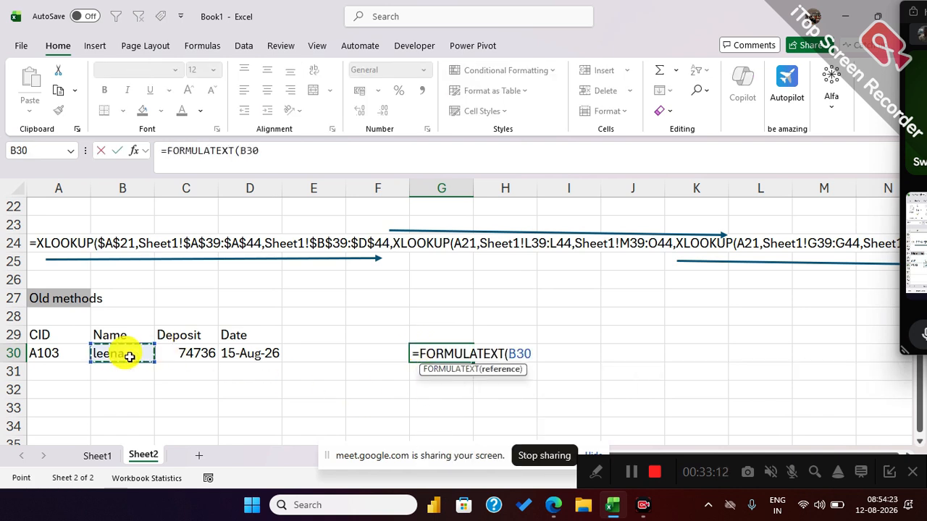
key(Return)
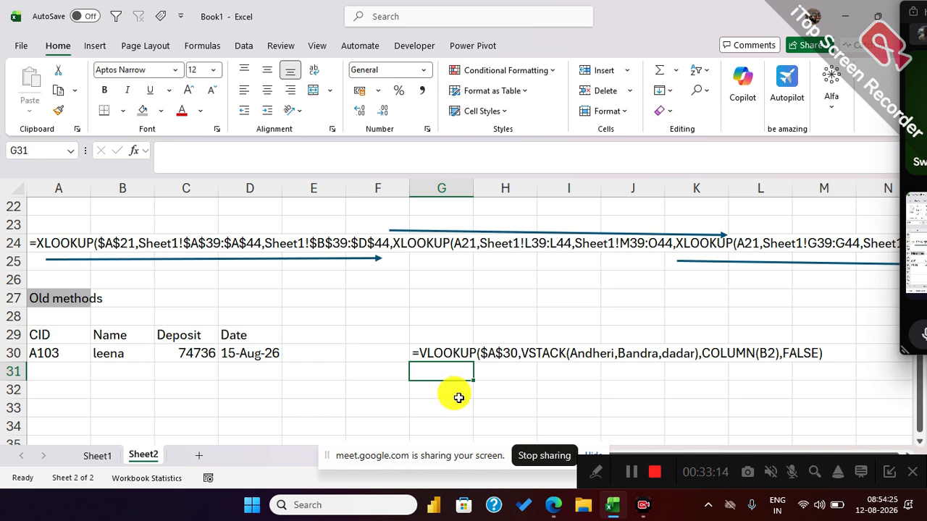
Place a copy of the straight arrow from row 25 beneath the formula text in G30, spanning columns H to M.
click(308, 258)
drag(307, 261, 740, 375)
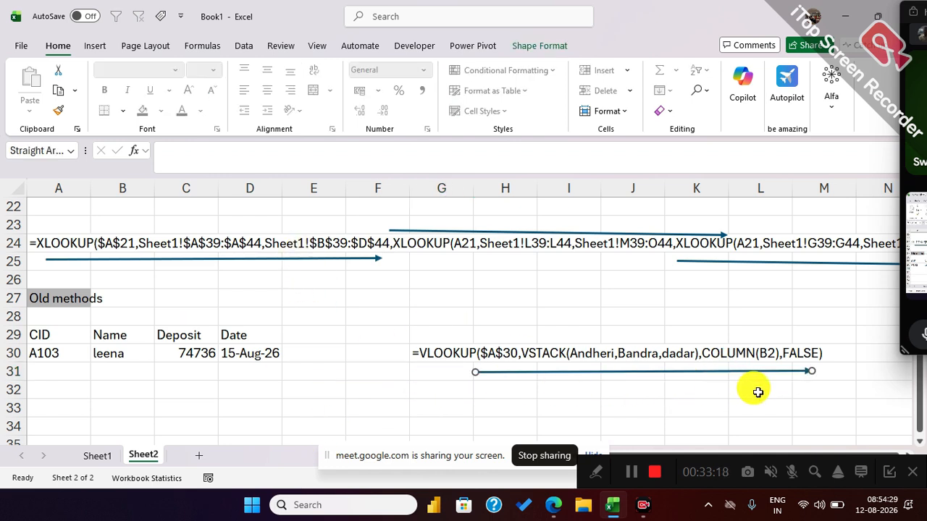
click(434, 390)
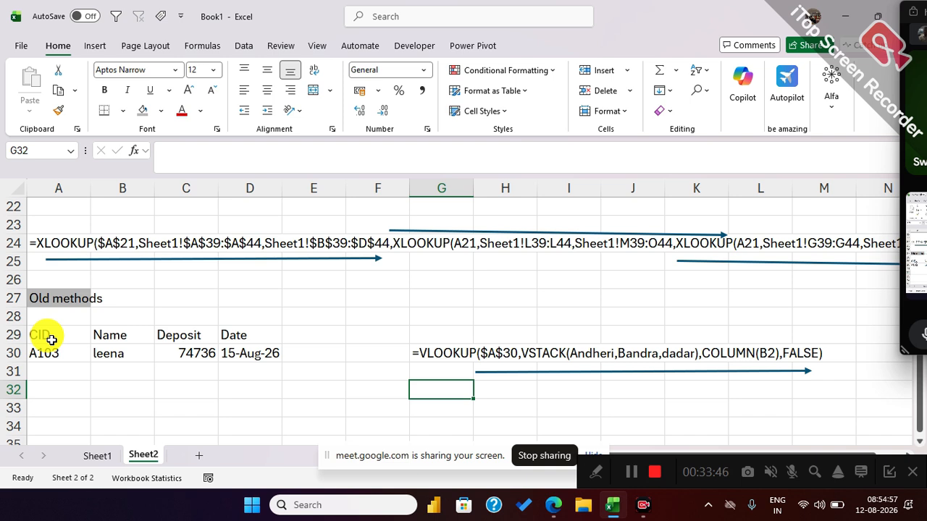
drag(40, 333, 41, 351)
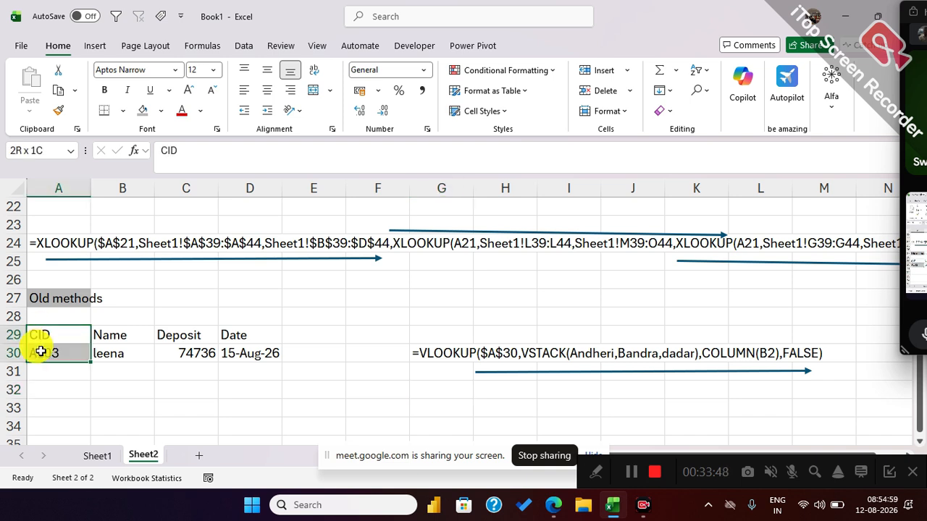
click(42, 351)
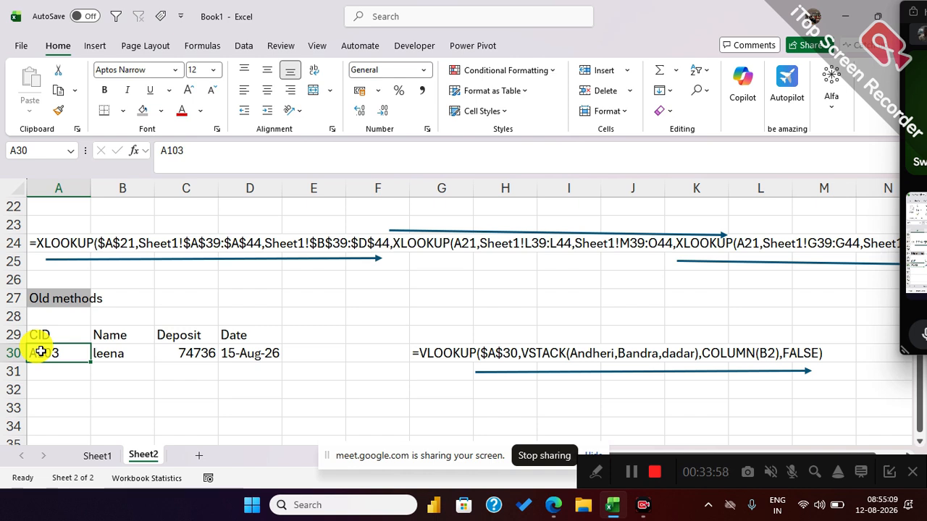
Enter the labels Customer in A33 and Location in A34.
scroll(58, 347, down, 1)
click(57, 351)
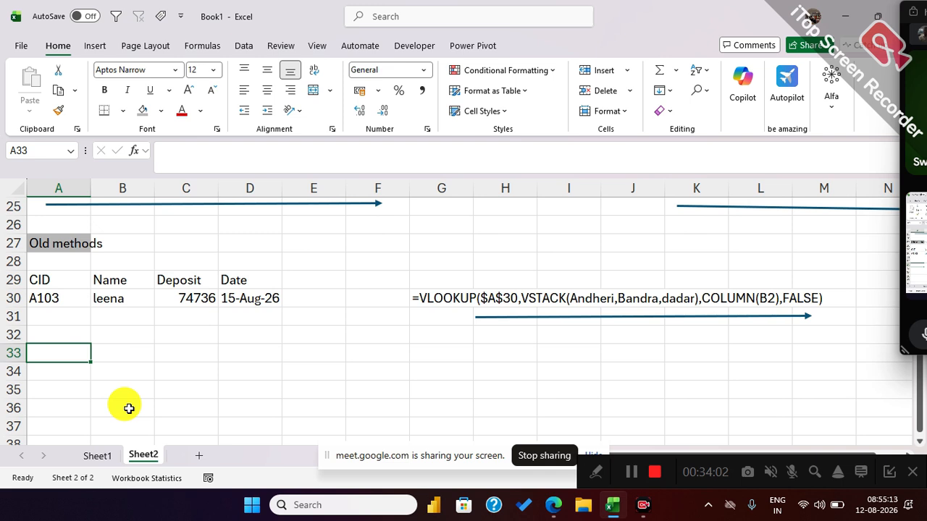
text(Customer)
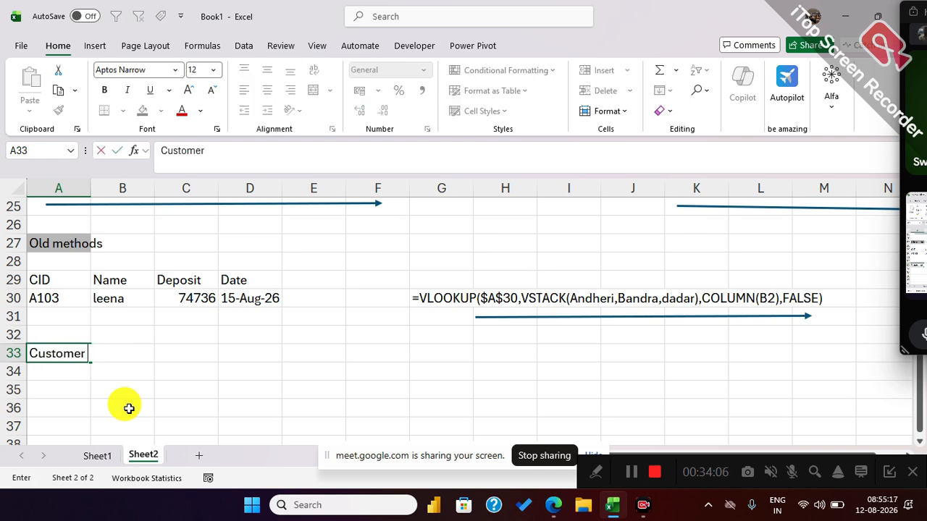
key(Return)
text(Location)
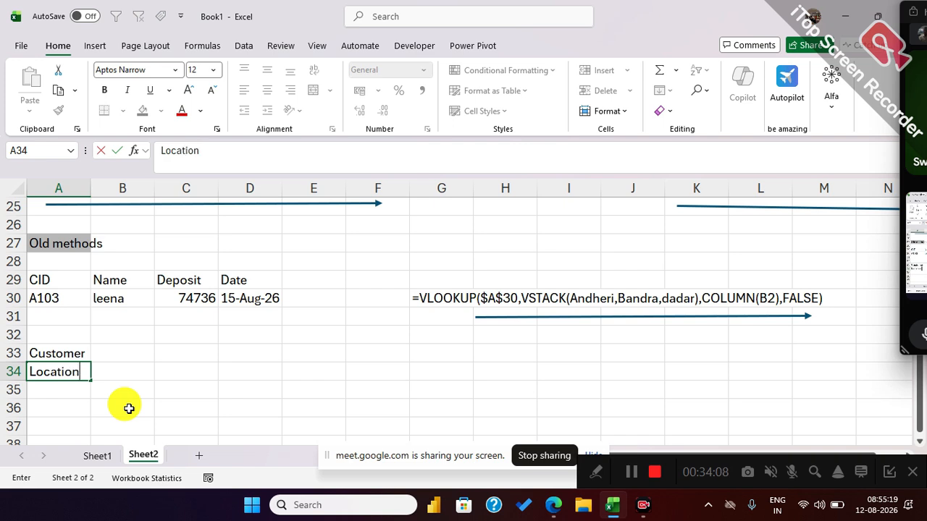
key(Tab)
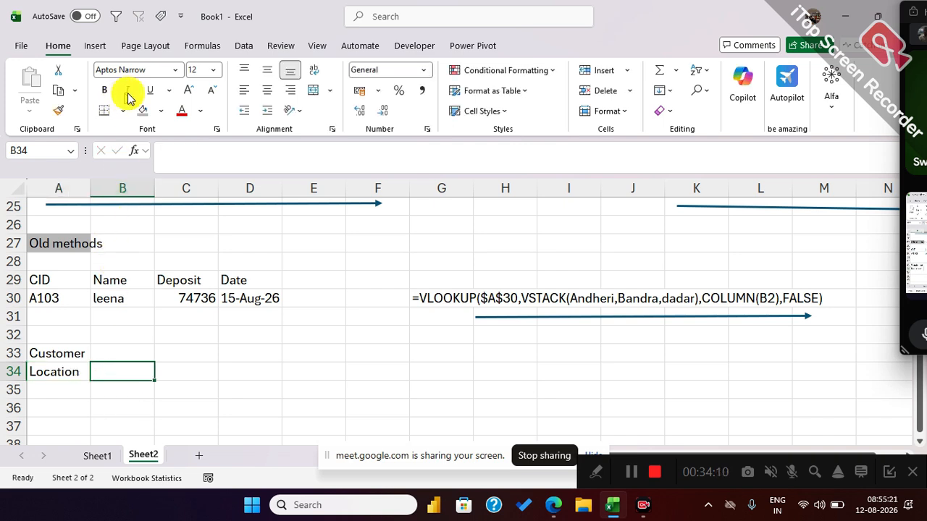
Fill cell B34 with orange and enter andheri as the location in it.
click(160, 111)
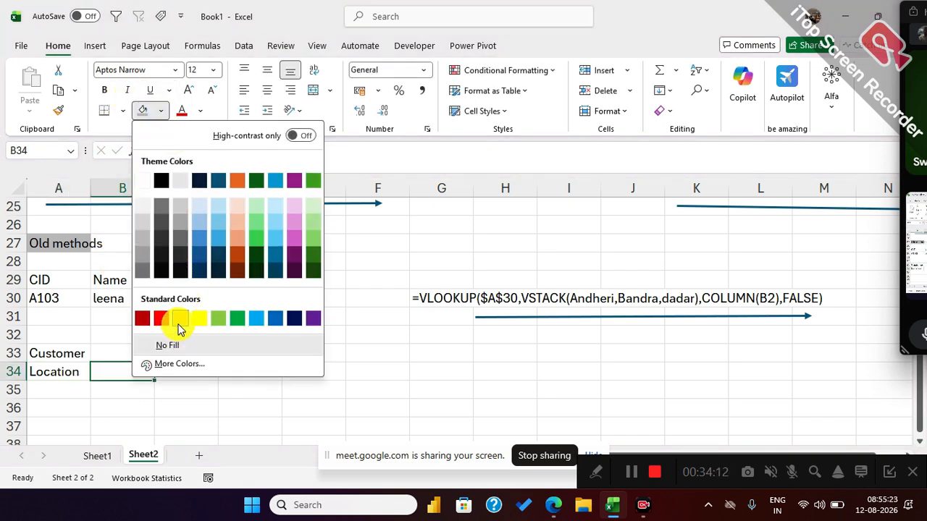
click(180, 323)
click(122, 404)
scroll(151, 382, down, 3)
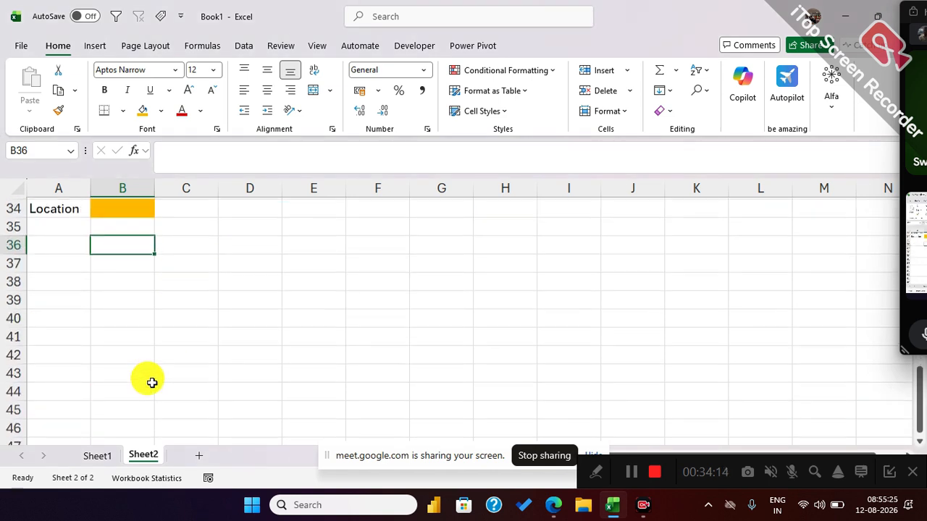
scroll(127, 348, up, 1)
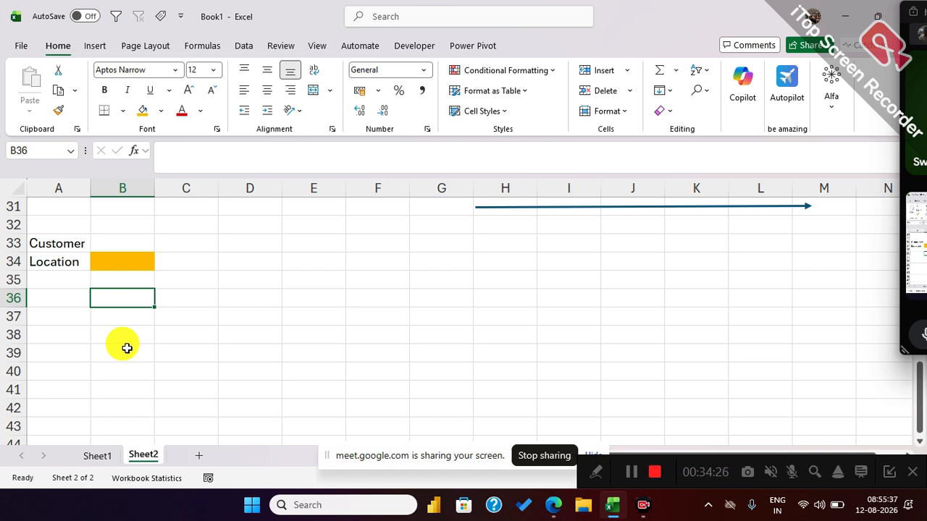
click(116, 266)
text(andheri)
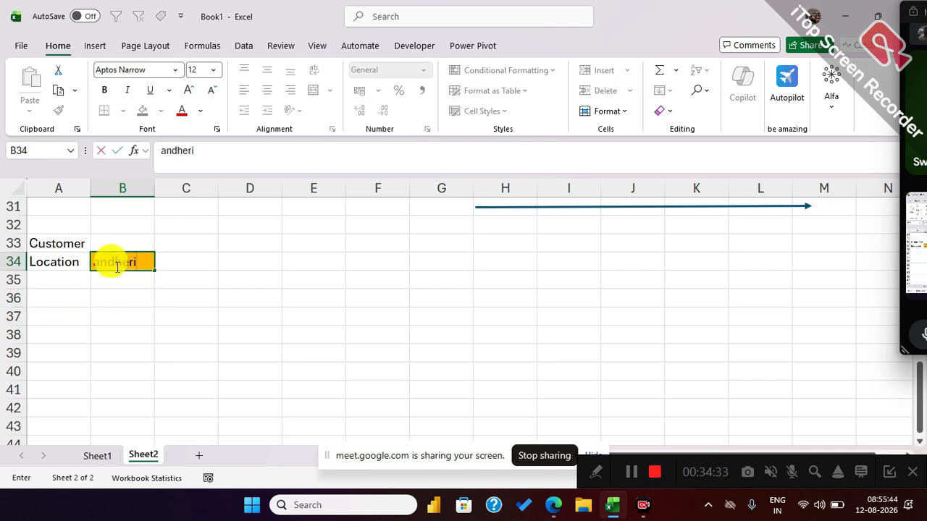
key(Return)
click(116, 266)
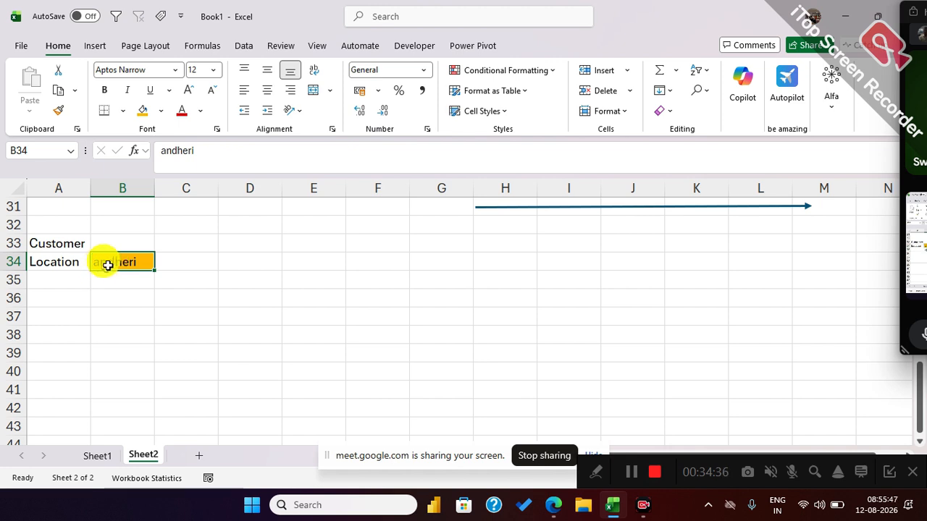
Copy the CID, Name, Deposit and Date headers from A29:D29 to row 36, starting at A36.
click(72, 300)
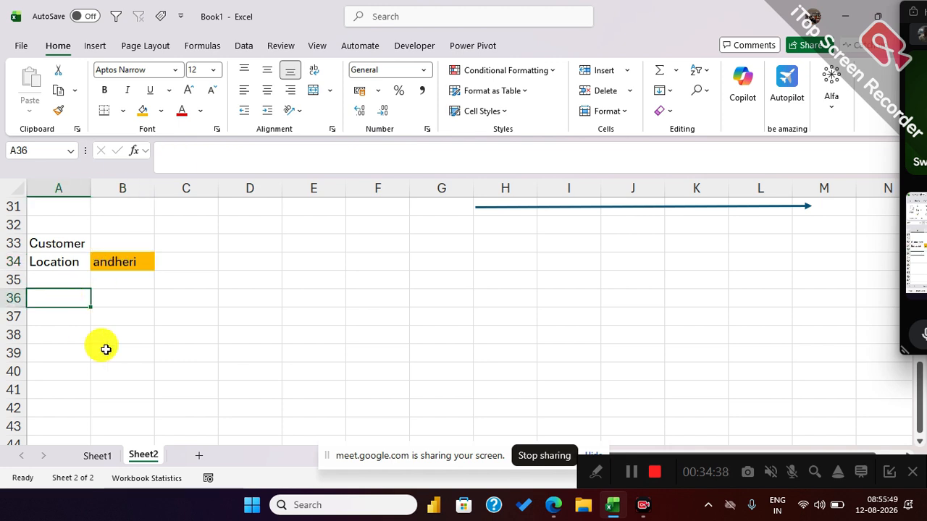
scroll(103, 347, up, 2)
drag(58, 276, 234, 273)
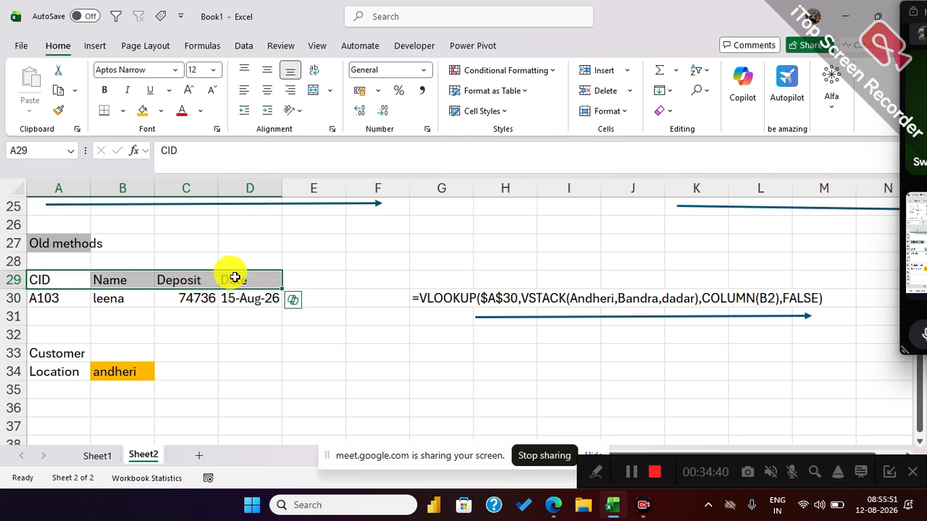
key(ctrl+c)
scroll(114, 393, down, 2)
click(68, 303)
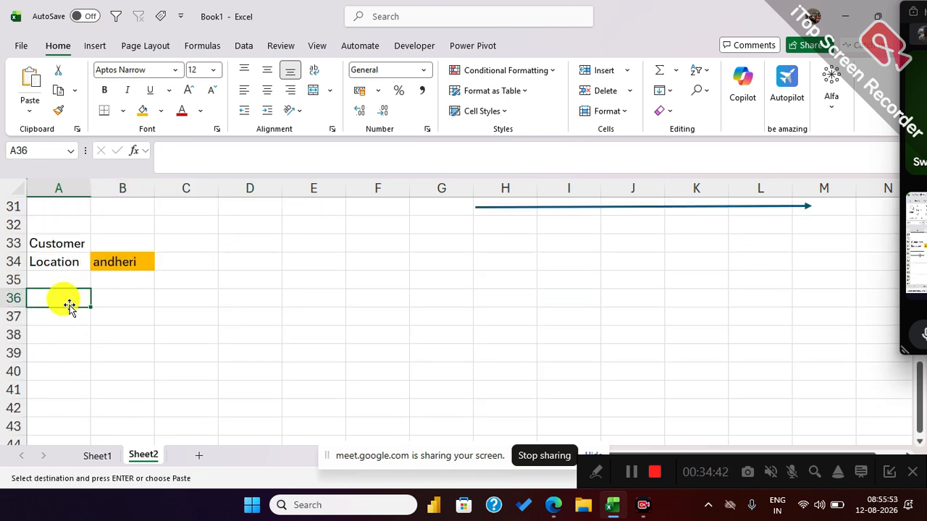
key(ctrl+v)
Enter the Andheri customer's ID in A37 under the CID header.
click(73, 318)
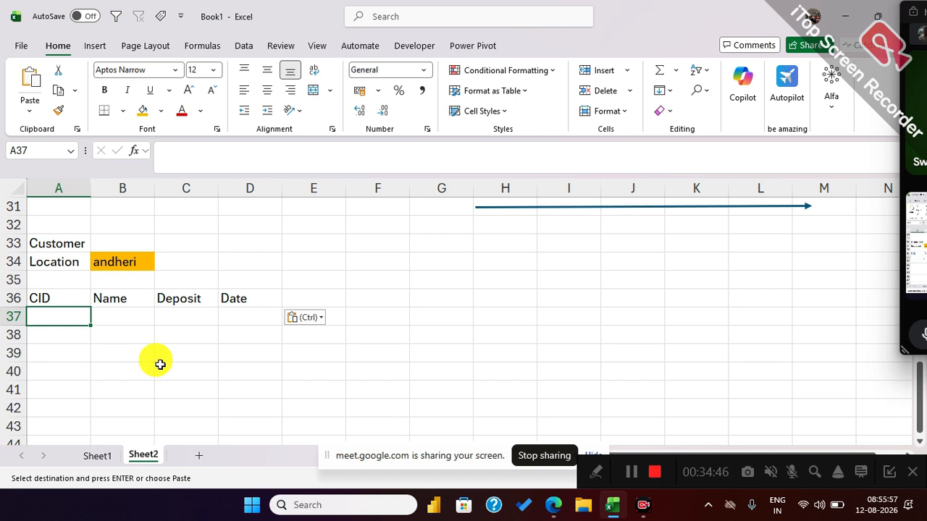
text(A100)
key(BackSpace)
text(3)
key(Return)
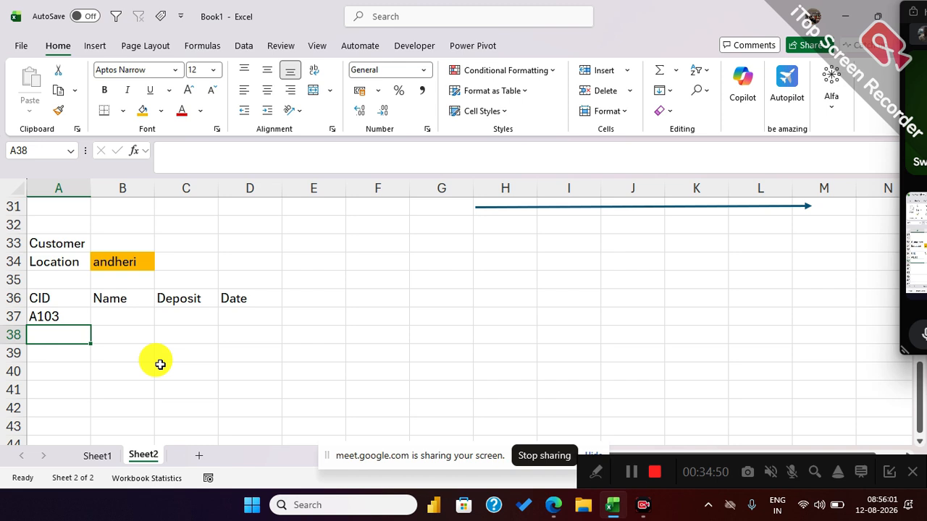
click(127, 266)
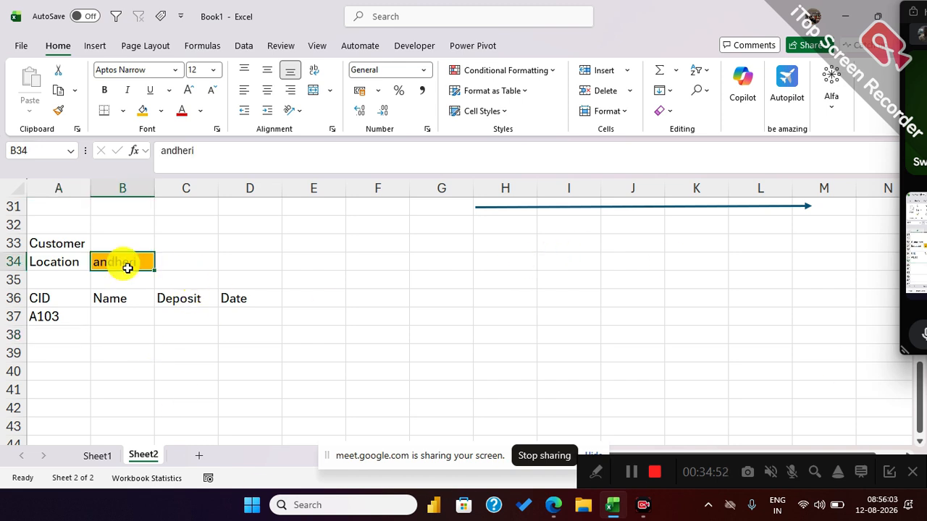
click(61, 332)
text(D103)
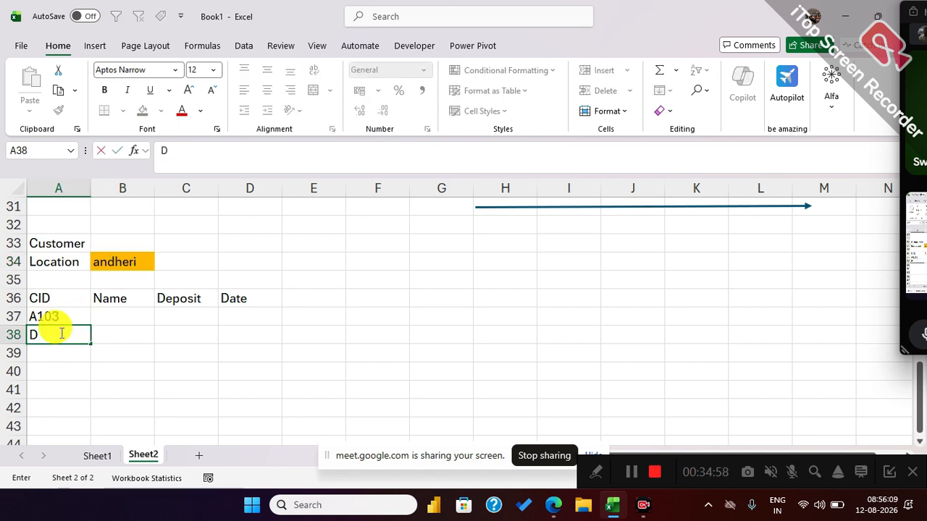
key(Return)
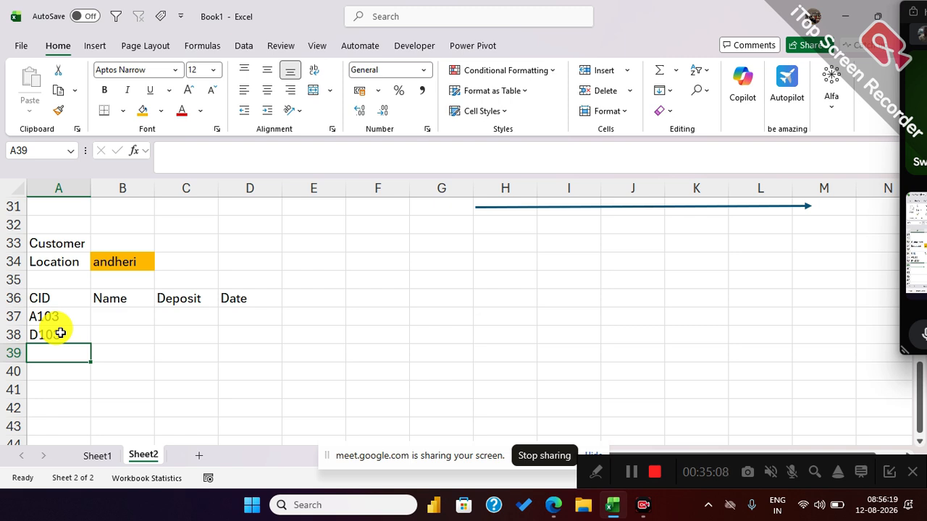
click(61, 333)
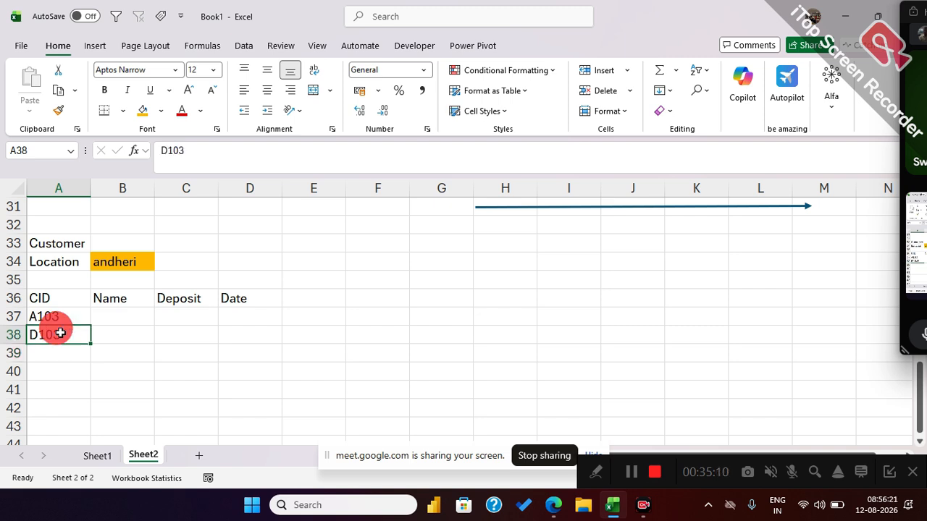
key(Delete)
Begin a VLOOKUP formula in B37 under the Name header, using $A$37 as the absolute lookup value.
click(108, 300)
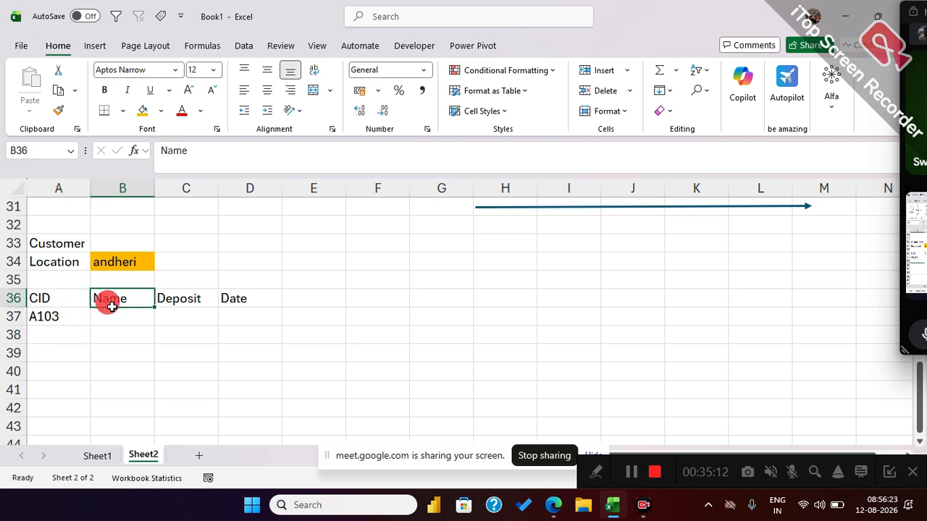
click(135, 327)
text(=VLOOKUP()
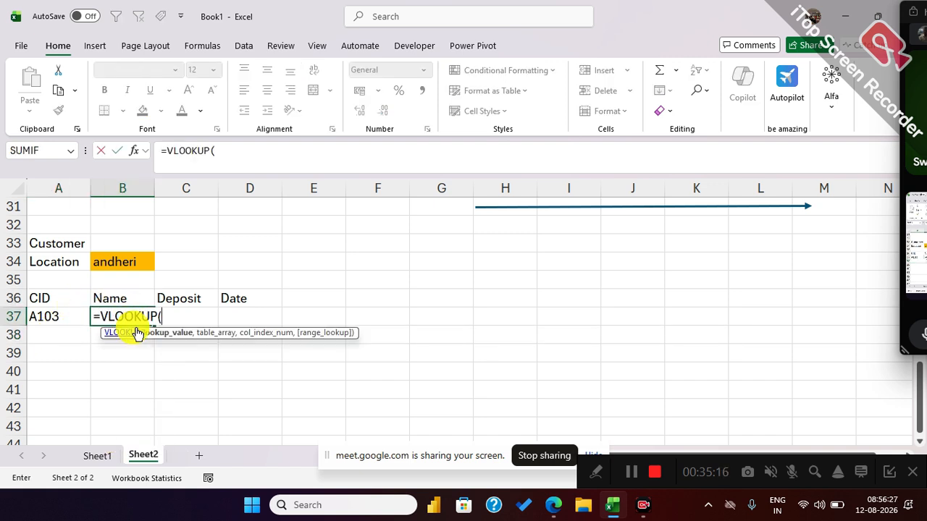
key(Left)
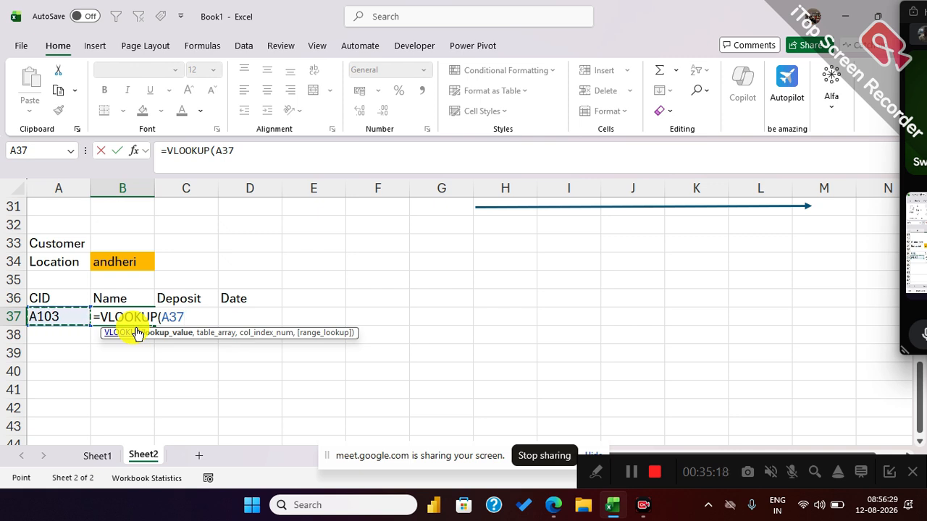
key(F4)
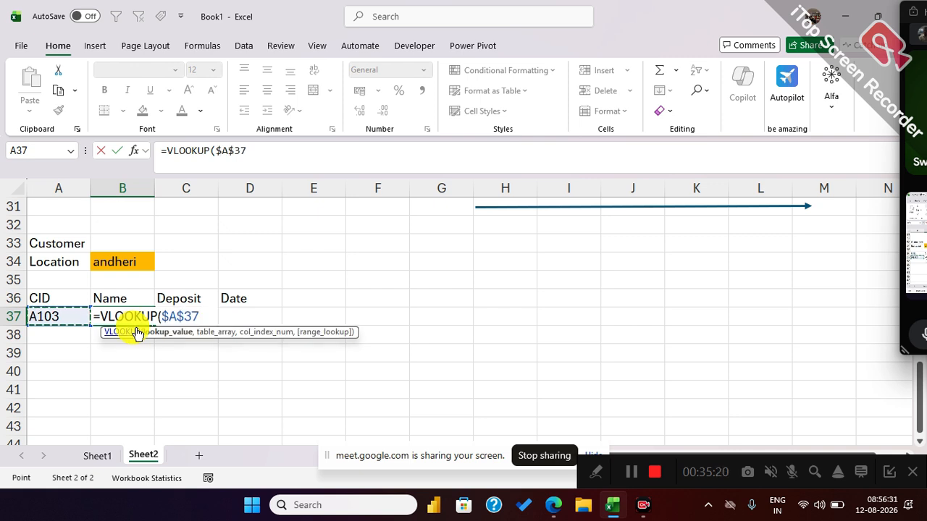
text(,)
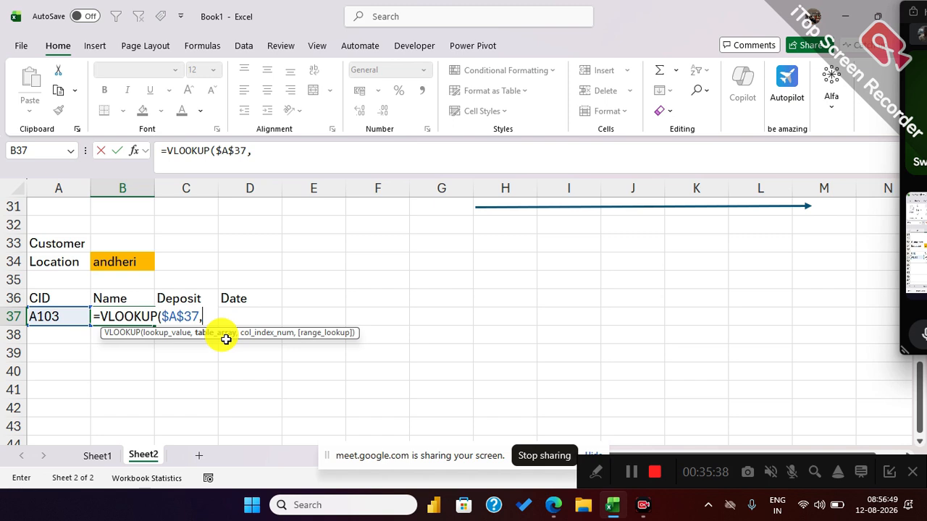
click(142, 266)
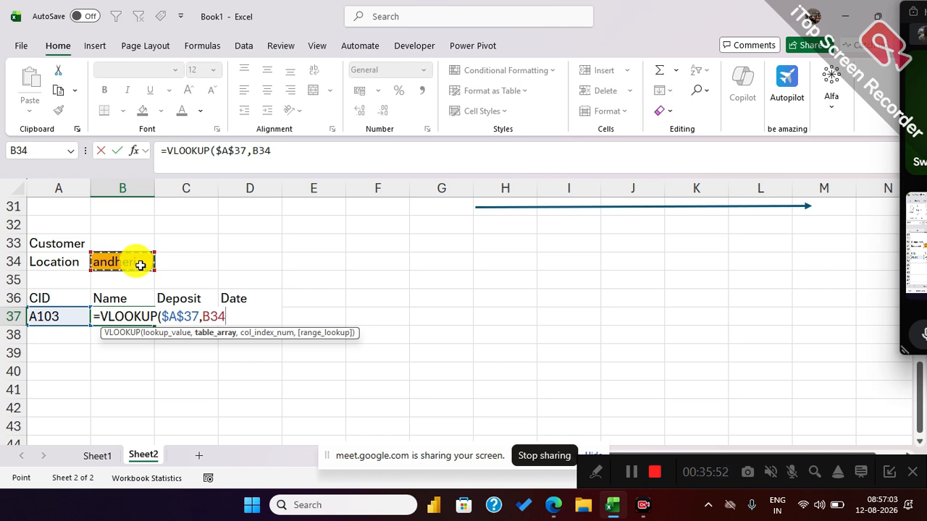
key(BackSpace)
key(BackSpace)
key(BackSpace)
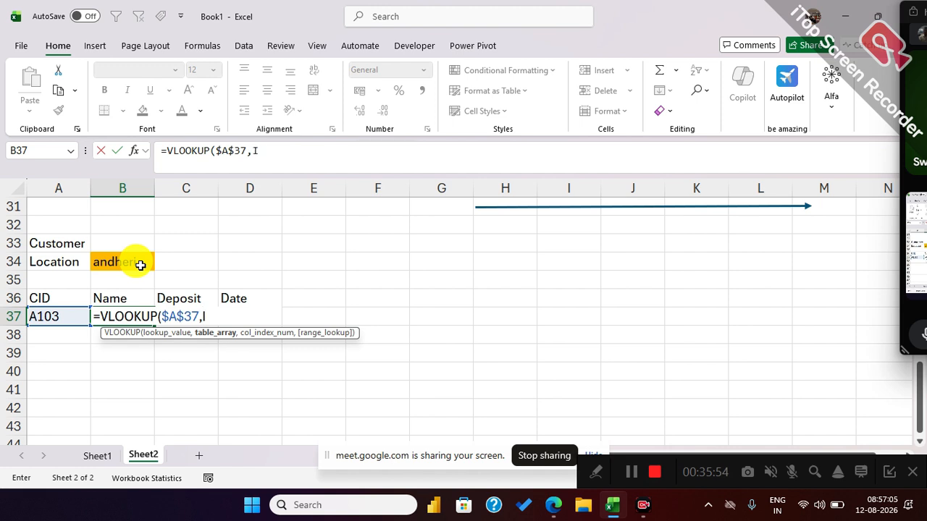
Use INDIRECT($B$34) as the table array of the VLOOKUP in B37, so it refers to the location cell.
text(Indi)
key(Tab)
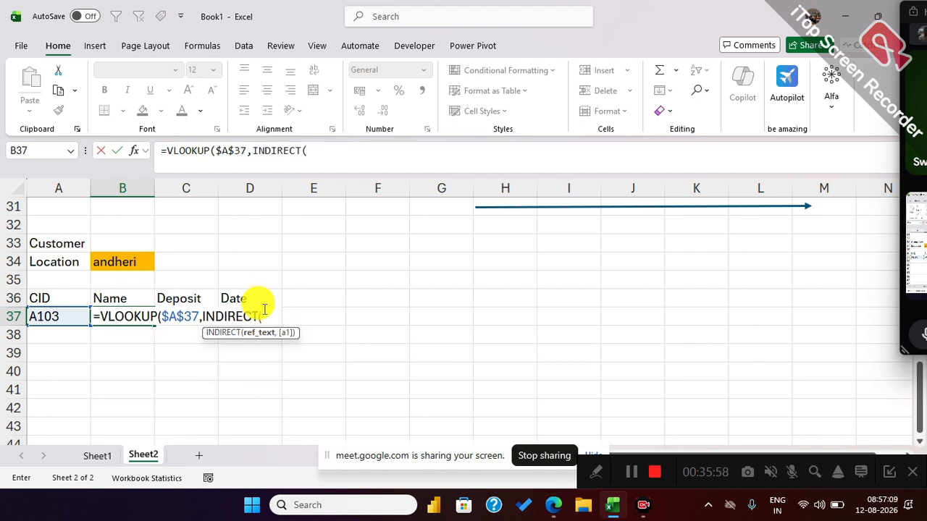
click(133, 263)
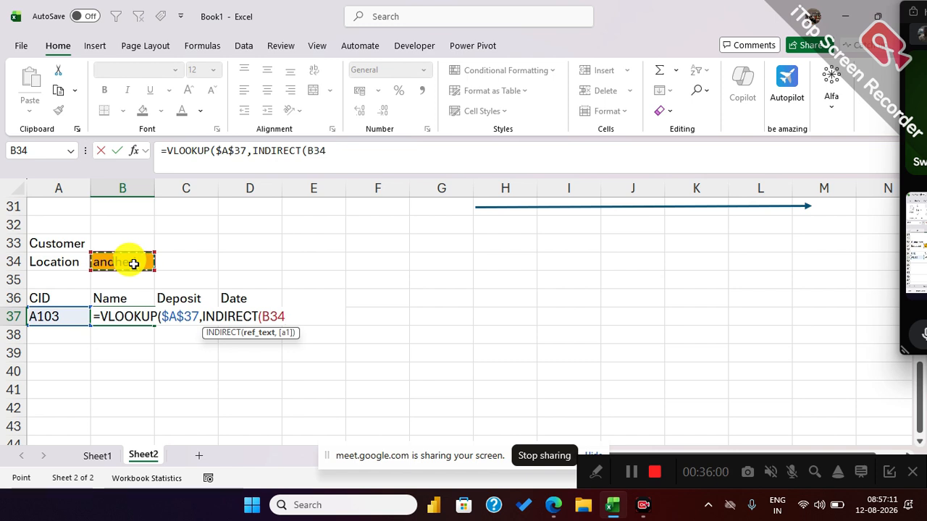
key(F4)
text())
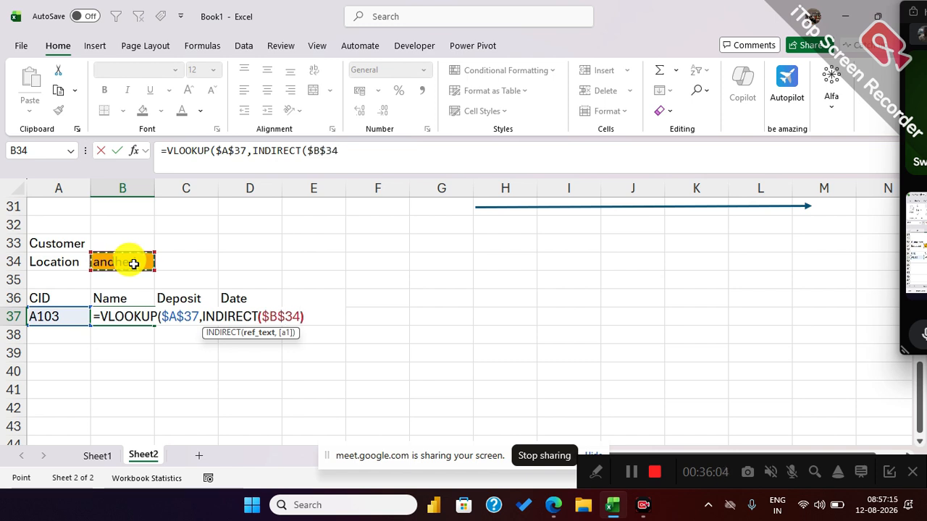
text(,)
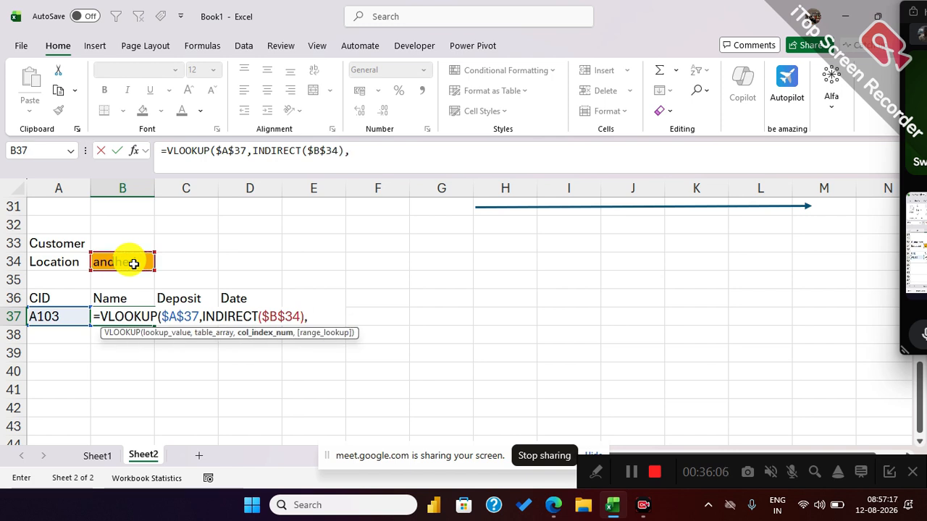
text(col)
Complete the VLOOKUP in B37 with COLUMN(B2) as the column index and 0 for an exact match.
key(Tab)
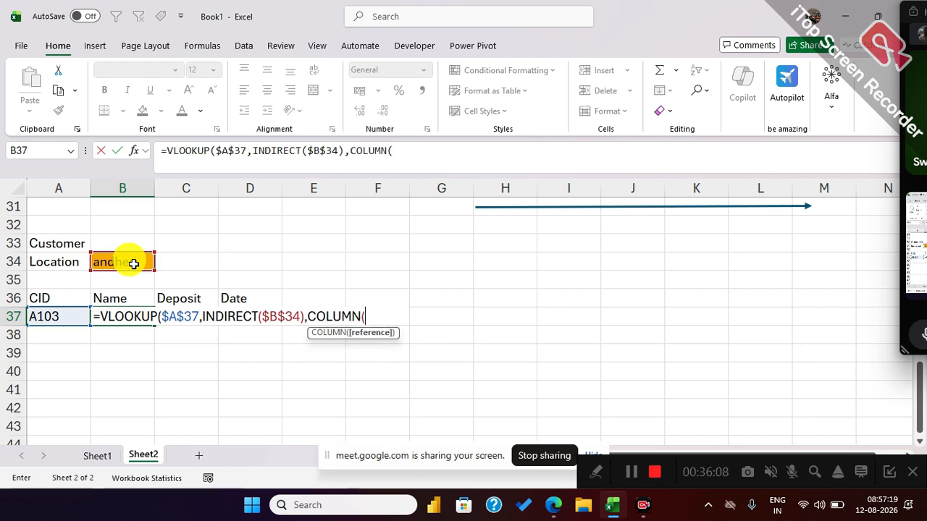
text(b)
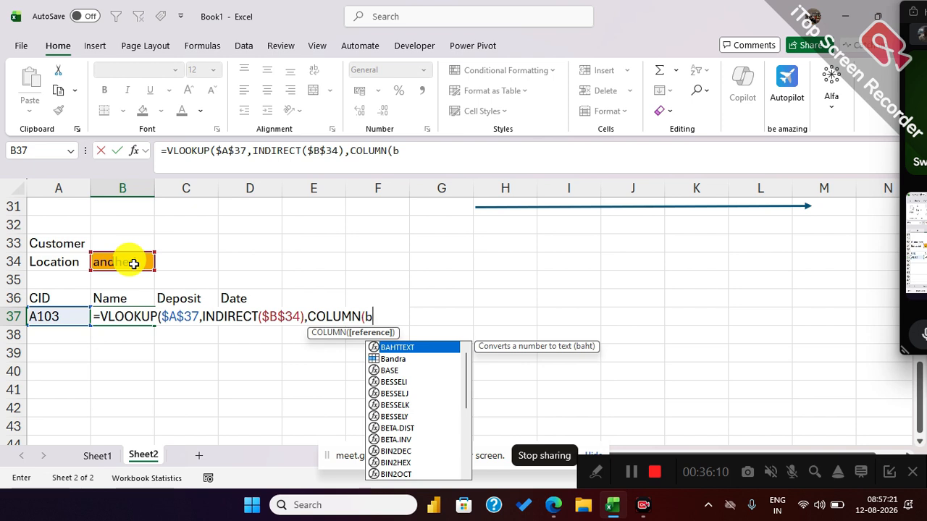
text(2),)
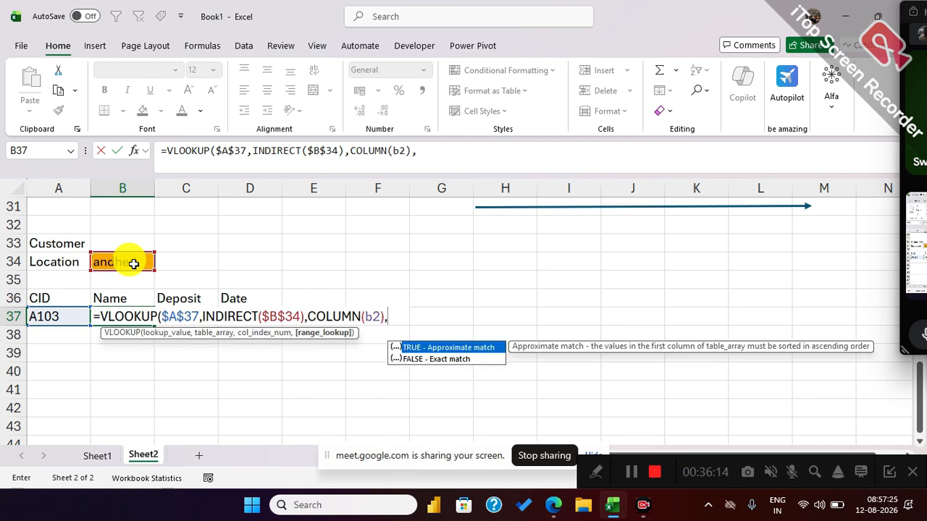
text(0)
key(Return)
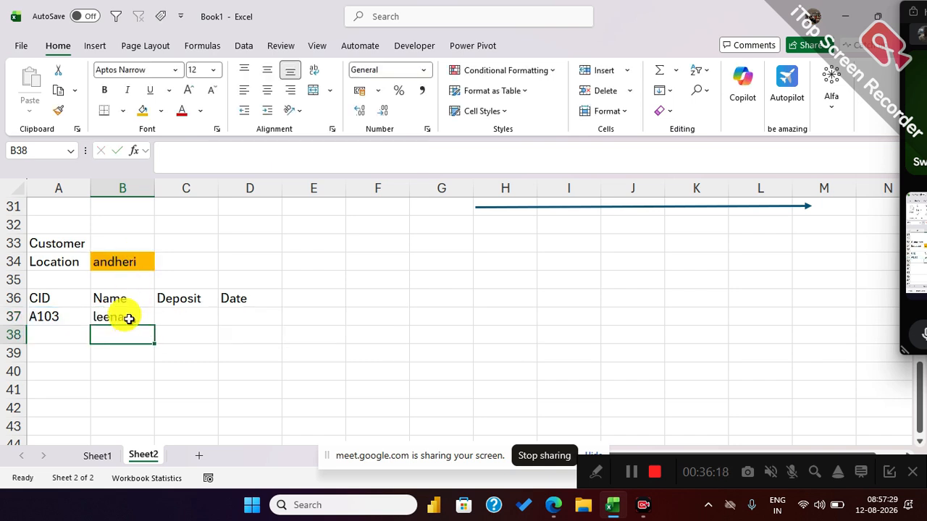
Fill the B37 lookup formula across to D37 and format D37 as a date.
click(133, 318)
drag(153, 326, 269, 325)
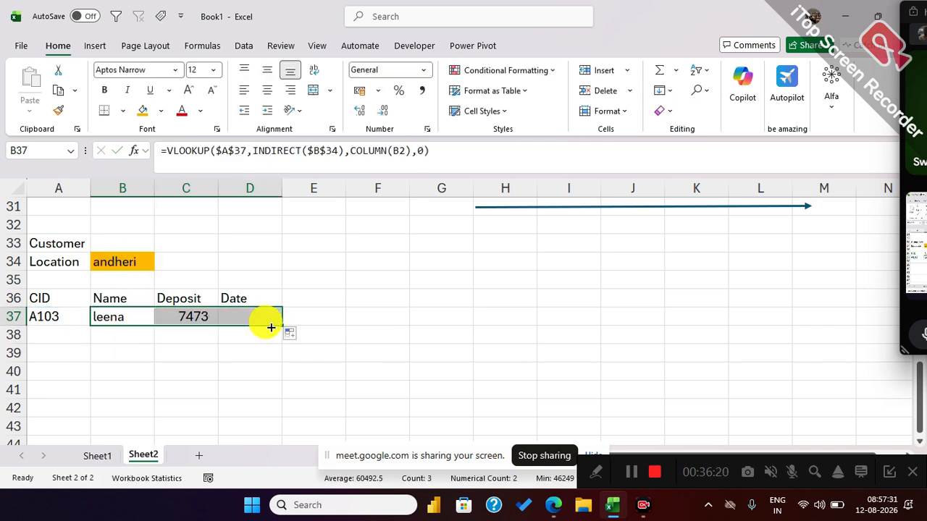
click(251, 315)
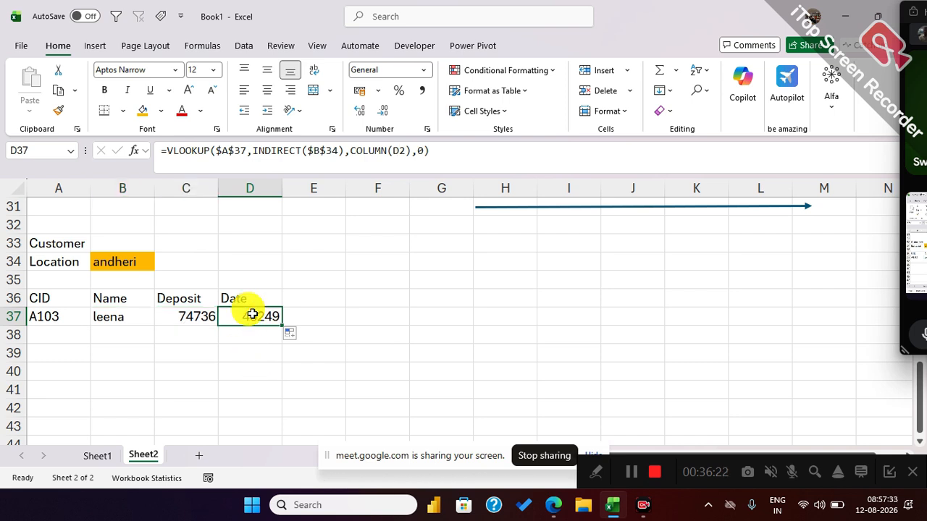
key(ctrl+shift+3)
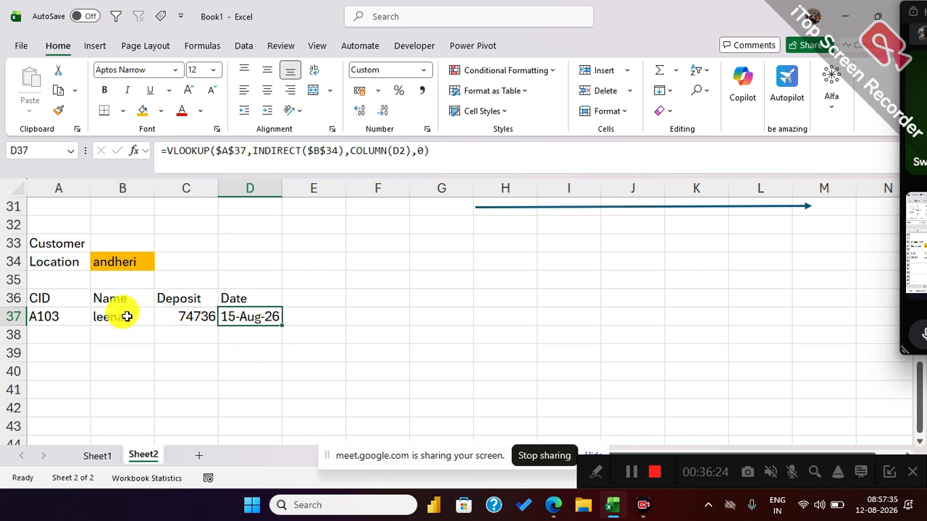
Set the location in B34 to Bandra and enter a Bandra customer's ID in A37.
click(128, 266)
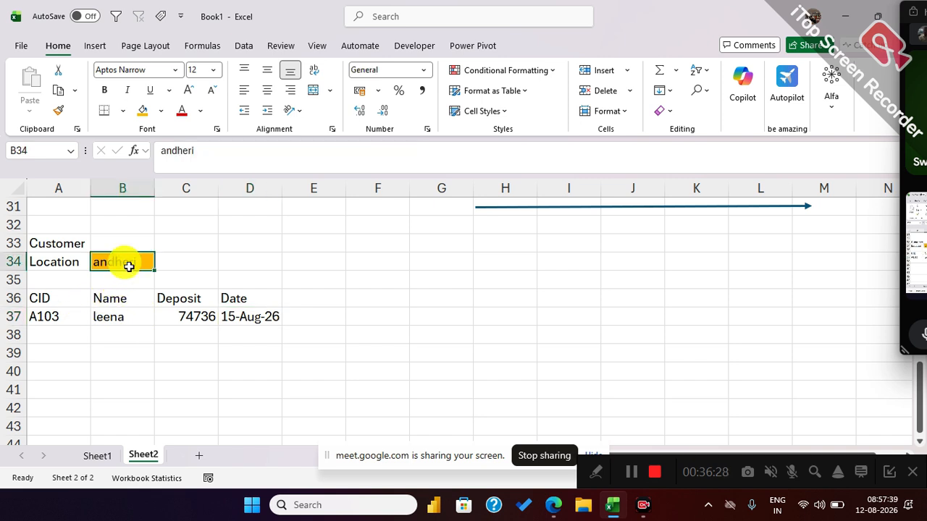
text(Ban)
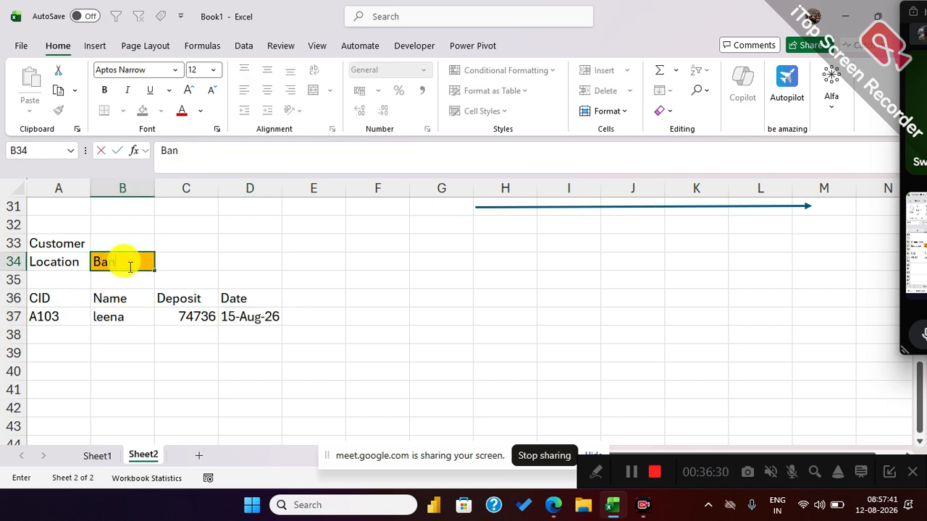
text(dra)
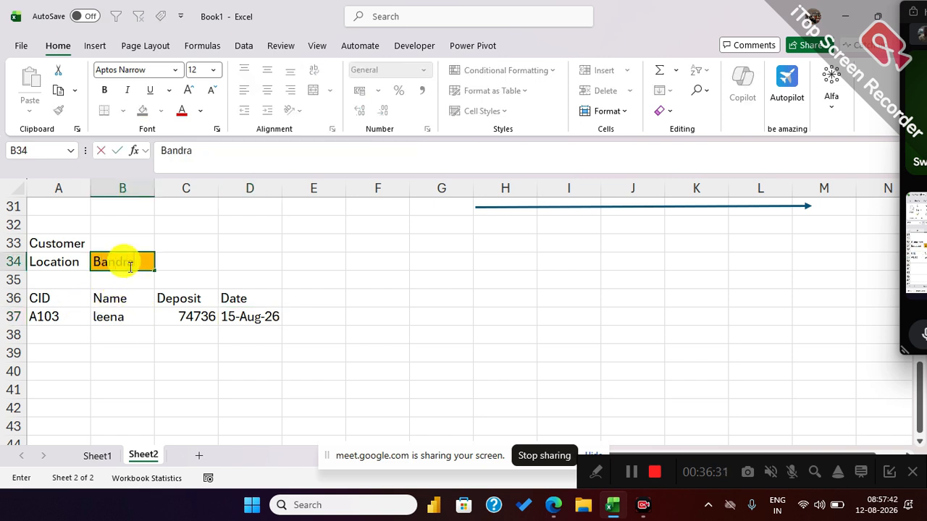
click(74, 319)
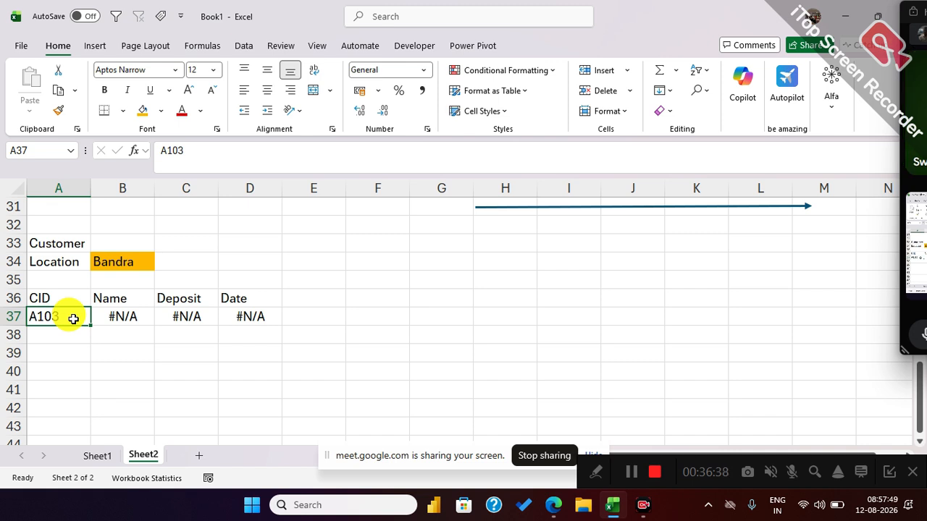
text(B103)
key(Return)
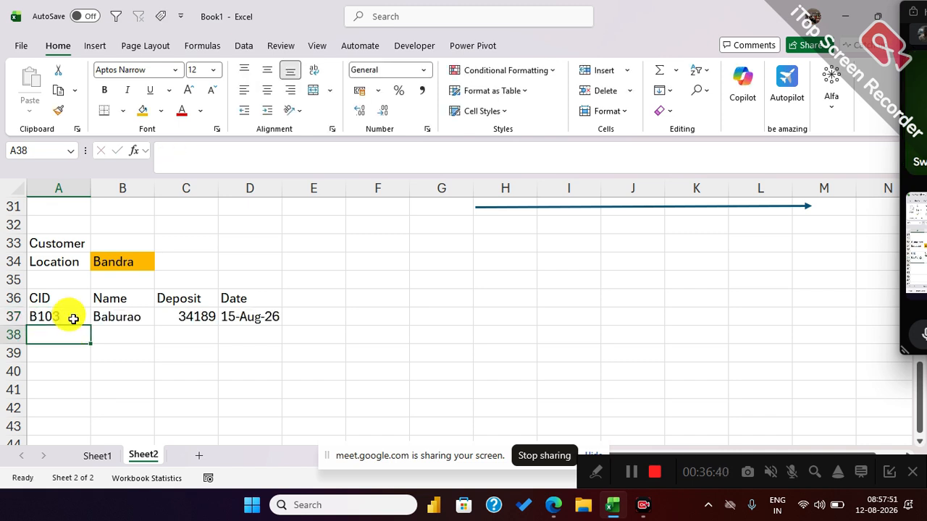
Show the B37 lookup formula as text in G37 with FORMULATEXT.
click(121, 317)
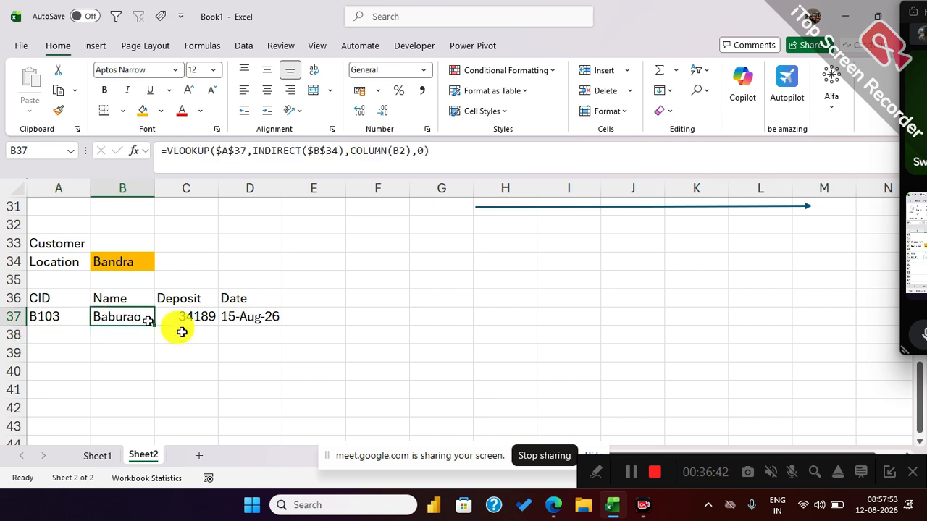
click(420, 308)
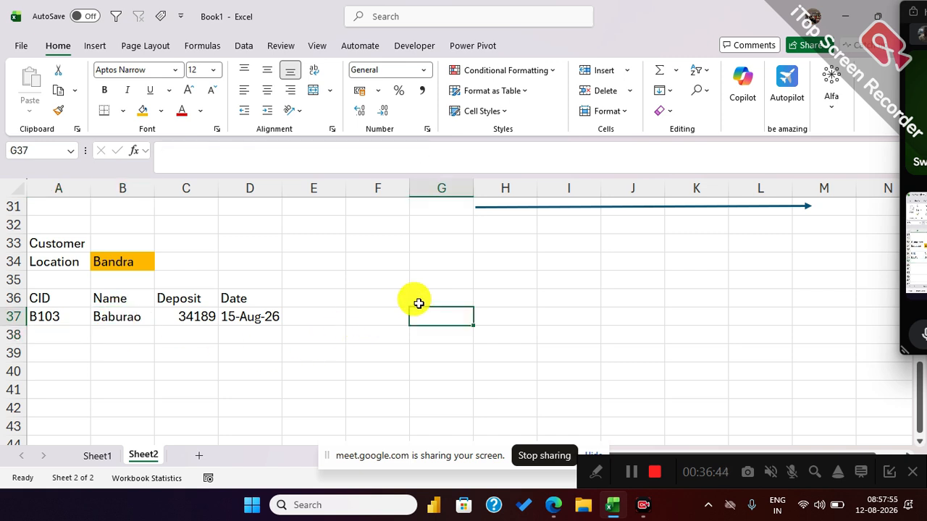
text(=FORMULATEXT()
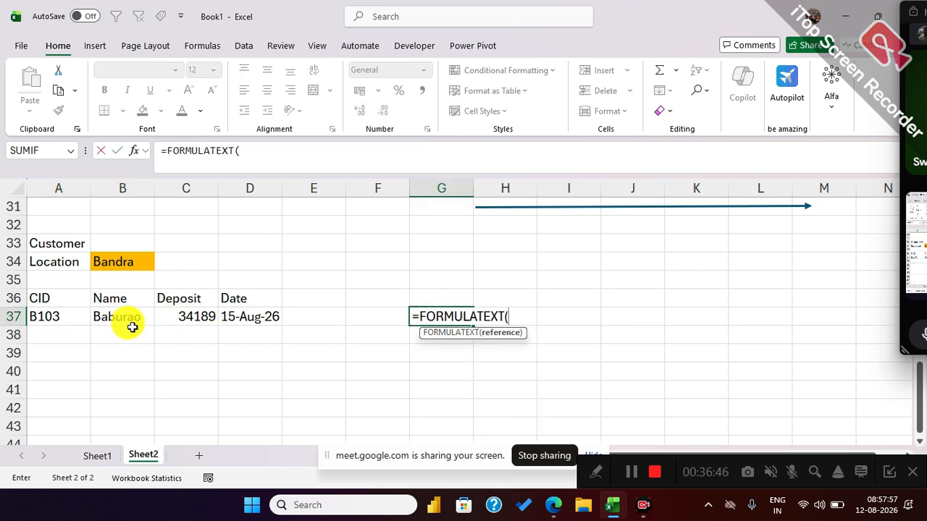
click(124, 318)
key(Return)
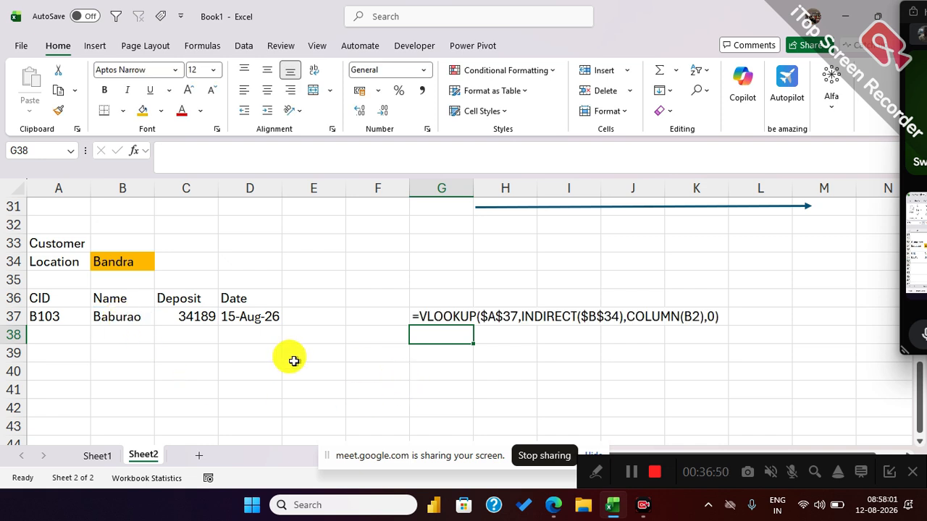
scroll(255, 341, down, 2)
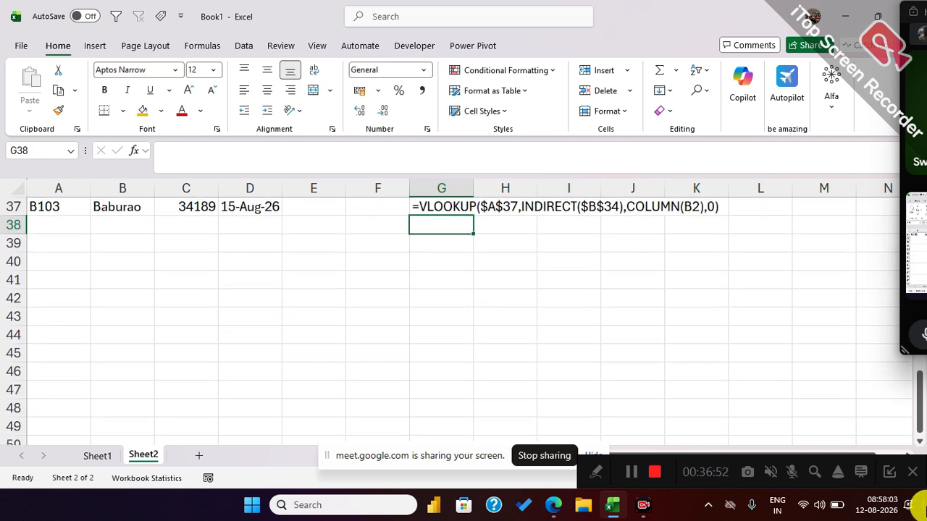
click(81, 300)
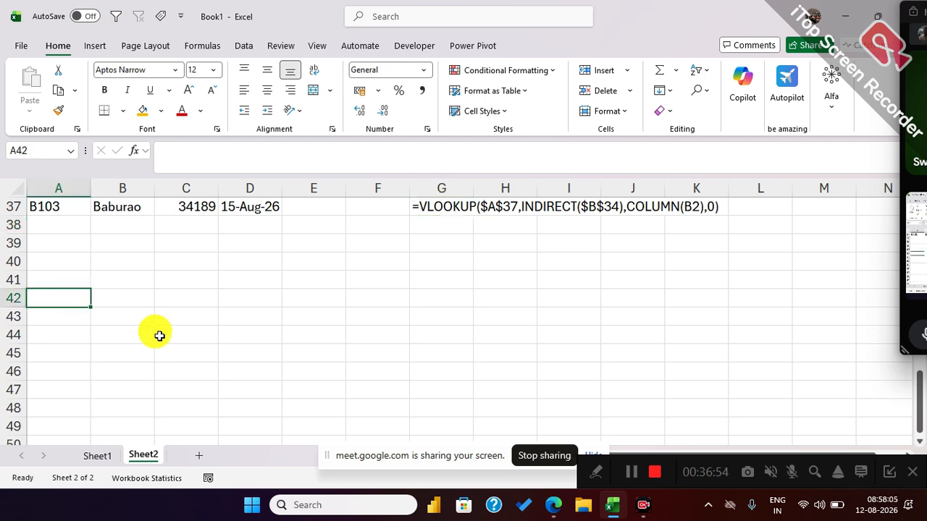
scroll(160, 336, up, 4)
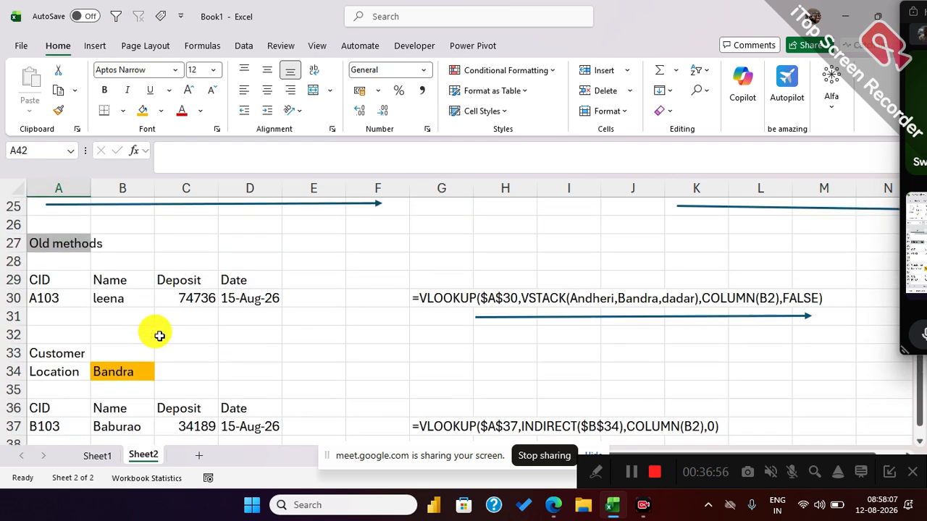
scroll(159, 337, down, 3)
scroll(160, 336, up, 8)
Enter the heading company in B42 and list tata, reliance, lg, accer and wipro in B43:B47.
scroll(159, 336, down, 10)
click(114, 249)
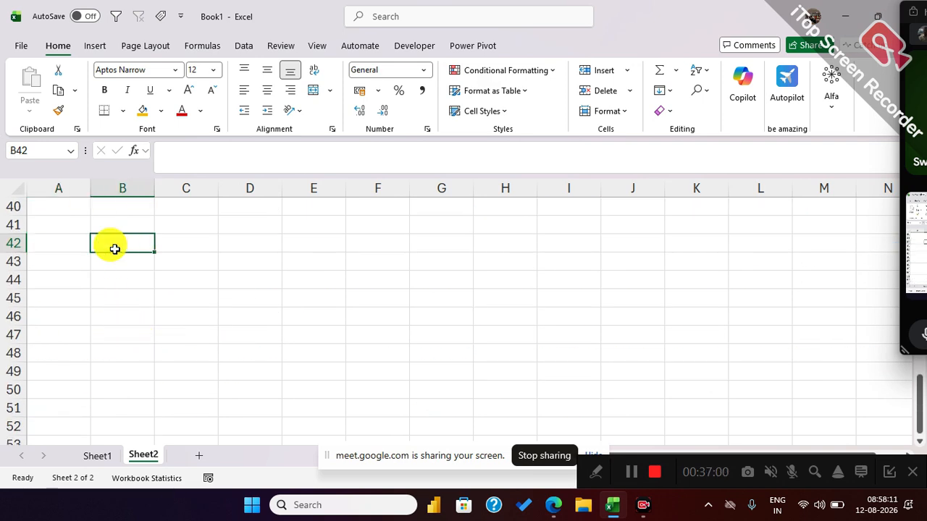
text(company)
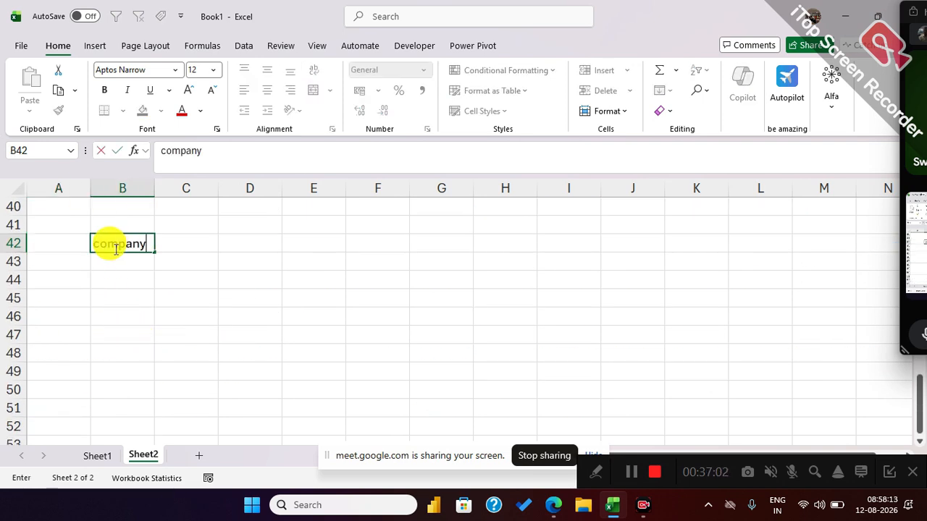
key(Return)
text(tata)
key(Return)
text(reli)
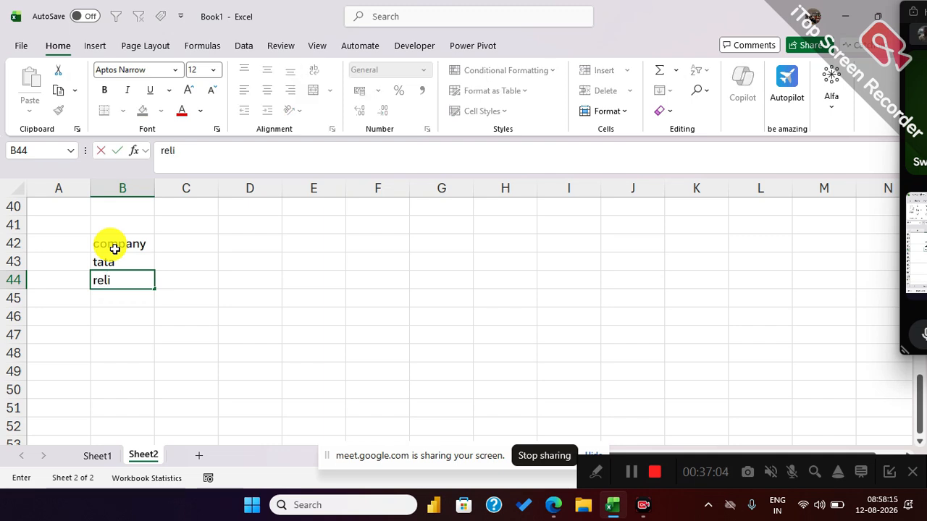
key(Return)
text(lg)
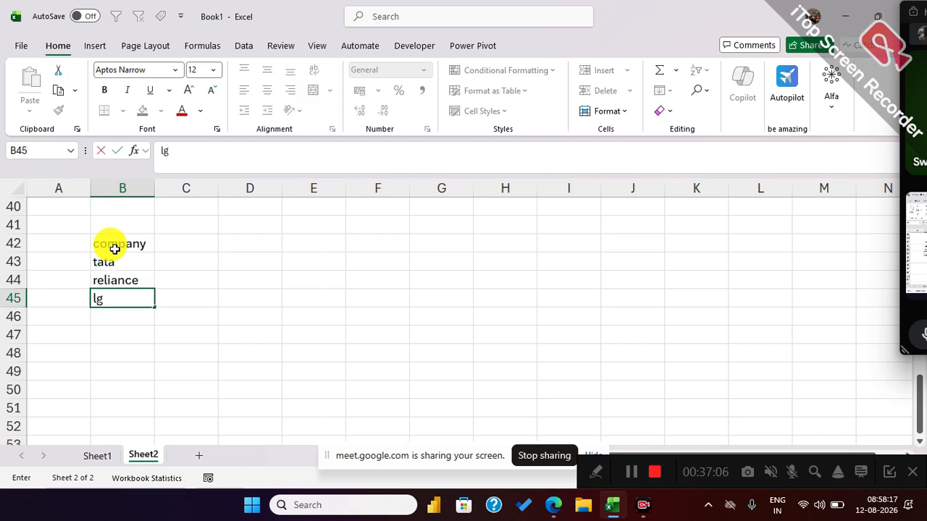
key(Return)
text(accer)
key(Return)
text(wipro)
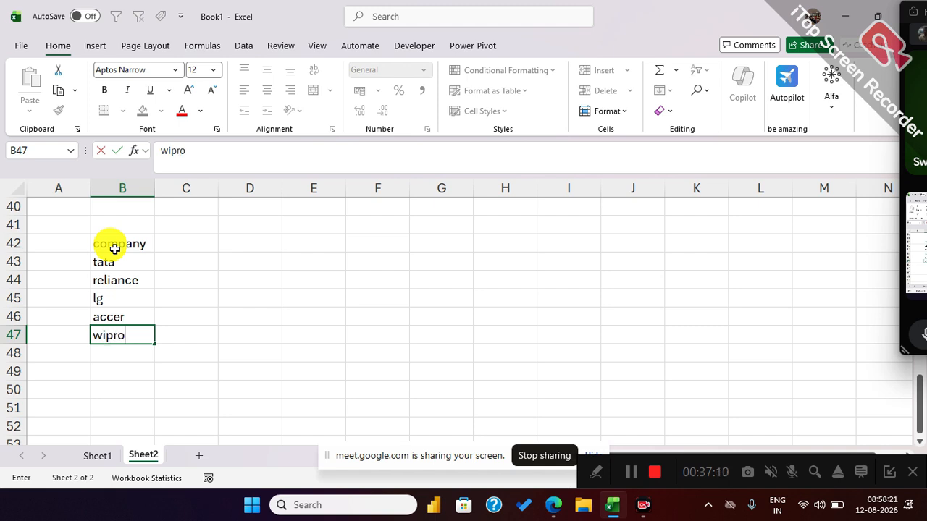
click(163, 258)
Add the column headings alfa, beta and gamma in C42:E42.
click(182, 245)
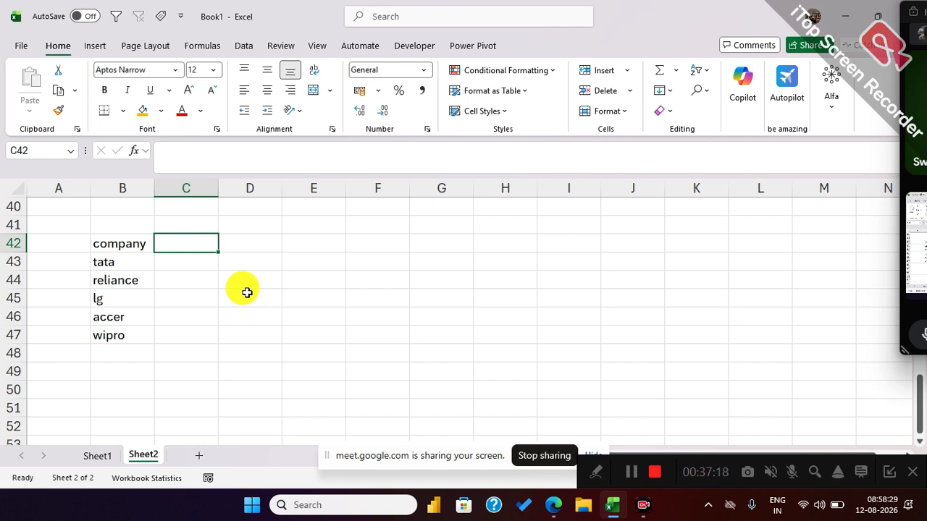
text(alfa)
key(Tab)
text(beta)
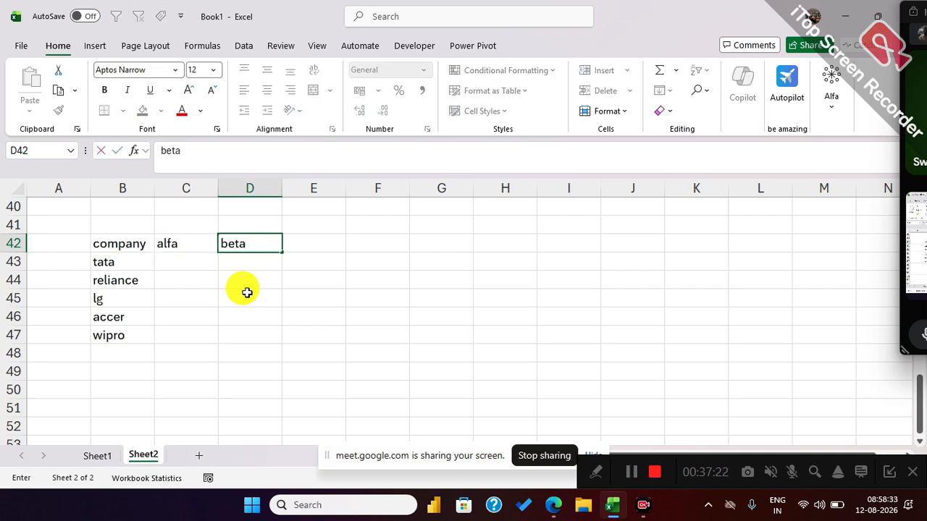
key(Tab)
text(gaa)
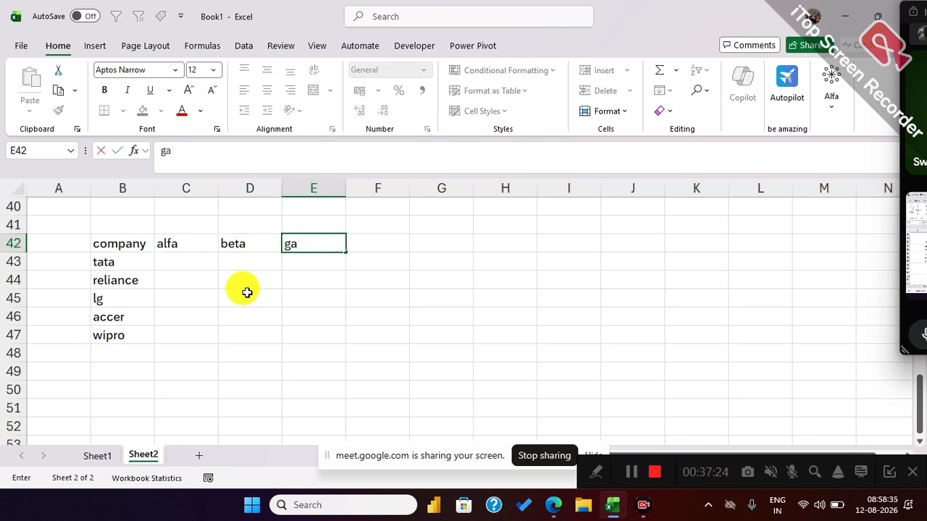
Fill C43:E47 with random whole numbers between 1 and 1000 using RANDBETWEEN.
mouse_move(206, 264)
mouse_down()
mouse_move(240, 307)
mouse_move(332, 337)
mouse_up()
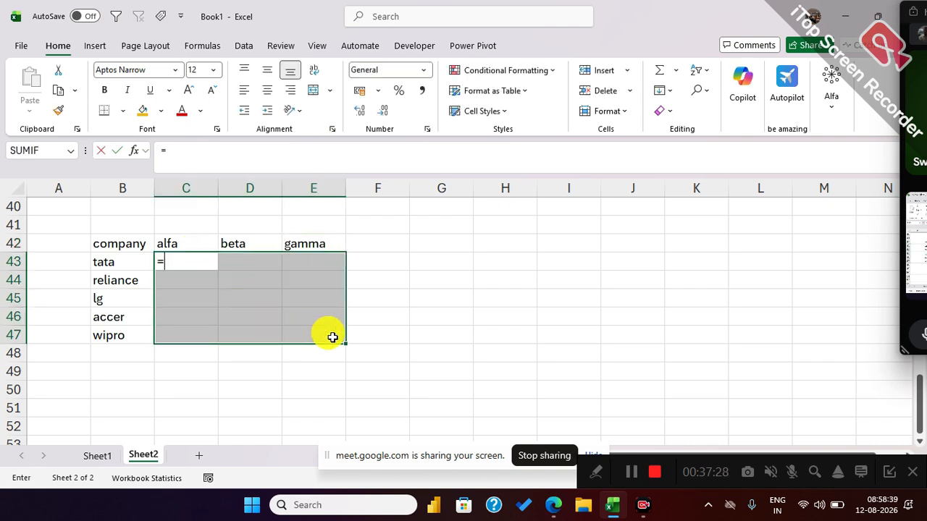
text(=ran)
key(Down)
key(Down)
key(Tab)
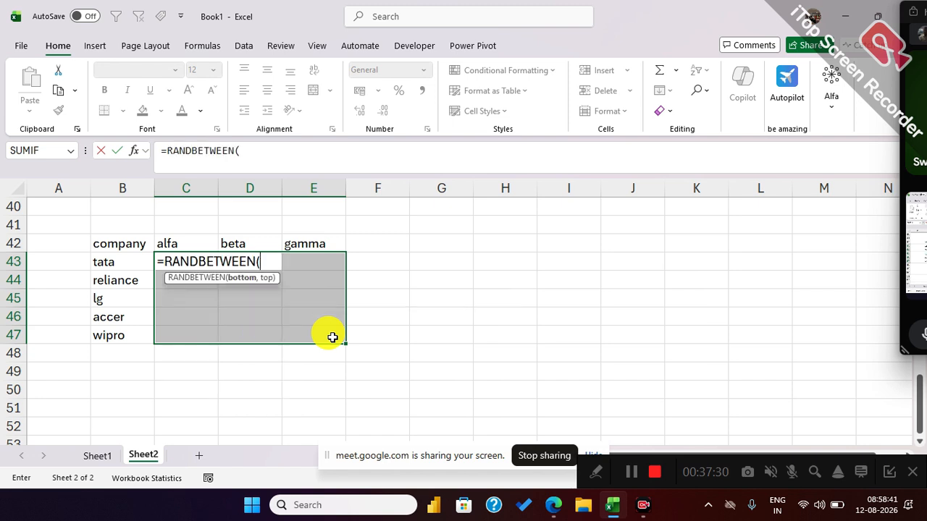
text(1,1000)
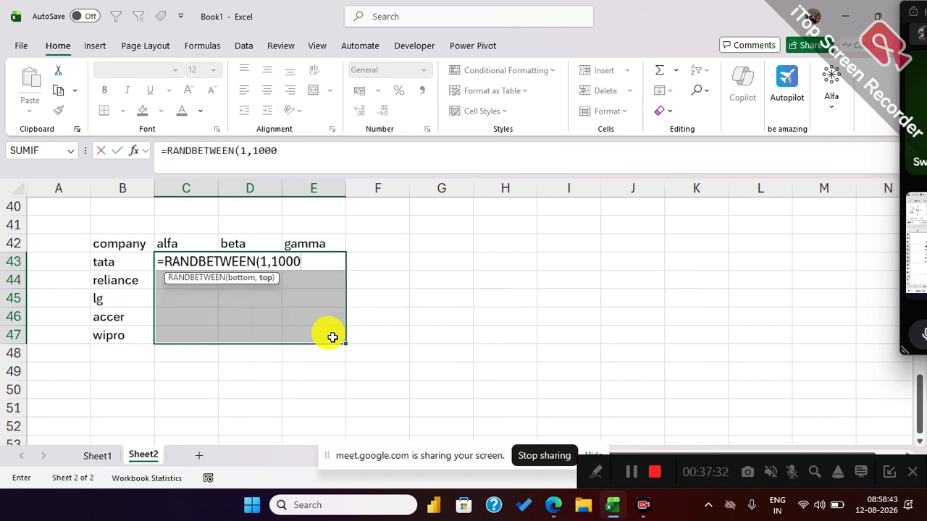
key(Return)
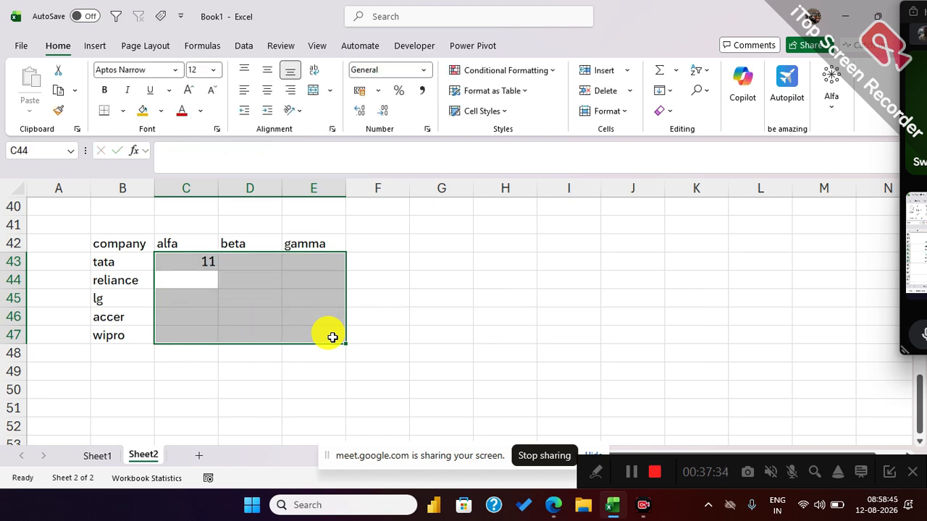
key(ctrl+d)
key(ctrl+r)
Convert the company table B42:E47 to fixed values by copying it and pasting values over itself.
drag(116, 246, 306, 337)
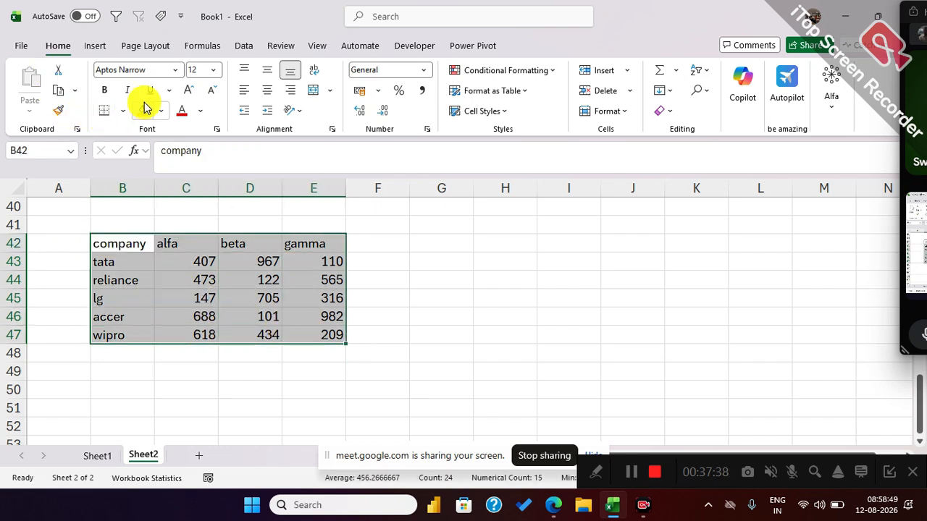
click(58, 90)
click(31, 111)
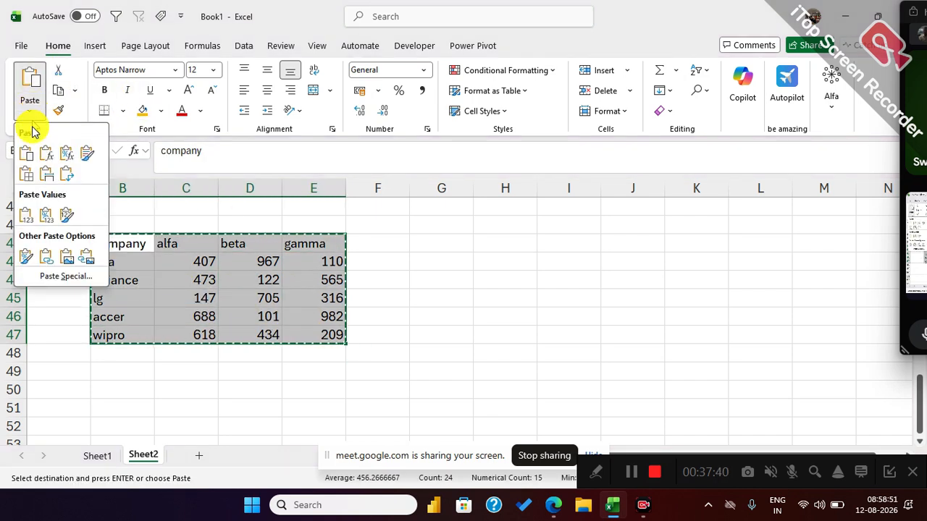
click(25, 214)
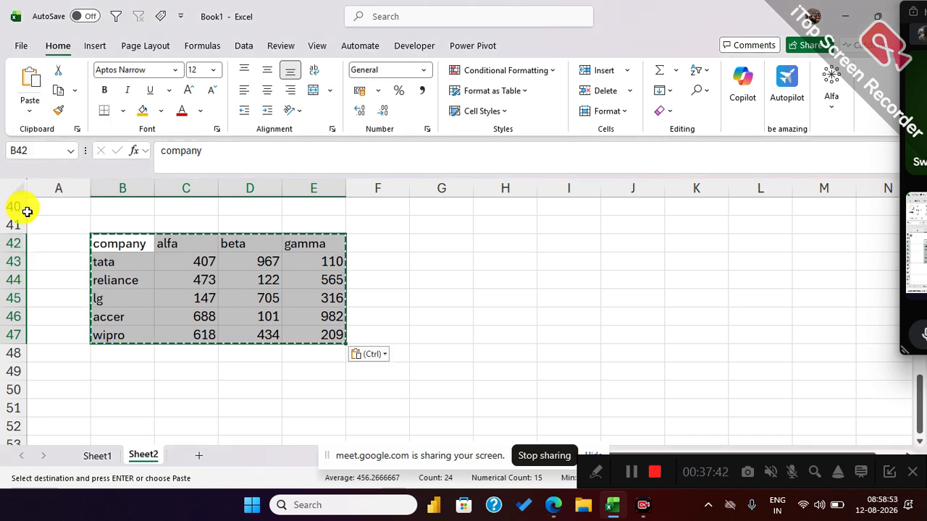
key(Escape)
click(149, 299)
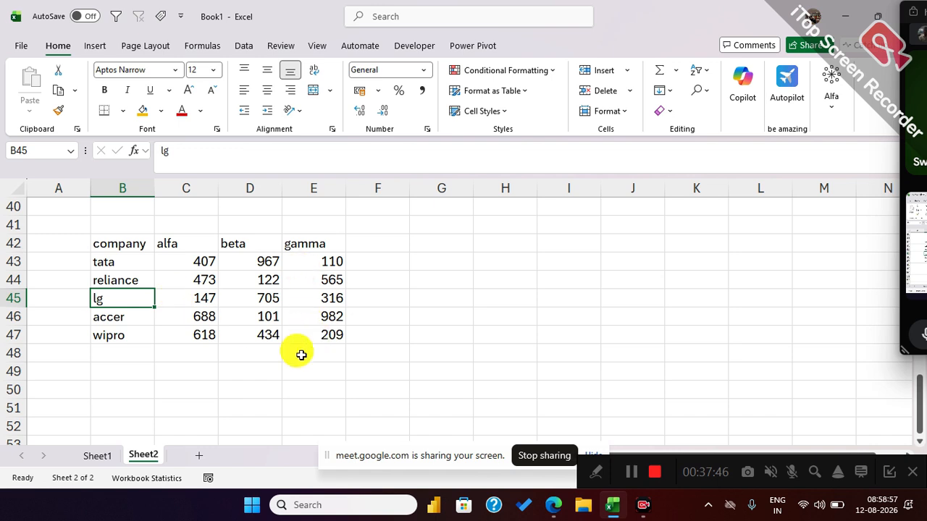
Create named ranges for B42:E47 from its top row and left column, and check the list of defined names.
drag(119, 246, 296, 341)
click(209, 46)
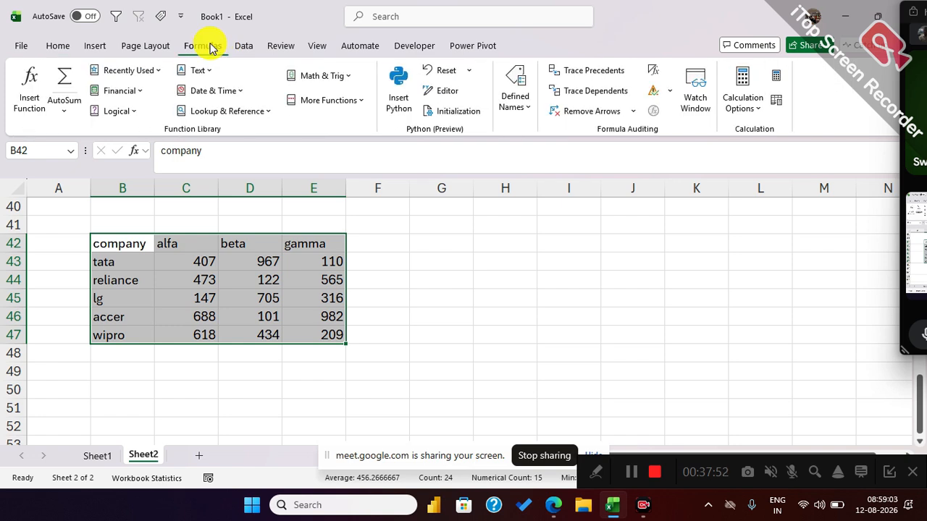
click(523, 110)
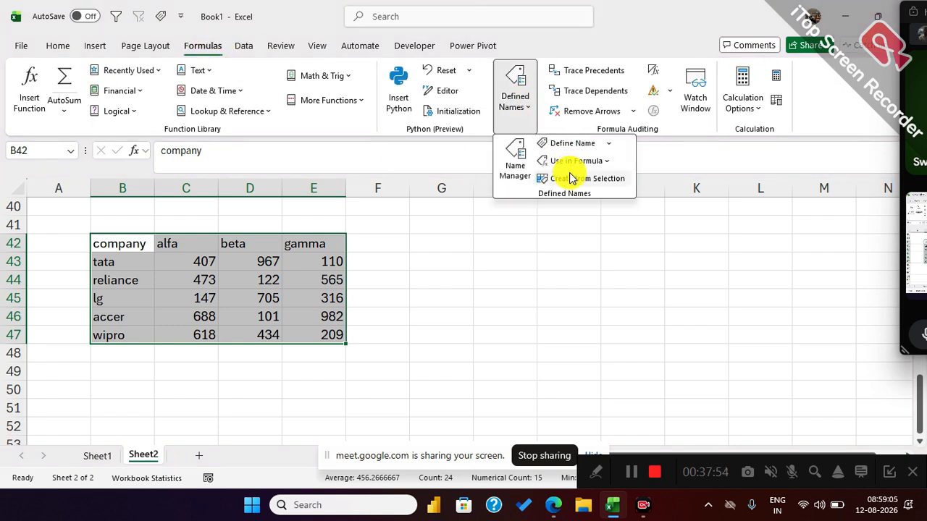
click(572, 178)
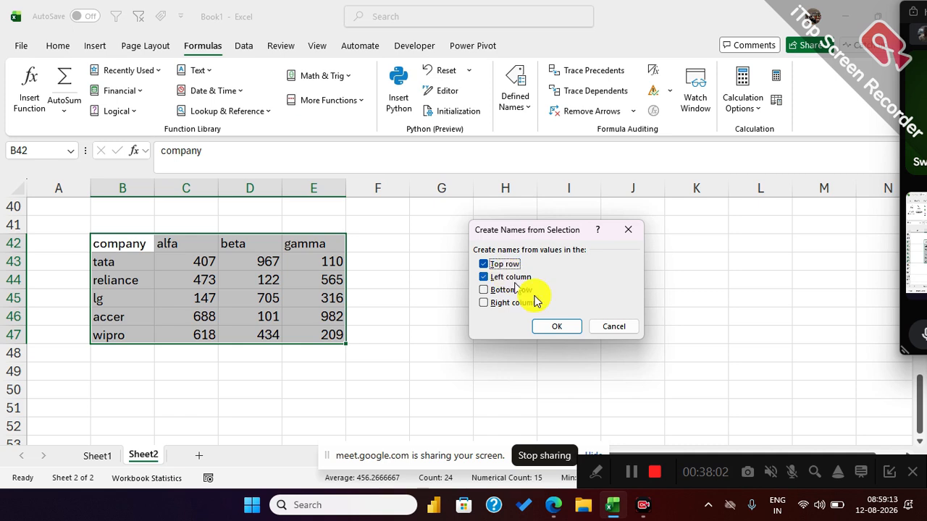
click(556, 326)
click(196, 352)
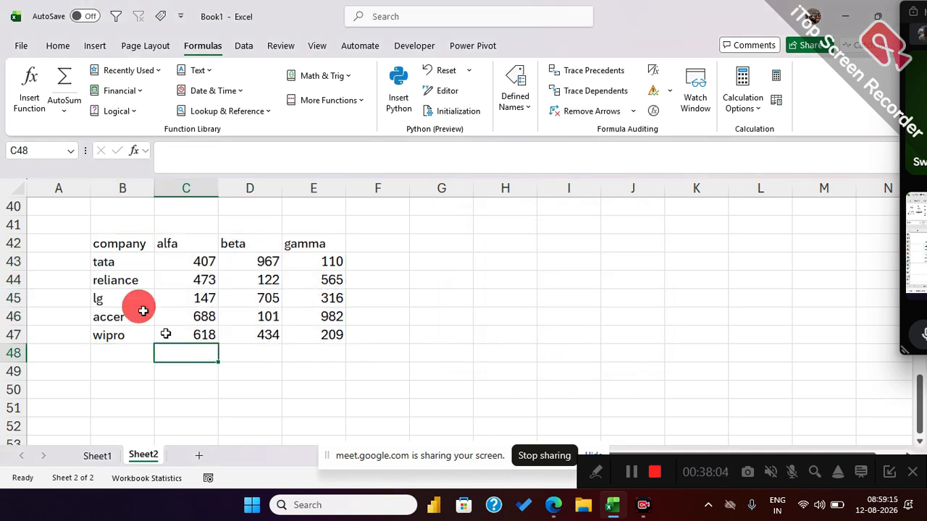
click(69, 150)
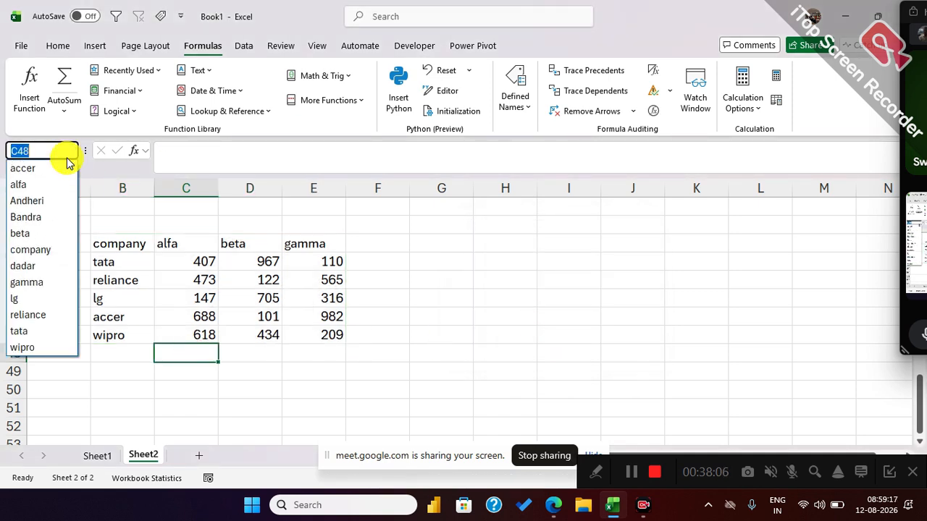
click(186, 379)
click(186, 384)
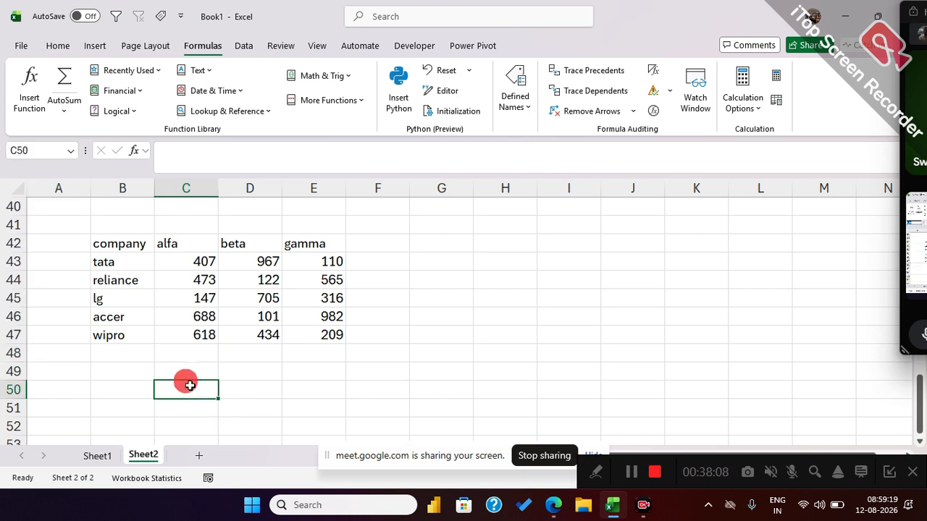
Add a list validation to B50 with the company names in B43:B47 as source, and choose reliance.
click(130, 387)
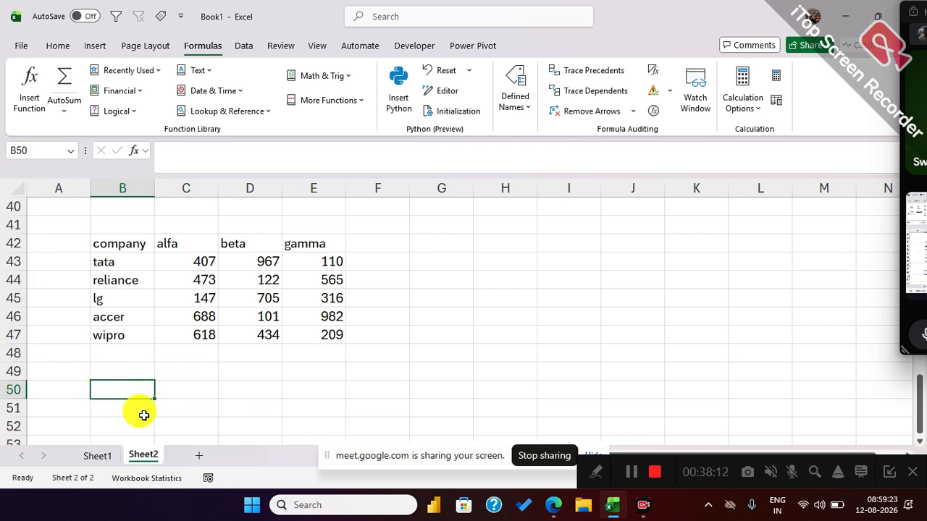
key(alt)
key(a)
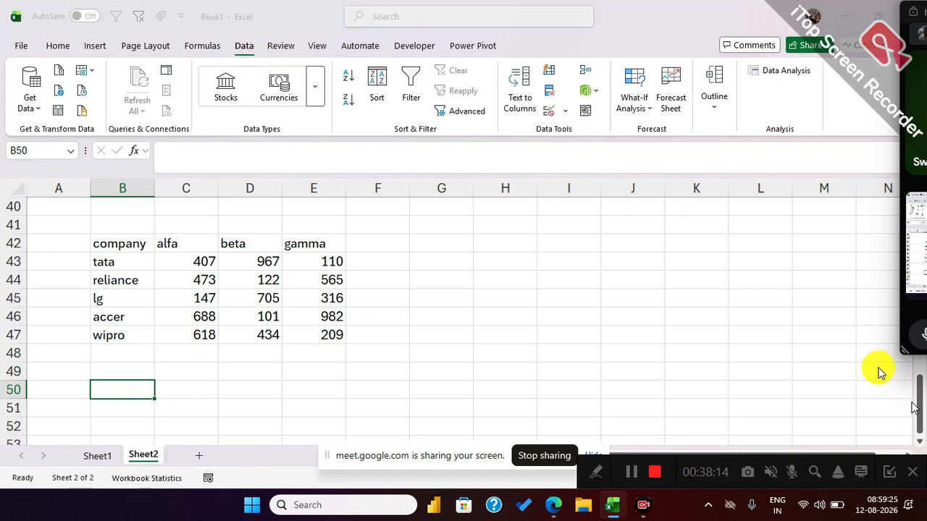
key(v)
key(v)
click(538, 252)
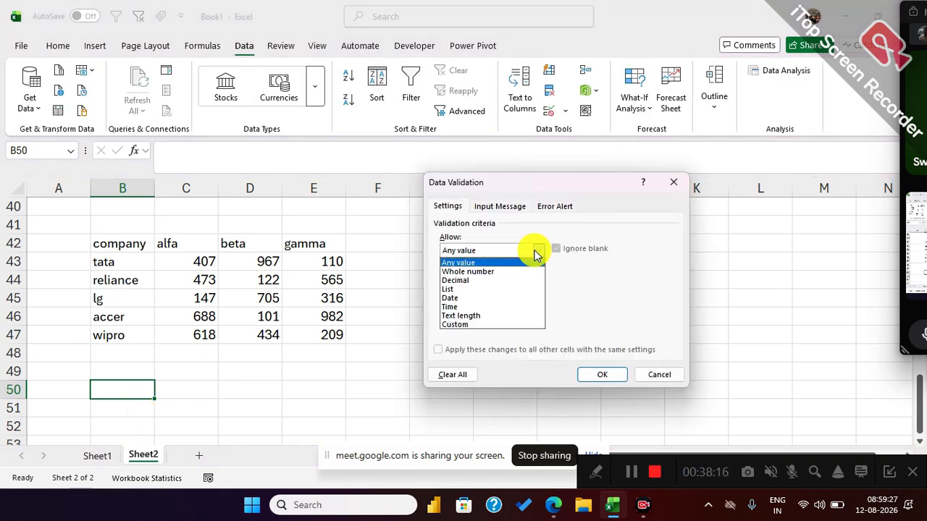
click(470, 288)
click(468, 305)
drag(124, 265, 128, 336)
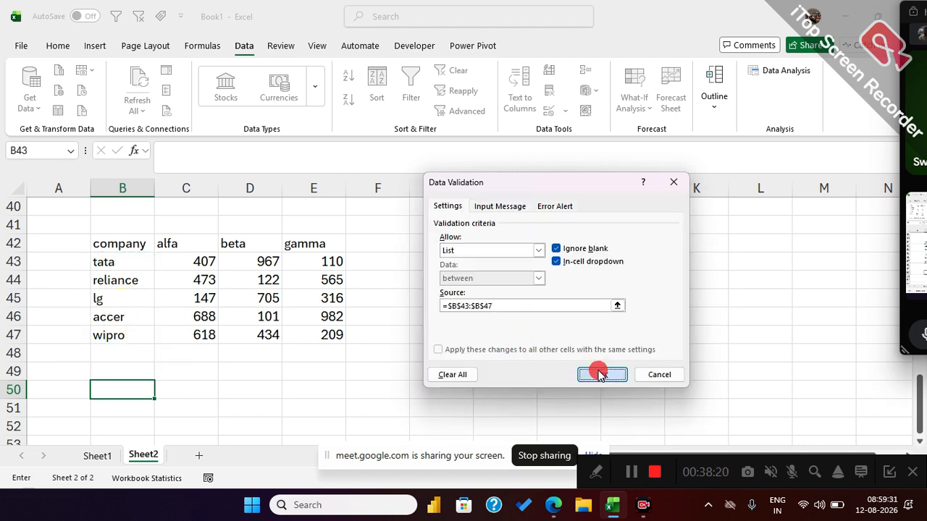
click(601, 375)
click(160, 391)
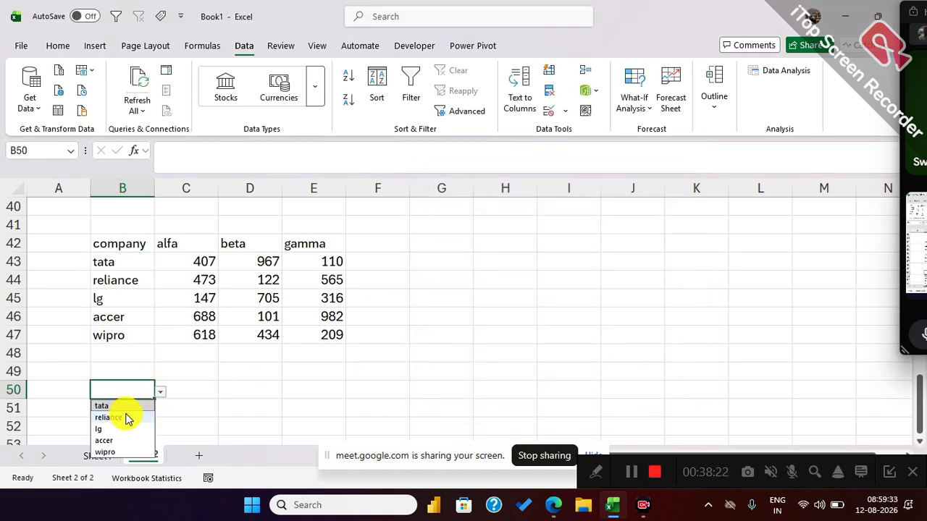
click(124, 413)
Enter the labels sum, avg, max, min and count in D50:D54.
click(259, 388)
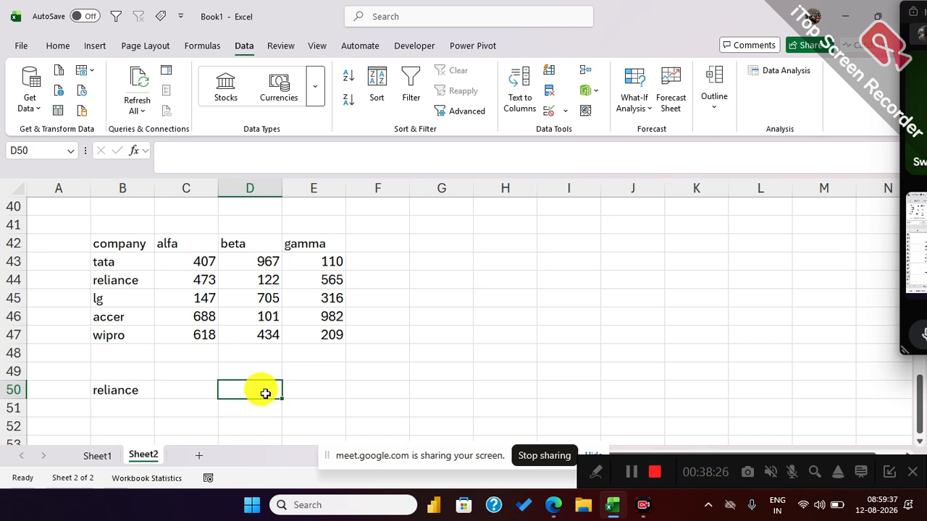
text(sum)
key(Return)
text(avg)
key(Return)
text(max)
key(Return)
text(min)
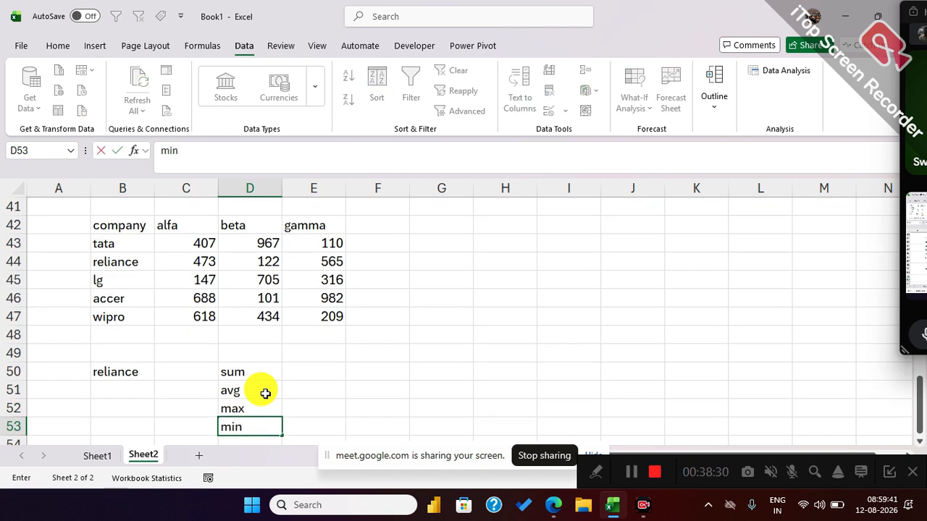
key(Return)
text(count)
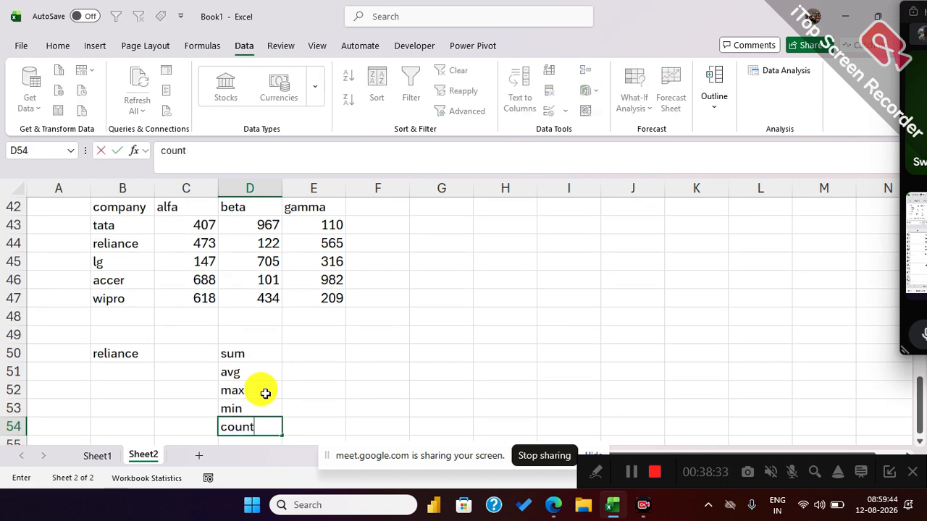
Calculate the tata row's total in E50 with SUM over C43:E43, and select the reliance values in C44:E44 for comparison.
click(292, 358)
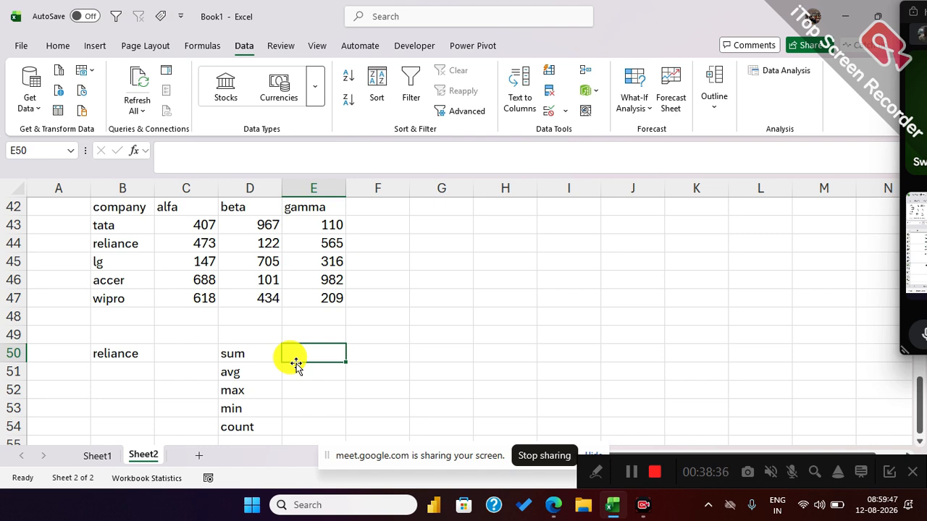
text(=sum)
key(Tab)
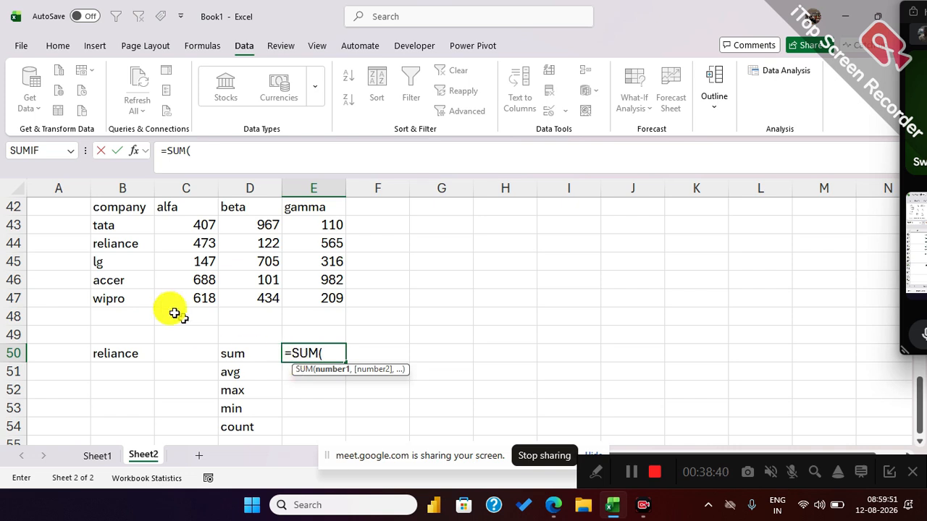
drag(177, 232, 331, 228)
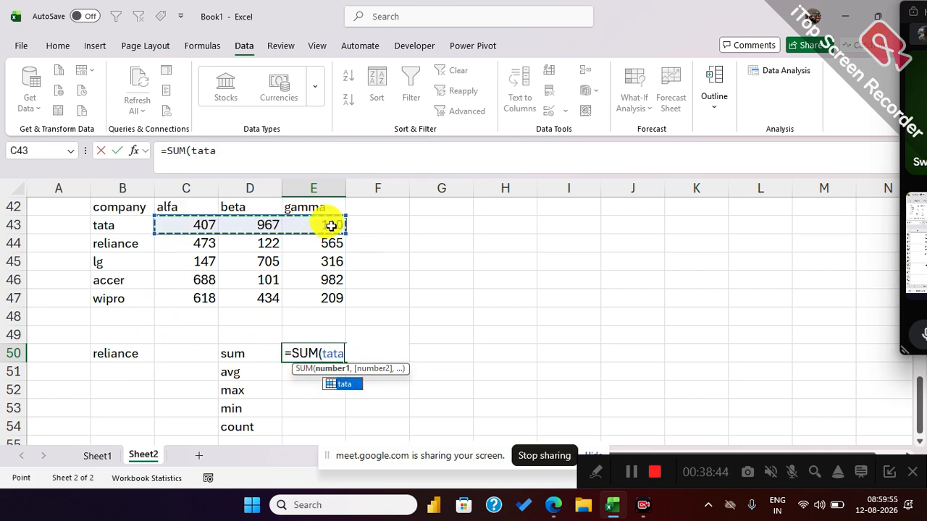
key(Return)
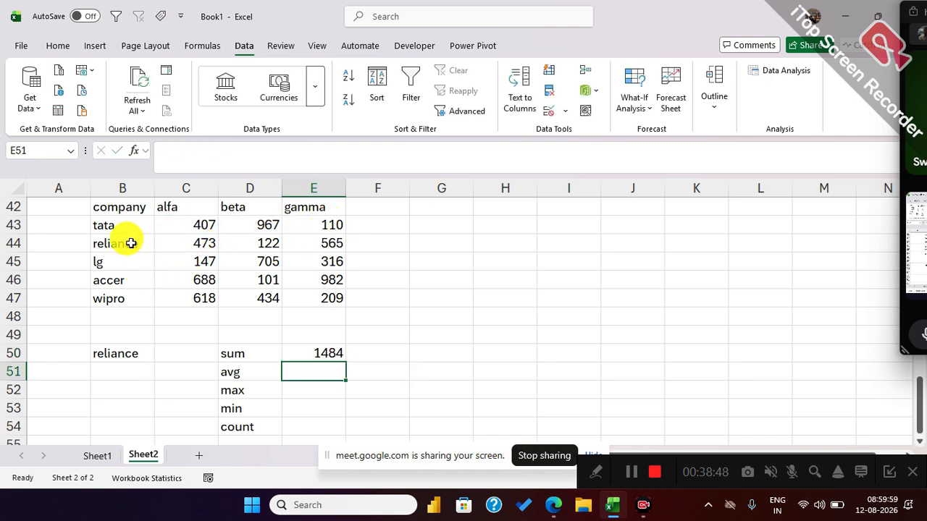
drag(189, 242, 316, 244)
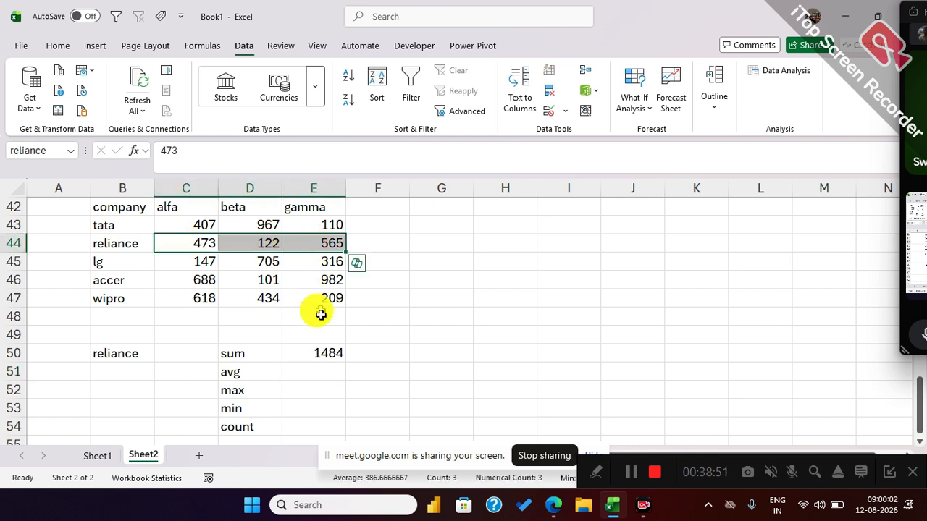
Replace the formula in E50 with =SUM(INDIRECT(B50)) so the sum follows the company chosen in B50.
click(322, 354)
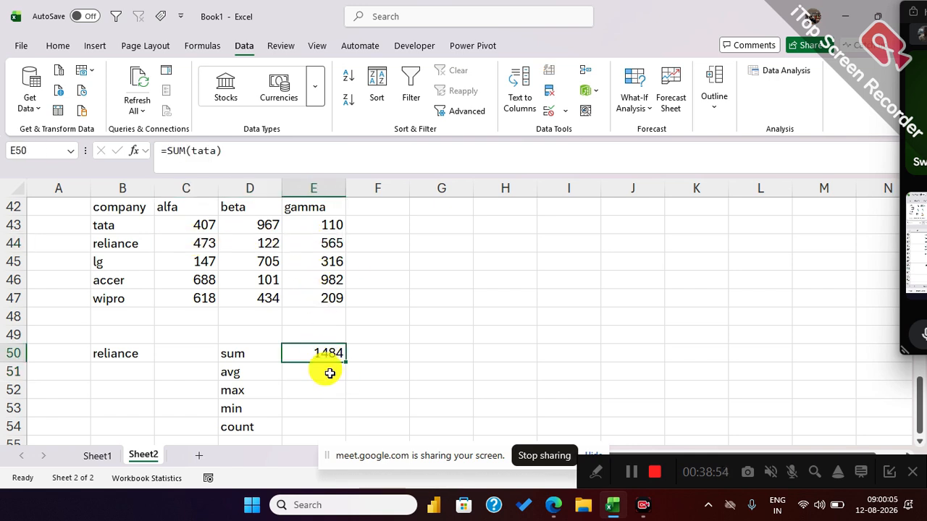
text(=sum)
key(Tab)
text(indi)
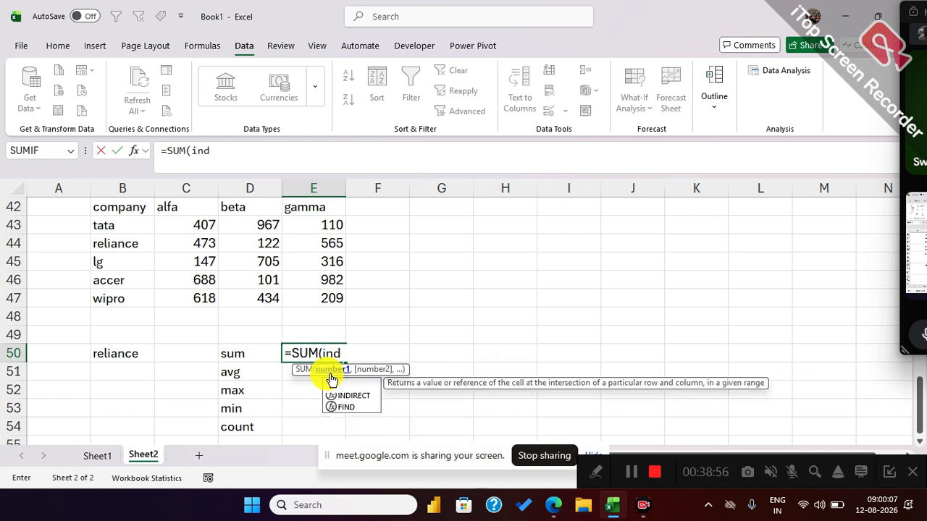
key(Tab)
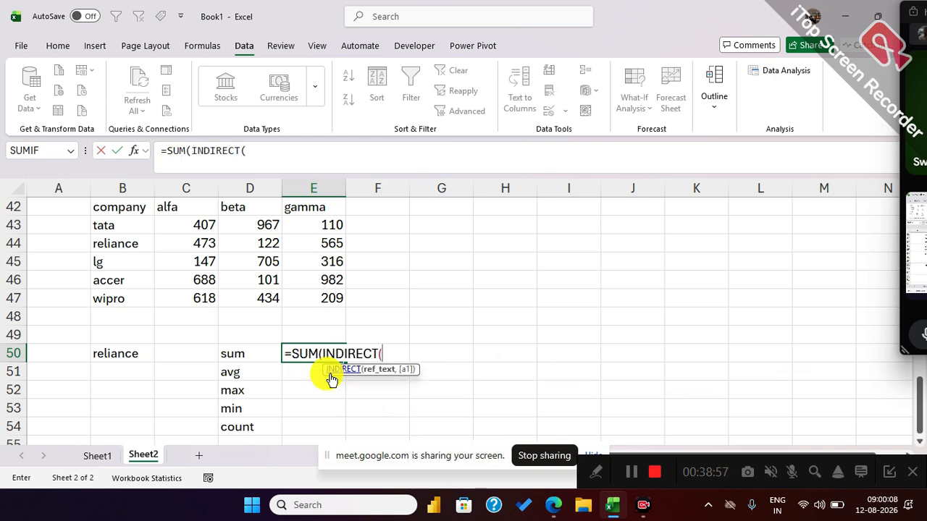
click(137, 358)
text())
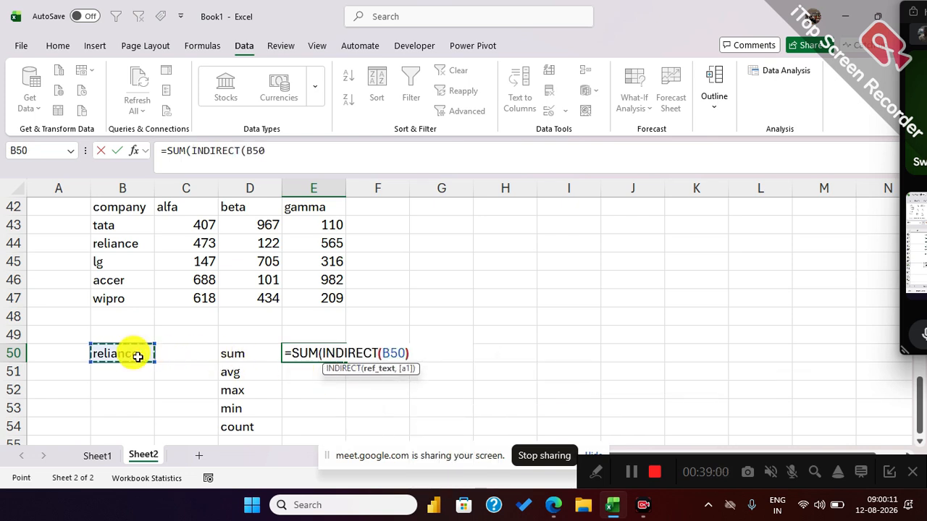
text())
key(Return)
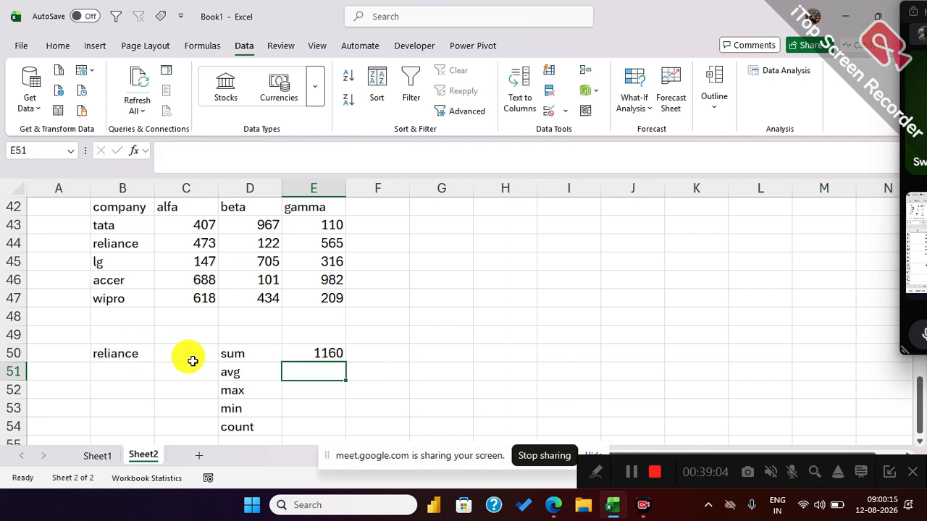
Test the sum by choosing tata and then lg from the company dropdown in B50.
click(148, 355)
click(160, 356)
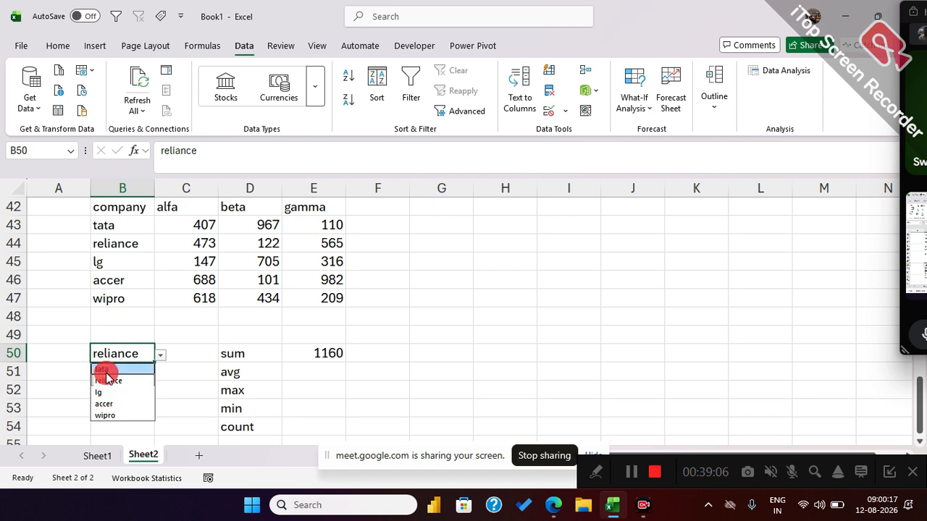
click(102, 370)
click(160, 356)
click(117, 391)
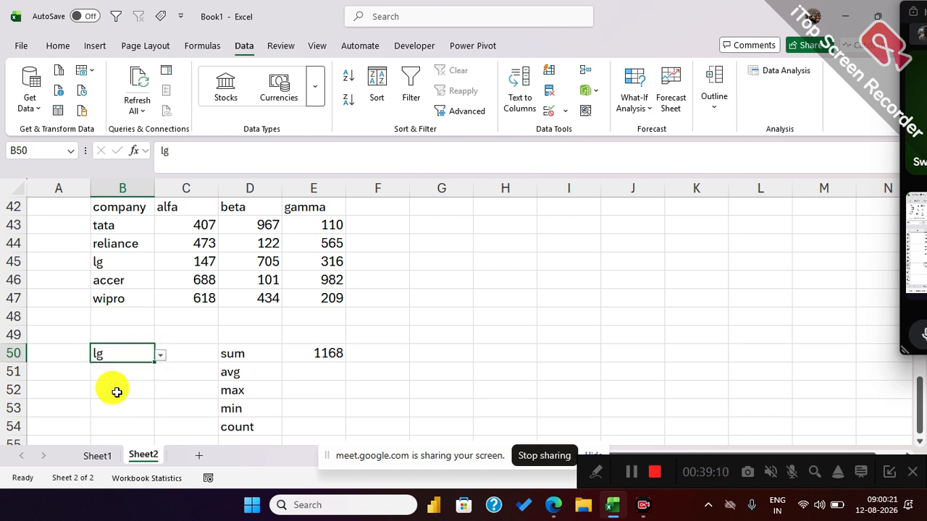
Set the lg row's alfa, beta and gamma values in C45:E45 to 1, 2 and 3.
click(209, 267)
text(1)
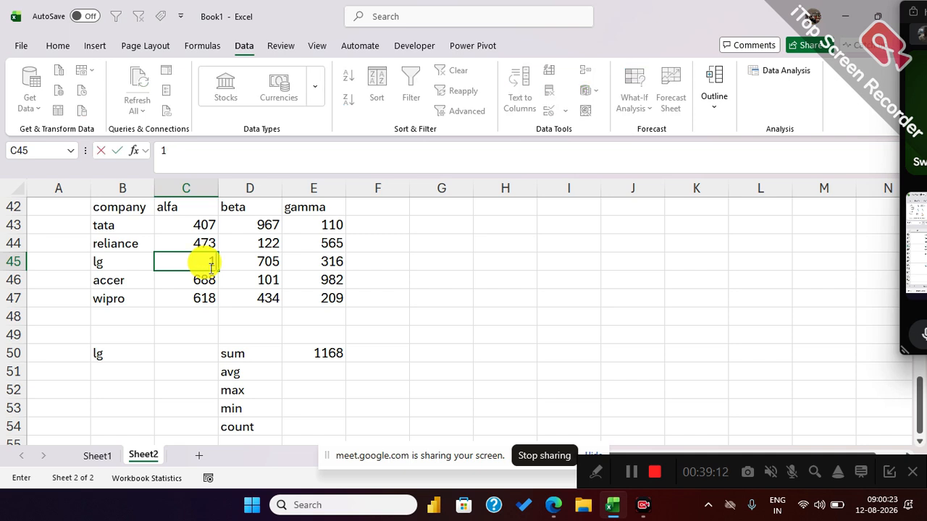
key(Tab)
text(2)
key(Tab)
text(3)
key(Tab)
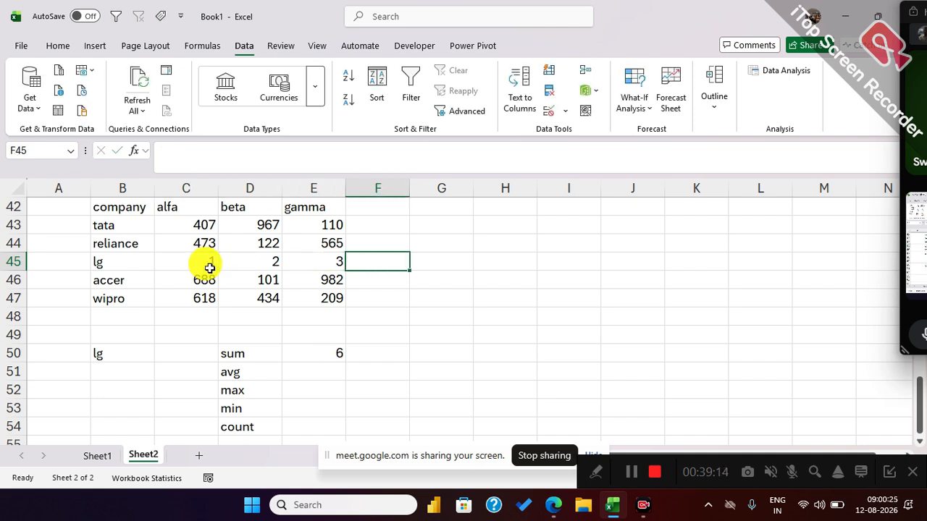
Calculate the chosen company's average in E51 with =AVERAGE(INDIRECT(B50)).
click(324, 374)
text(=aver)
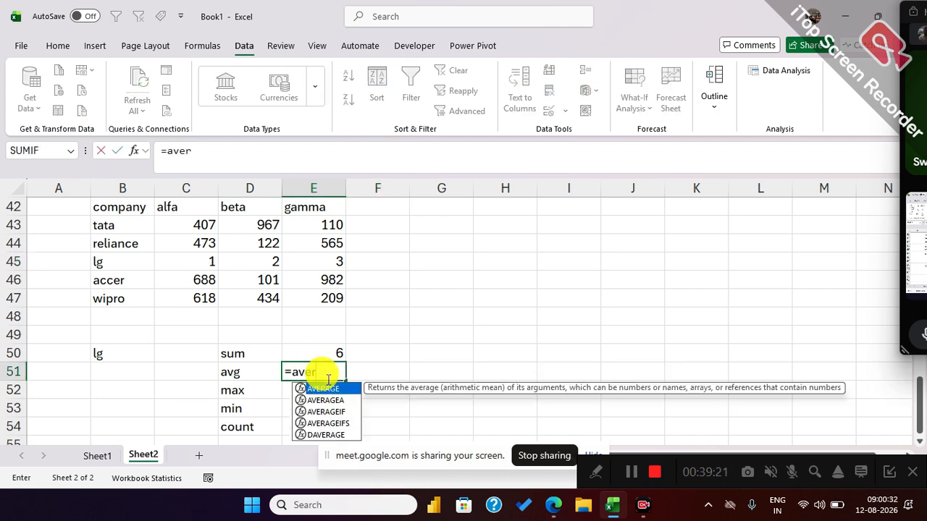
key(Tab)
text(indi)
key(Tab)
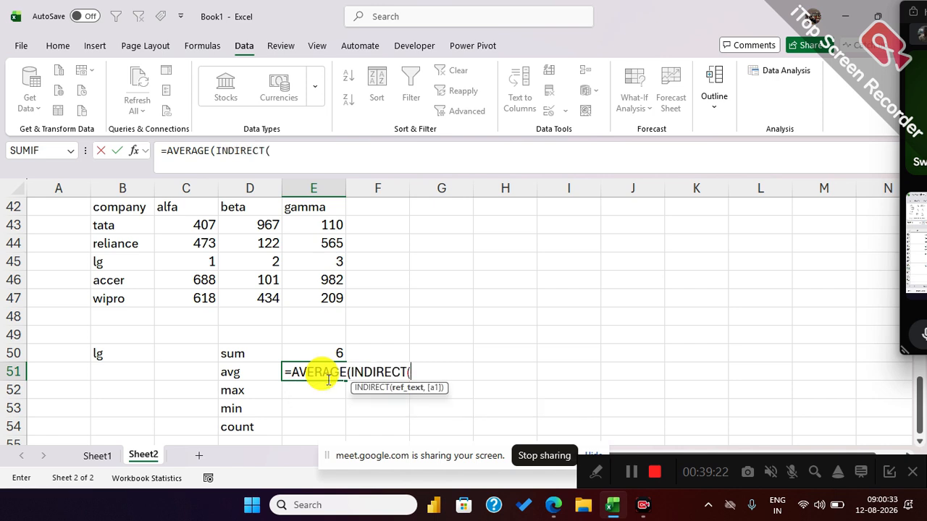
click(107, 356)
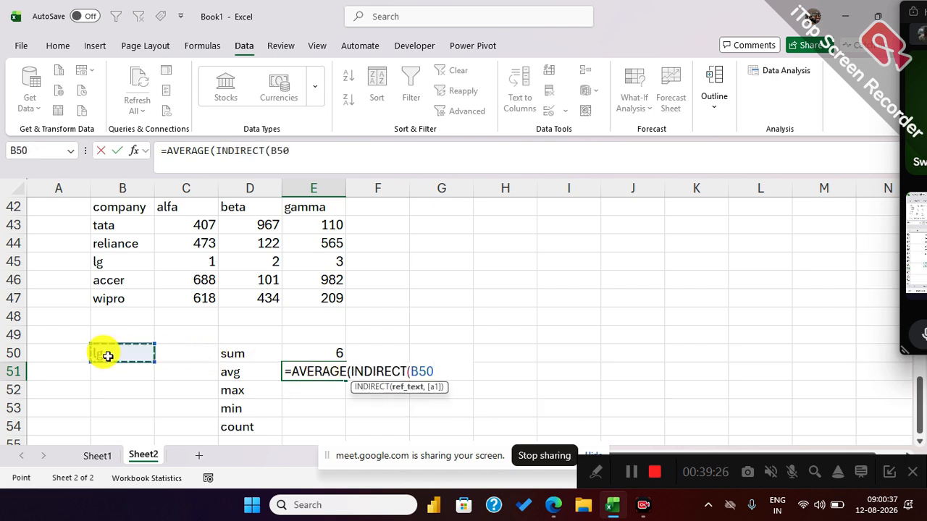
text()))
key(Return)
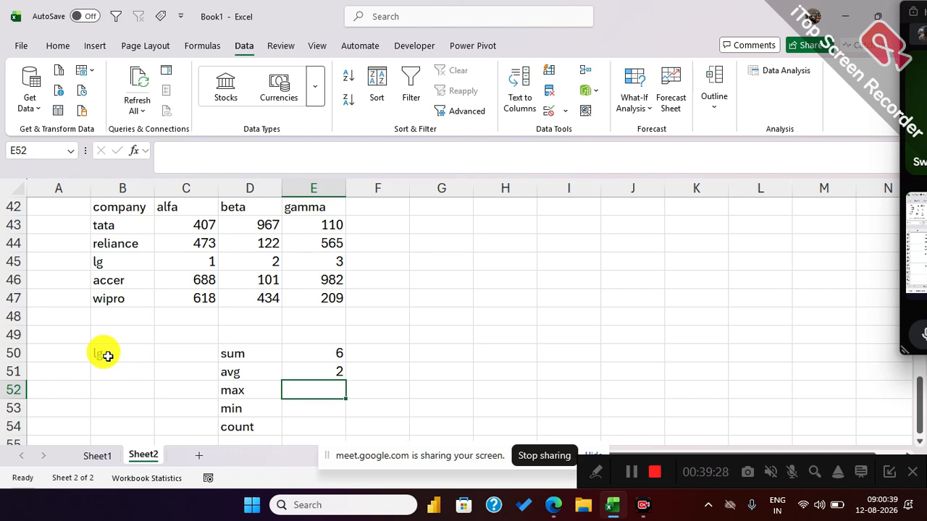
Calculate the chosen company's maximum in E52 with MAX and INDIRECT referring to B50.
text(=max)
key(Tab)
text(ind)
key(Tab)
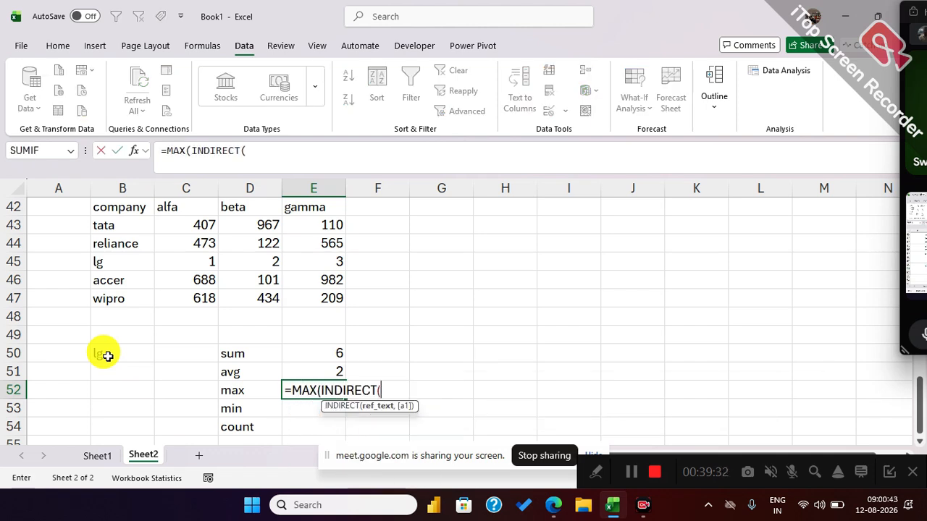
click(107, 356)
text())
key(Return)
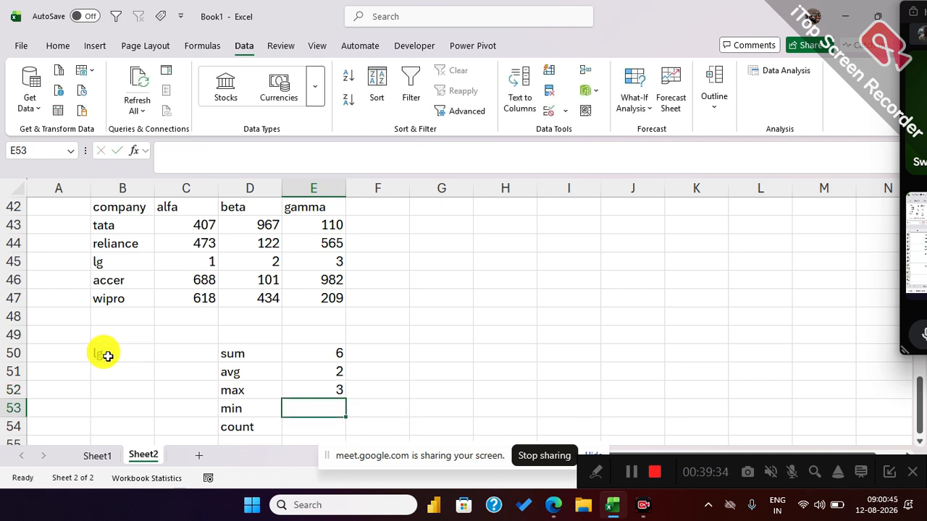
Calculate the chosen company's minimum in E53 with MIN and INDIRECT referring to B50.
text(=min)
key(Tab)
text(indi)
key(Tab)
click(107, 356)
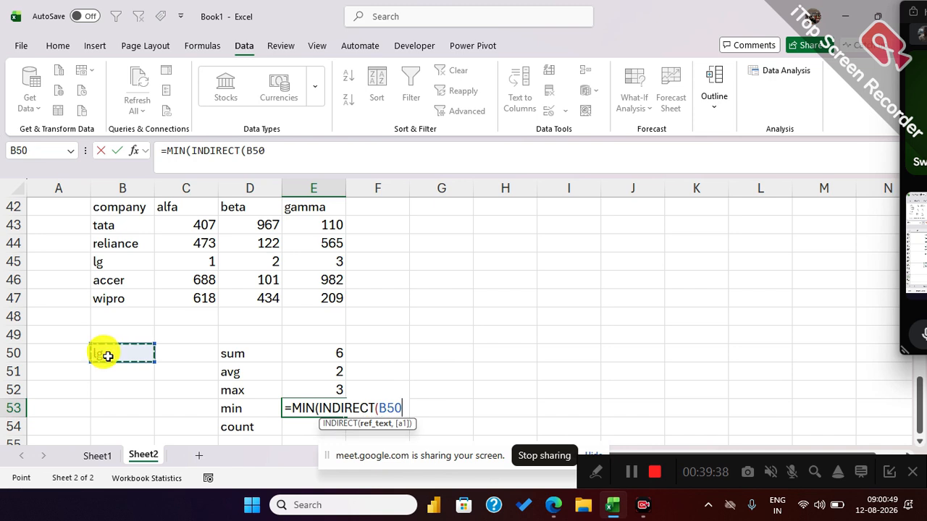
key(Return)
Count the chosen company's values in E54 with =COUNT(INDIRECT(B50)), accepting the proposed formula correction.
text(-)
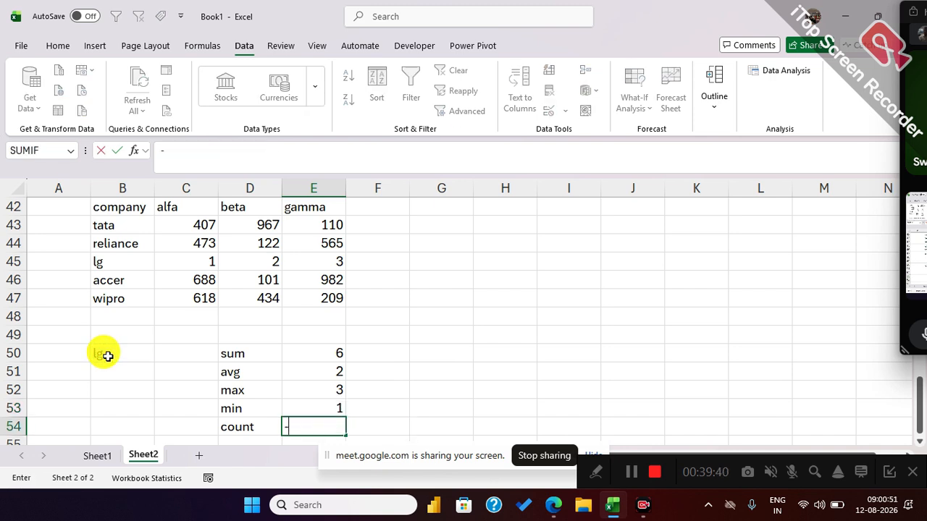
text(cou)
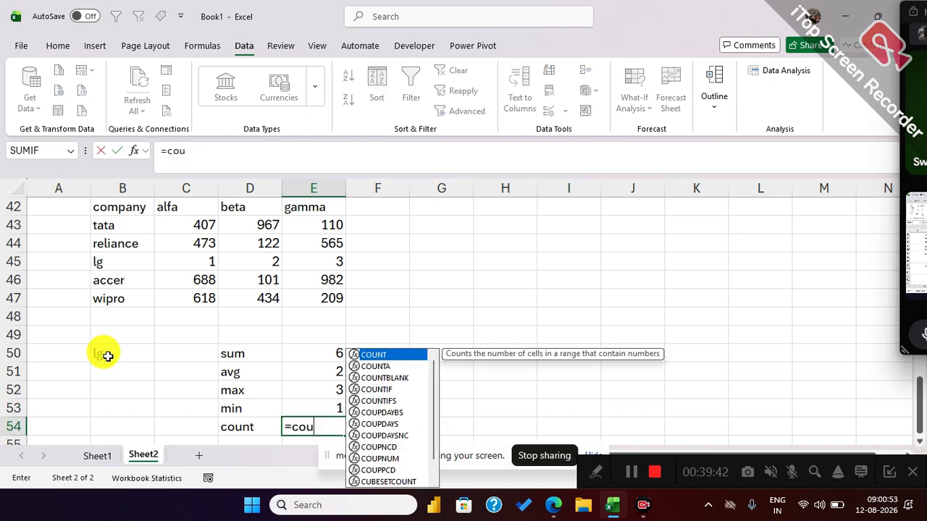
key(Tab)
text(ind)
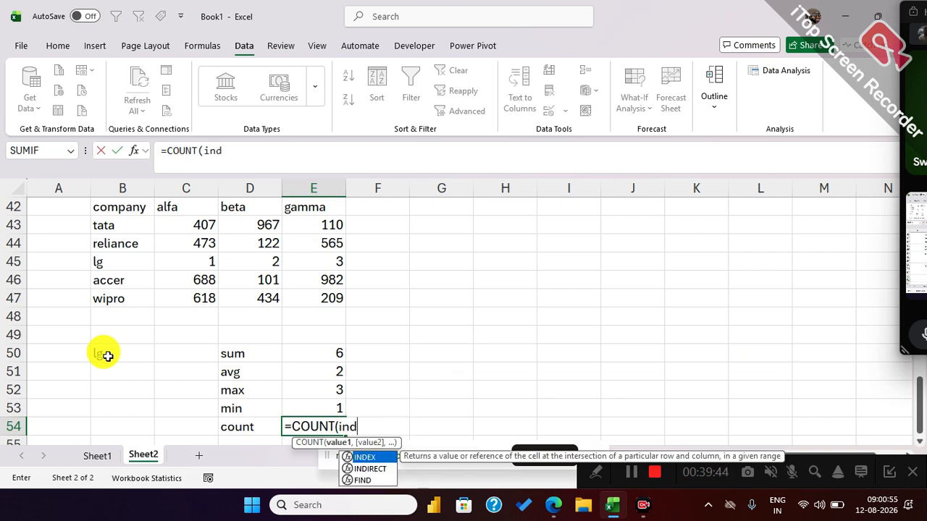
key(Tab)
click(107, 356)
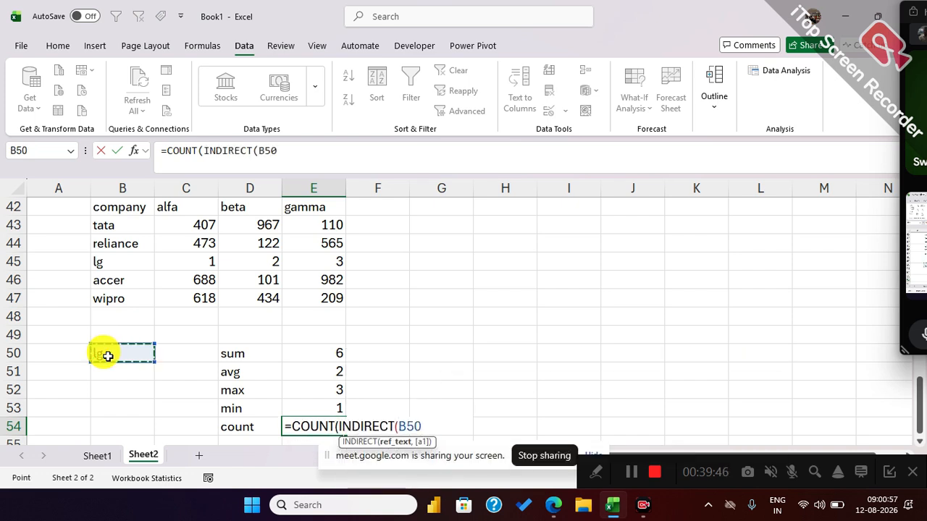
text())
key(Return)
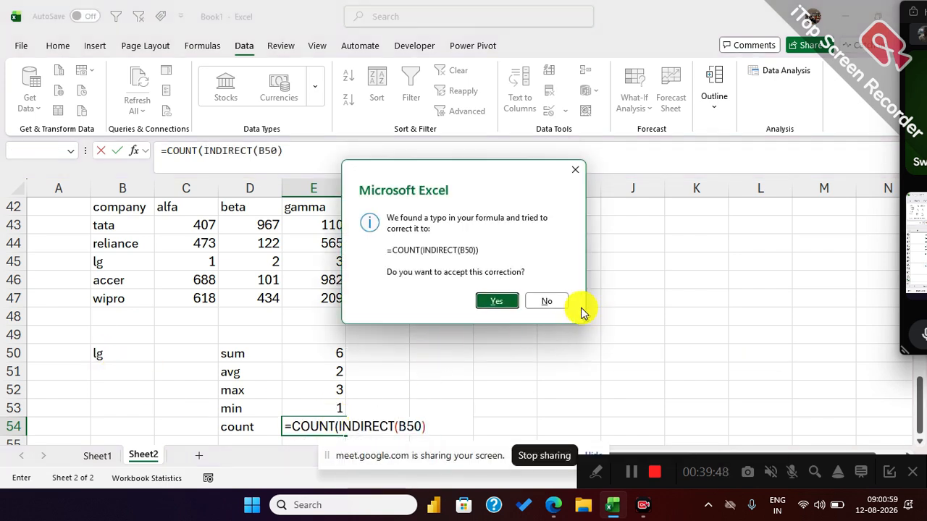
click(497, 302)
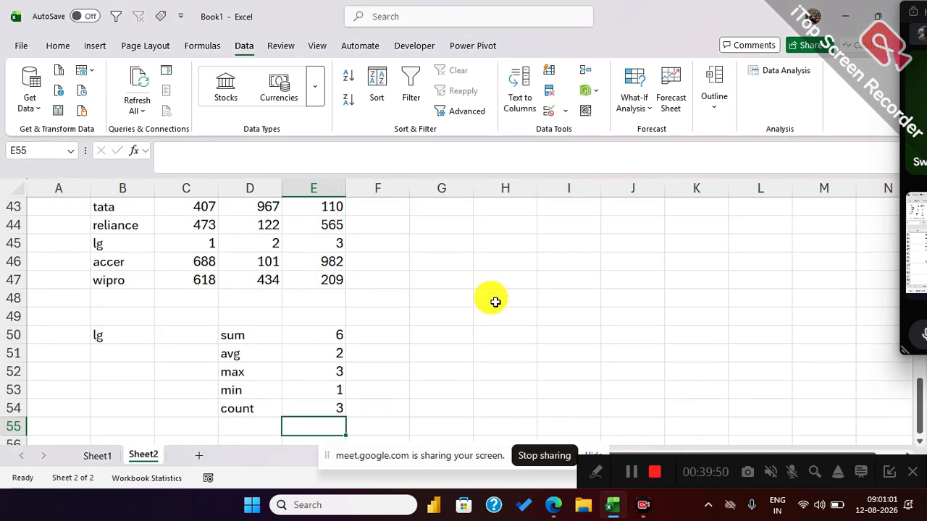
Test all five summary formulas by switching the B50 dropdown to wipro, tata and reliance in turn.
click(122, 340)
drag(232, 335, 219, 407)
click(141, 335)
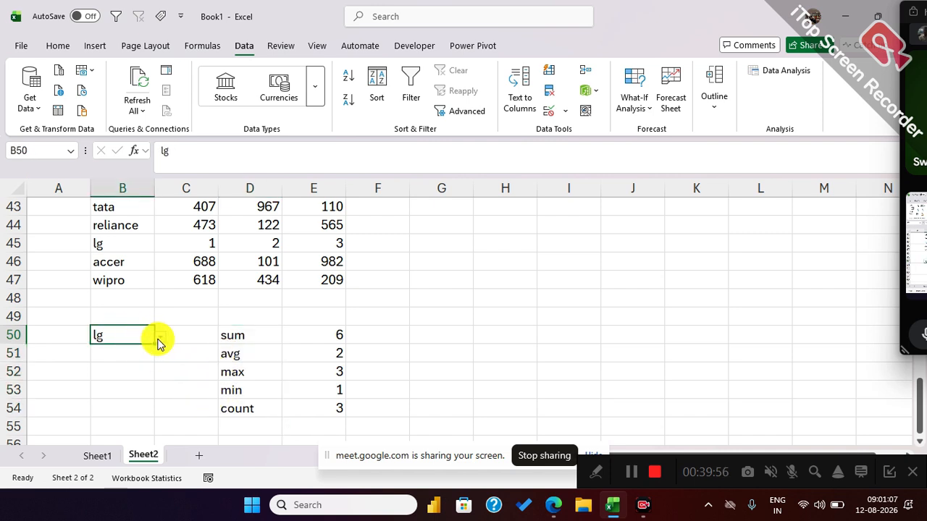
click(159, 340)
click(104, 397)
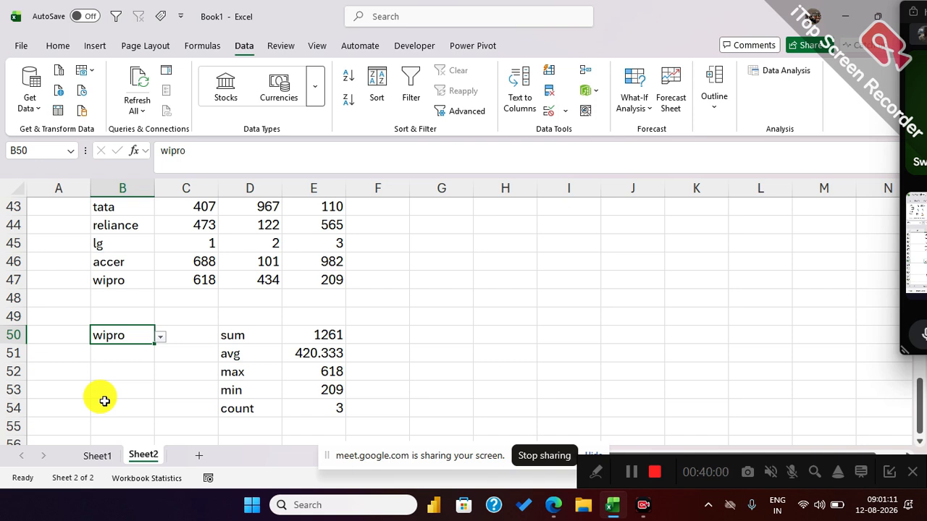
click(160, 338)
click(119, 349)
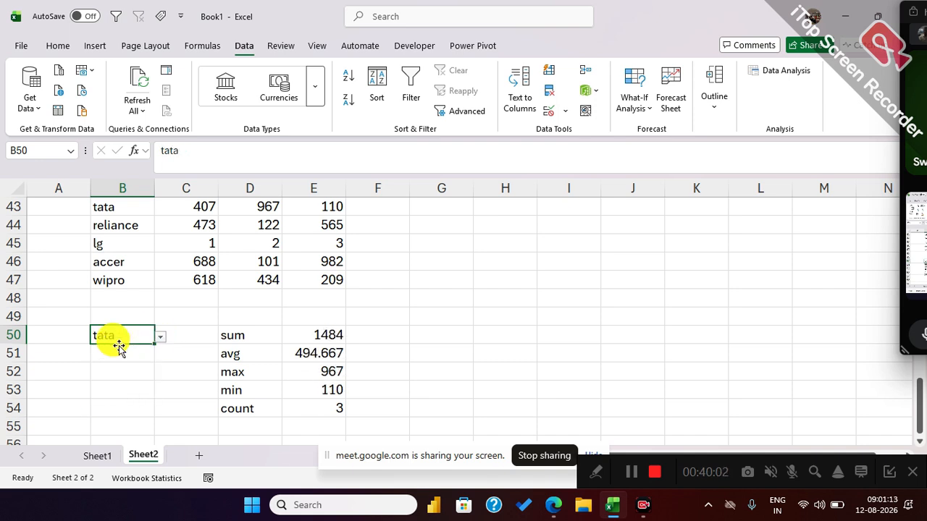
click(160, 337)
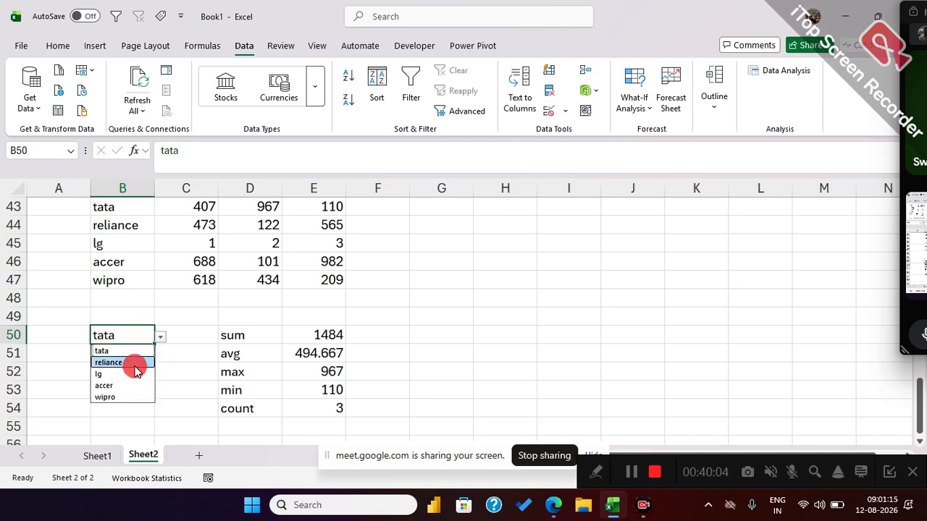
click(136, 369)
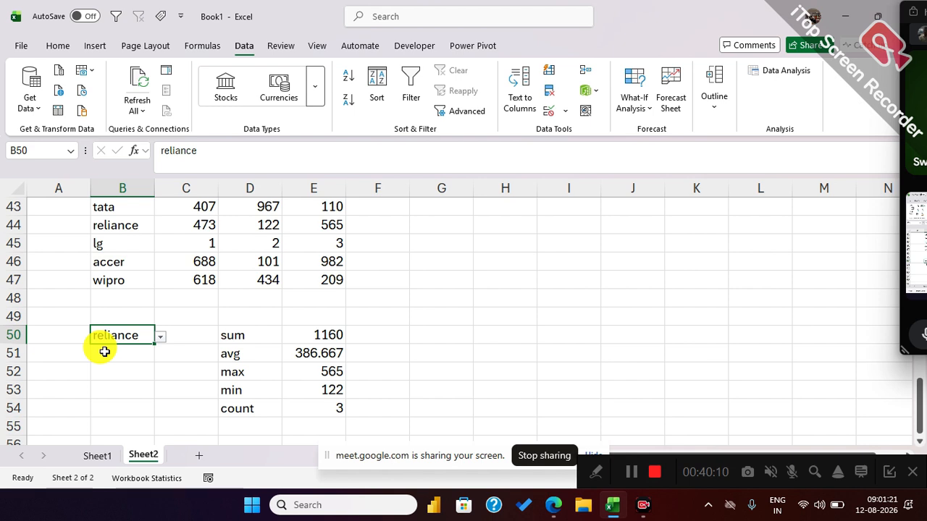
Show the formula of E50 as text in G50 using FORMULATEXT.
click(417, 334)
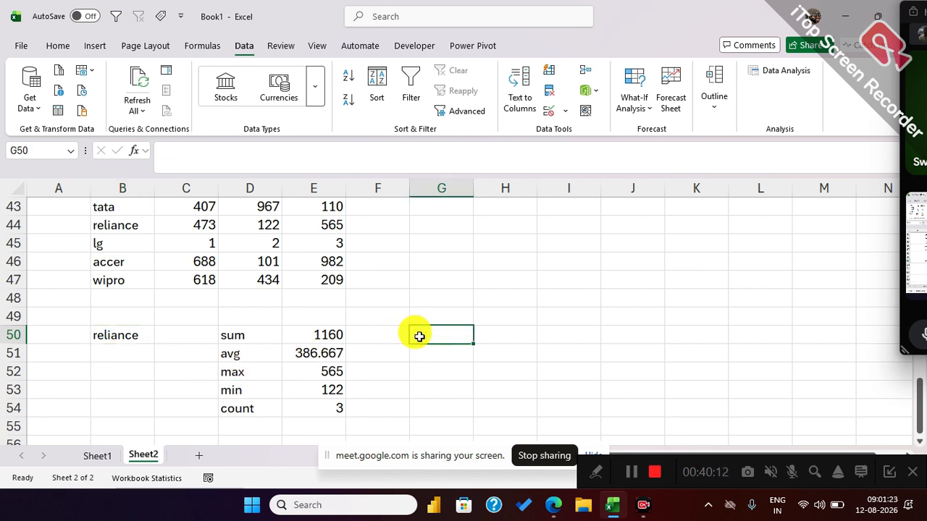
text(=form)
key(Tab)
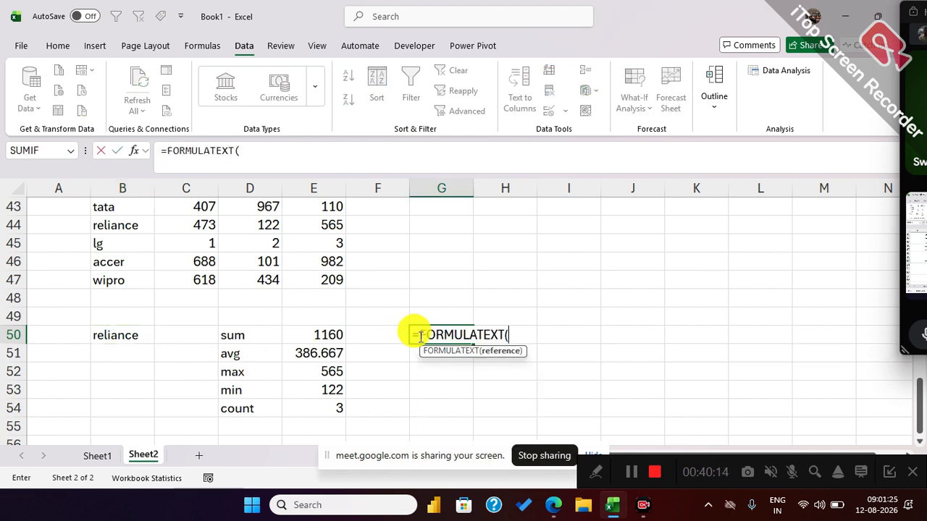
click(312, 335)
key(Return)
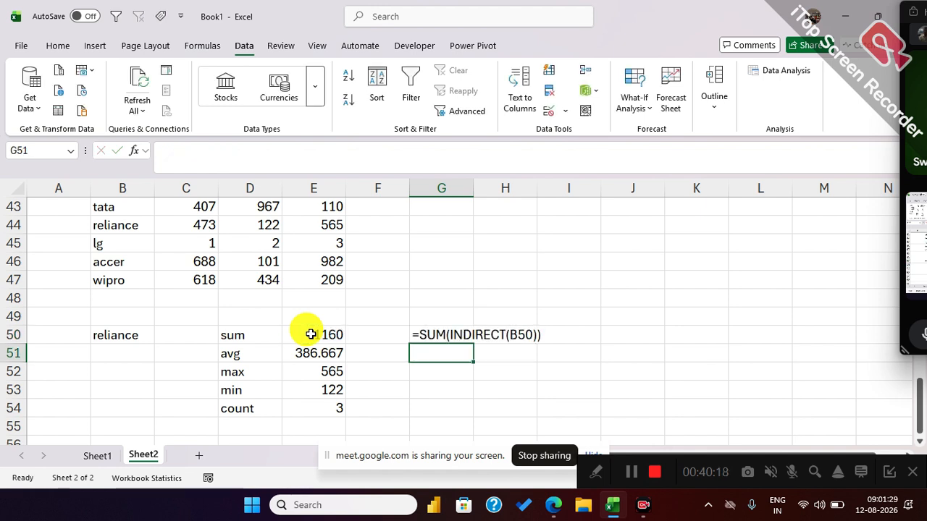
Enter =SUM(tata) in F50 and select the cell to compare its direct named range with the INDIRECT formula.
click(366, 336)
text(=sum)
key(Tab)
text(tata)
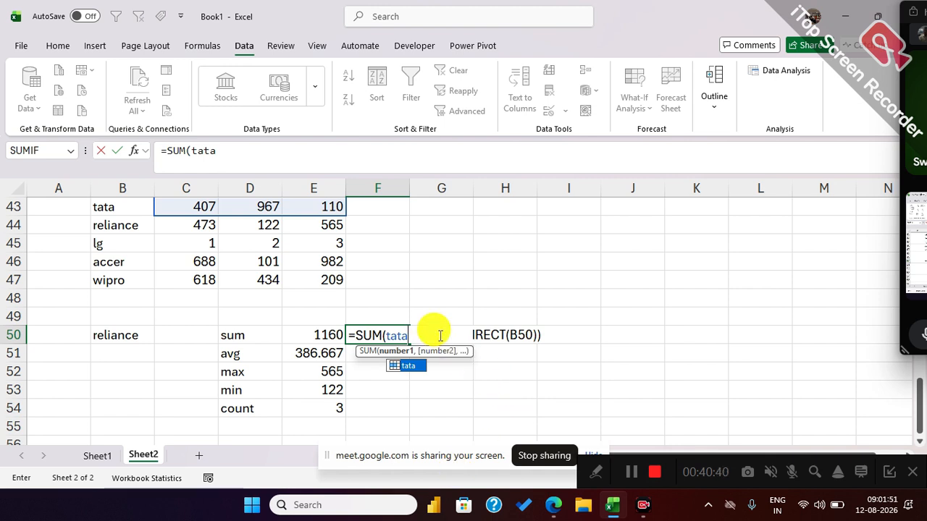
key(Return)
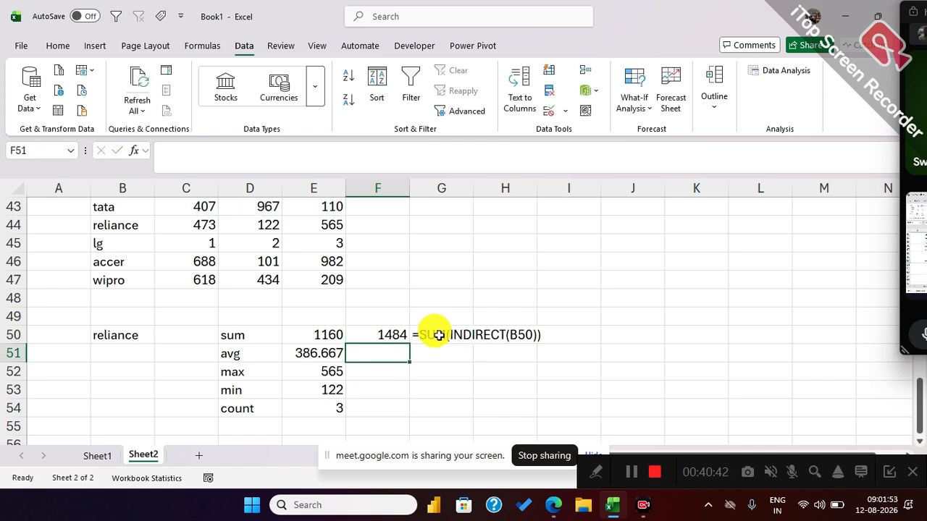
click(384, 336)
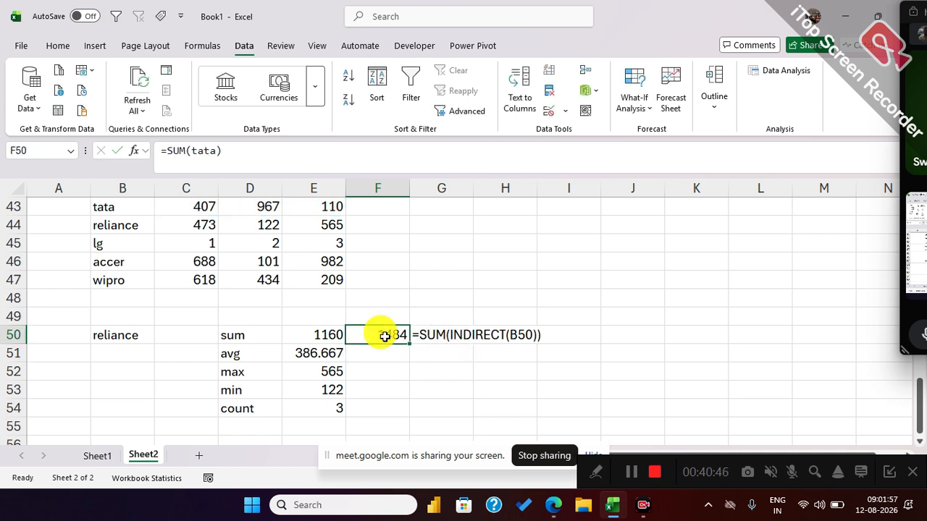
Choose tata from the dropdown in B50 to compare the INDIRECT sum with the direct sum.
click(120, 335)
click(160, 338)
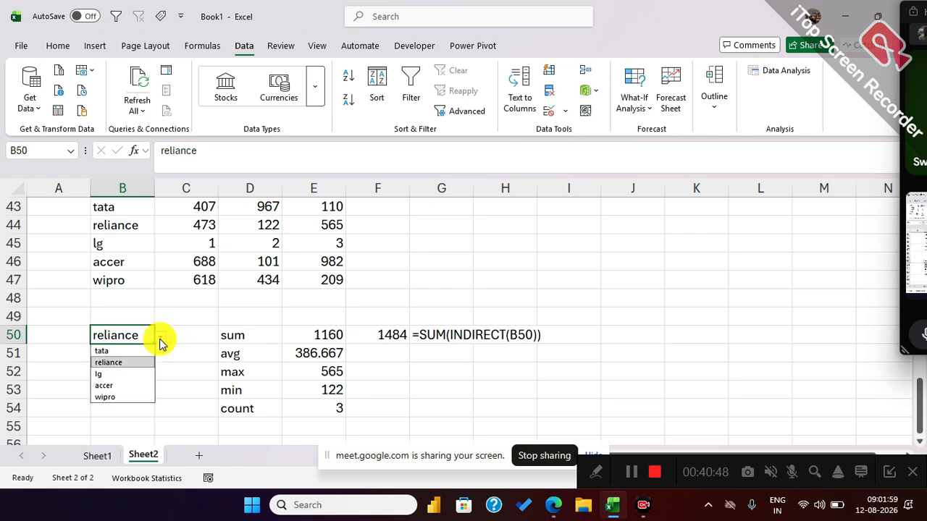
click(120, 352)
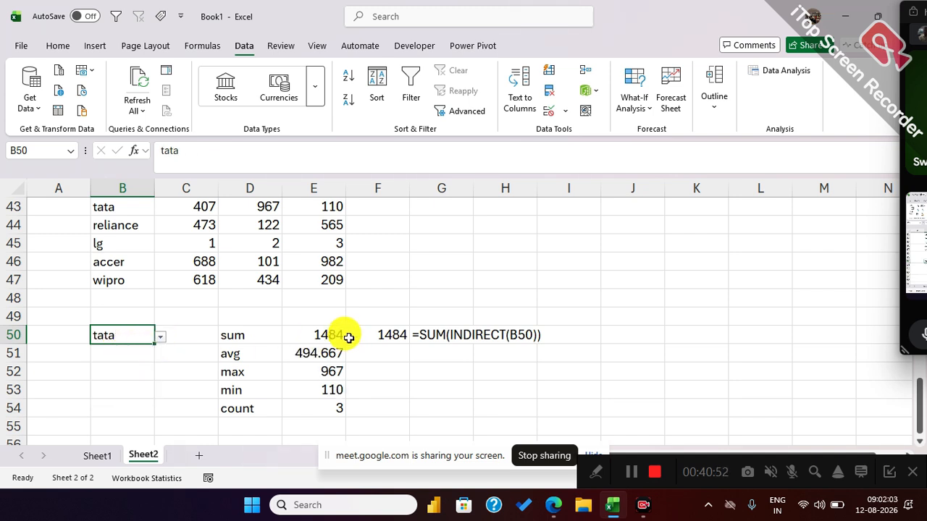
Examine the tata named range inside the SUM formula of F50 and leave the formula as it is.
click(379, 334)
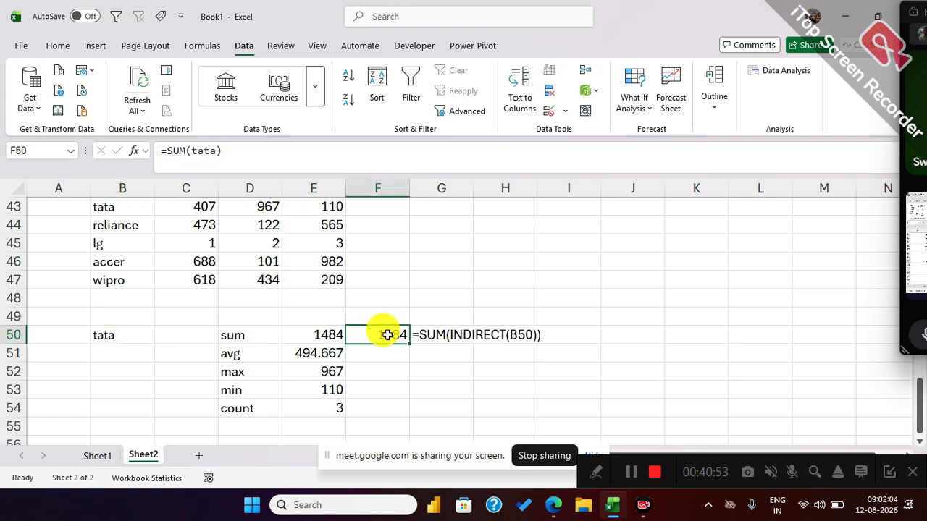
double_click(206, 151)
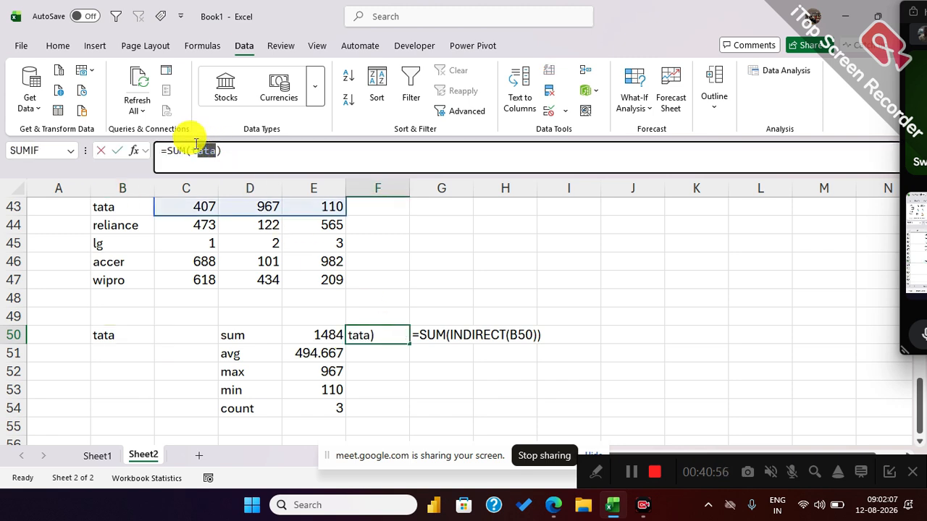
key(Escape)
Choose reliance from the dropdown in B50 to compare the INDIRECT sum with the direct tata sum.
click(127, 333)
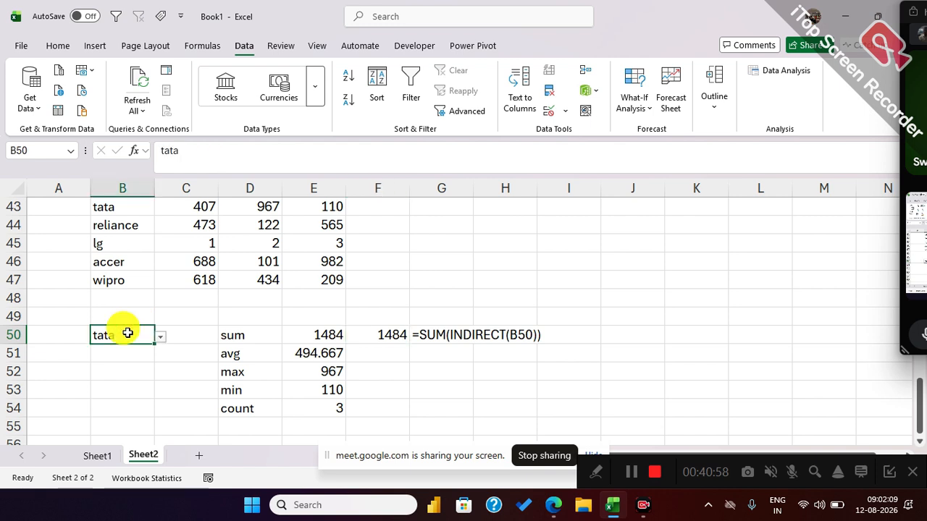
click(161, 338)
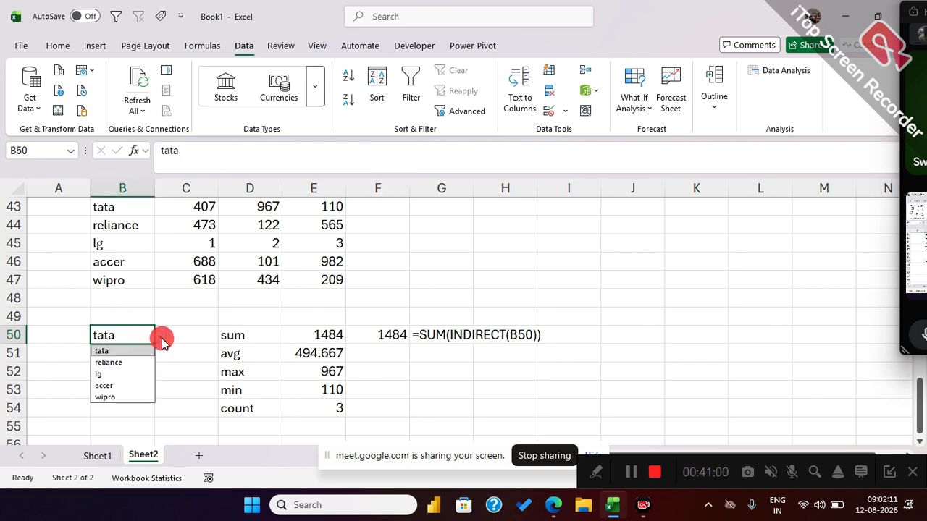
click(109, 362)
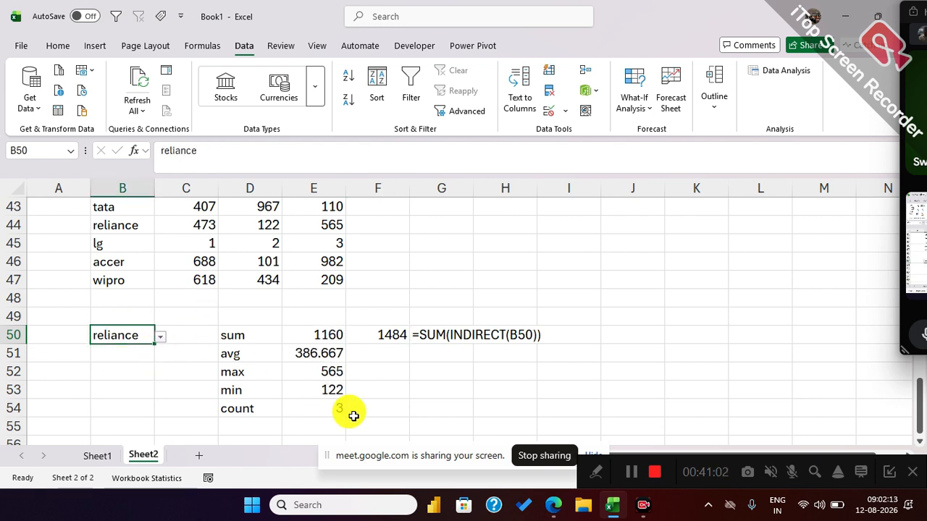
Trace the dependents of B50 and choose accer from its dropdown to test the linked summary formulas.
click(203, 47)
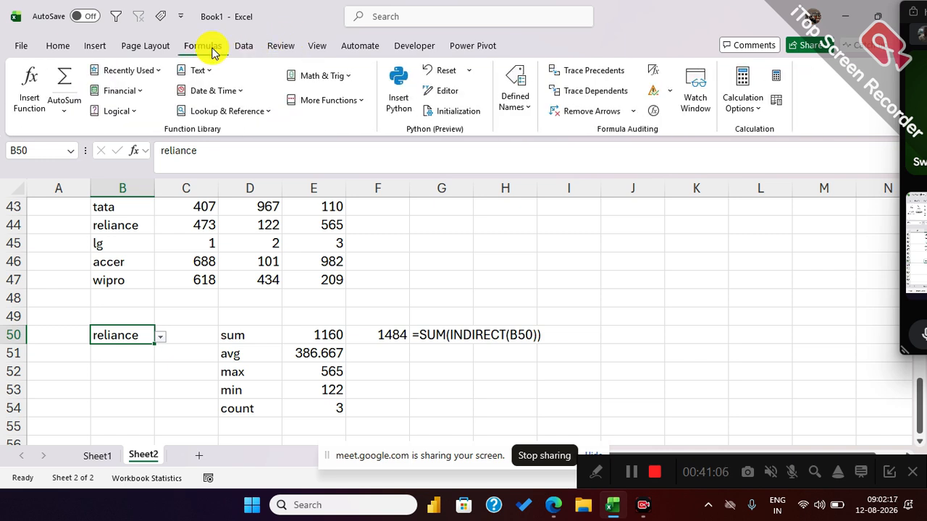
click(577, 97)
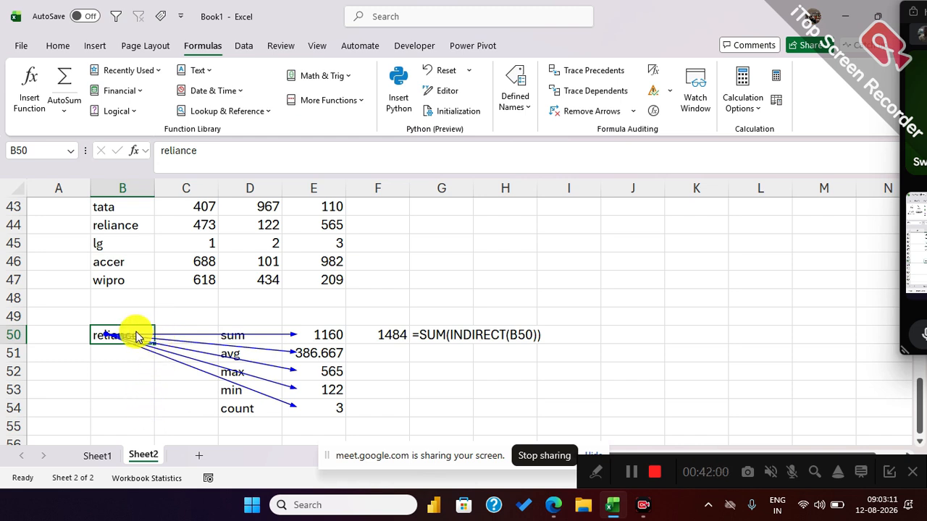
click(158, 337)
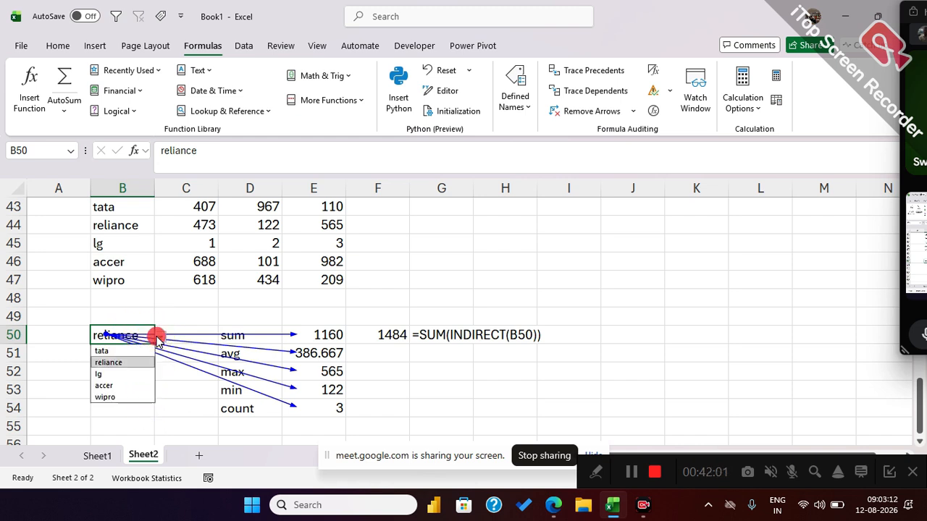
click(109, 386)
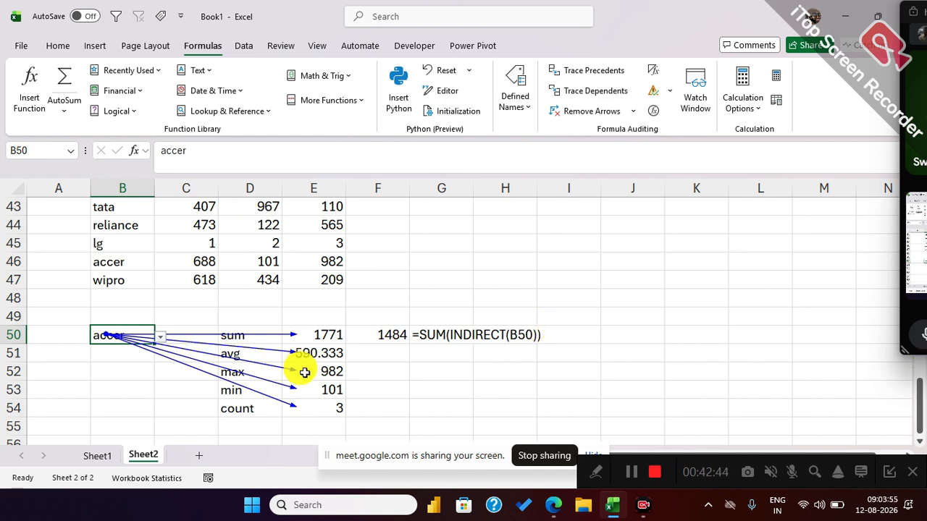
Switch to Sheet1 and review the three customer deposit tables and the combined list below them.
scroll(299, 366, up, 1)
click(99, 458)
scroll(433, 341, up, 3)
scroll(432, 345, down, 3)
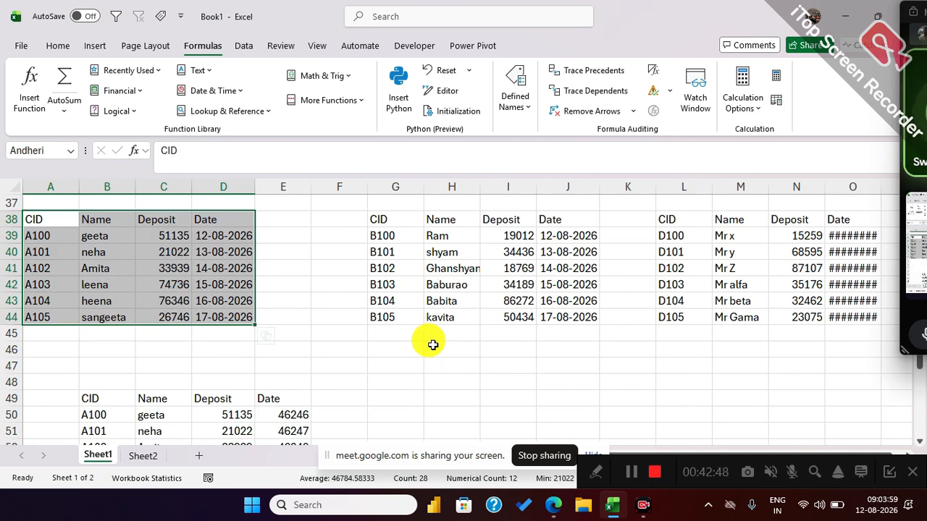
scroll(433, 345, down, 1)
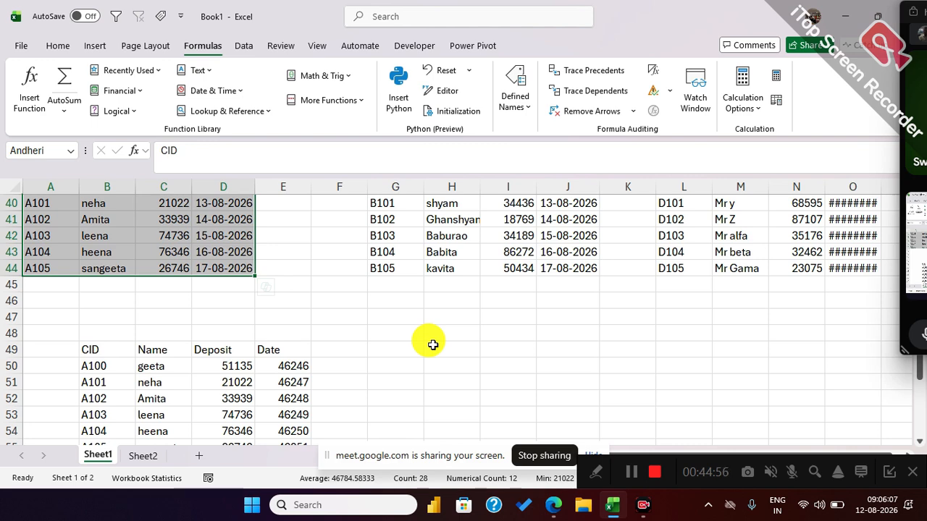
scroll(432, 344, up, 1)
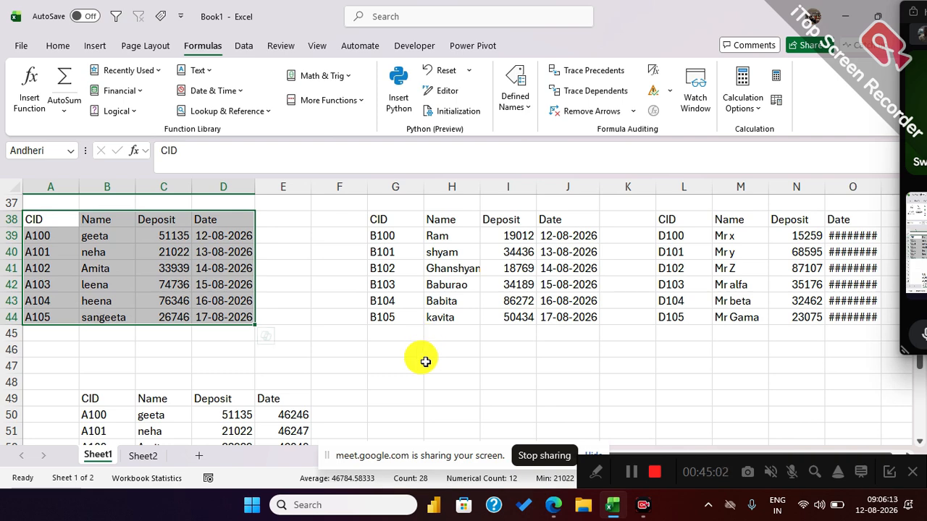
scroll(424, 362, down, 1)
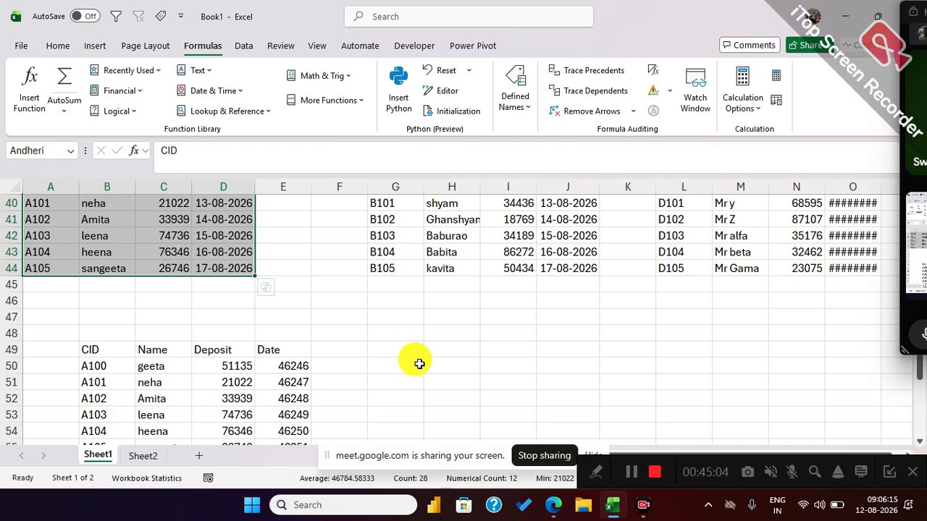
scroll(419, 363, down, 1)
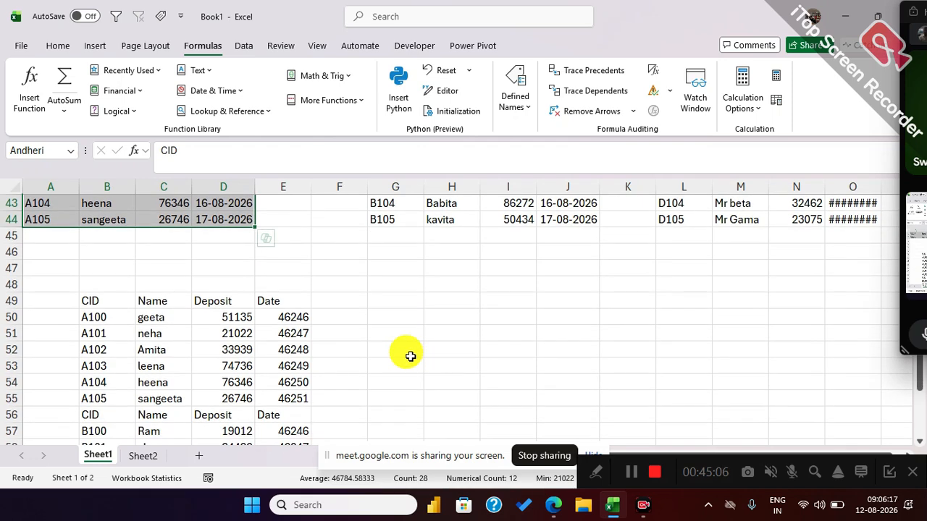